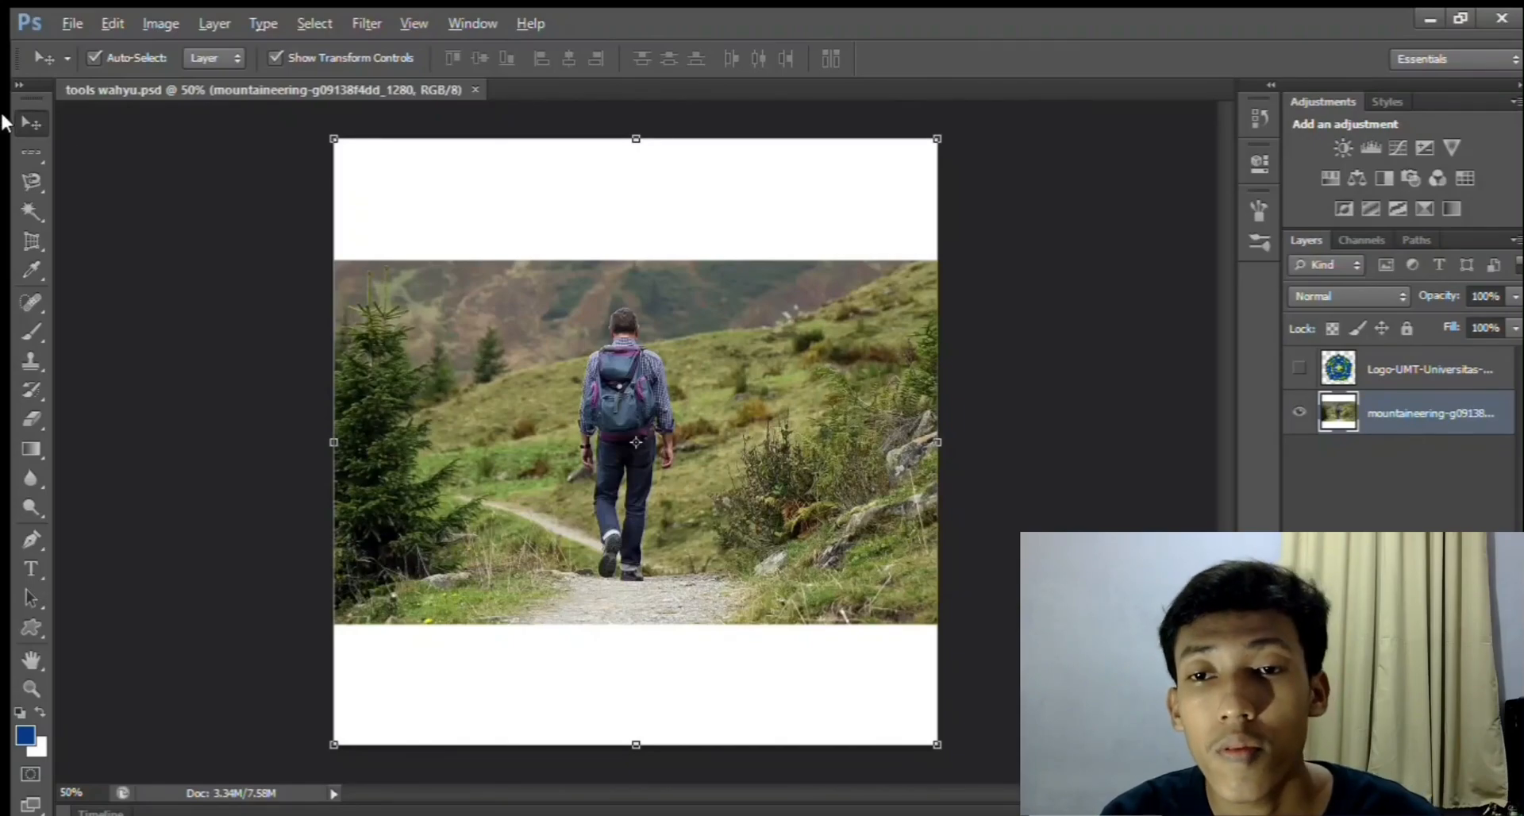
# Try moving the mountaineering photo down and to the right, undo the move, and deselect the layer
pyautogui.press('m')
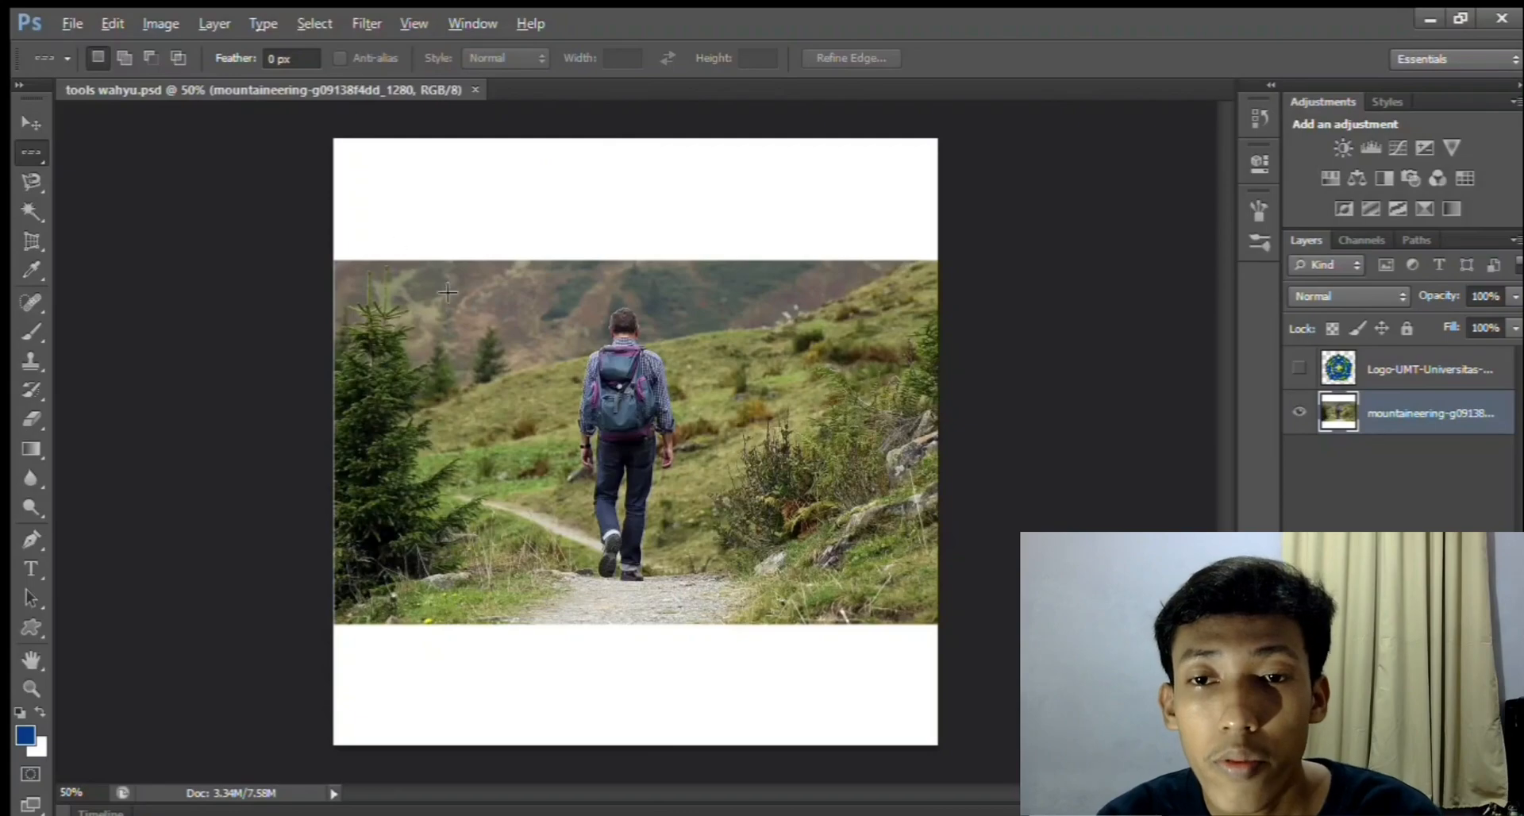
pyautogui.click(31, 123)
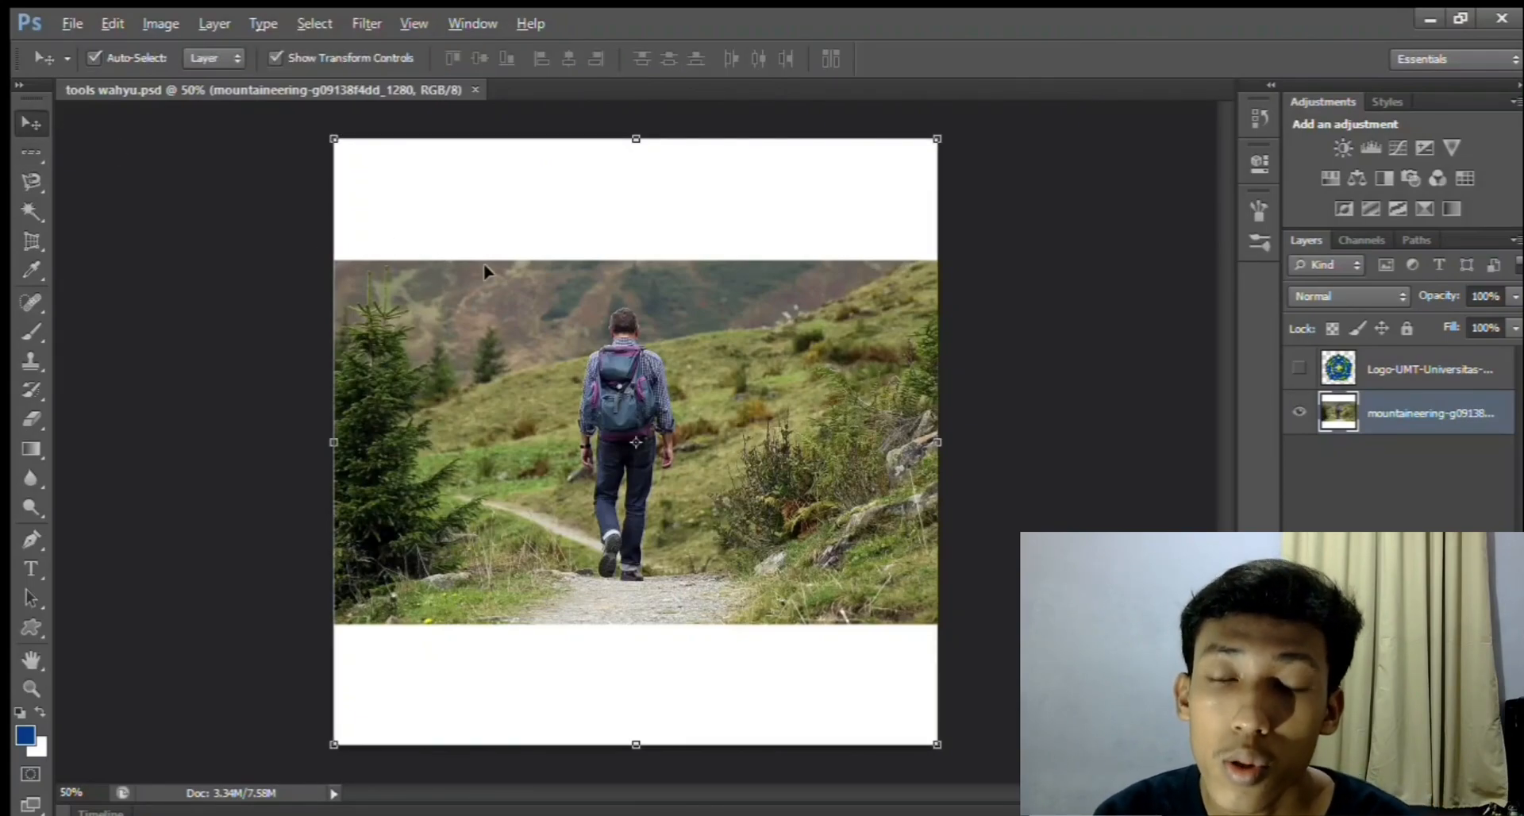
pyautogui.moveTo(559, 274); pyautogui.dragTo(584, 348)
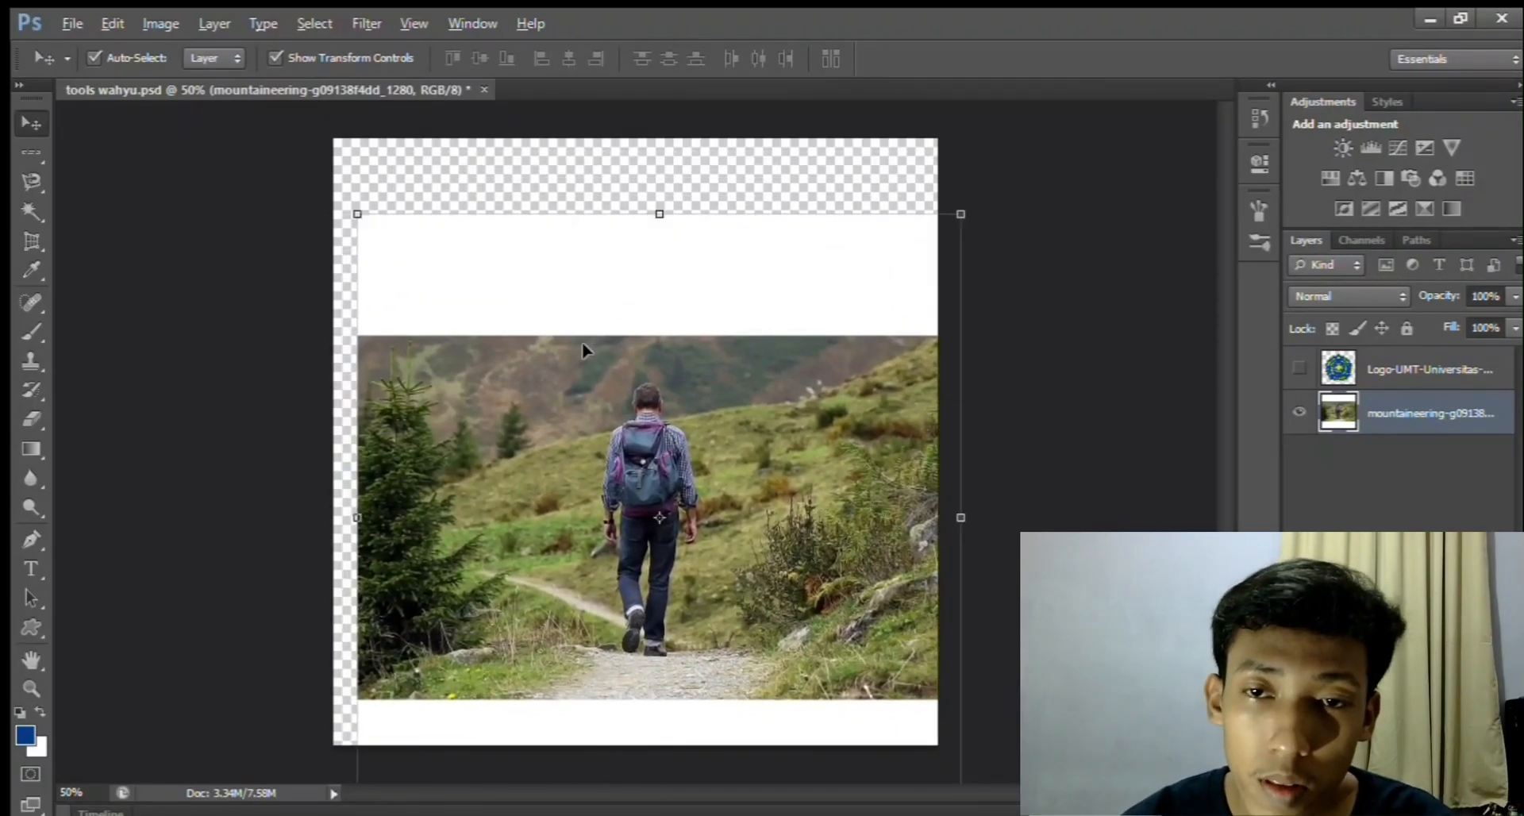
pyautogui.hotkey('ctrl', 'z')
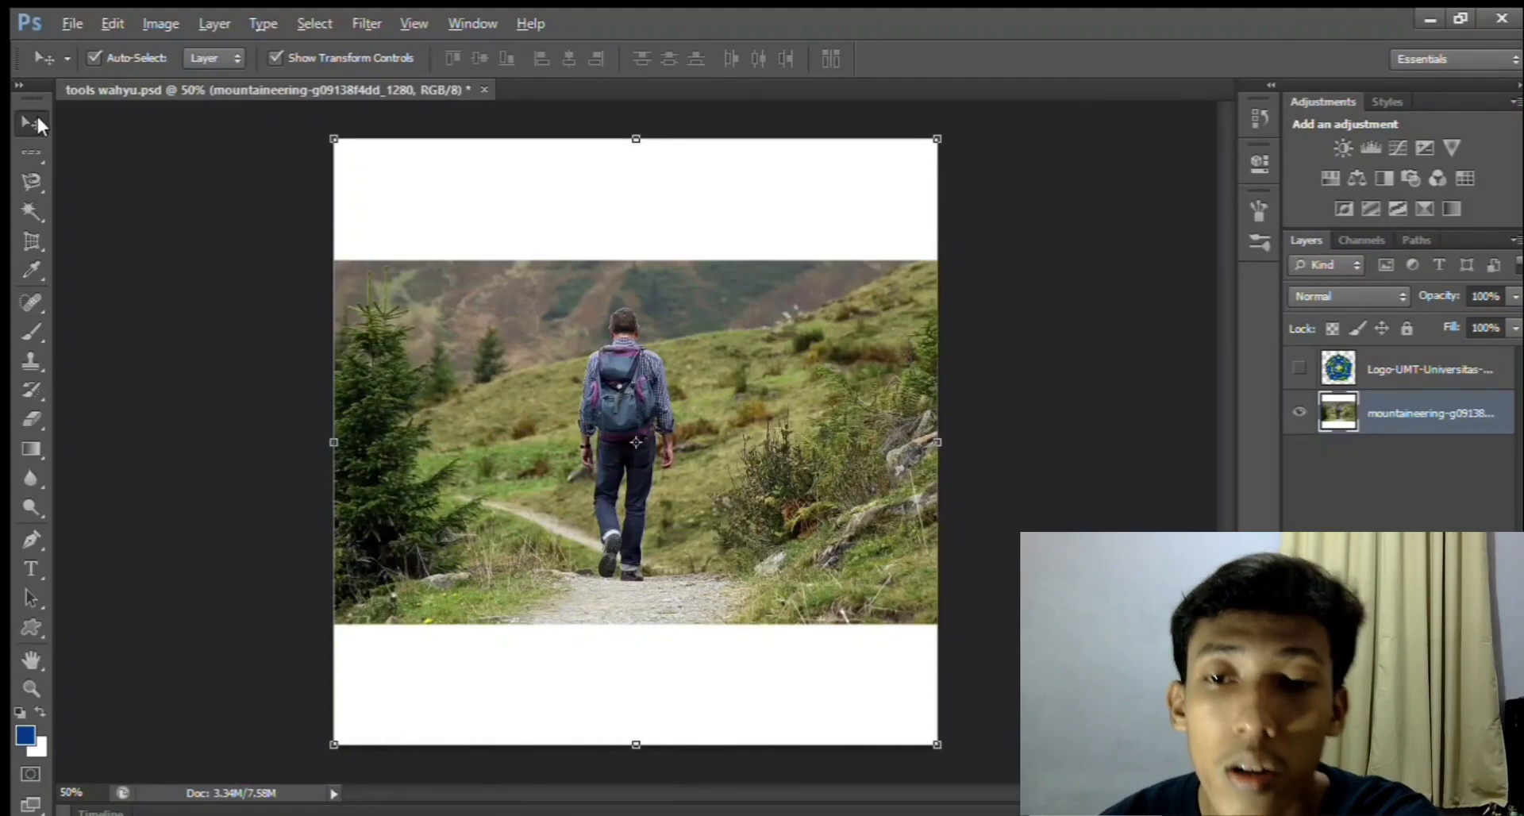
pyautogui.hotkey('ctrl', 'alt', 'a')
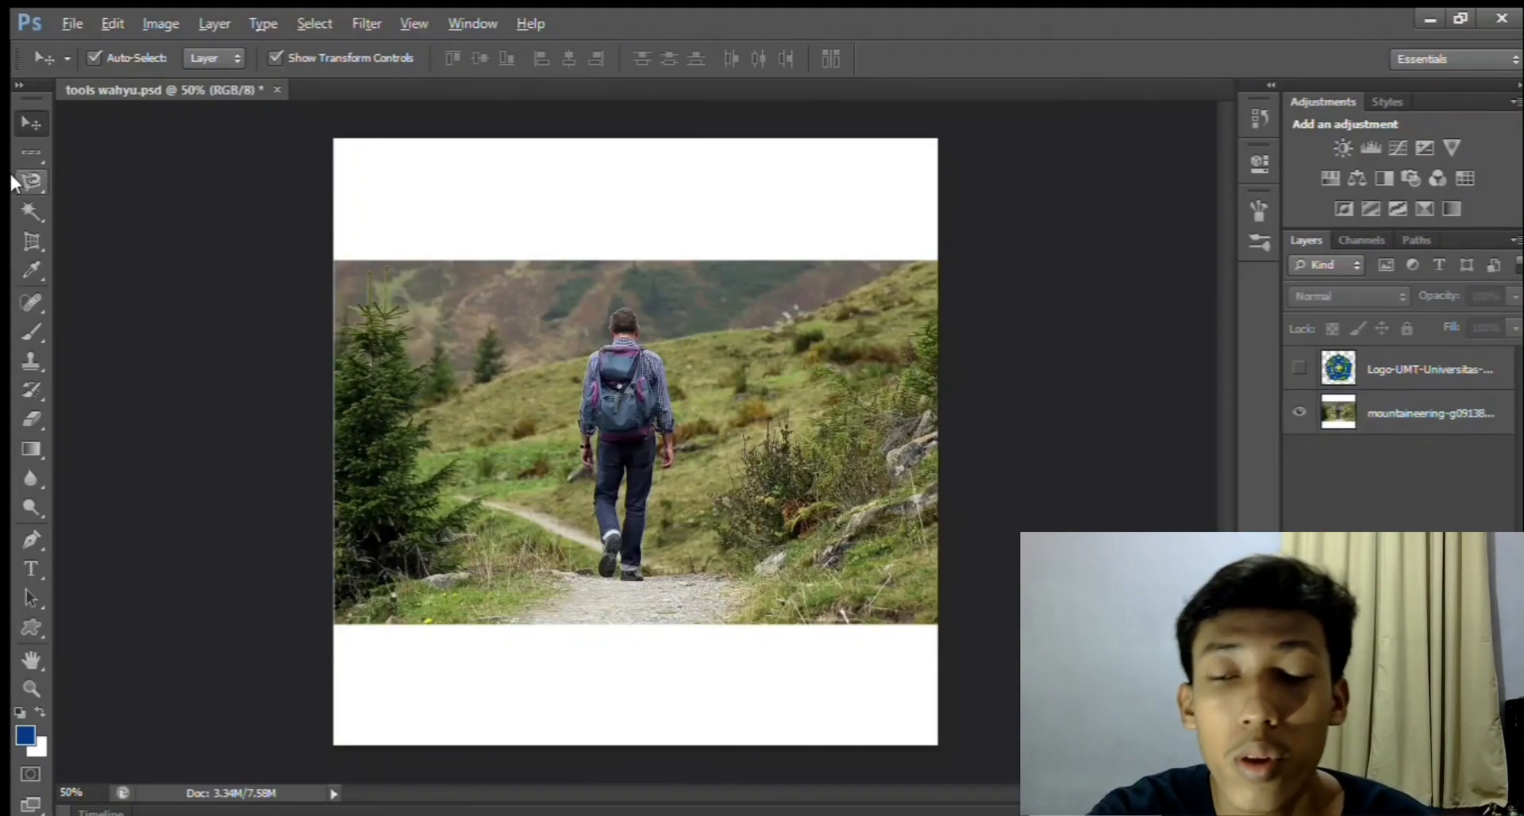
# Draw a rectangular marquee selection around the hiker, extending into the white band above, and clear it
pyautogui.click(31, 150)
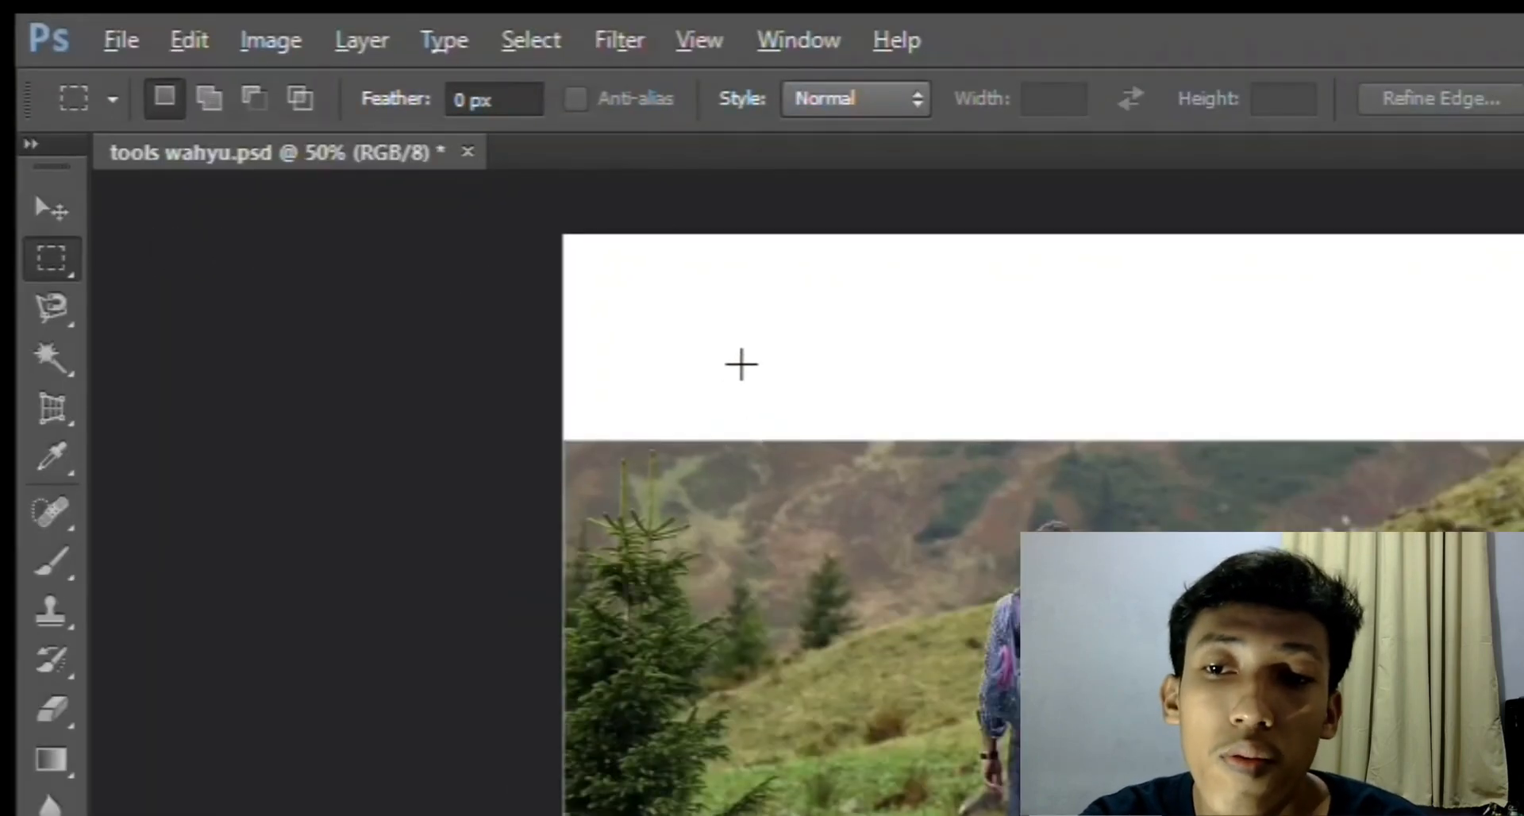
pyautogui.moveTo(741, 364); pyautogui.dragTo(1331, 815)
pyautogui.hotkey('ctrl', 'd')
pyautogui.hotkey('ctrl', 'z')
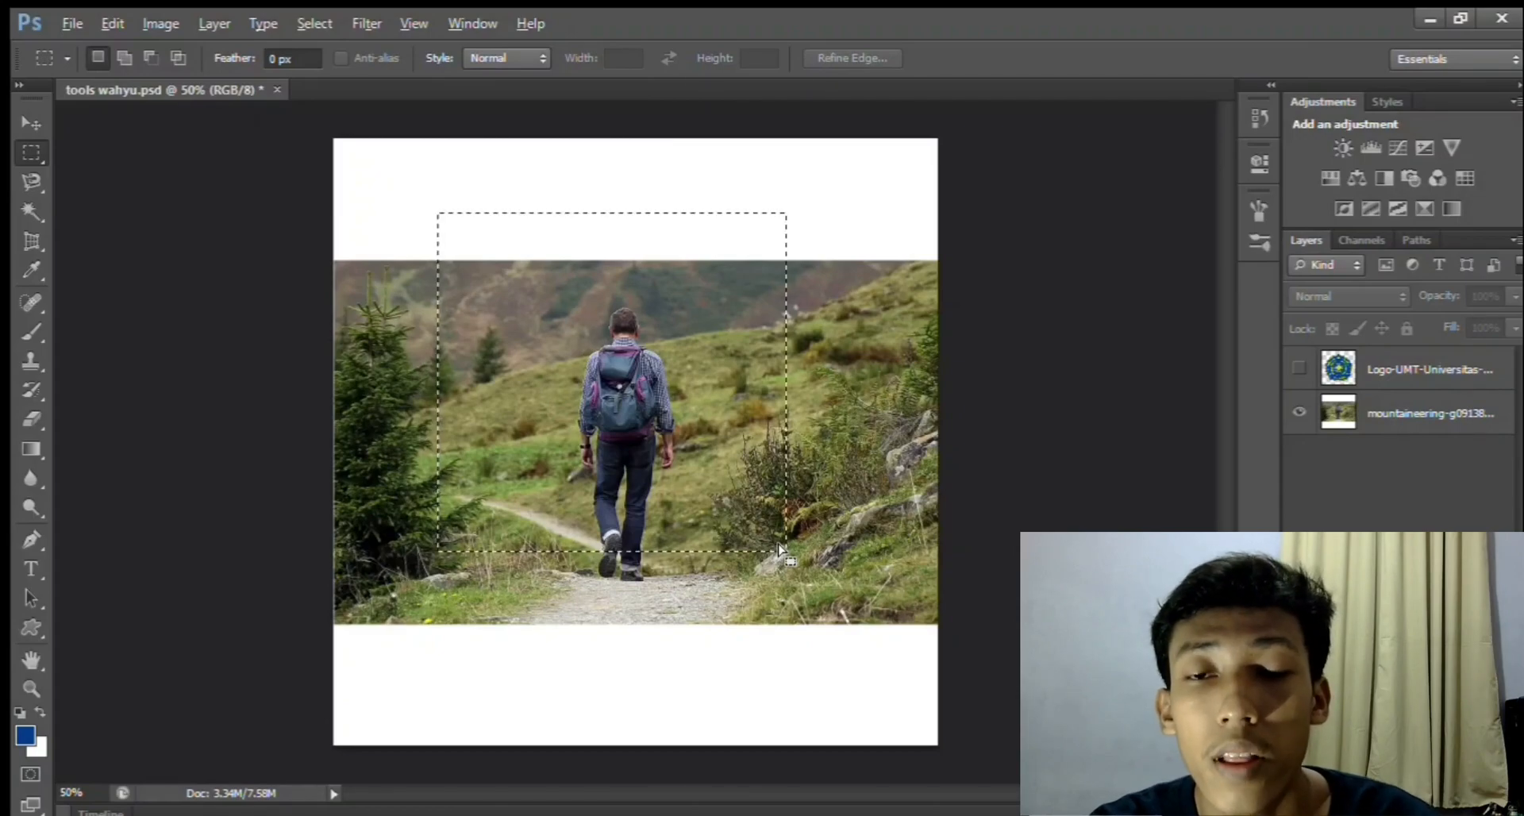
pyautogui.click(236, 143)
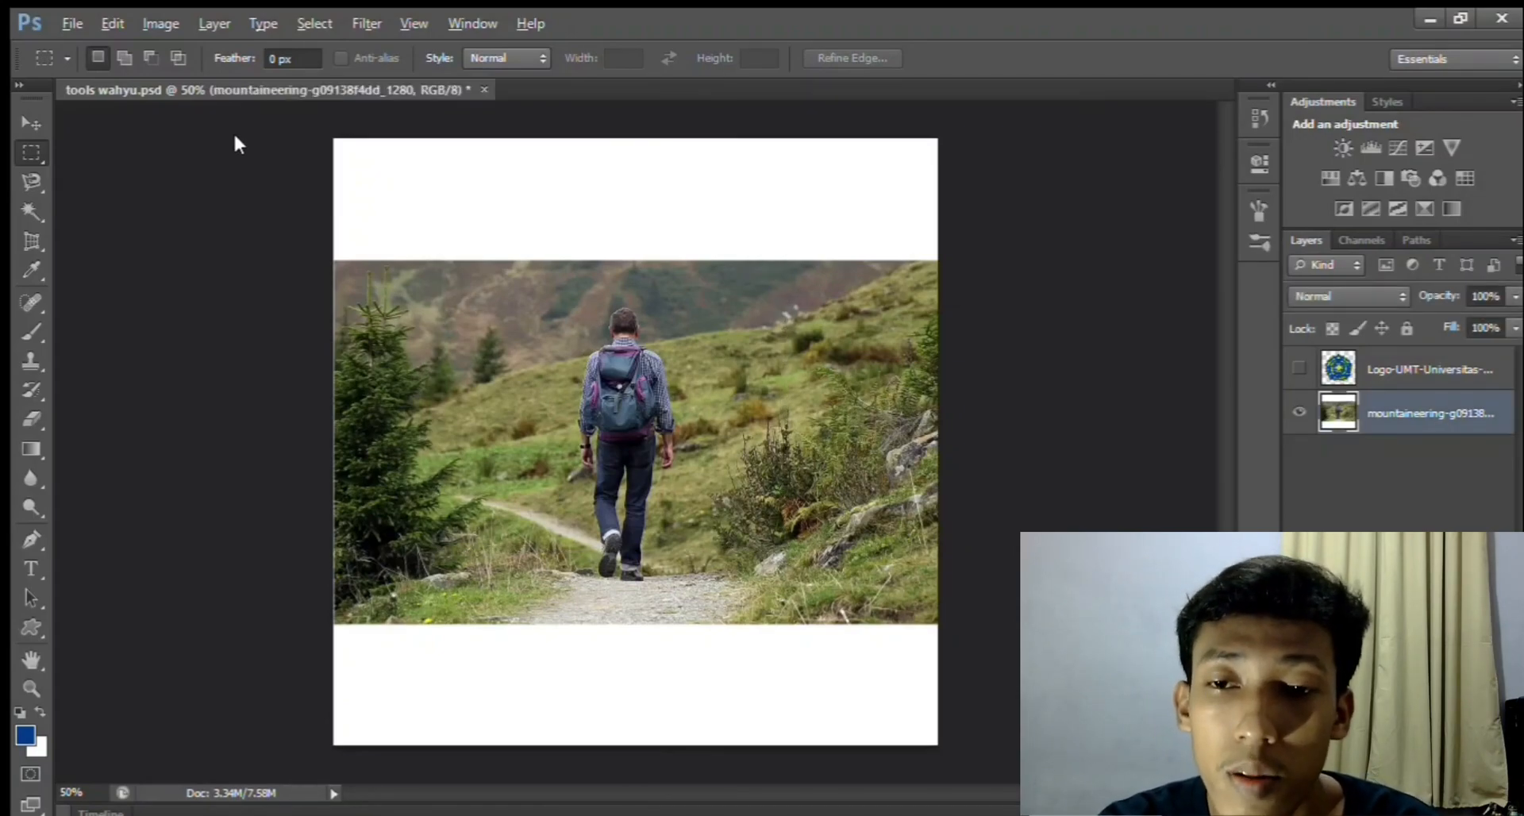
# Try out an elliptical marquee selection over the hiker and the photo
pyautogui.moveTo(478, 275); pyautogui.dragTo(690, 388)
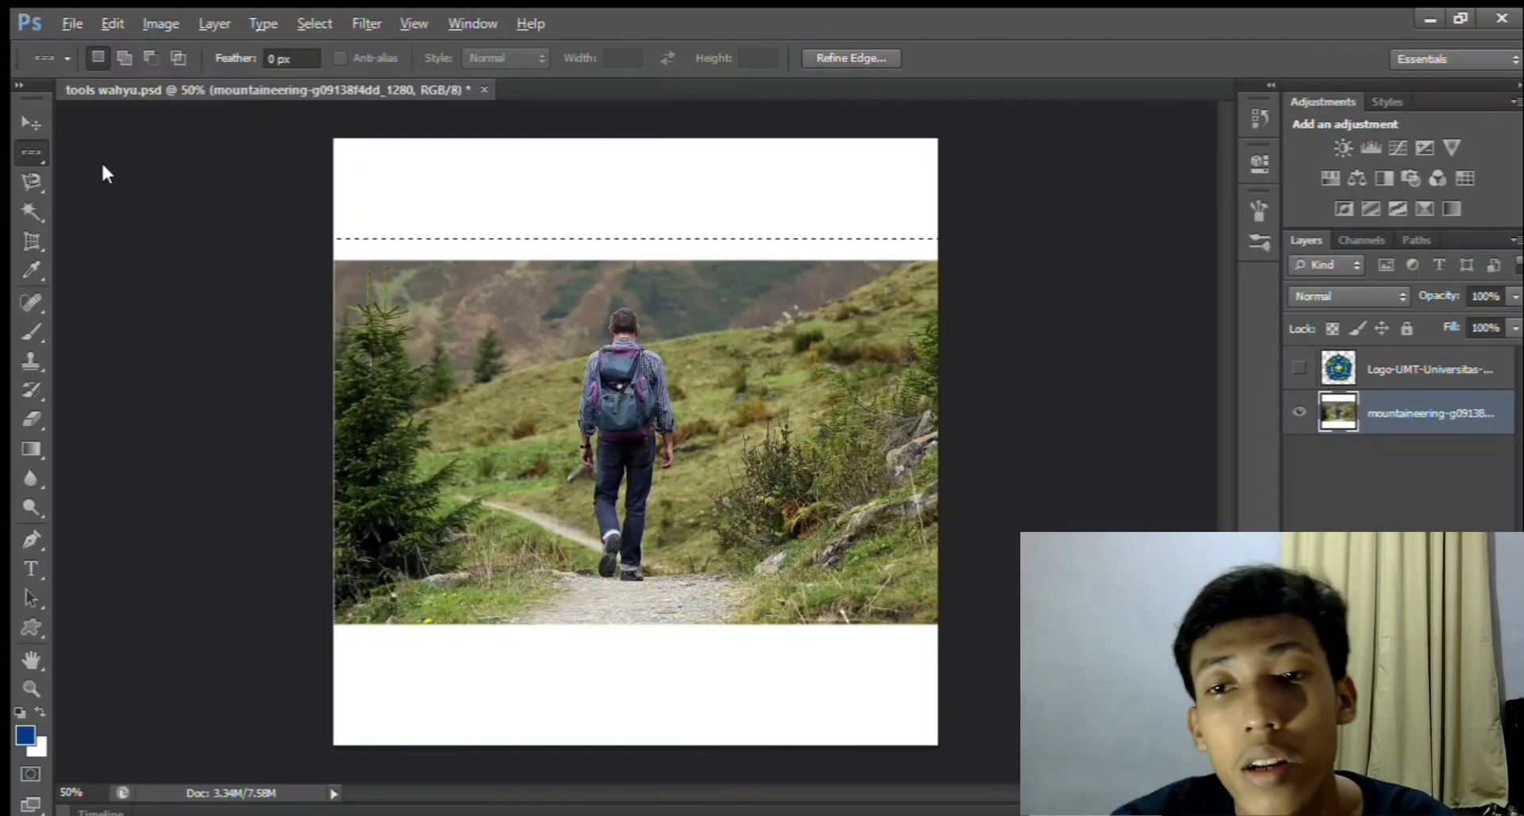
pyautogui.click(102, 162)
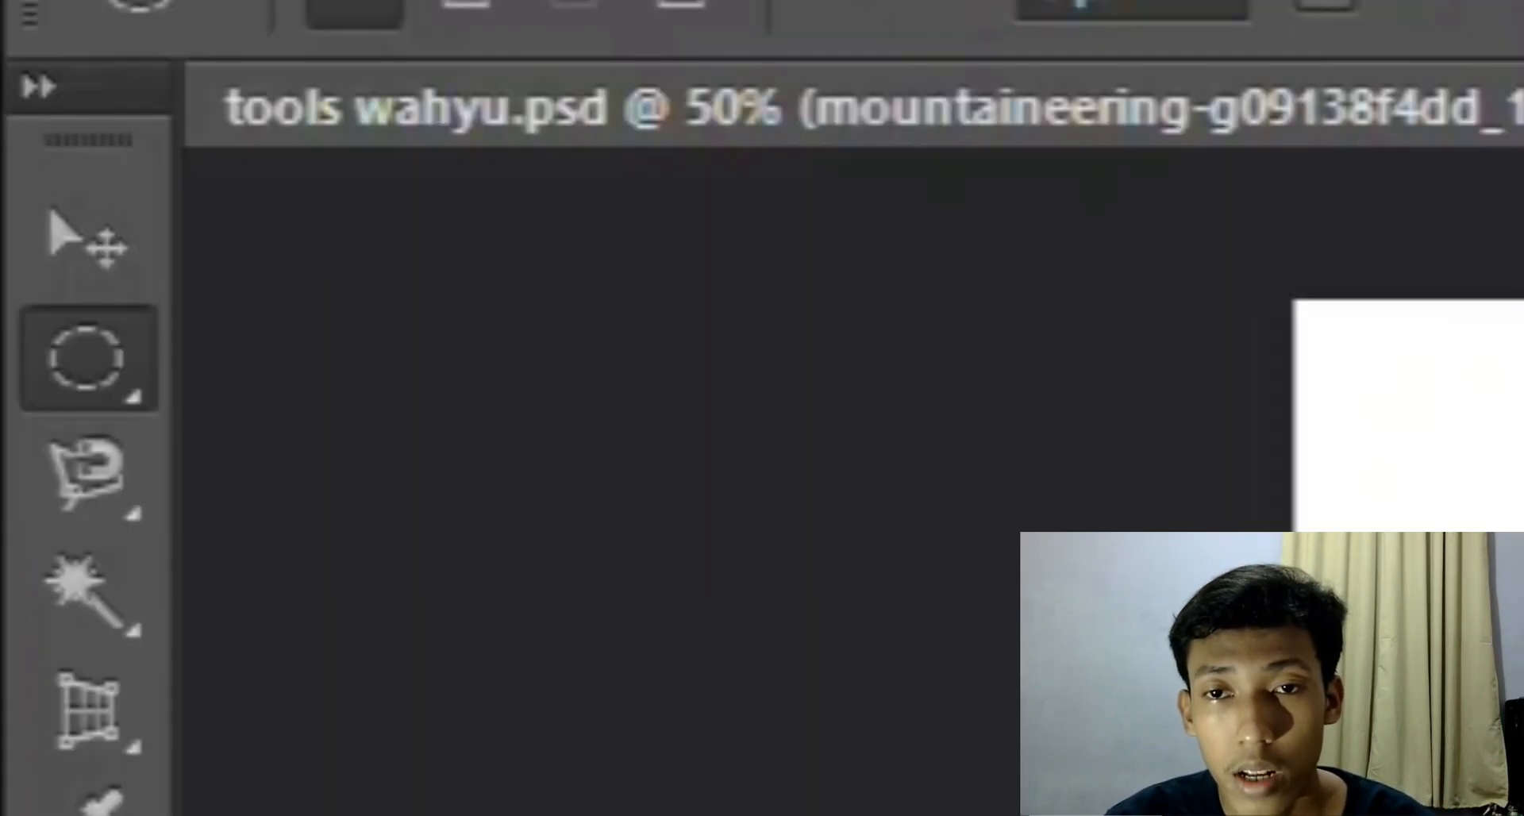
pyautogui.moveTo(527, 249); pyautogui.dragTo(775, 448)
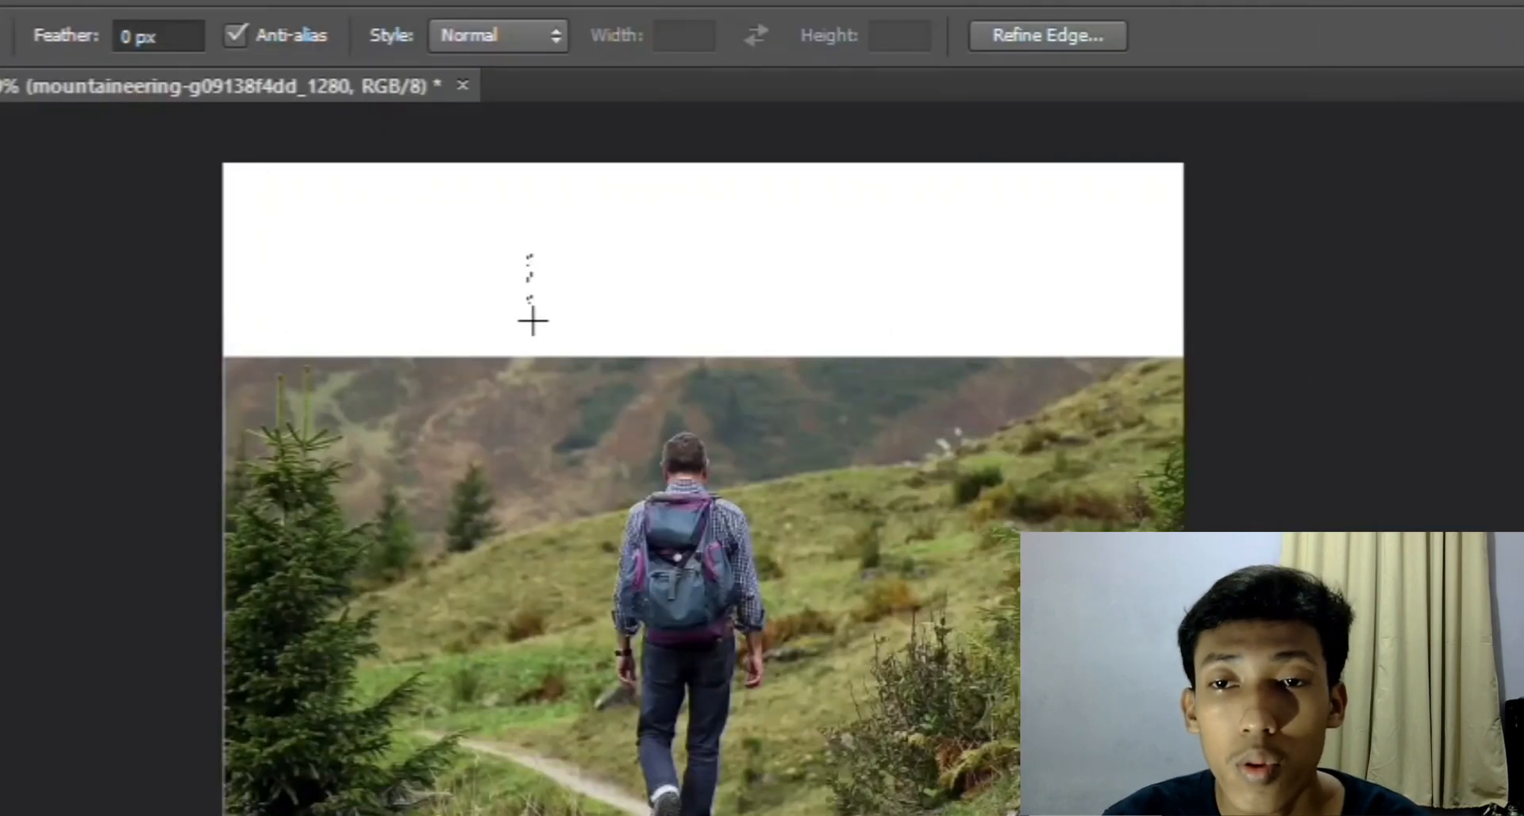
pyautogui.moveTo(801, 516); pyautogui.dragTo(810, 571)
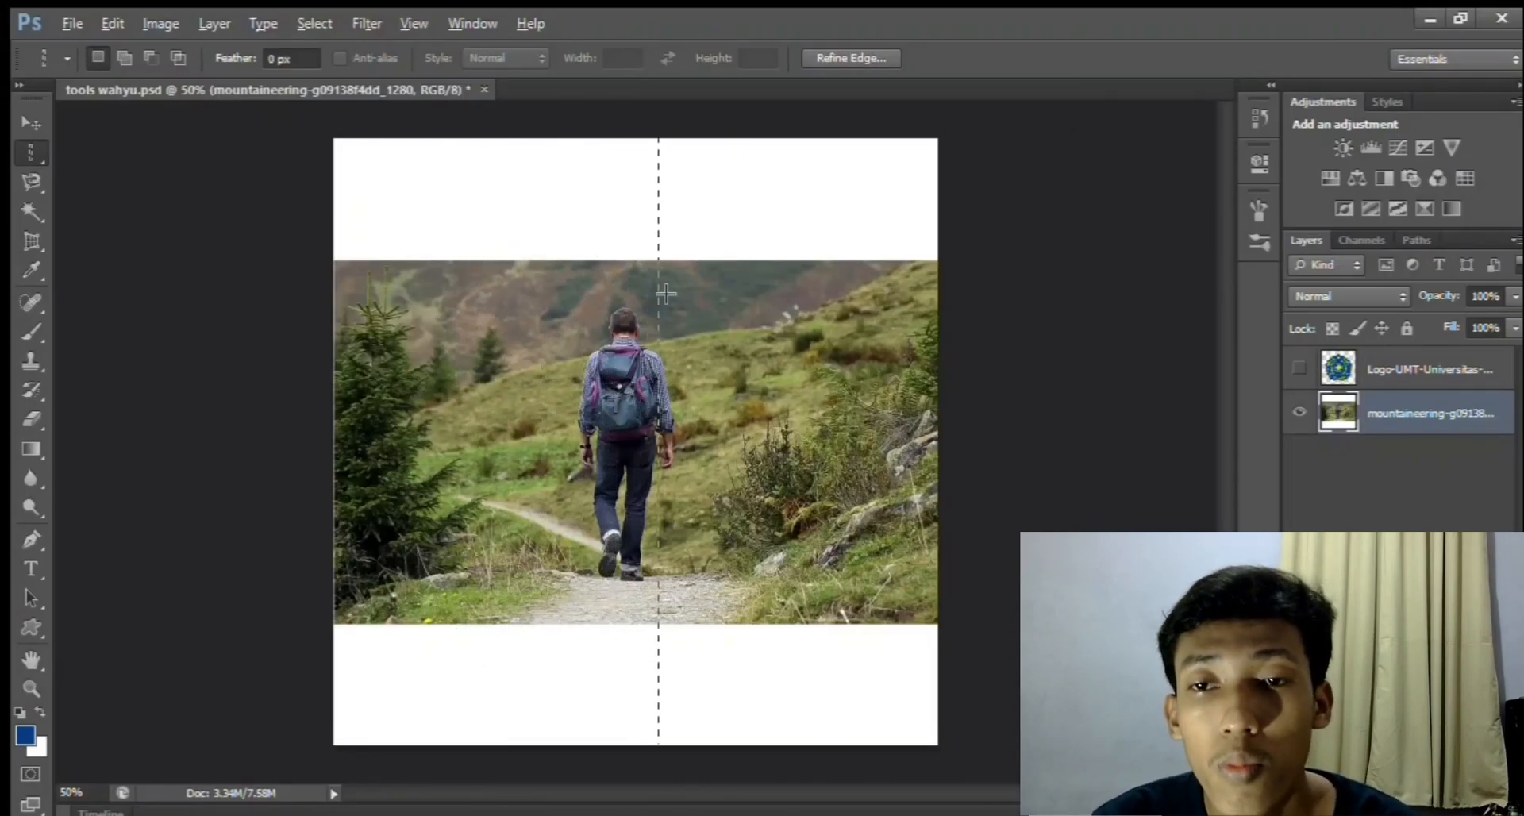
# Place a single-column selection through the hiker and a single-row selection across the white band above the photo
pyautogui.click(601, 235)
pyautogui.moveTo(602, 230); pyautogui.dragTo(650, 249)
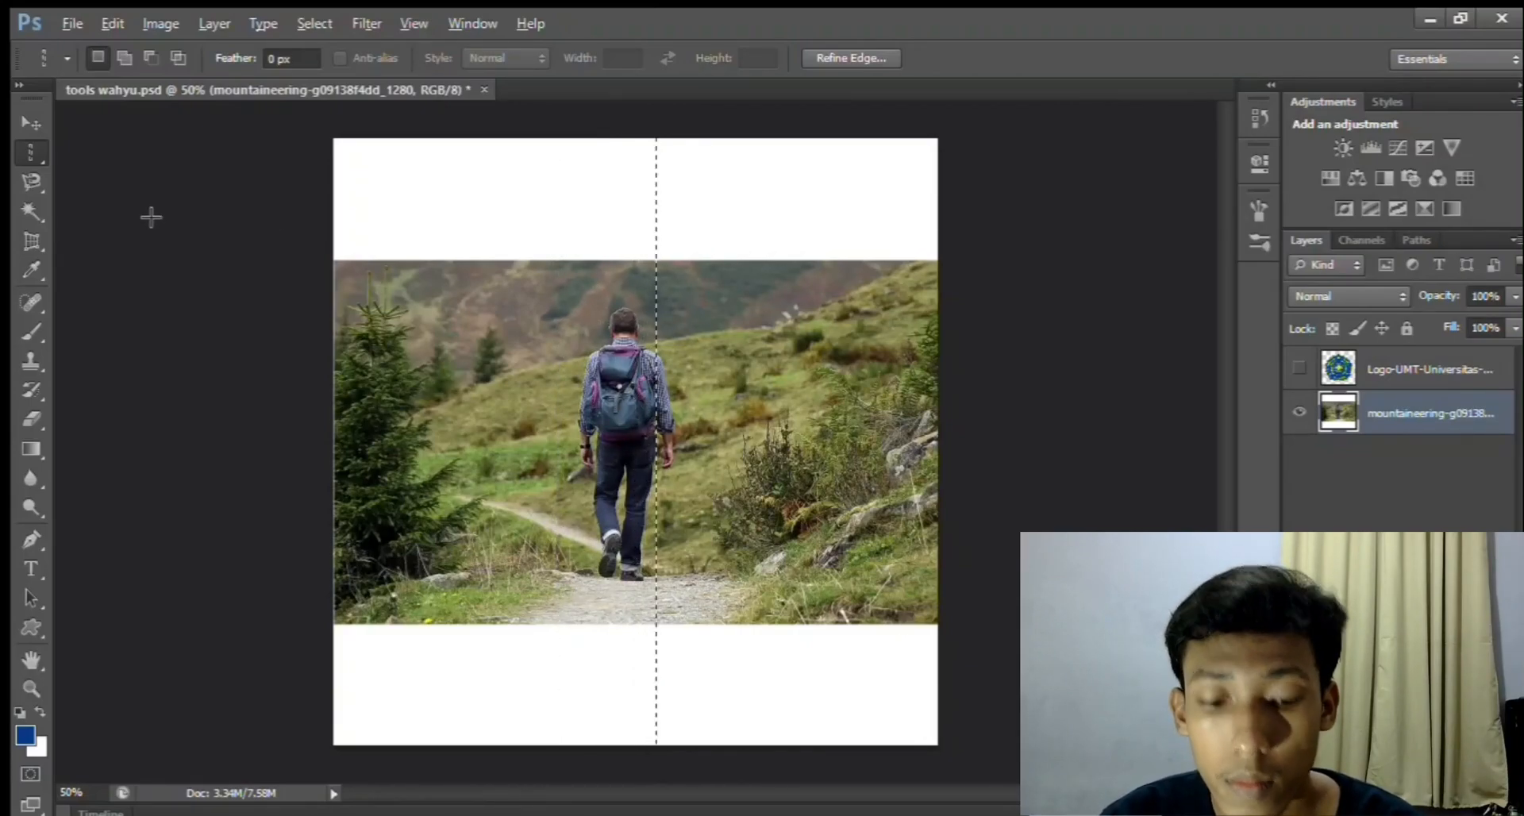
pyautogui.click(26, 178)
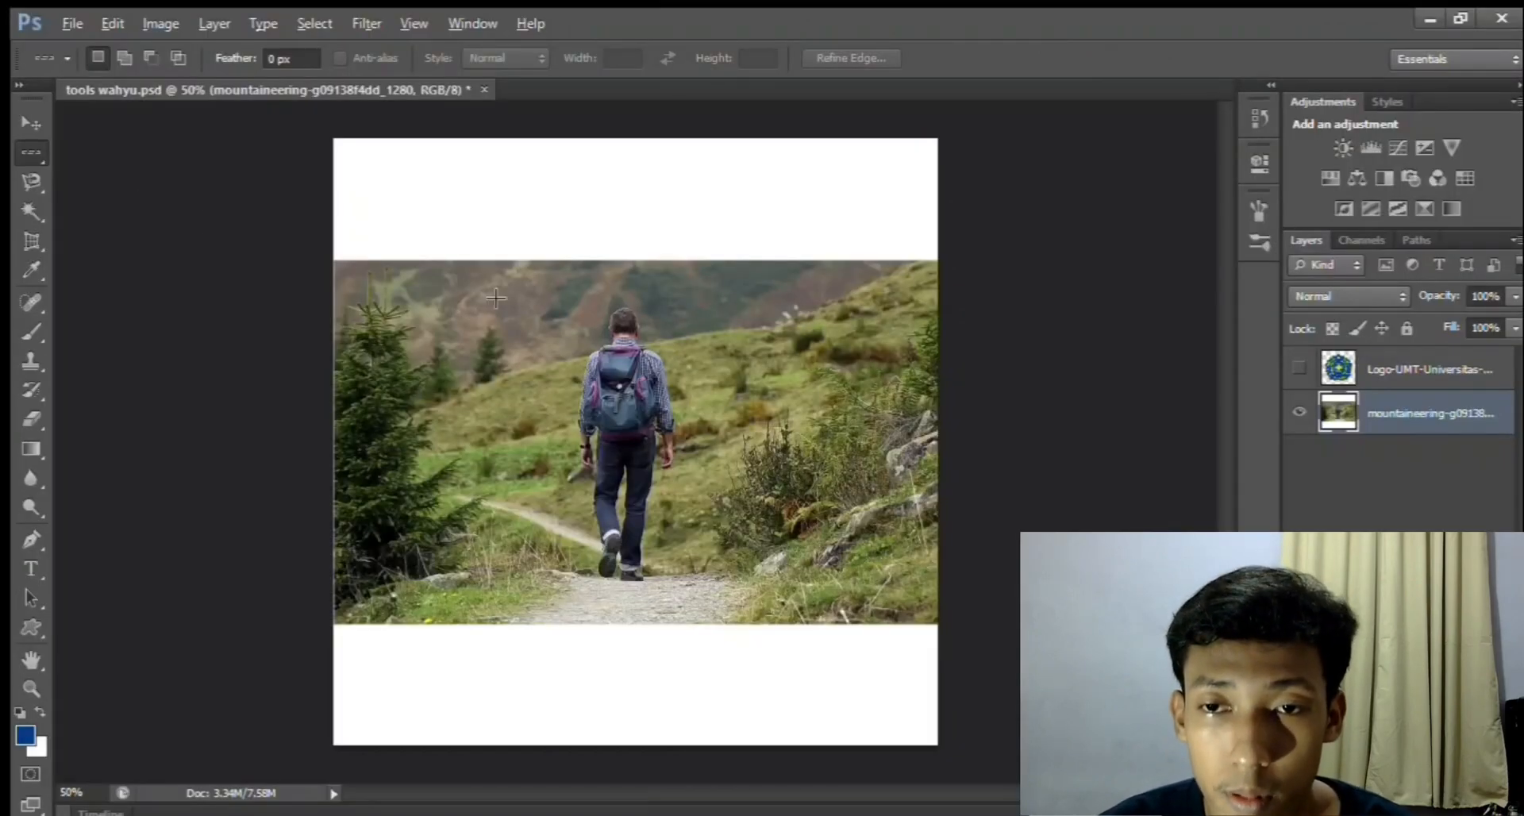
pyautogui.moveTo(524, 362); pyautogui.dragTo(535, 337)
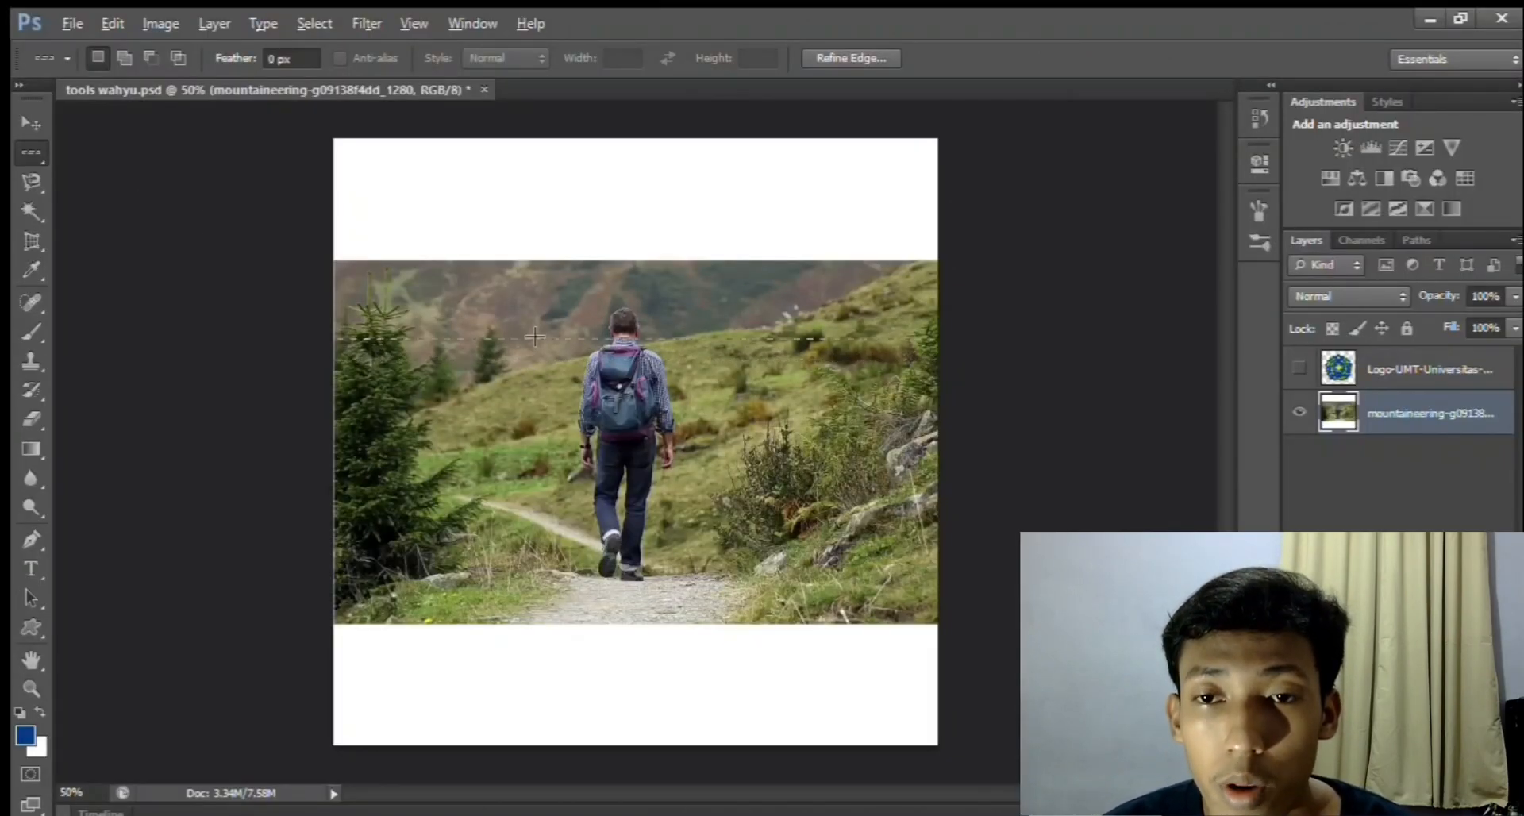
pyautogui.click(585, 228)
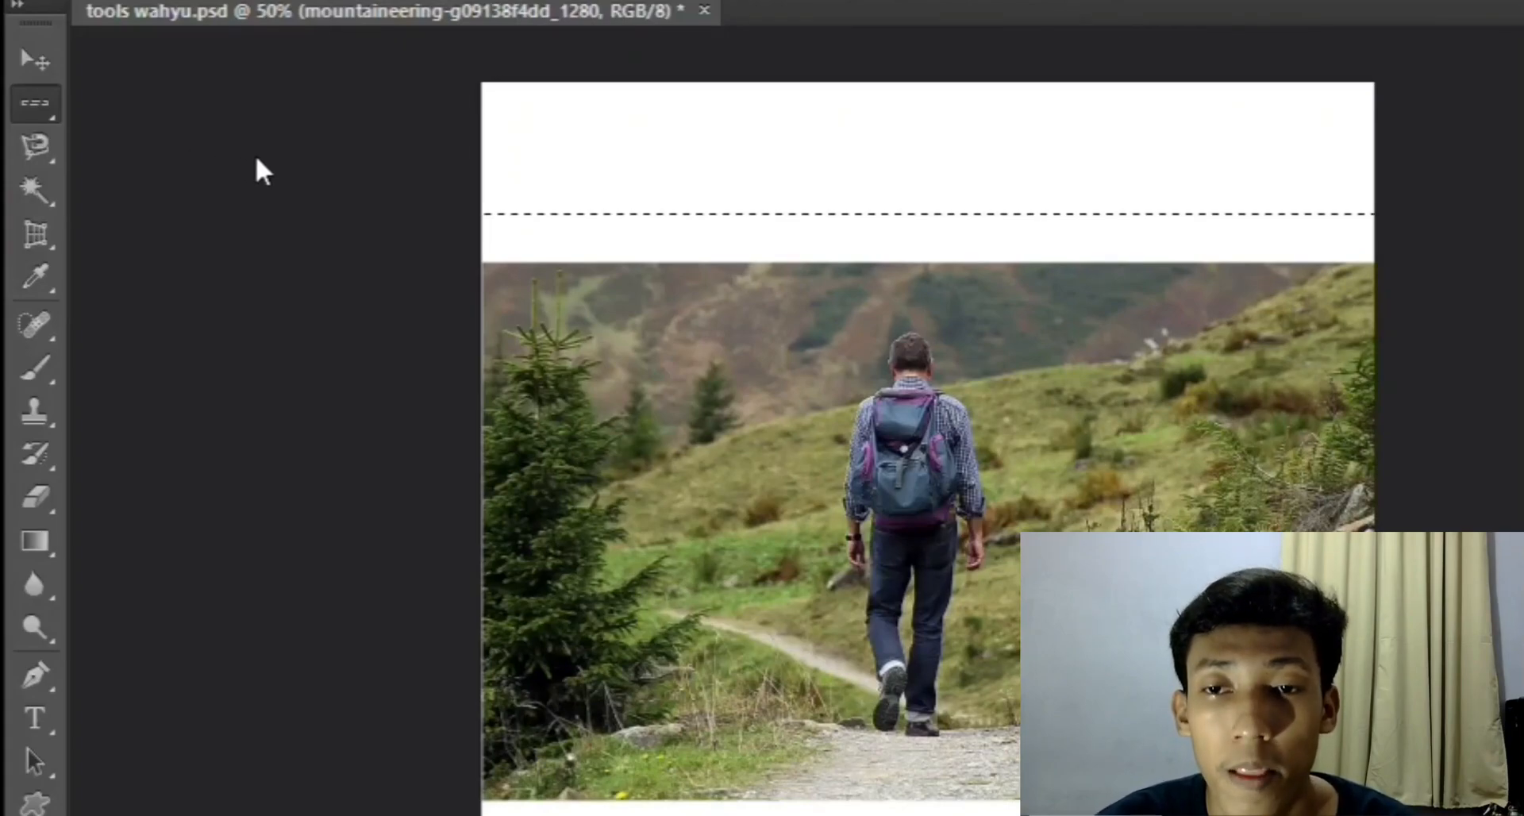
pyautogui.moveTo(853, 401); pyautogui.dragTo(926, 231)
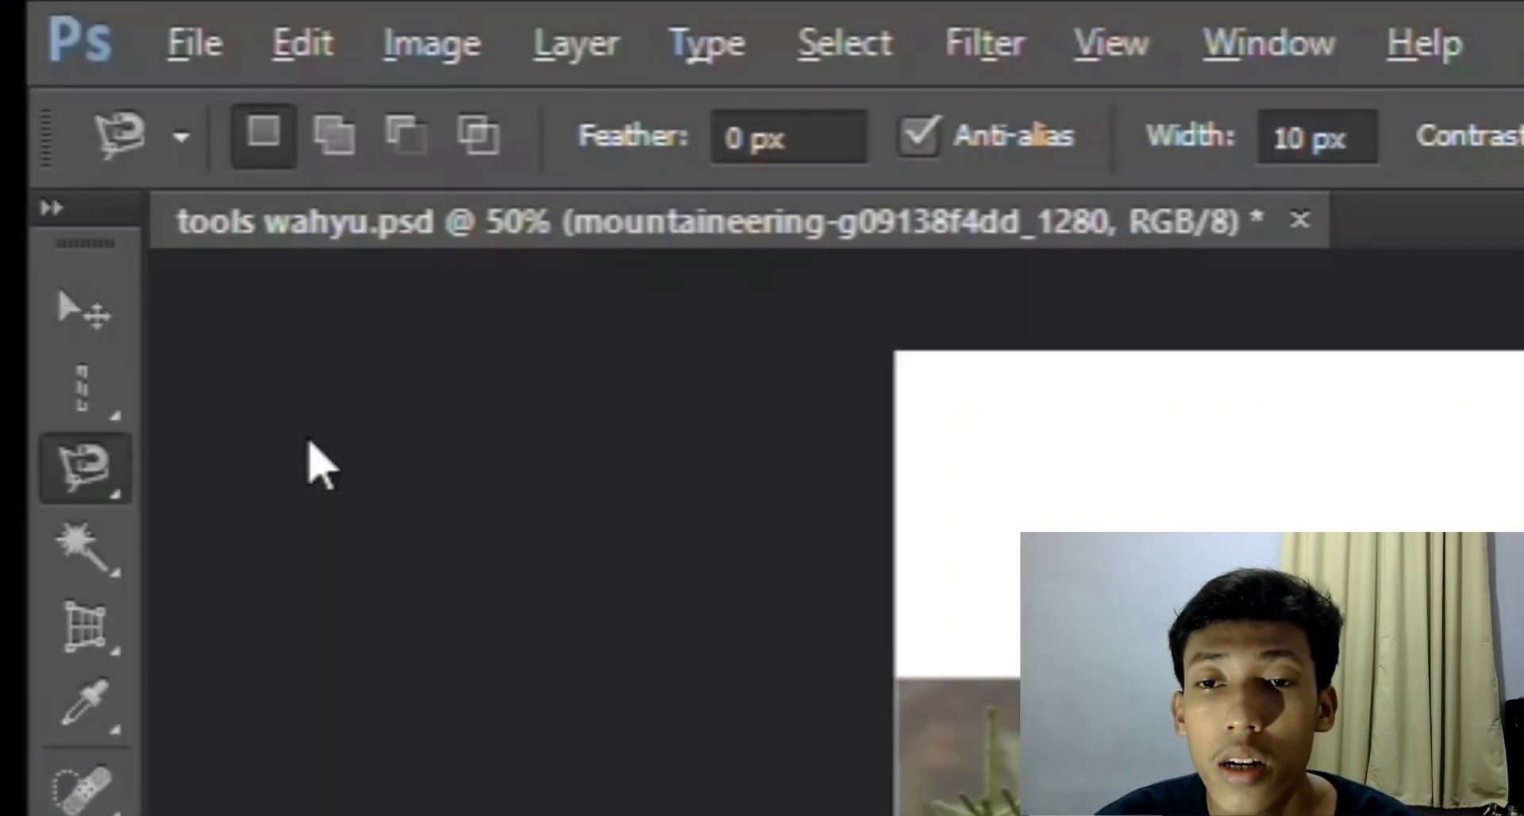
# Outline the hiker with the freehand Lasso tool, delete the selected area, and undo the deletion
pyautogui.hotkey('shift', 'l')
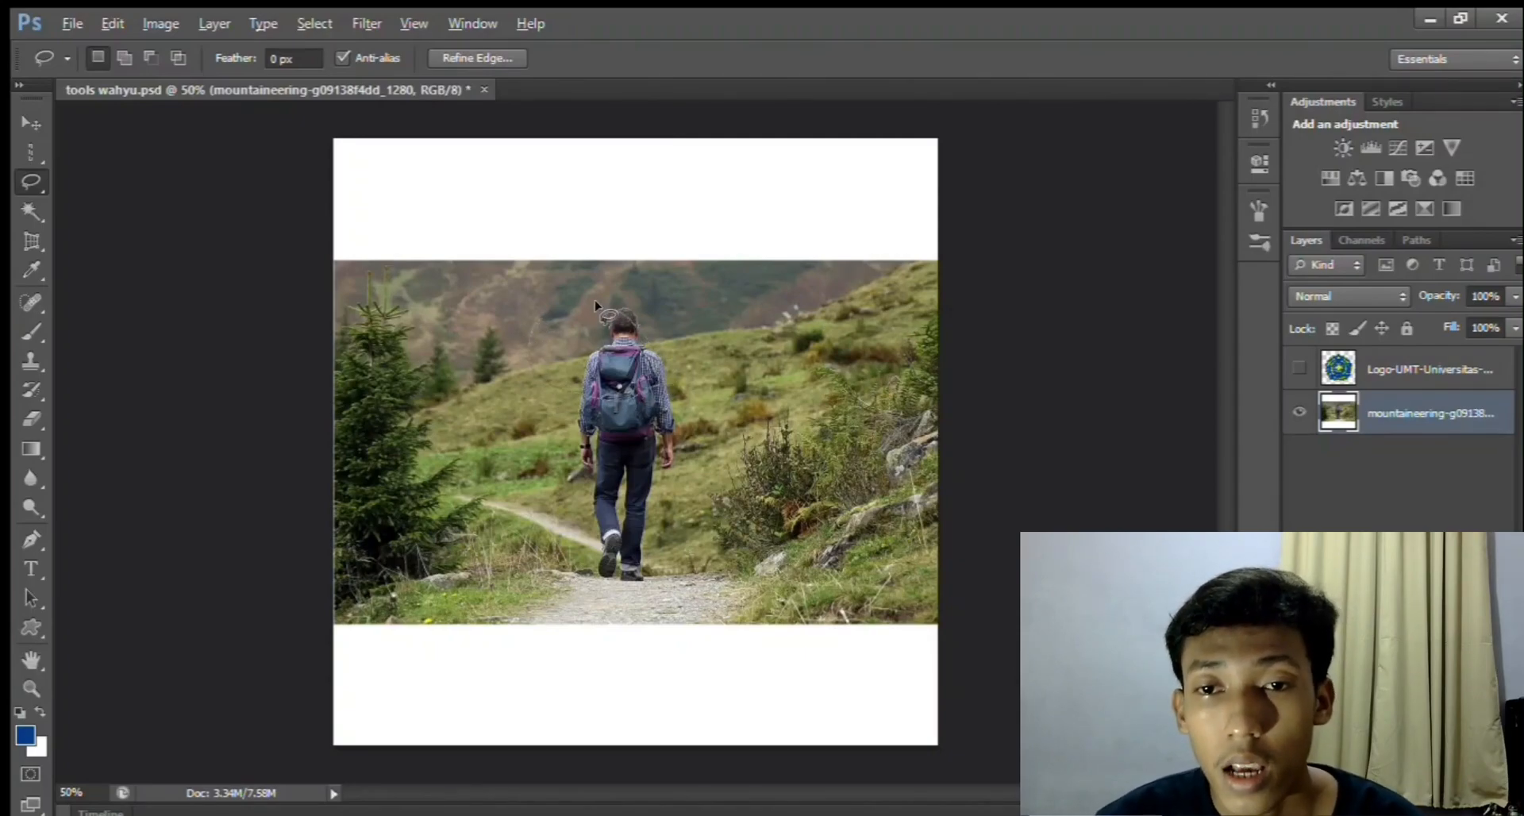
pyautogui.keyDown('alt'); pyautogui.scroll(5, 603, 306); pyautogui.keyUp('alt')
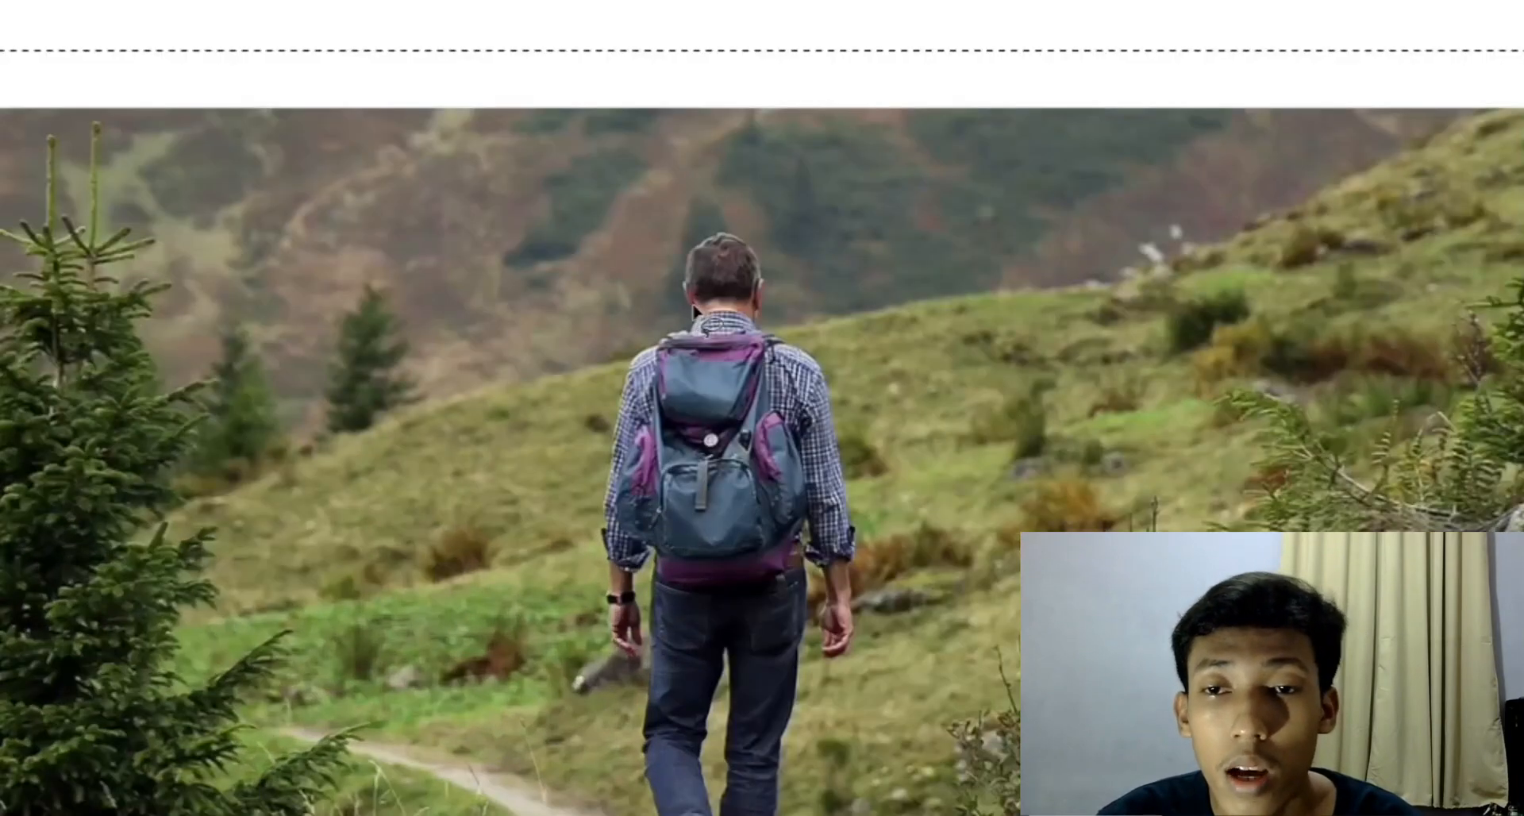
pyautogui.click(604, 404)
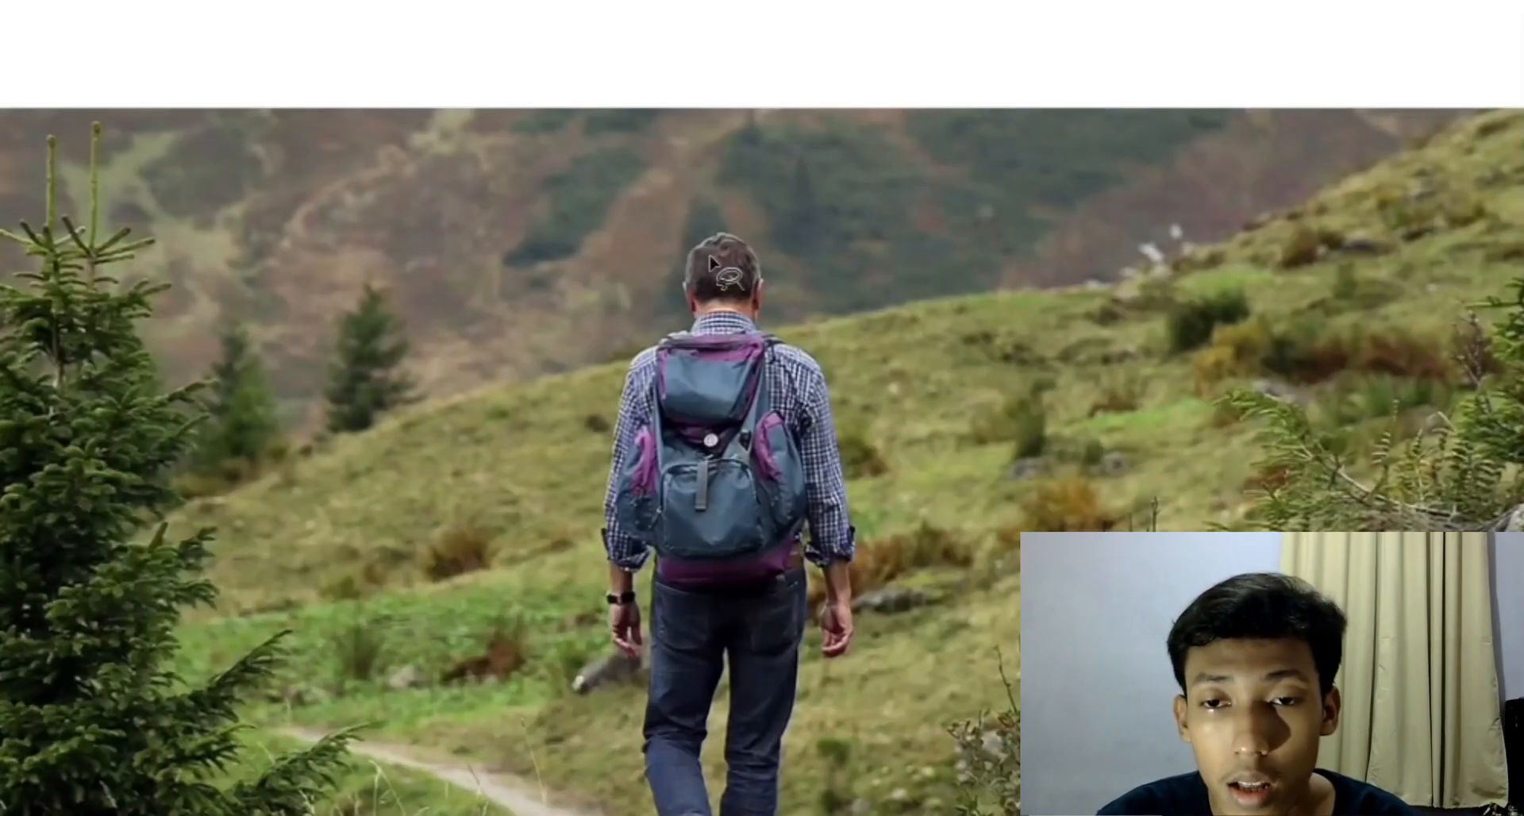
pyautogui.moveTo(761, 317)
pyautogui.mouseDown()
pyautogui.moveTo(768, 267)
pyautogui.moveTo(706, 238)
pyautogui.moveTo(630, 387)
pyautogui.moveTo(601, 560)
pyautogui.moveTo(628, 742)
pyautogui.mouseUp()
pyautogui.moveTo(750, 798)
pyautogui.mouseDown()
pyautogui.moveTo(857, 675)
pyautogui.moveTo(817, 299)
pyautogui.moveTo(762, 237)
pyautogui.moveTo(739, 235)
pyautogui.mouseUp()
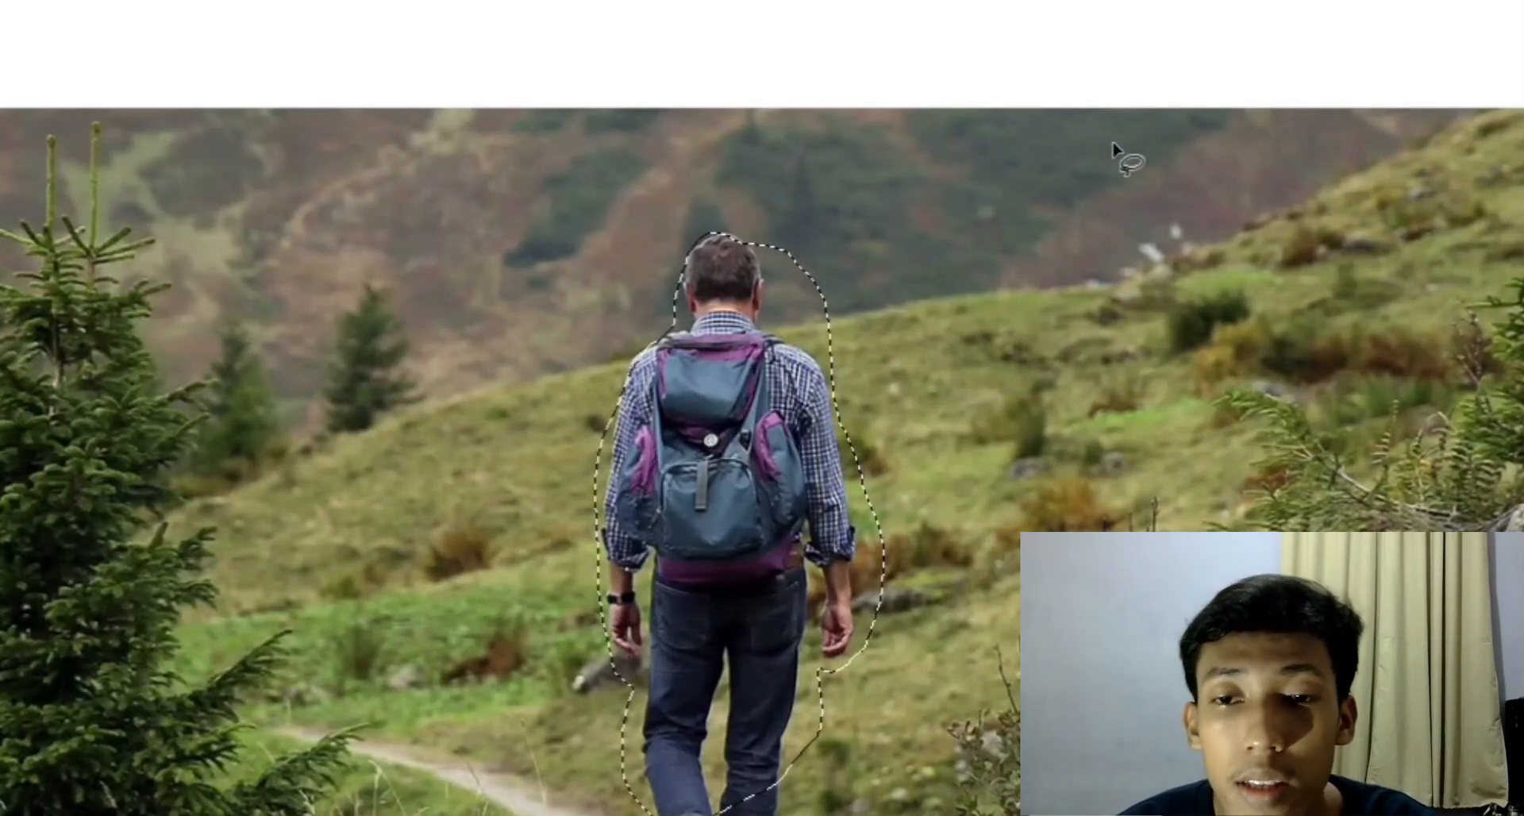
pyautogui.press('Delete')
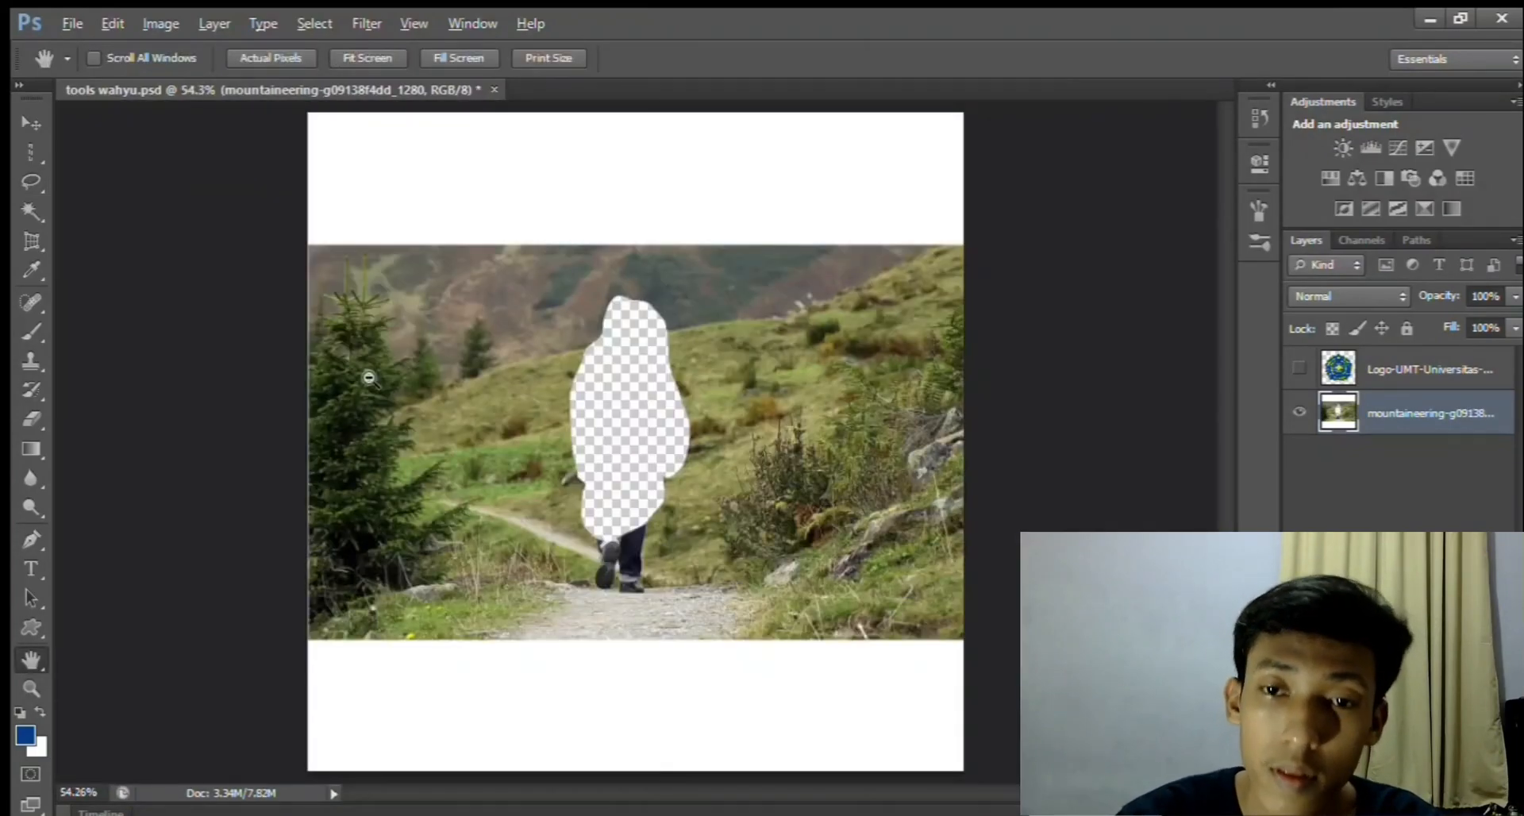
pyautogui.hotkey('ctrl', 'z')
# Trace the hiker from head to feet with the Polygonal Lasso tool, delete the selected area, and undo the deletion
pyautogui.moveTo(32, 181); pyautogui.dragTo(73, 193)
pyautogui.click(591, 326)
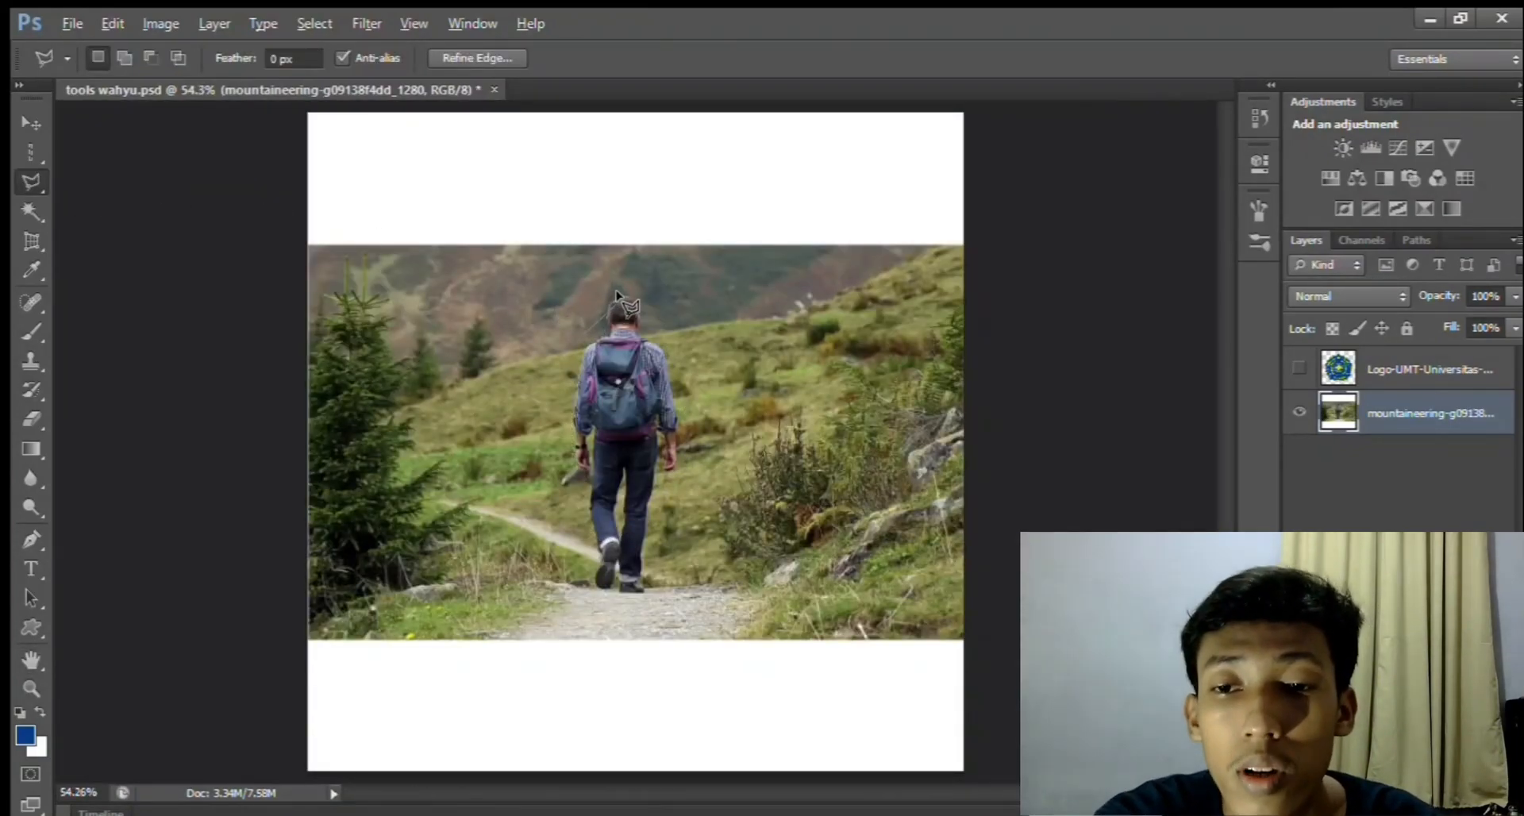
pyautogui.click(641, 589)
pyautogui.click(610, 618)
pyautogui.click(576, 587)
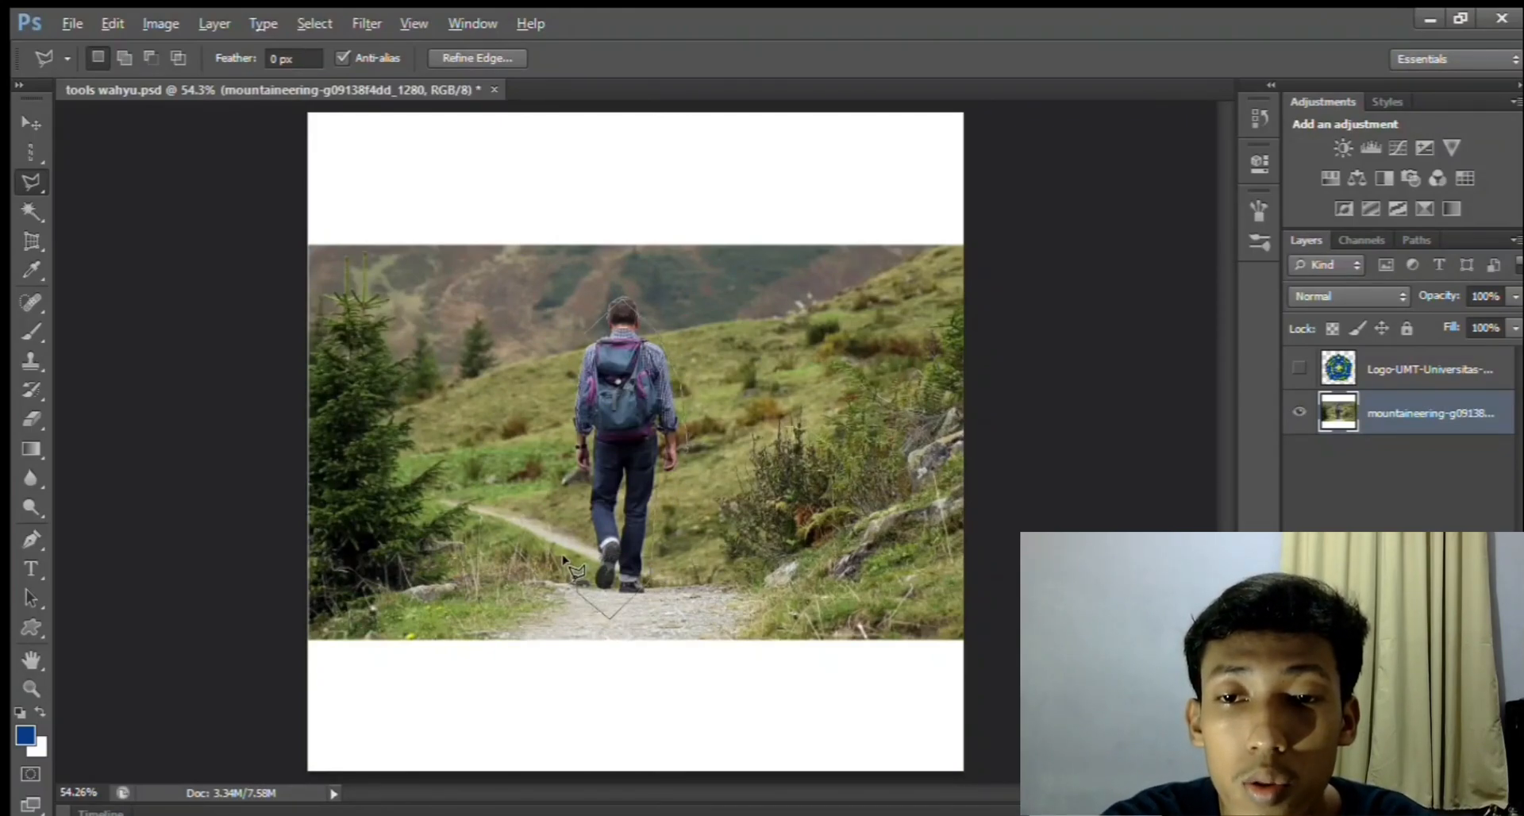
pyautogui.click(579, 331)
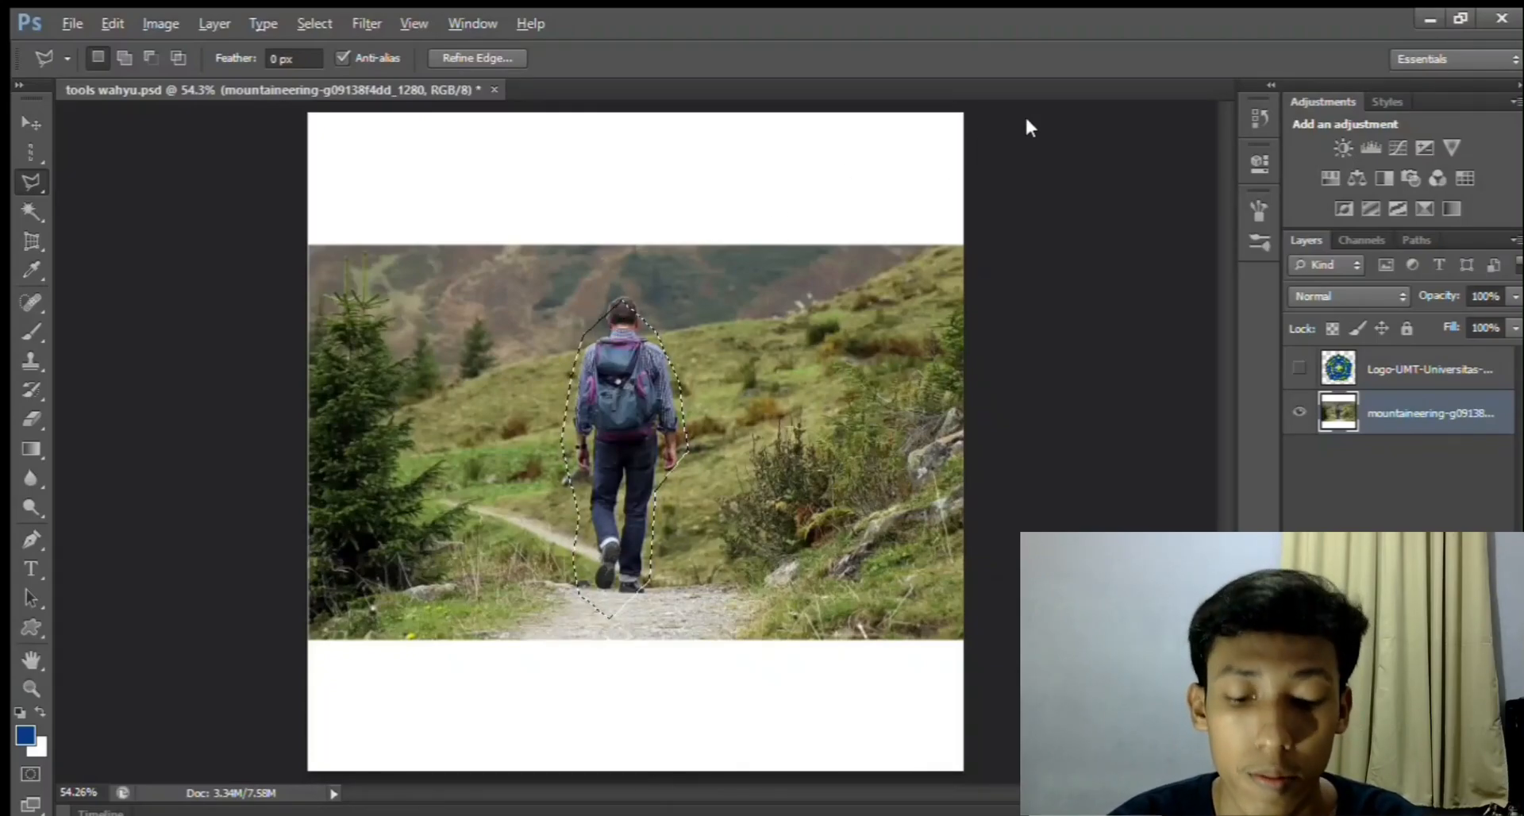
pyautogui.press('Delete')
pyautogui.hotkey('ctrl', 'z')
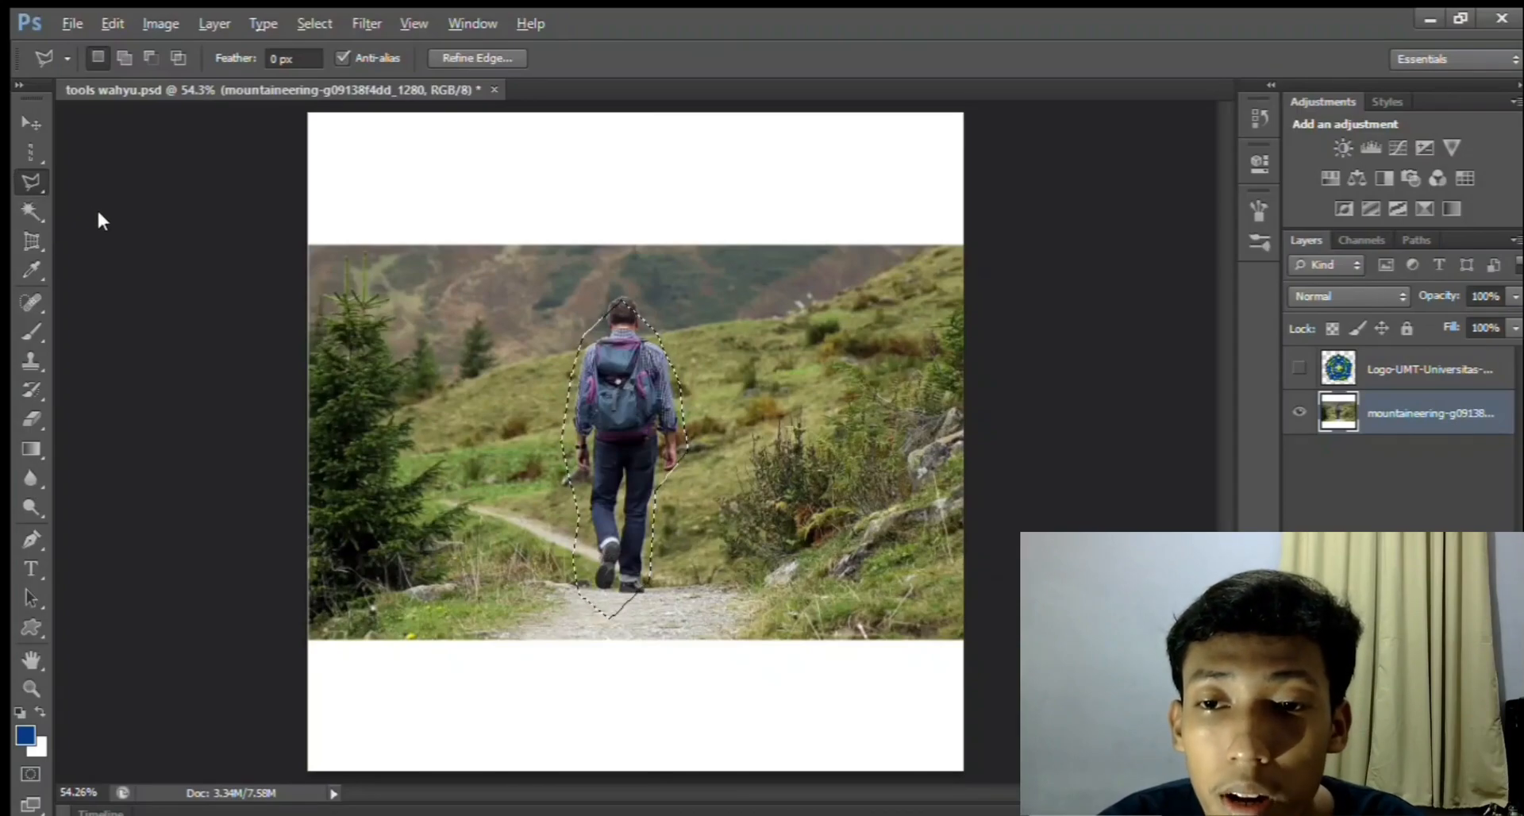
# Clear the selection and try the Magnetic Lasso tool on the hiker, starting near the neck
pyautogui.hotkey('shift', 'l')
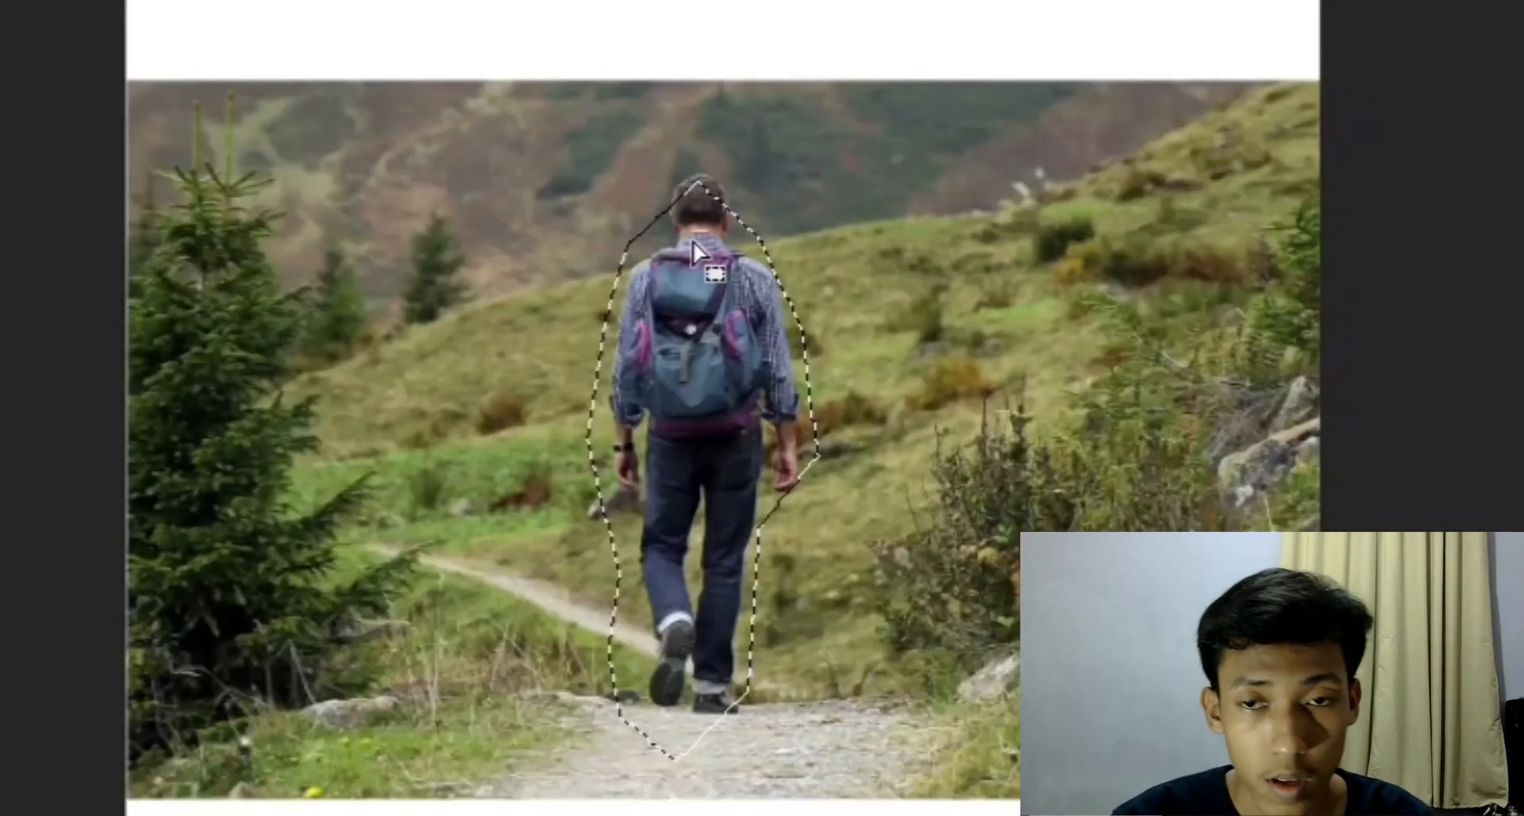
pyautogui.hotkey('ctrl', 'd')
pyautogui.click(709, 260)
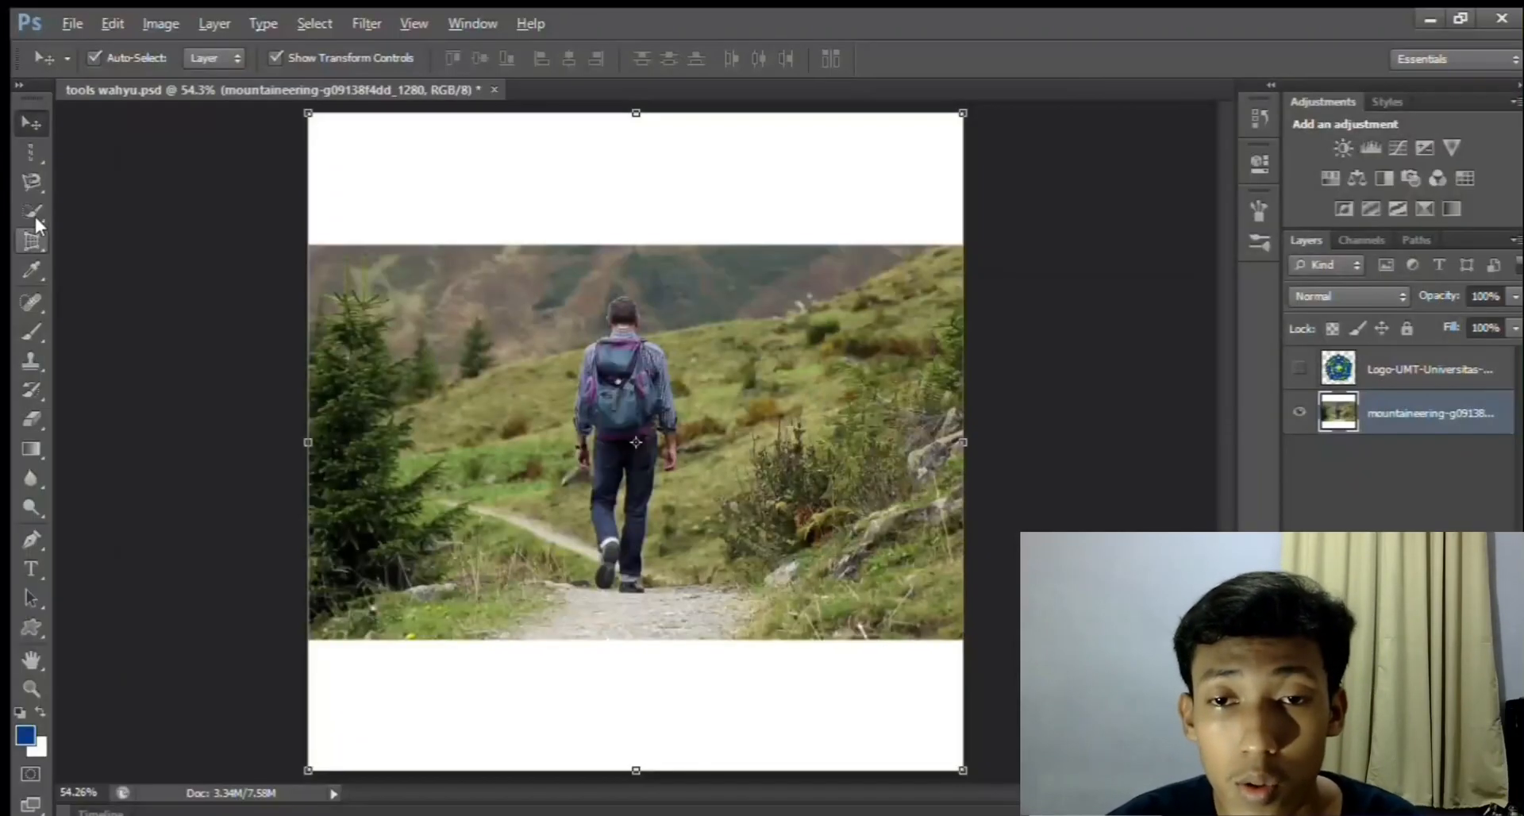
# Select the whole hiker from head to feet with the Quick Selection tool at 100% zoom
pyautogui.click(33, 212)
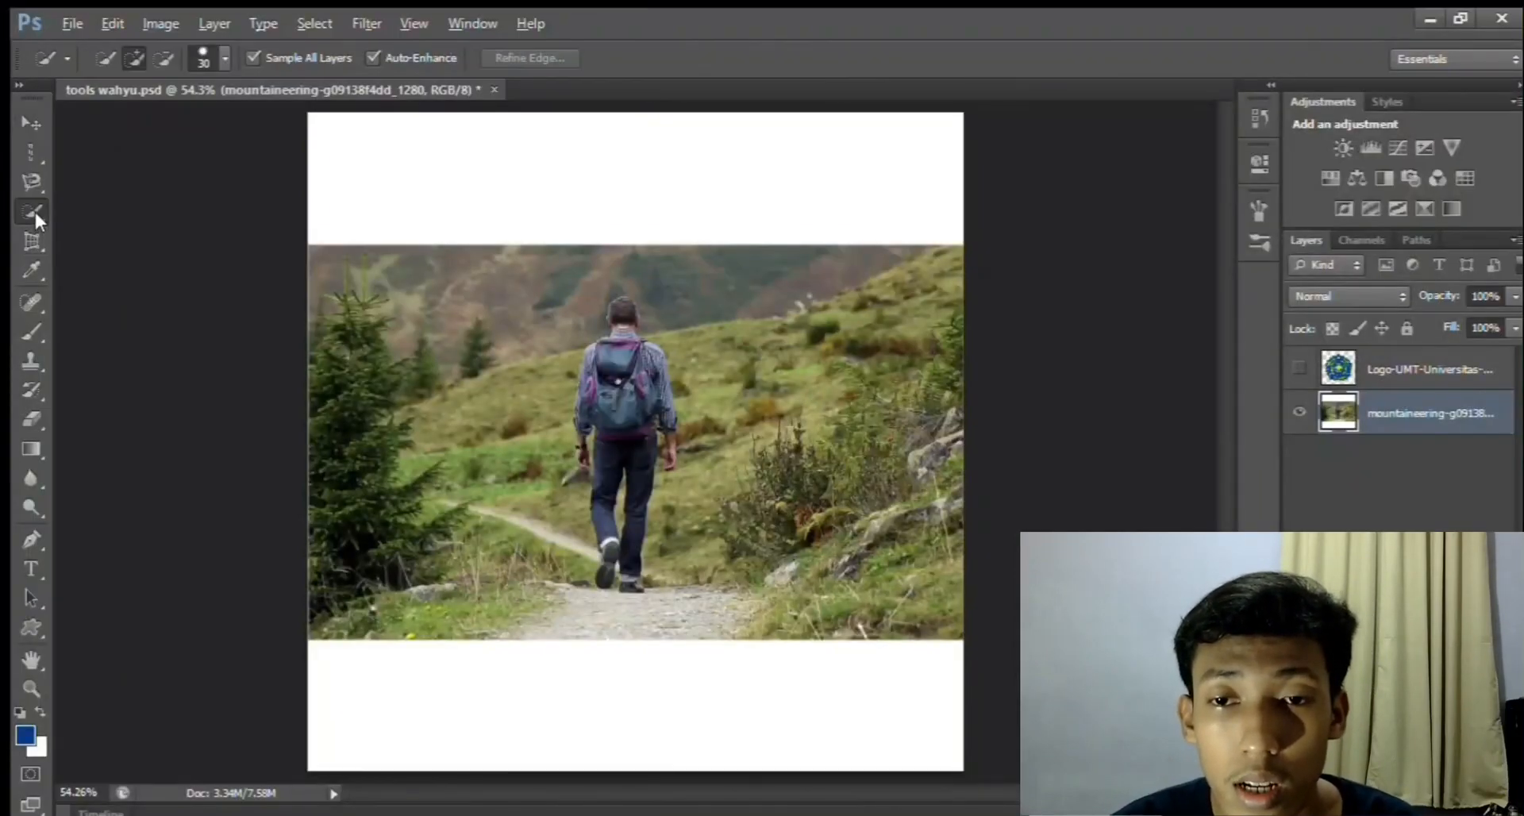
pyautogui.press('h')
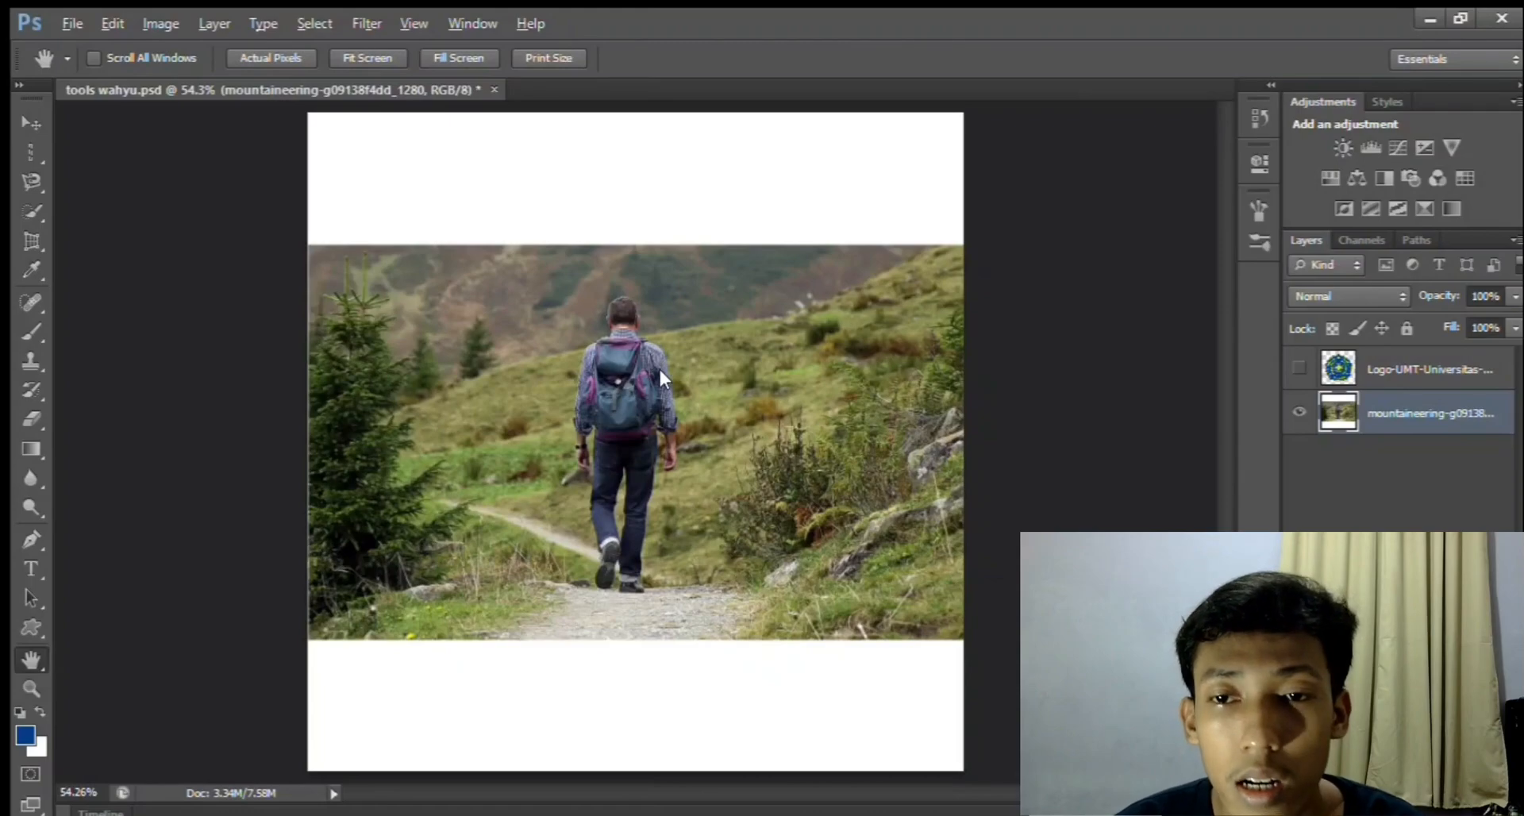
pyautogui.hotkey('ctrl', '1')
pyautogui.moveTo(640, 349); pyautogui.dragTo(623, 432)
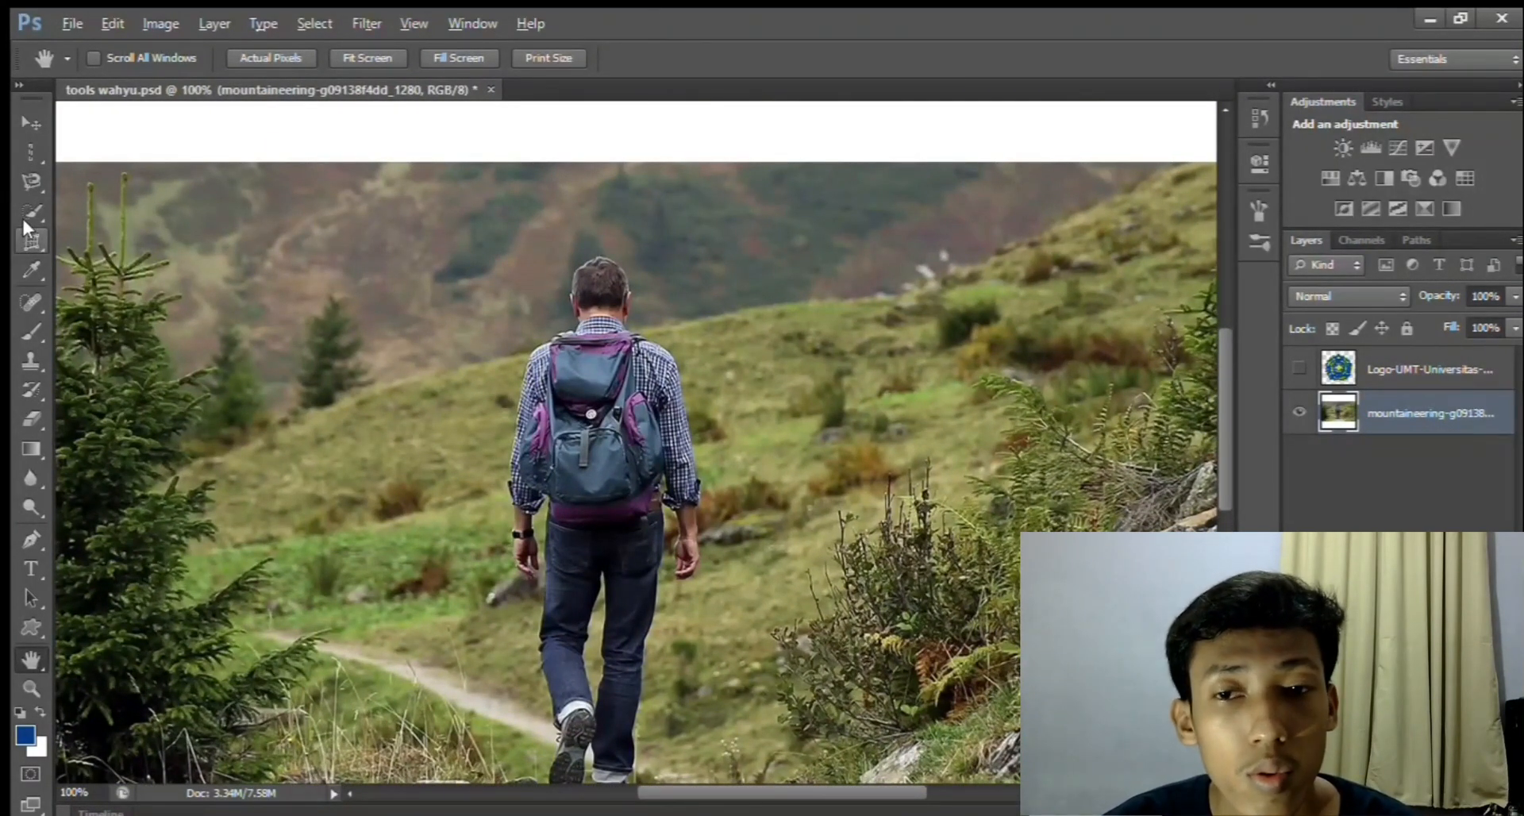
pyautogui.click(32, 212)
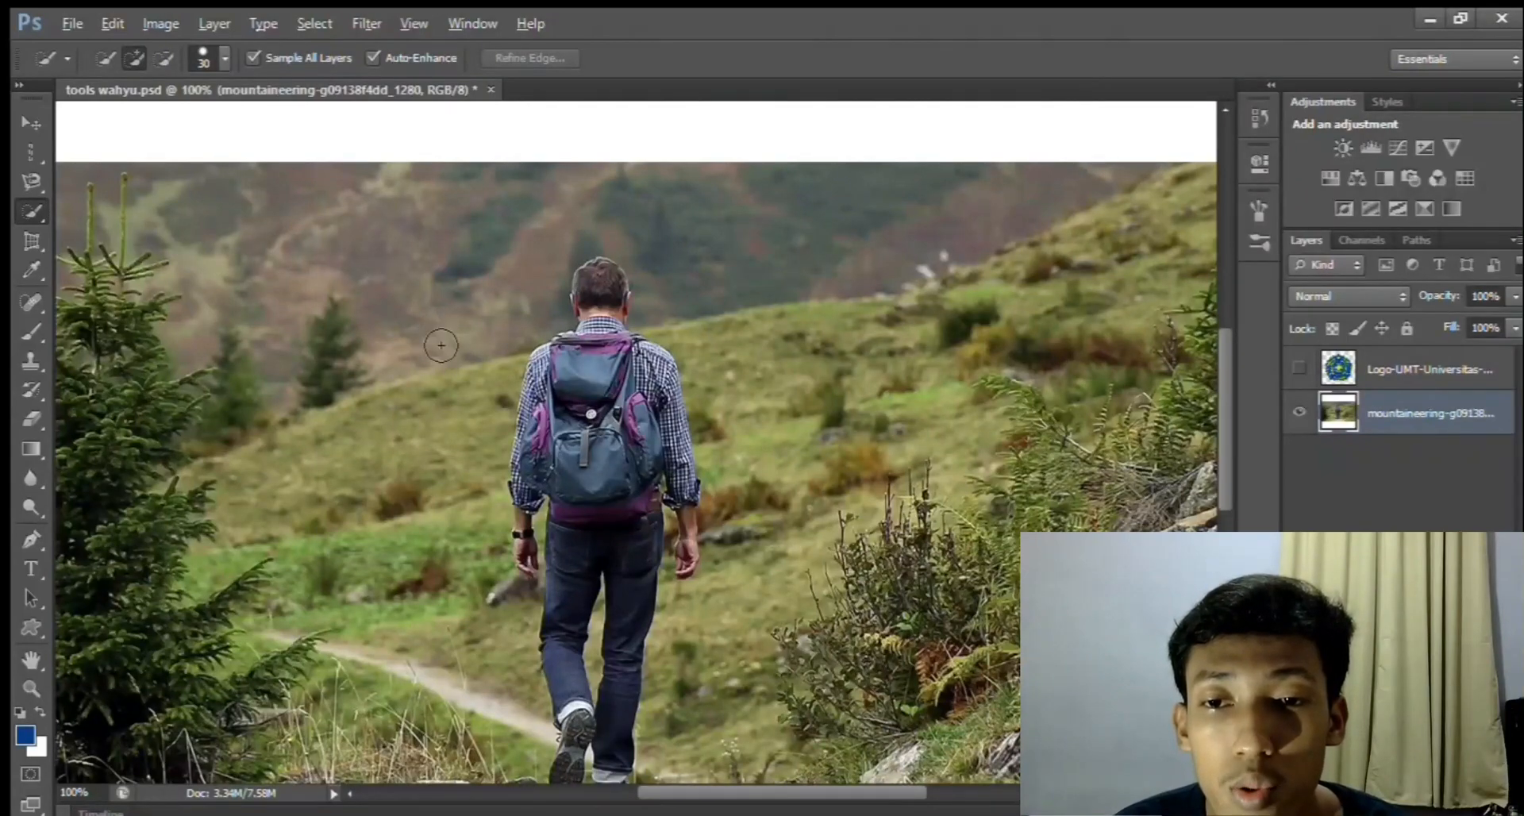
pyautogui.moveTo(619, 299)
pyautogui.mouseDown()
pyautogui.moveTo(533, 447)
pyautogui.moveTo(534, 507)
pyautogui.moveTo(560, 504)
pyautogui.moveTo(538, 548)
pyautogui.moveTo(552, 570)
pyautogui.moveTo(587, 537)
pyautogui.moveTo(703, 550)
pyautogui.moveTo(631, 639)
pyautogui.moveTo(604, 764)
pyautogui.mouseUp()
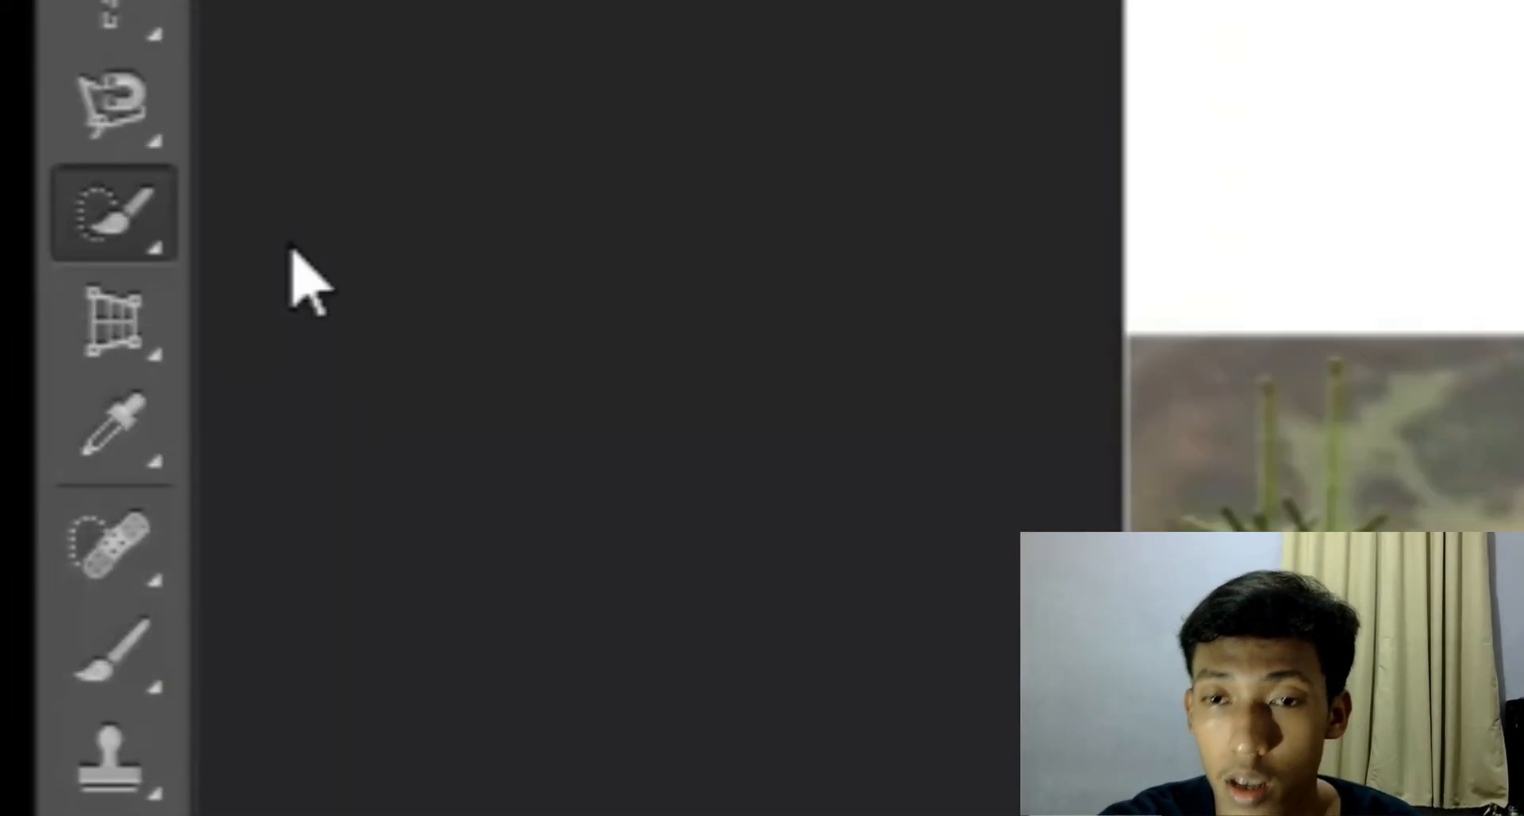
# Select the hiker's dark blue trousers by color with the Magic Wand tool
pyautogui.hotkey('shift', 'w')
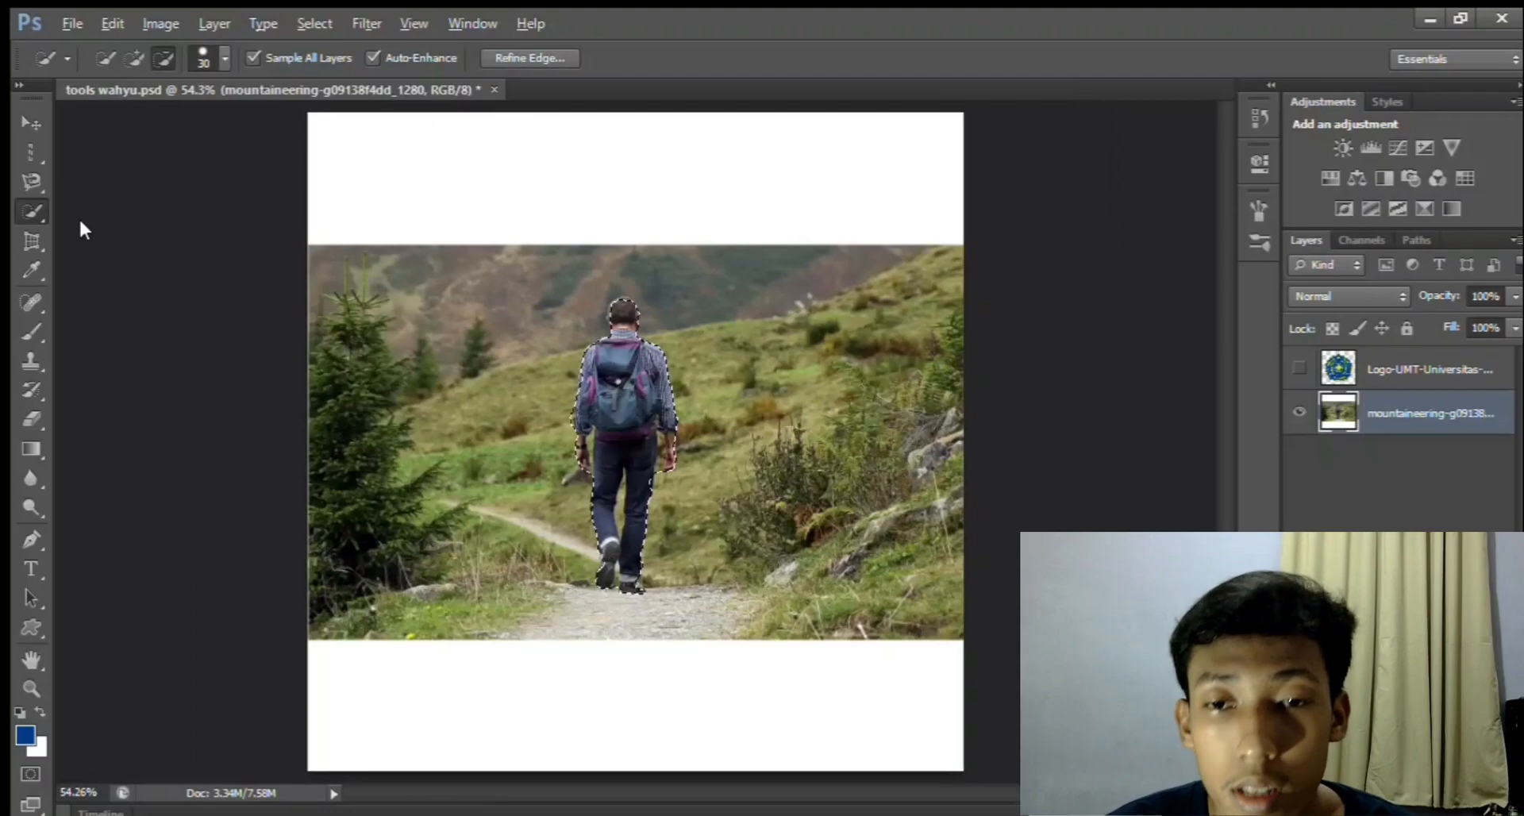
pyautogui.click(606, 516)
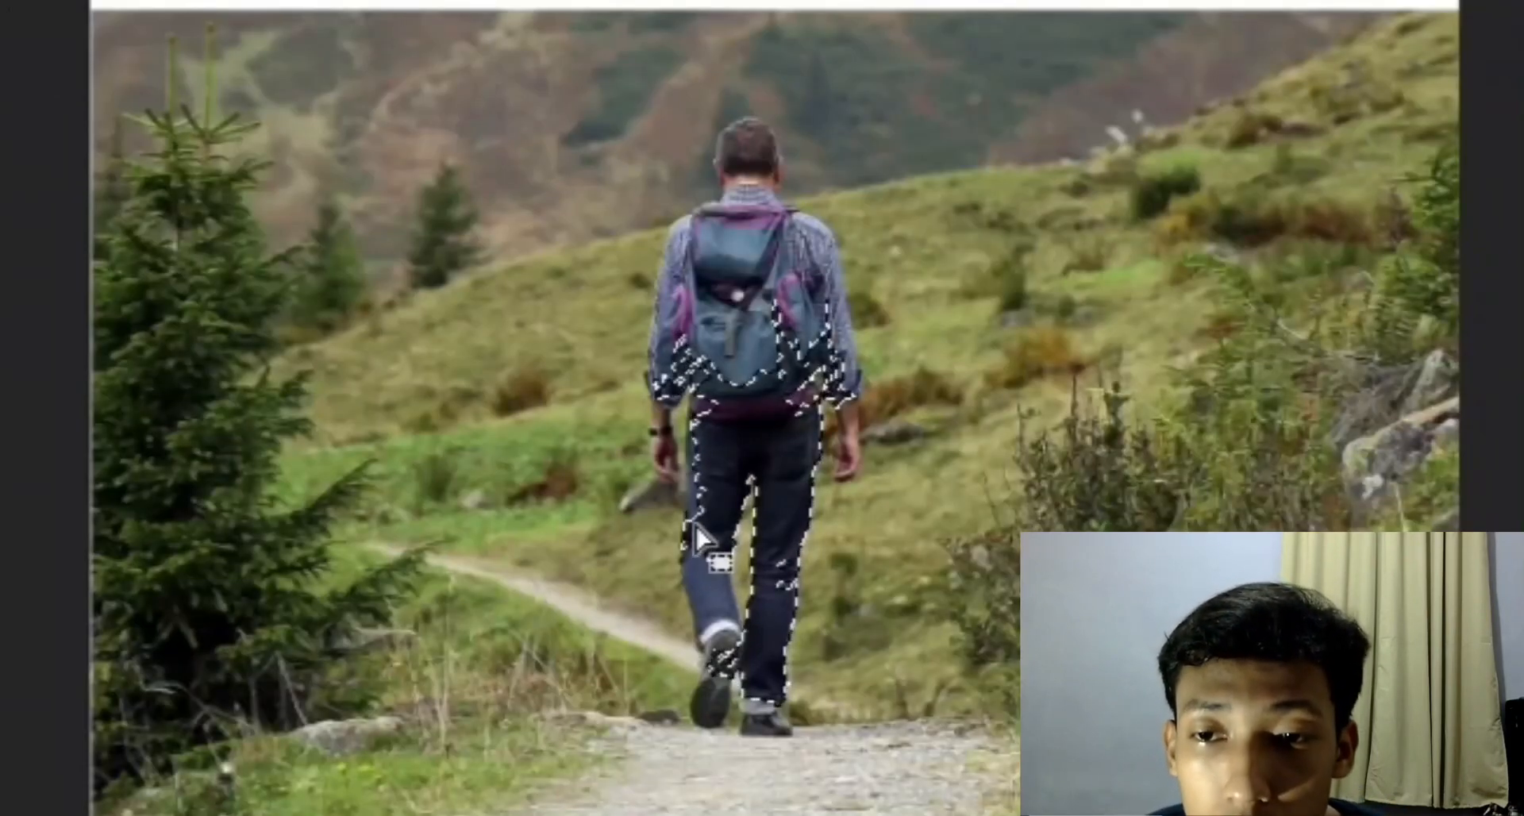
# Select the mountainside background with the Magic Wand tool, delete the selected area, and undo the deletion
pyautogui.click(606, 235)
pyautogui.click(545, 367)
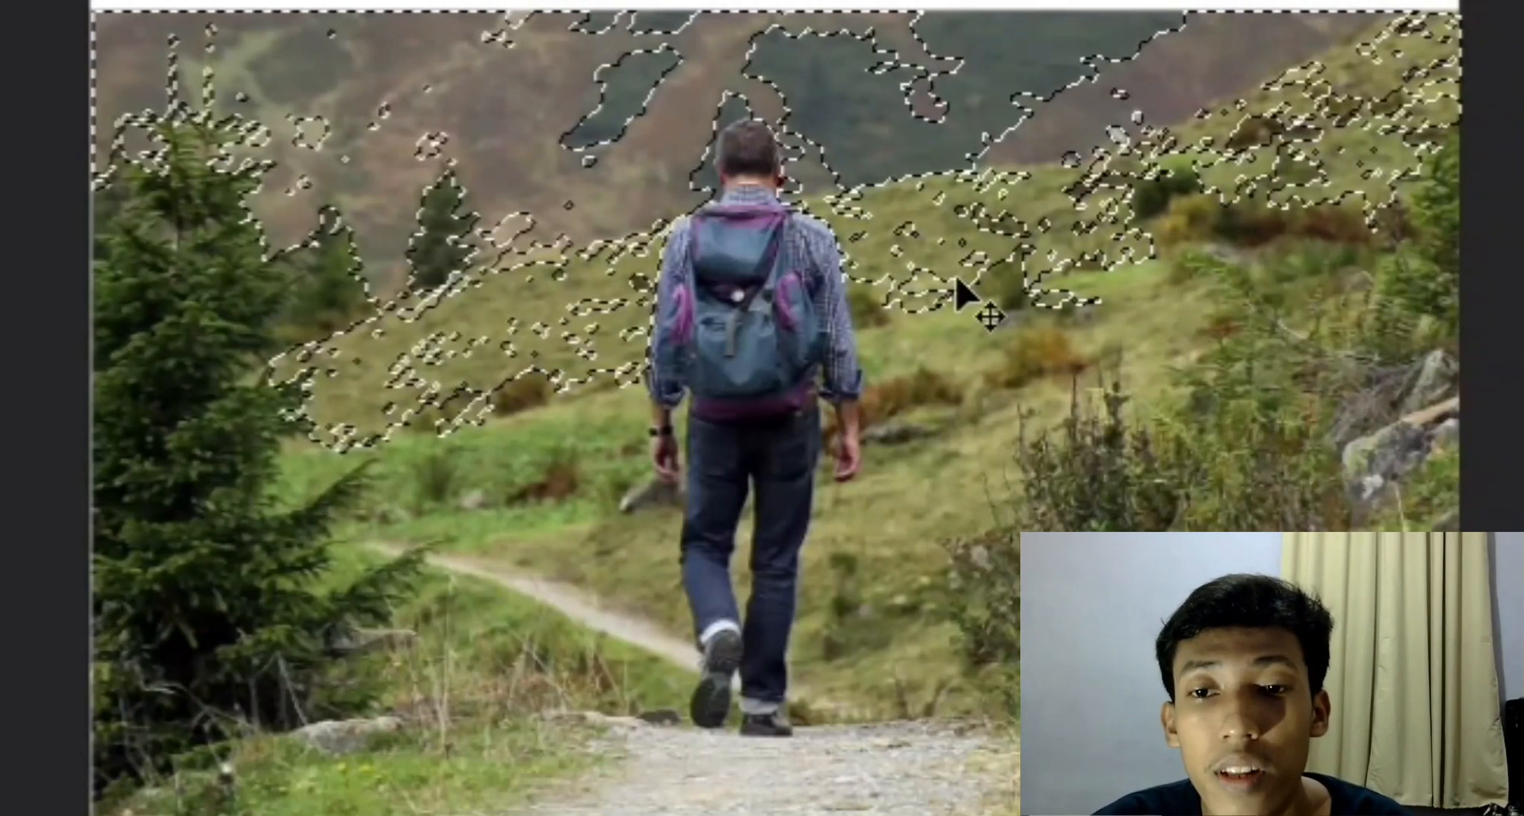
pyautogui.press('Delete')
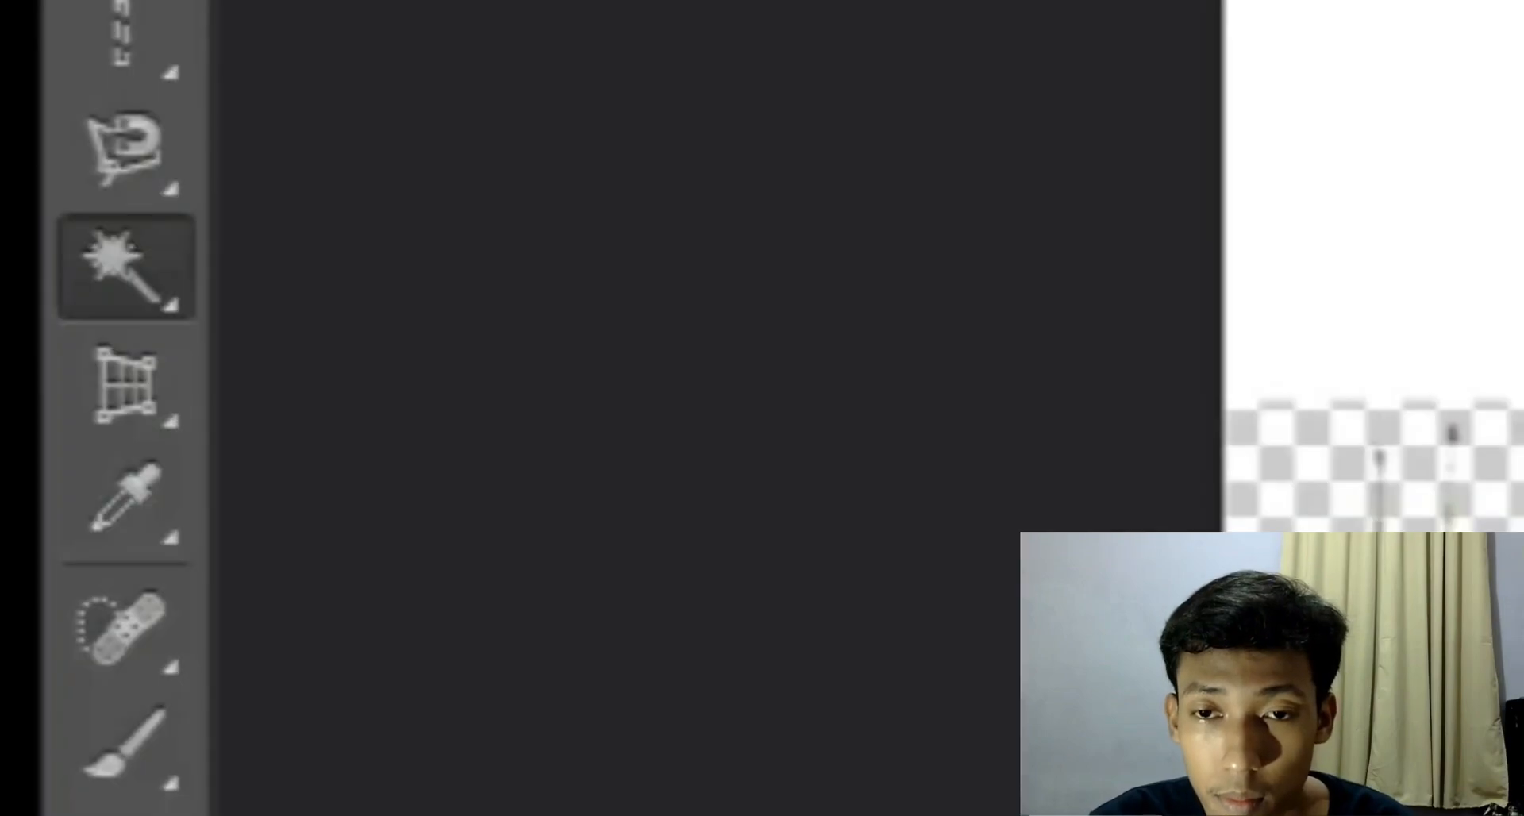
pyautogui.hotkey('ctrl', 'z')
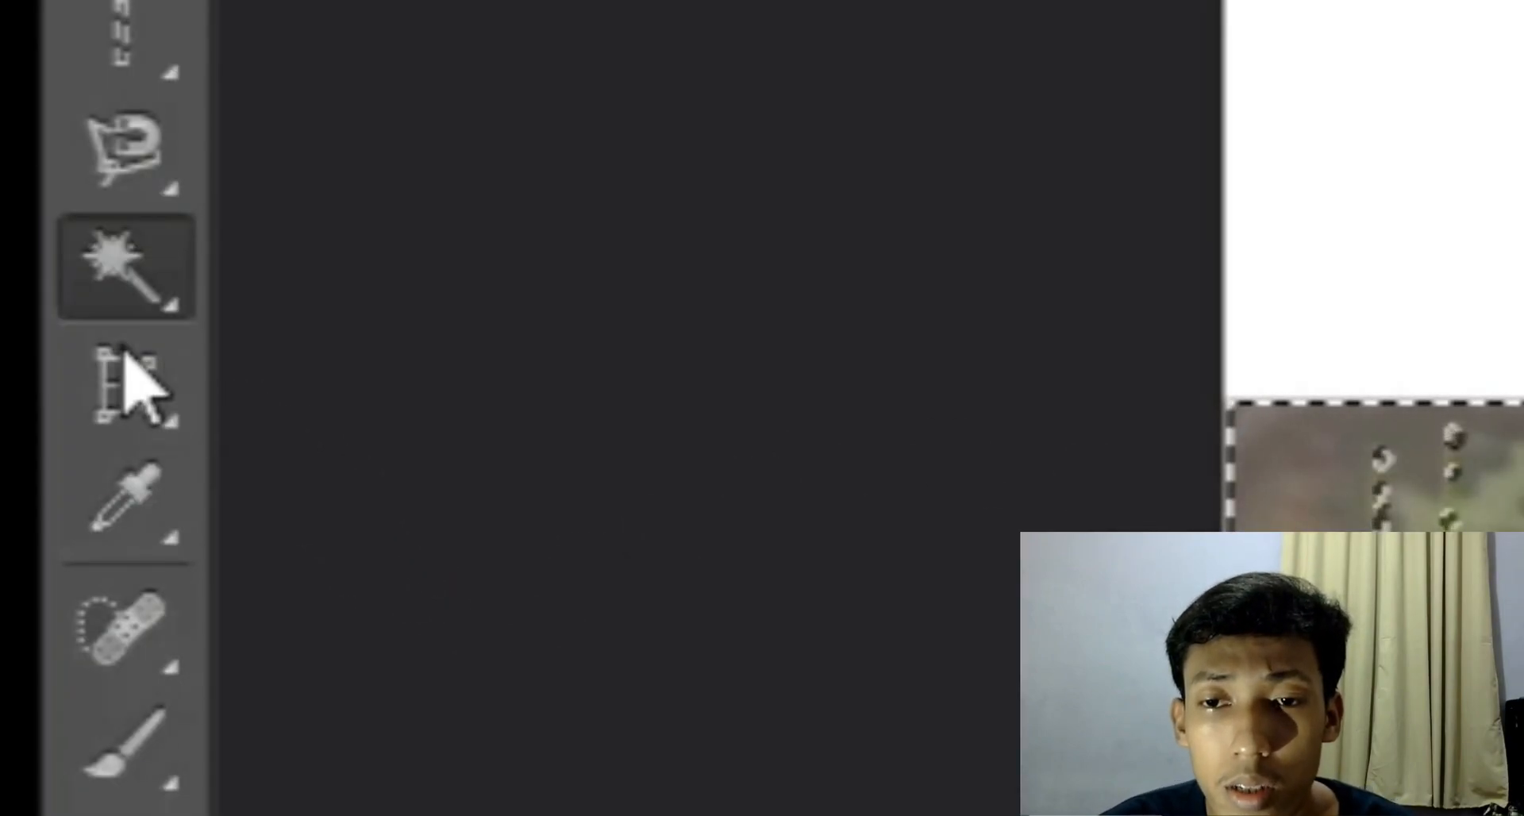
# Crop the photo with the Crop tool to the area around the hiker's upper body and the hillside beside him, and undo the crop
pyautogui.click(113, 374)
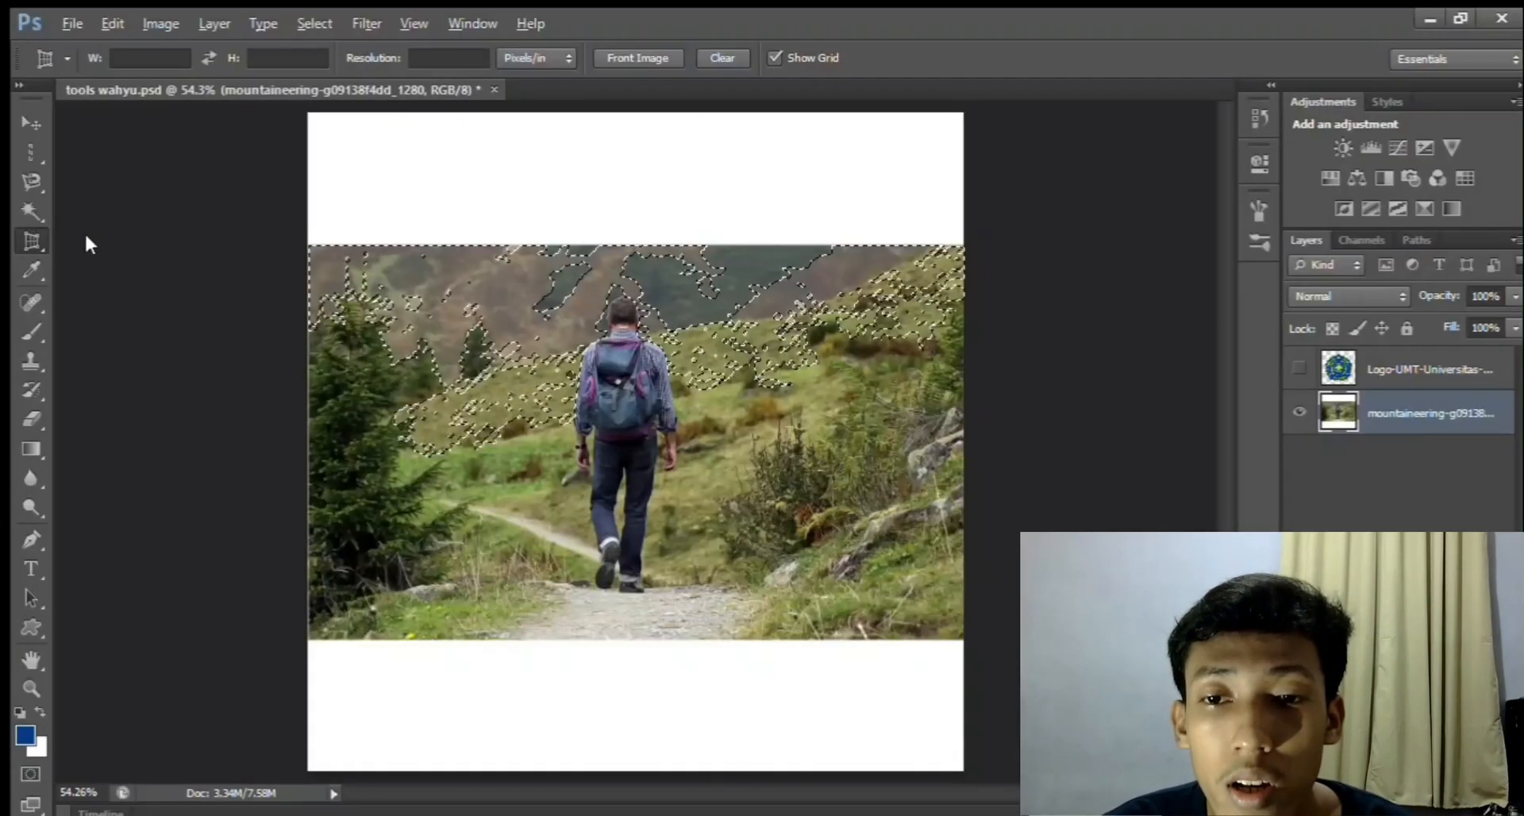
pyautogui.click(87, 241)
pyautogui.moveTo(309, 366); pyautogui.dragTo(384, 398)
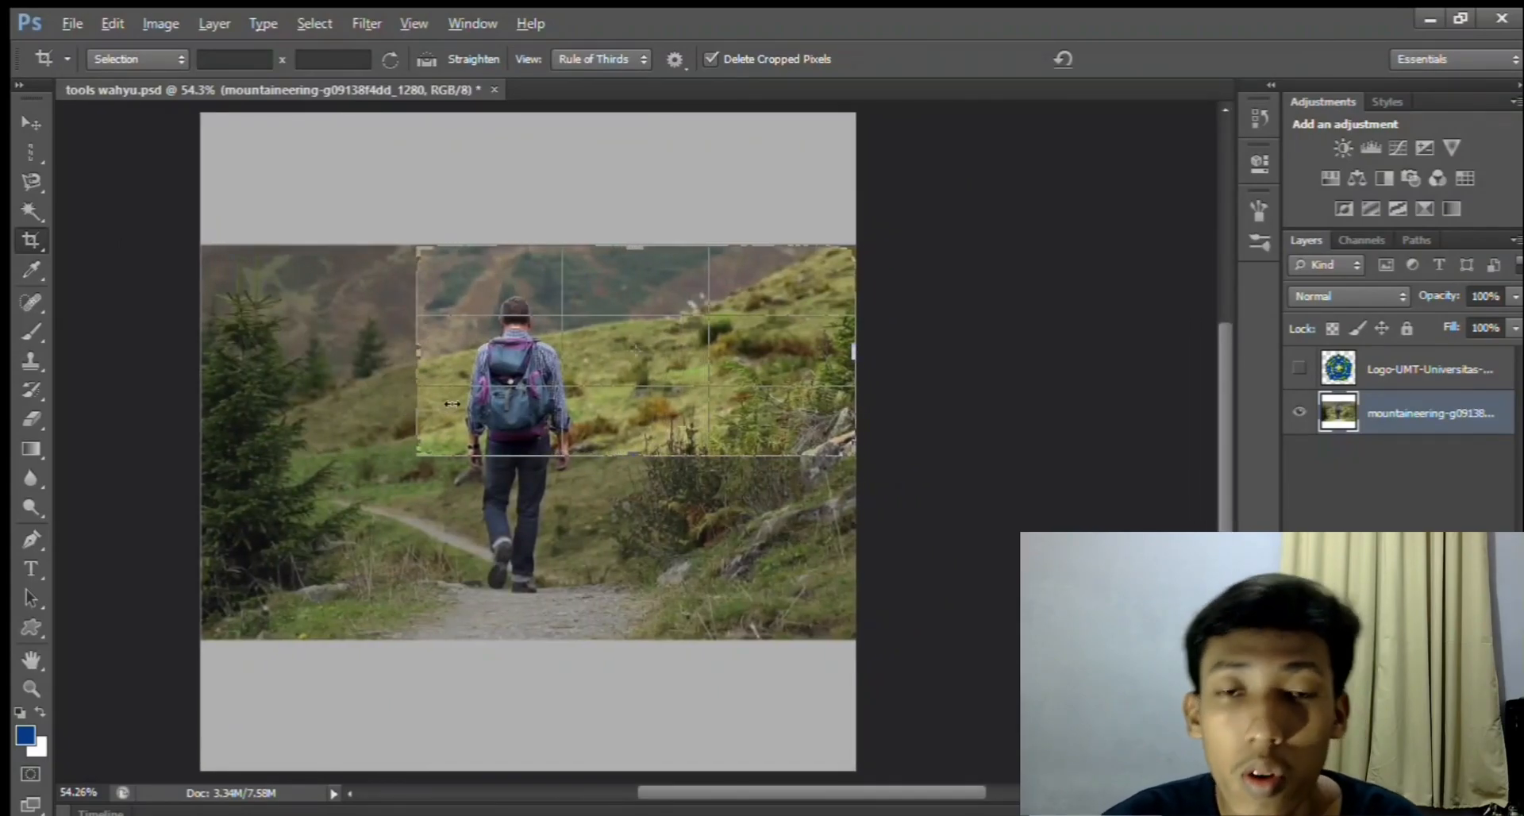
pyautogui.click(453, 403)
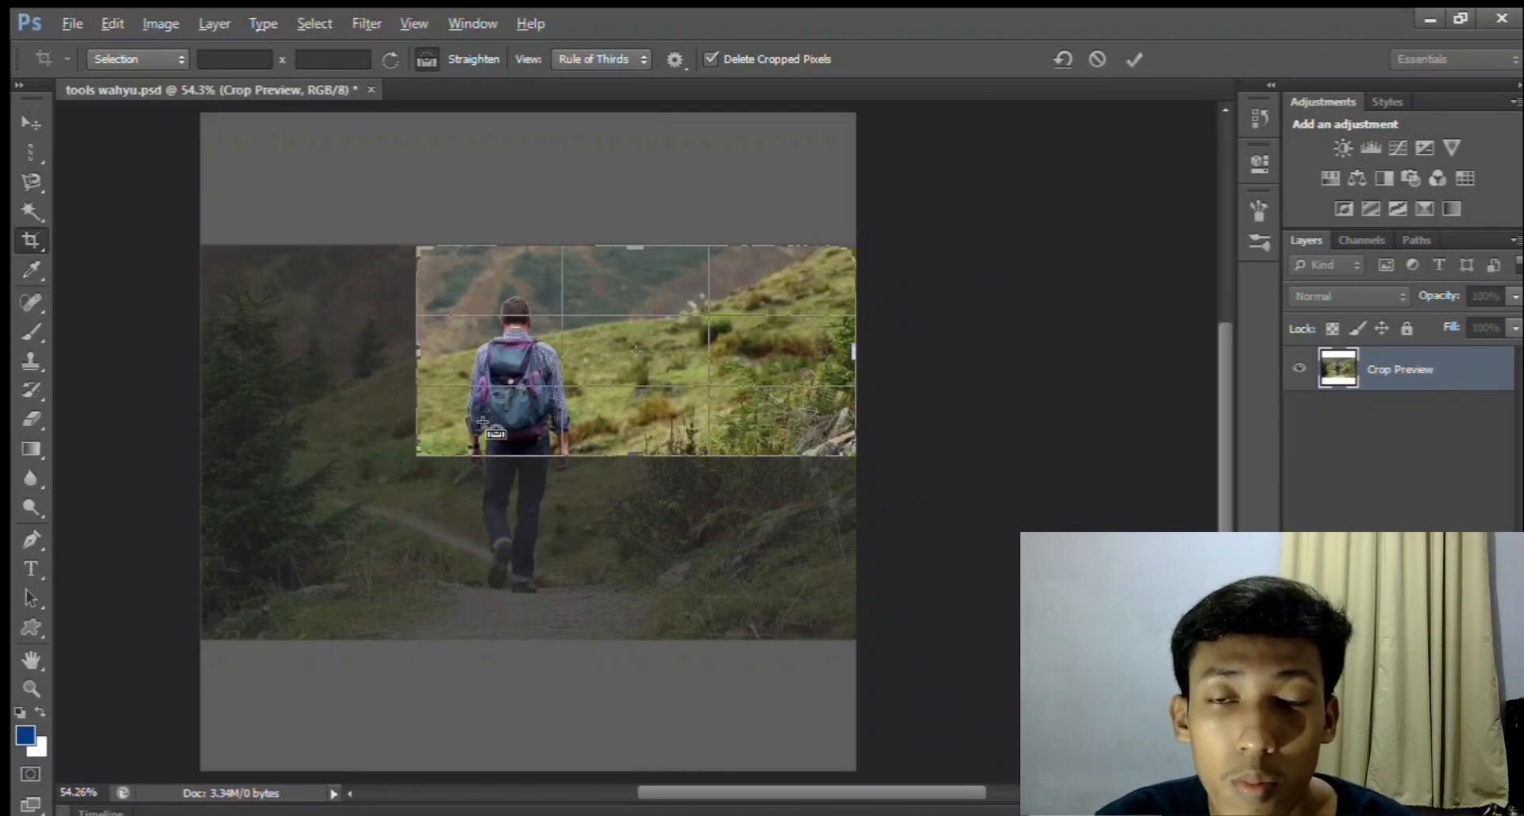
pyautogui.hotkey('ctrl', 'z')
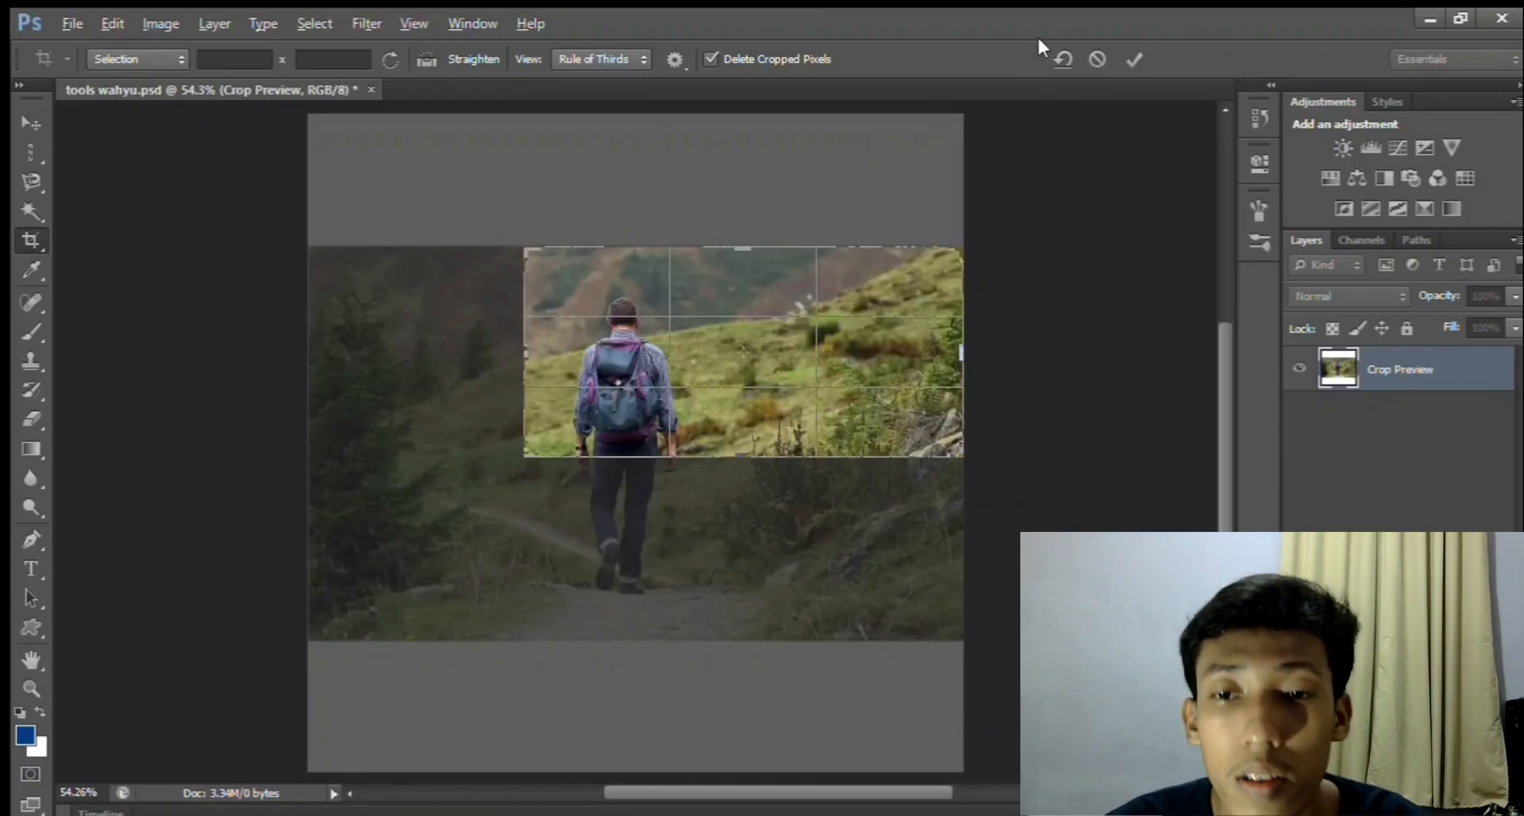
pyautogui.click(1133, 62)
pyautogui.press('ctrl')
pyautogui.hotkey('ctrl', 'z')
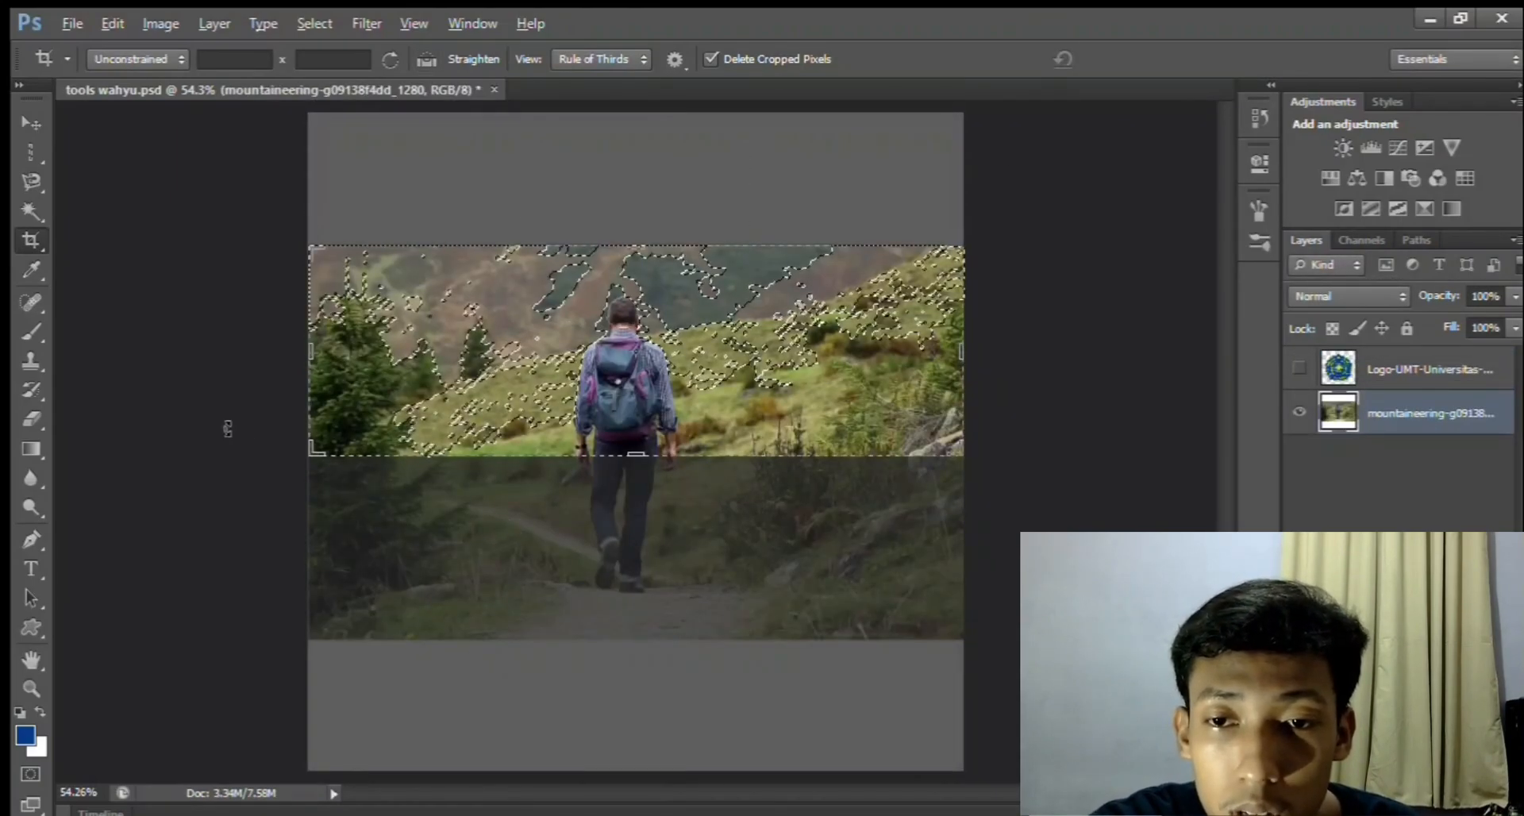
# Step back through the history to the uncropped photo and apply the crop frame at full canvas size
pyautogui.hotkey('ctrl', 'alt', 'z')
pyautogui.hotkey('ctrl', 'alt', 'z')
pyautogui.hotkey('ctrl', 'alt', 'z')
pyautogui.hotkey('ctrl', 'alt', 'z')
pyautogui.hotkey('ctrl', 'alt', 'z')
pyautogui.hotkey('ctrl', 'alt', 'z')
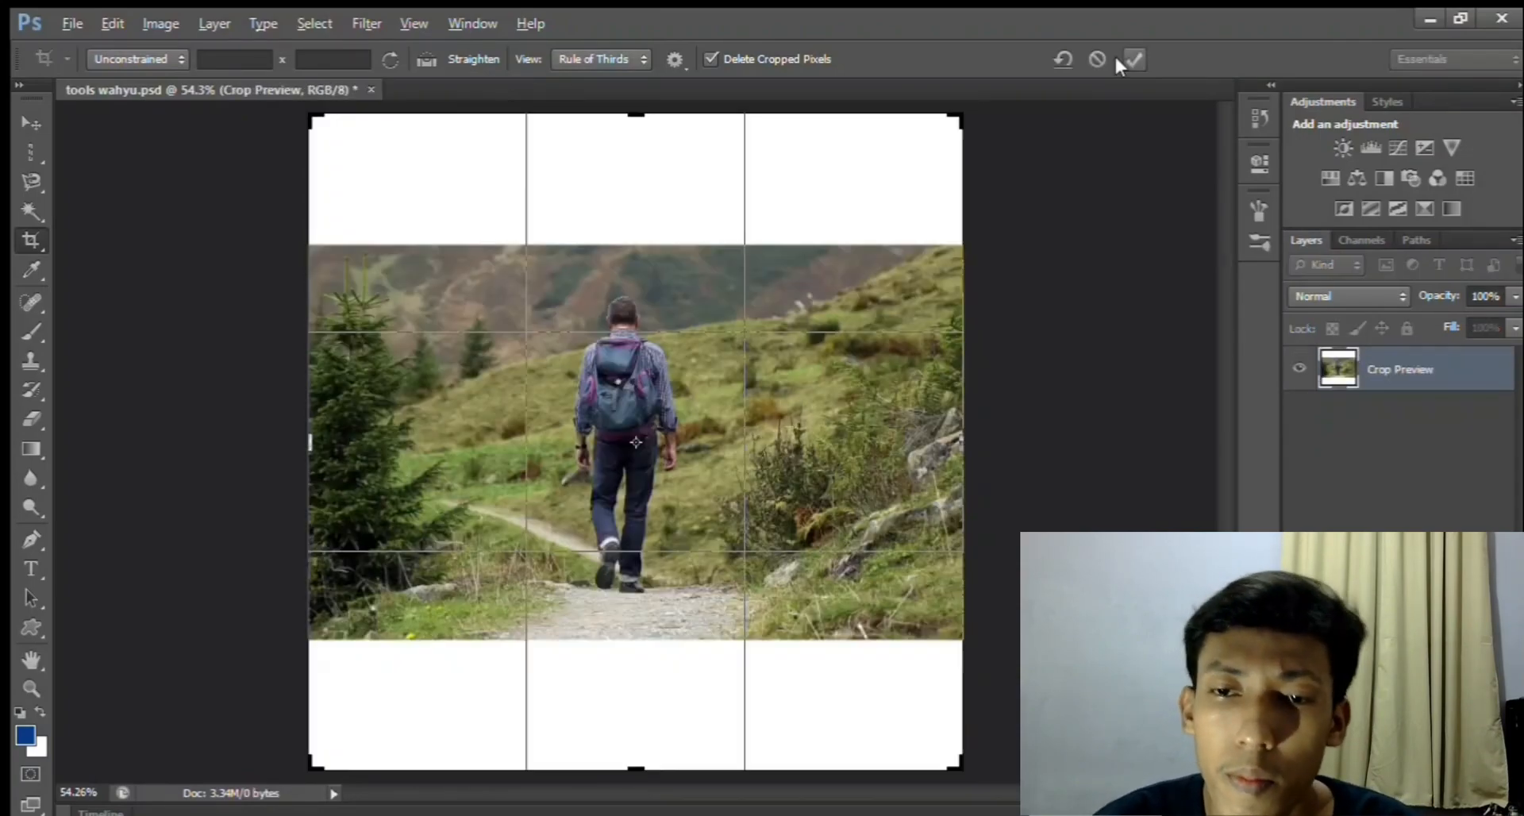
pyautogui.click(1123, 61)
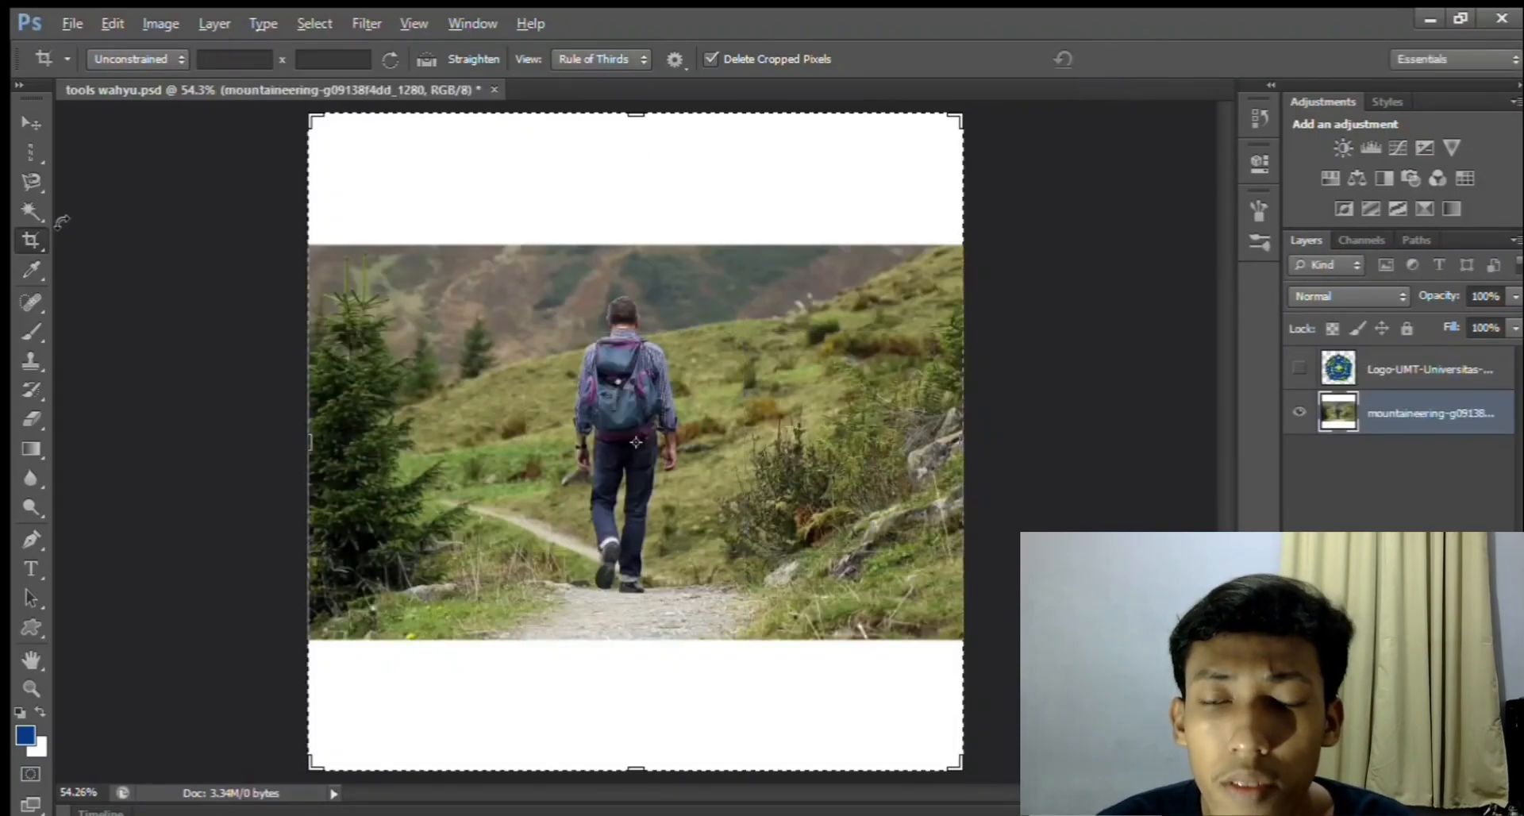
# Try the Perspective Crop tool with a tilted four-cornered frame around the hiker and apply it
pyautogui.hotkey('shift', 'c')
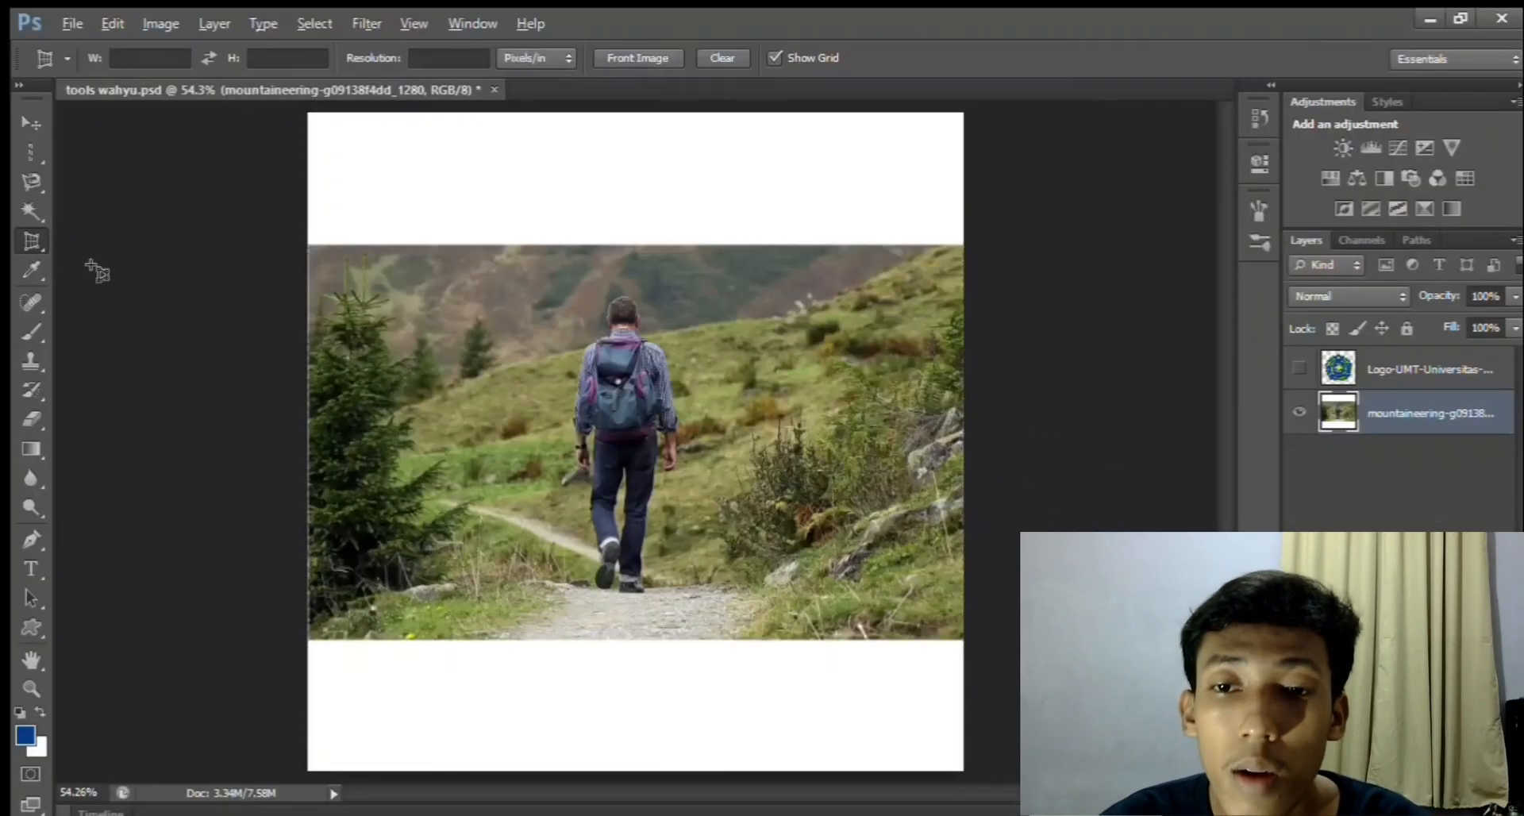
pyautogui.moveTo(420, 566); pyautogui.dragTo(373, 589)
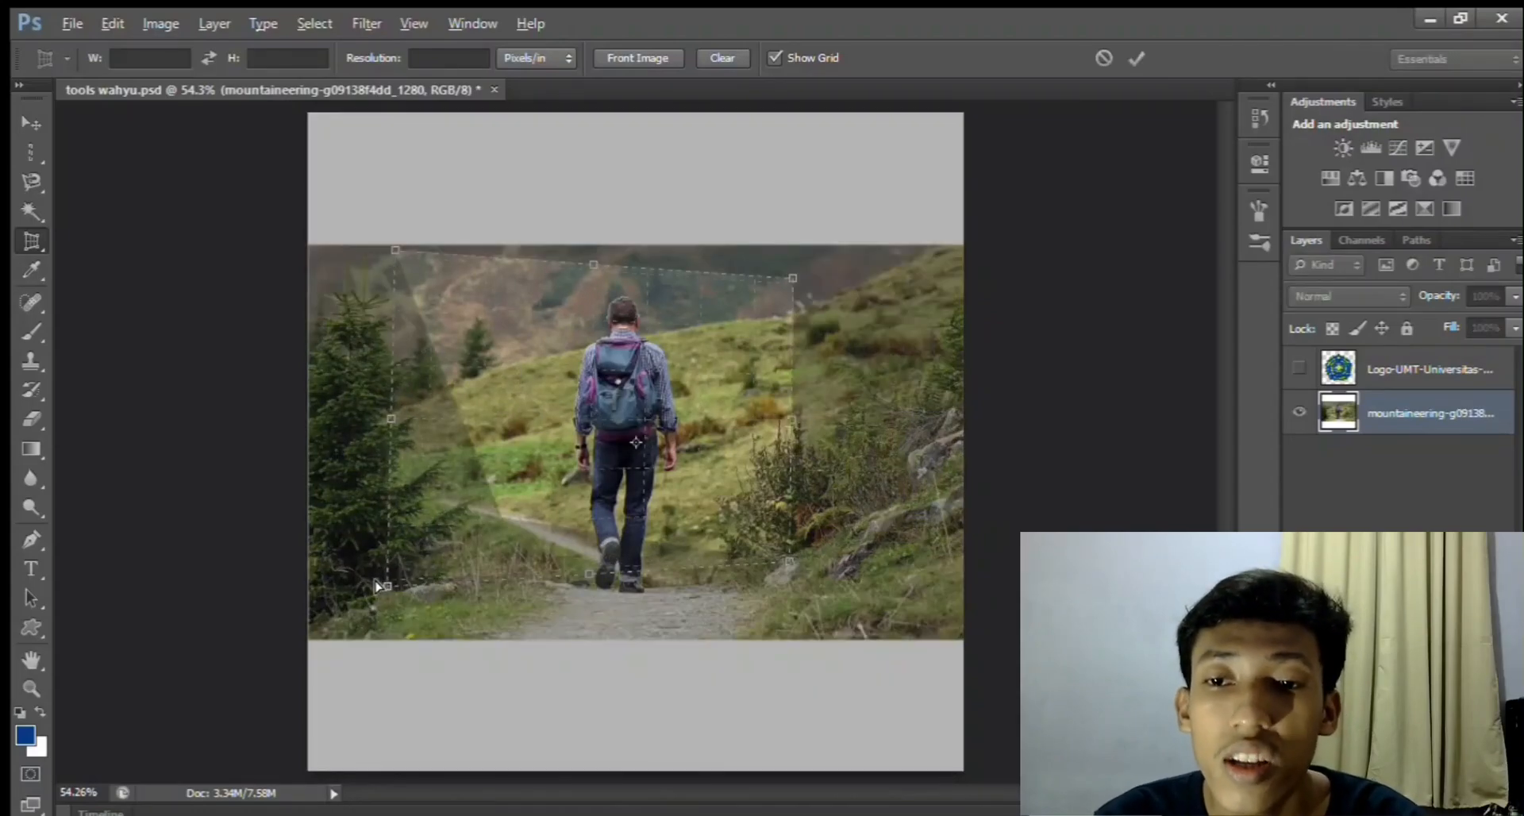
pyautogui.click(1137, 58)
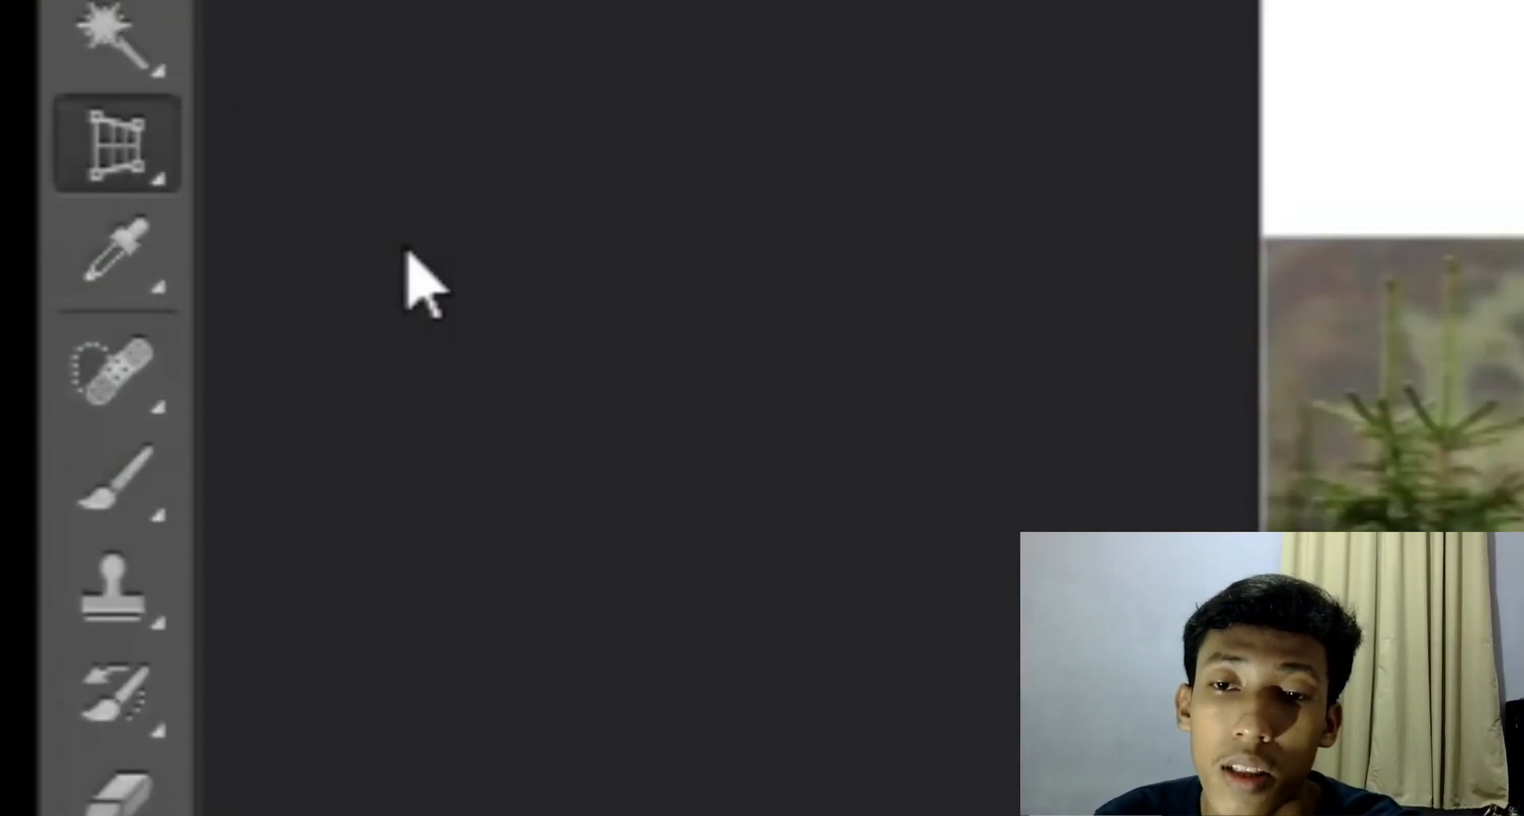
# Draw several slices with the Slice tool, including one around the hiker and one over the bushes beside him
pyautogui.hotkey('shift', 'c')
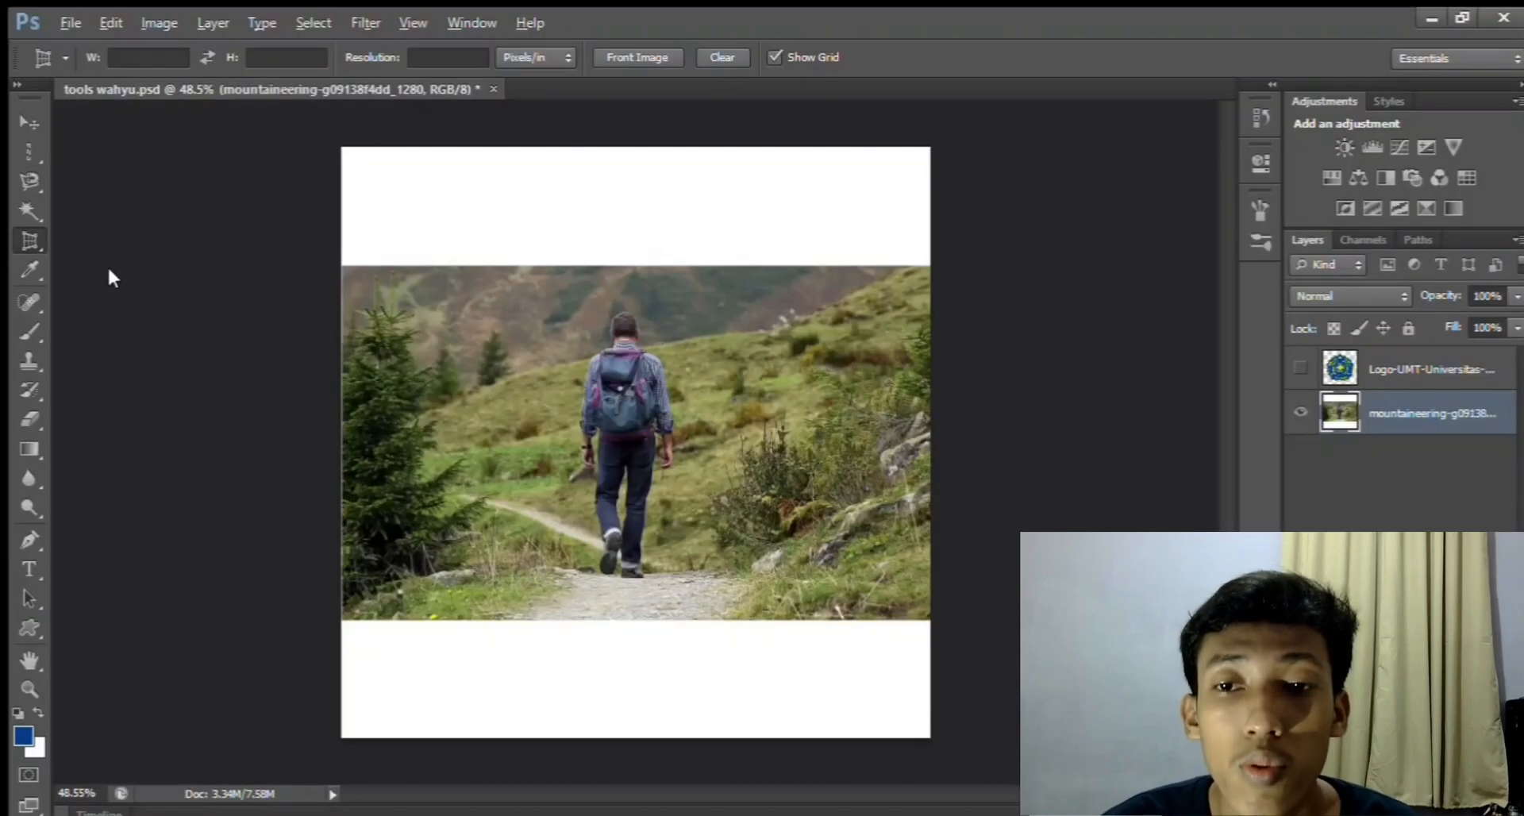
pyautogui.click(108, 266)
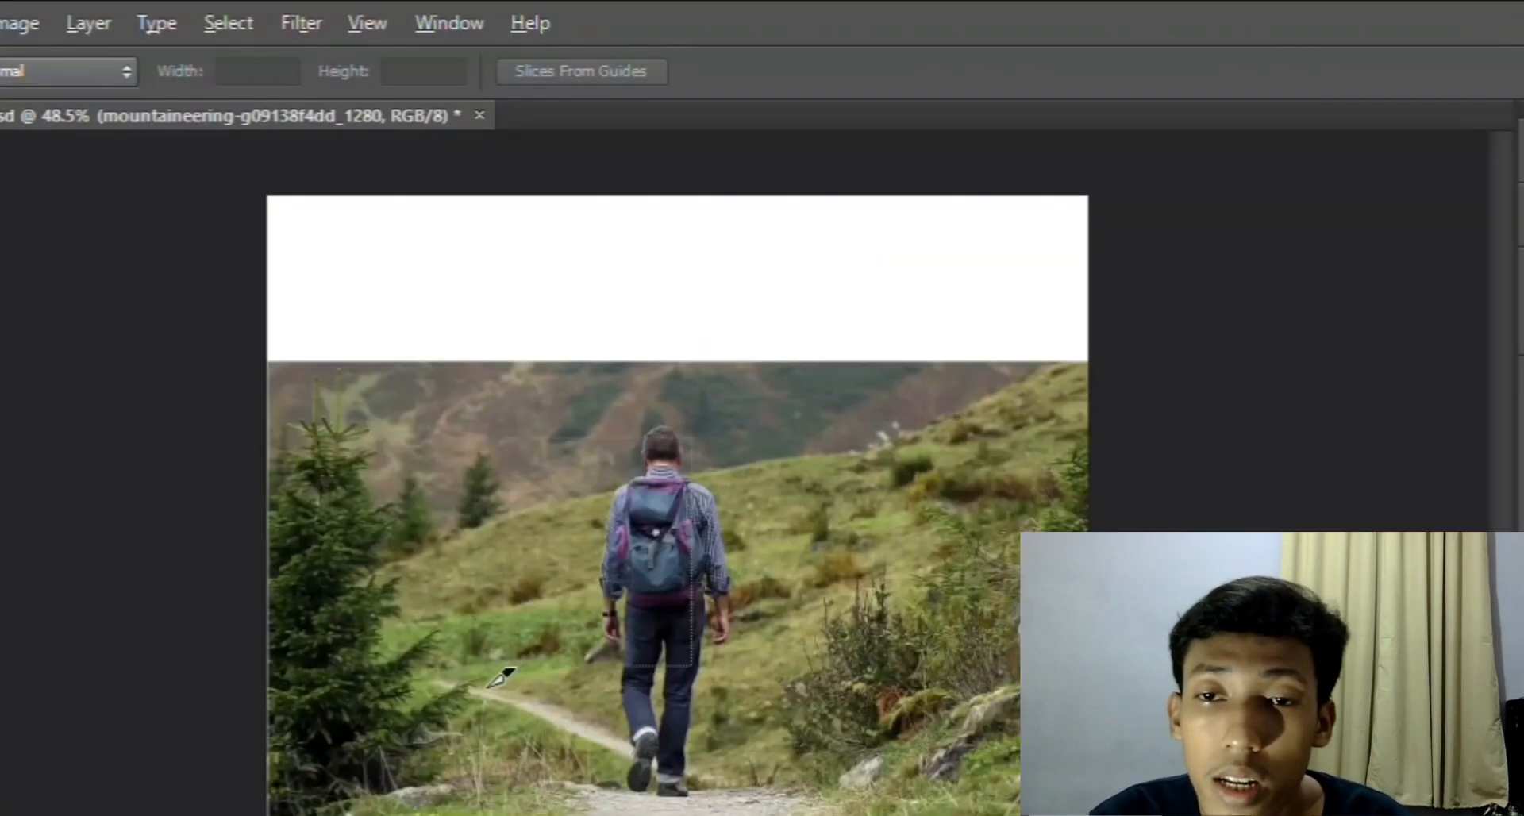
pyautogui.moveTo(506, 323); pyautogui.dragTo(648, 498)
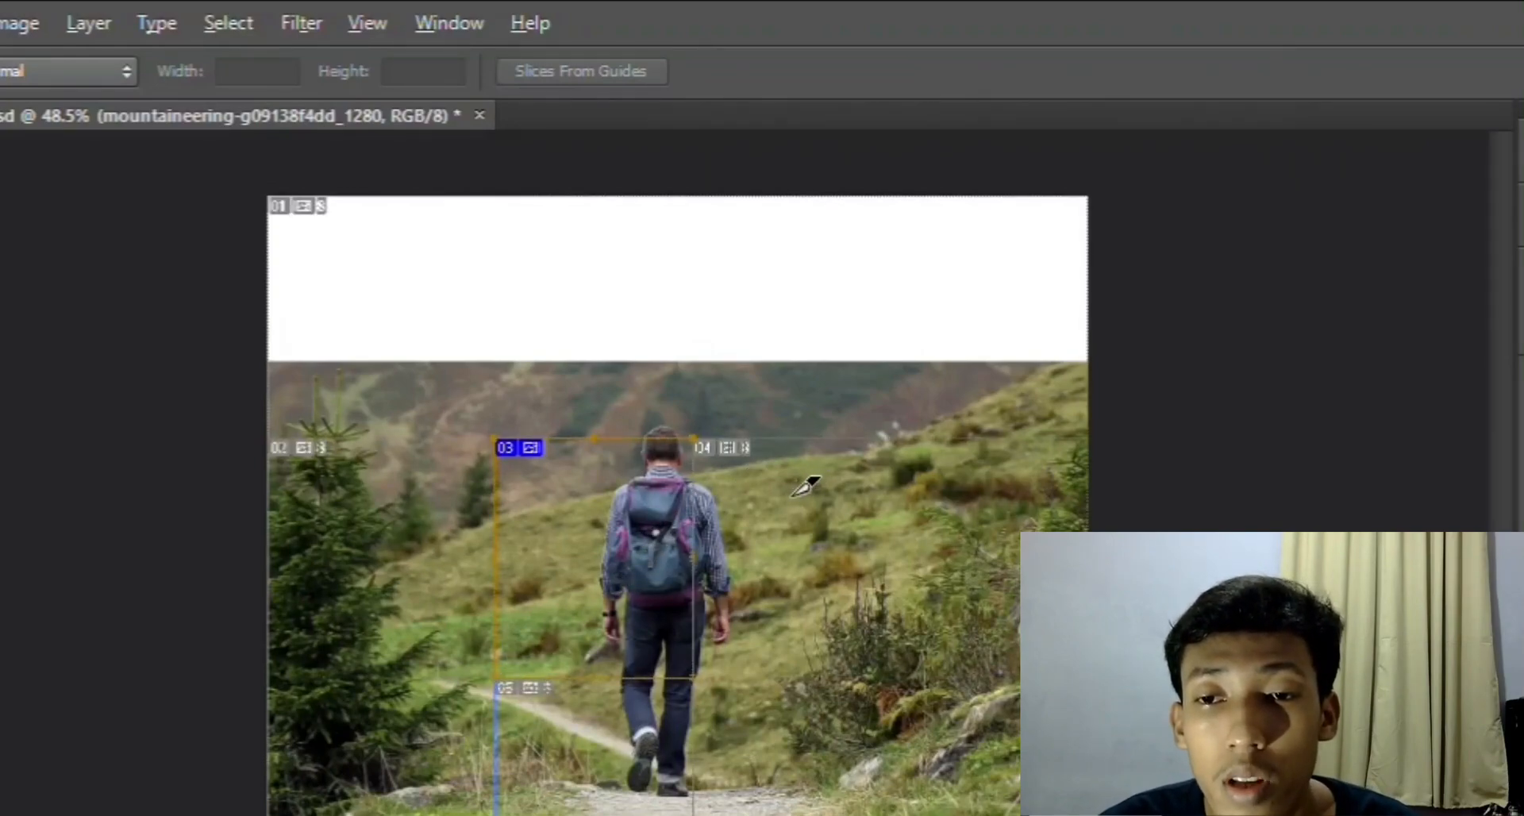
pyautogui.moveTo(796, 482); pyautogui.dragTo(903, 637)
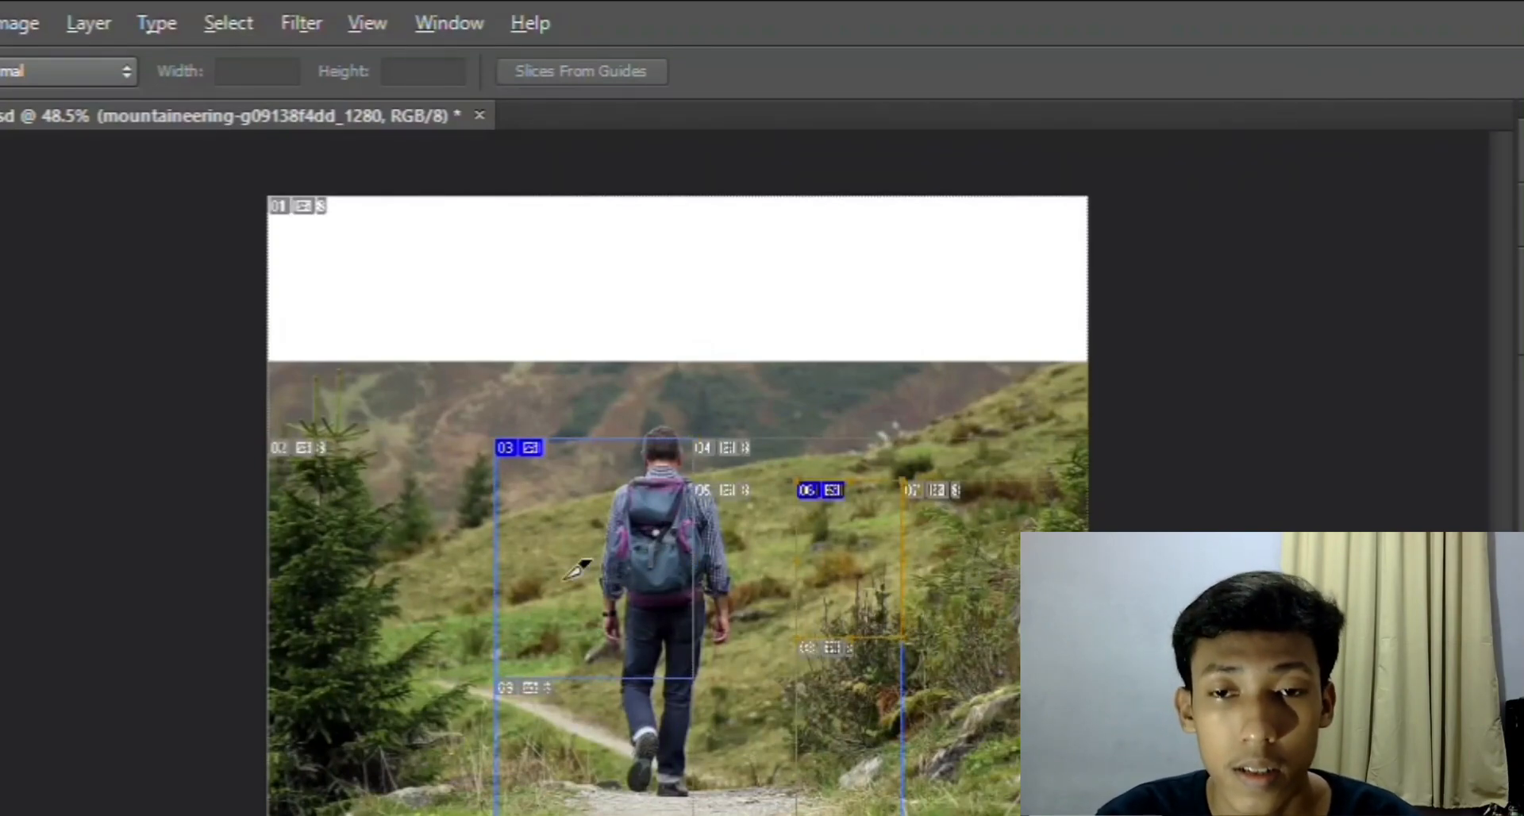
pyautogui.moveTo(593, 553)
pyautogui.mouseDown()
pyautogui.moveTo(363, 590)
pyautogui.moveTo(324, 637)
pyautogui.mouseUp()
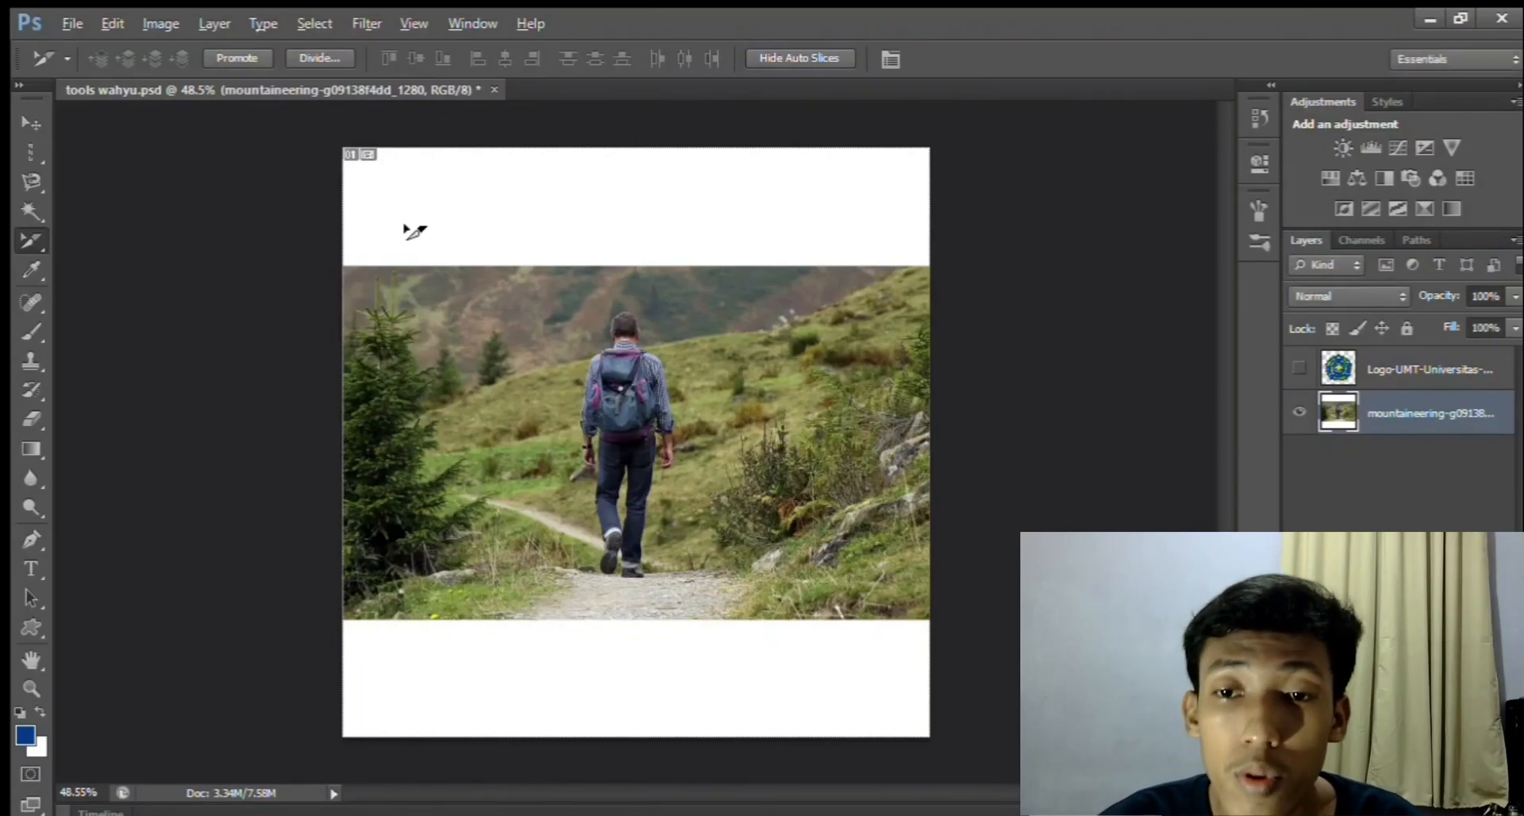
# Sample foreground colors from the hiker and the surrounding hillside with the Eyedropper tool at 100% zoom
pyautogui.click(18, 270)
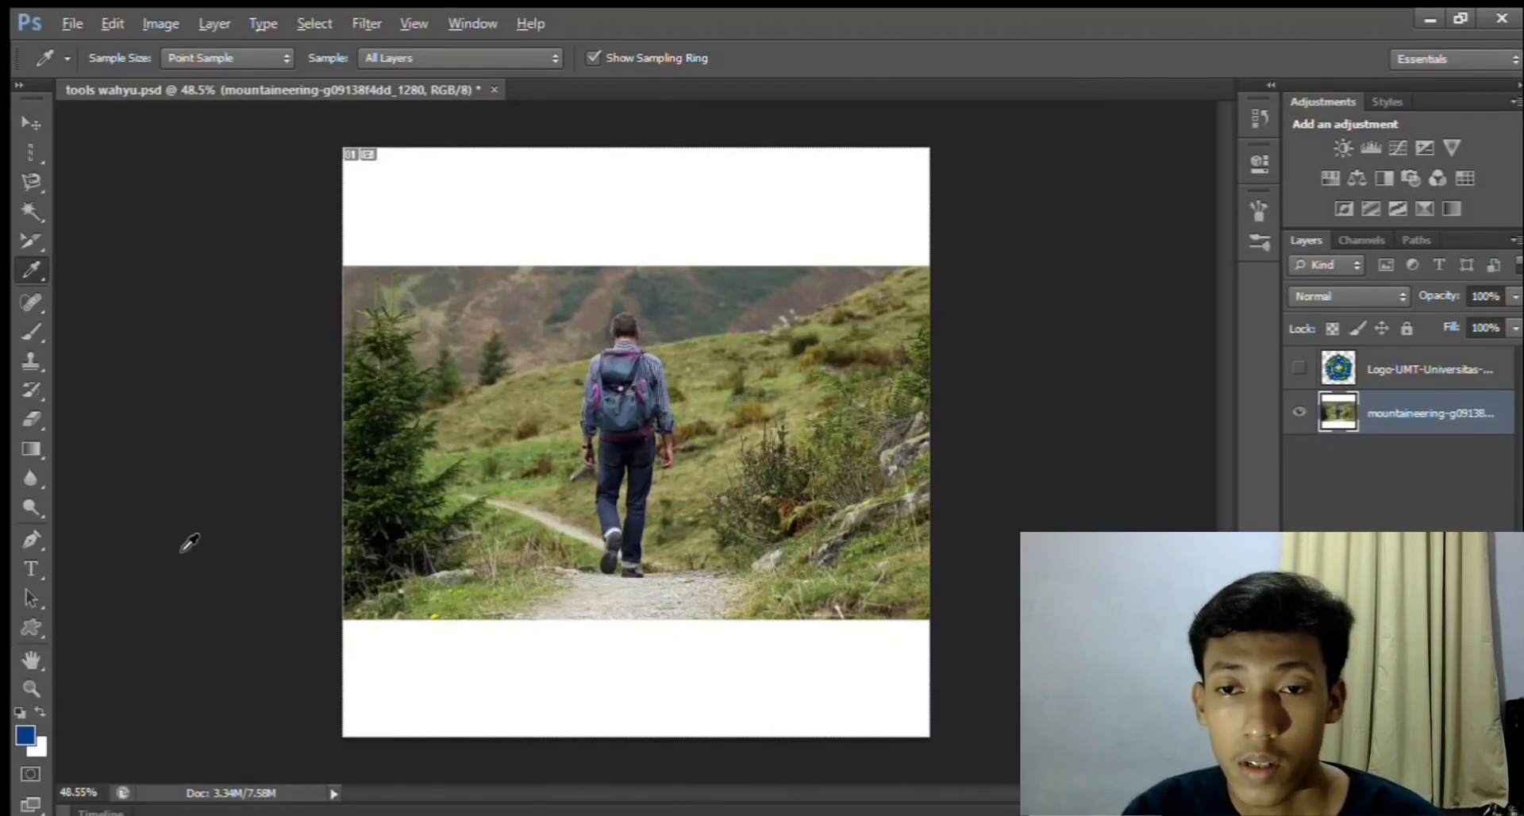
pyautogui.click(31, 661)
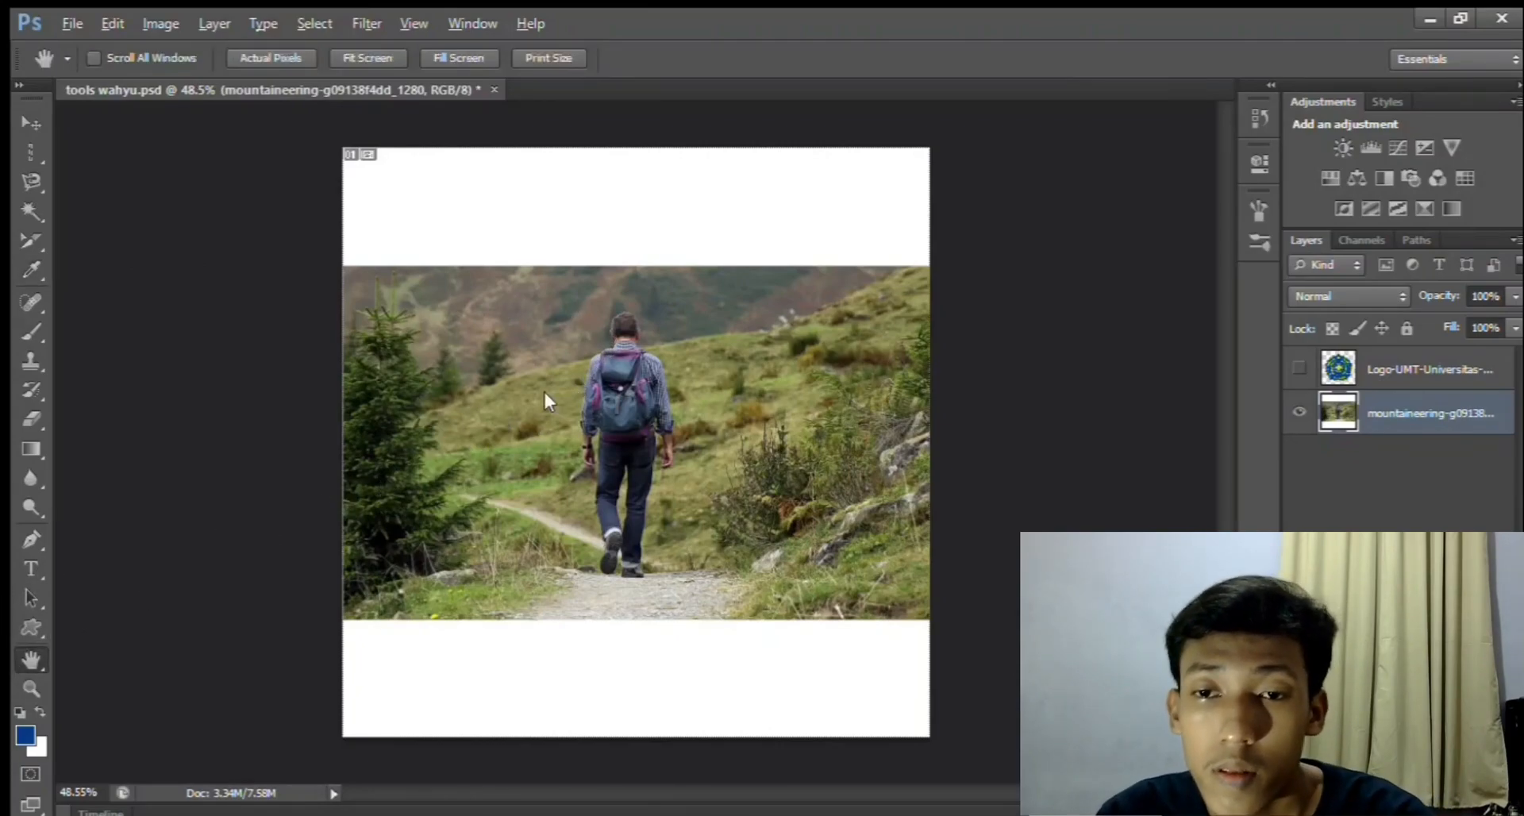
pyautogui.scroll(2, 610, 418)
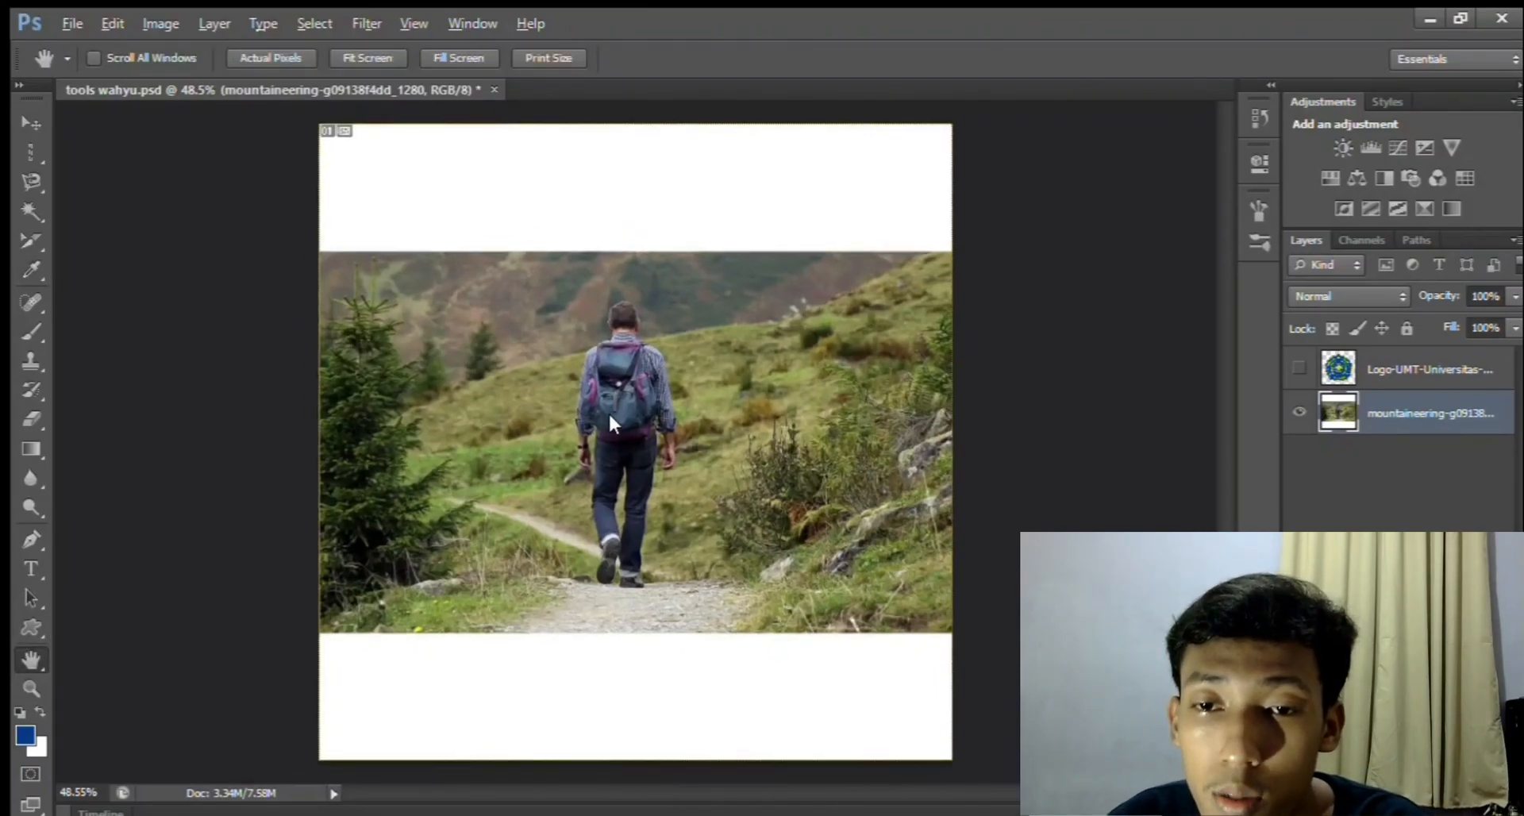
pyautogui.click(617, 479)
pyautogui.moveTo(628, 327); pyautogui.dragTo(620, 396)
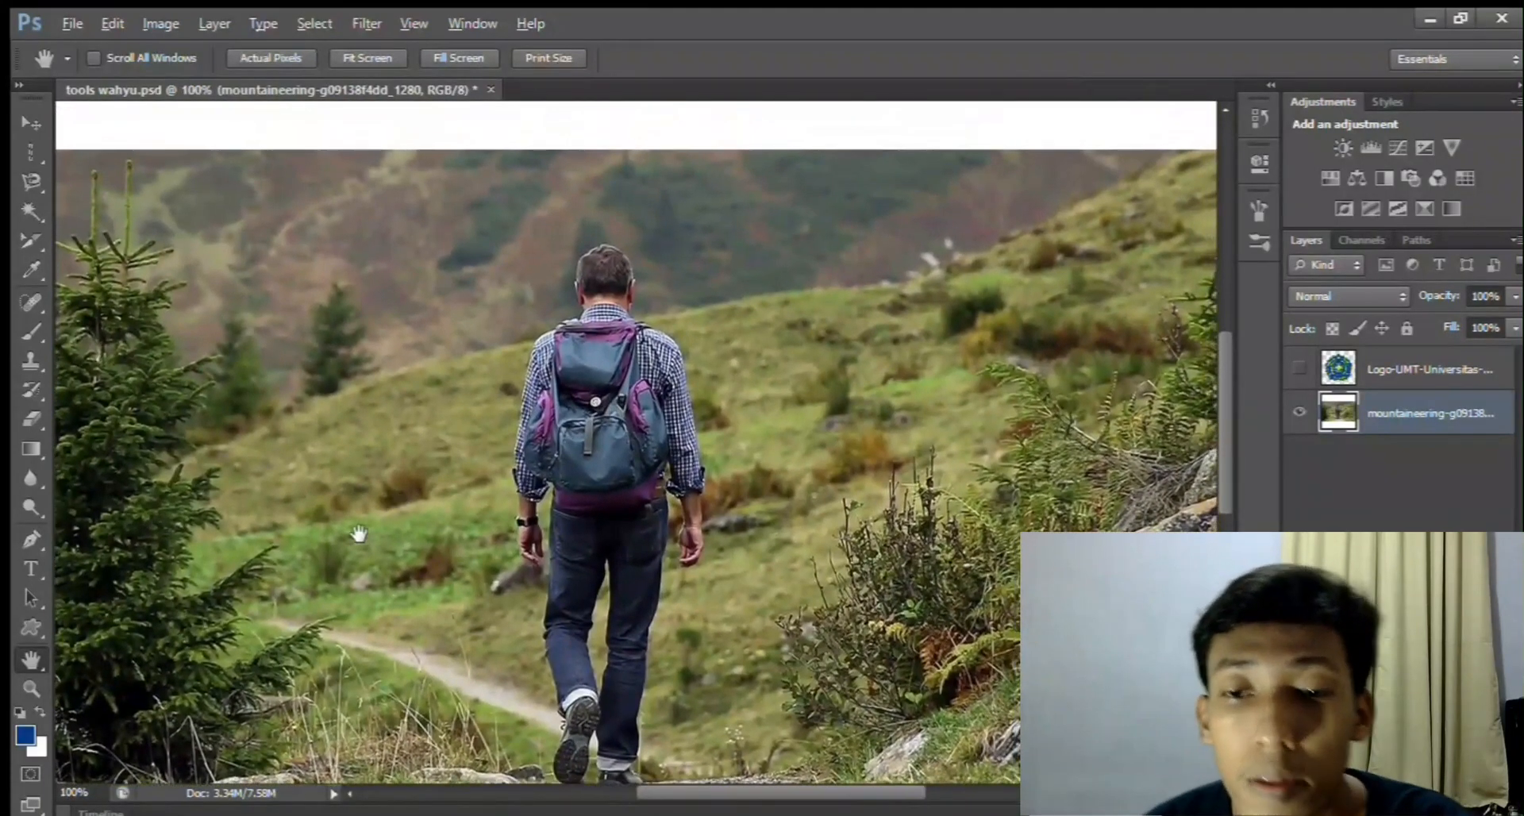
pyautogui.click(25, 232)
pyautogui.click(32, 270)
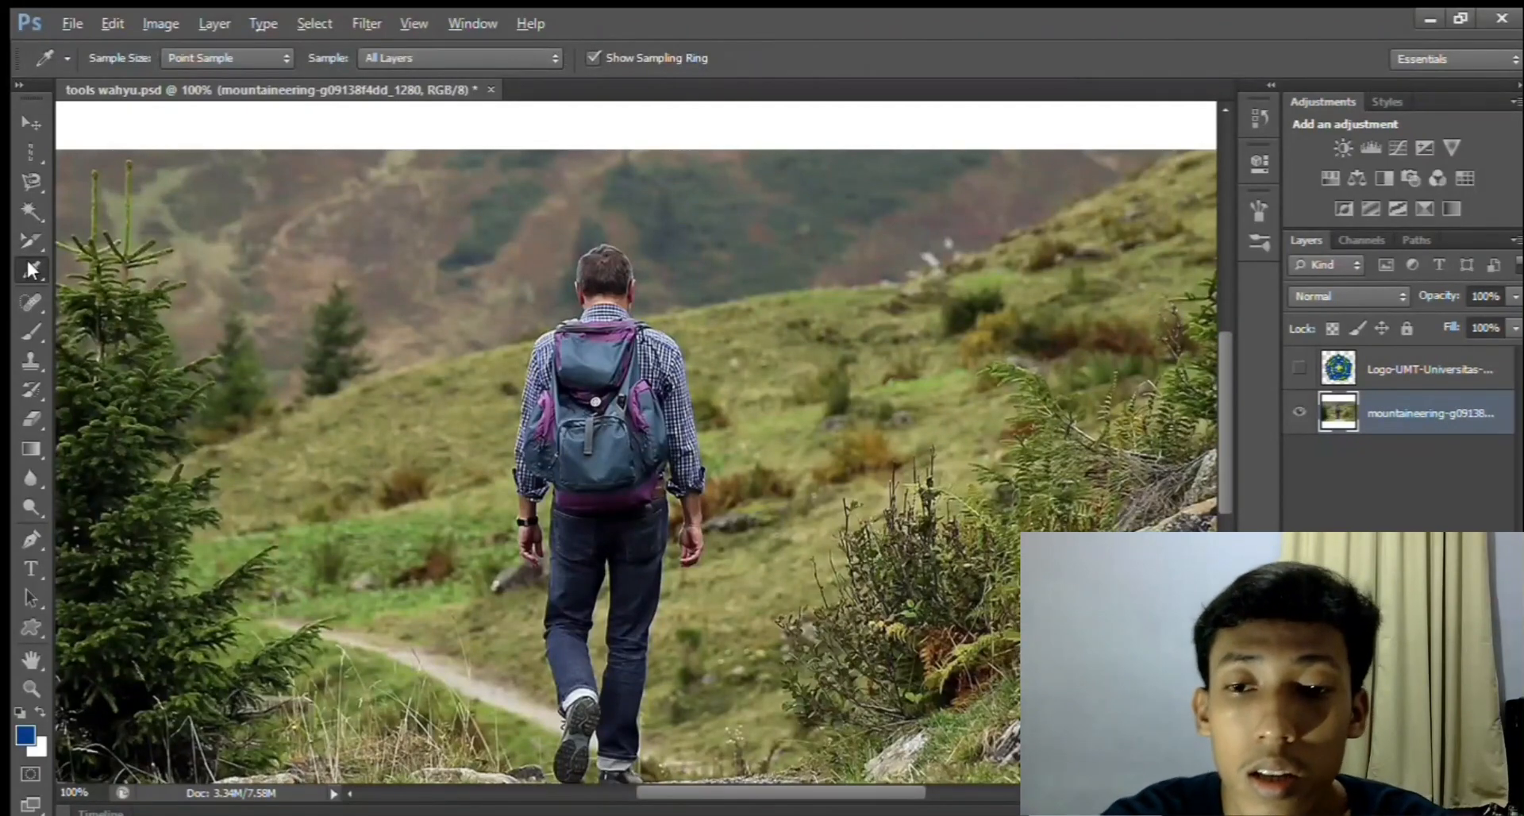
pyautogui.moveTo(602, 305)
pyautogui.mouseDown()
pyautogui.moveTo(612, 279)
pyautogui.moveTo(612, 292)
pyautogui.mouseUp()
pyautogui.moveTo(746, 299); pyautogui.dragTo(607, 306)
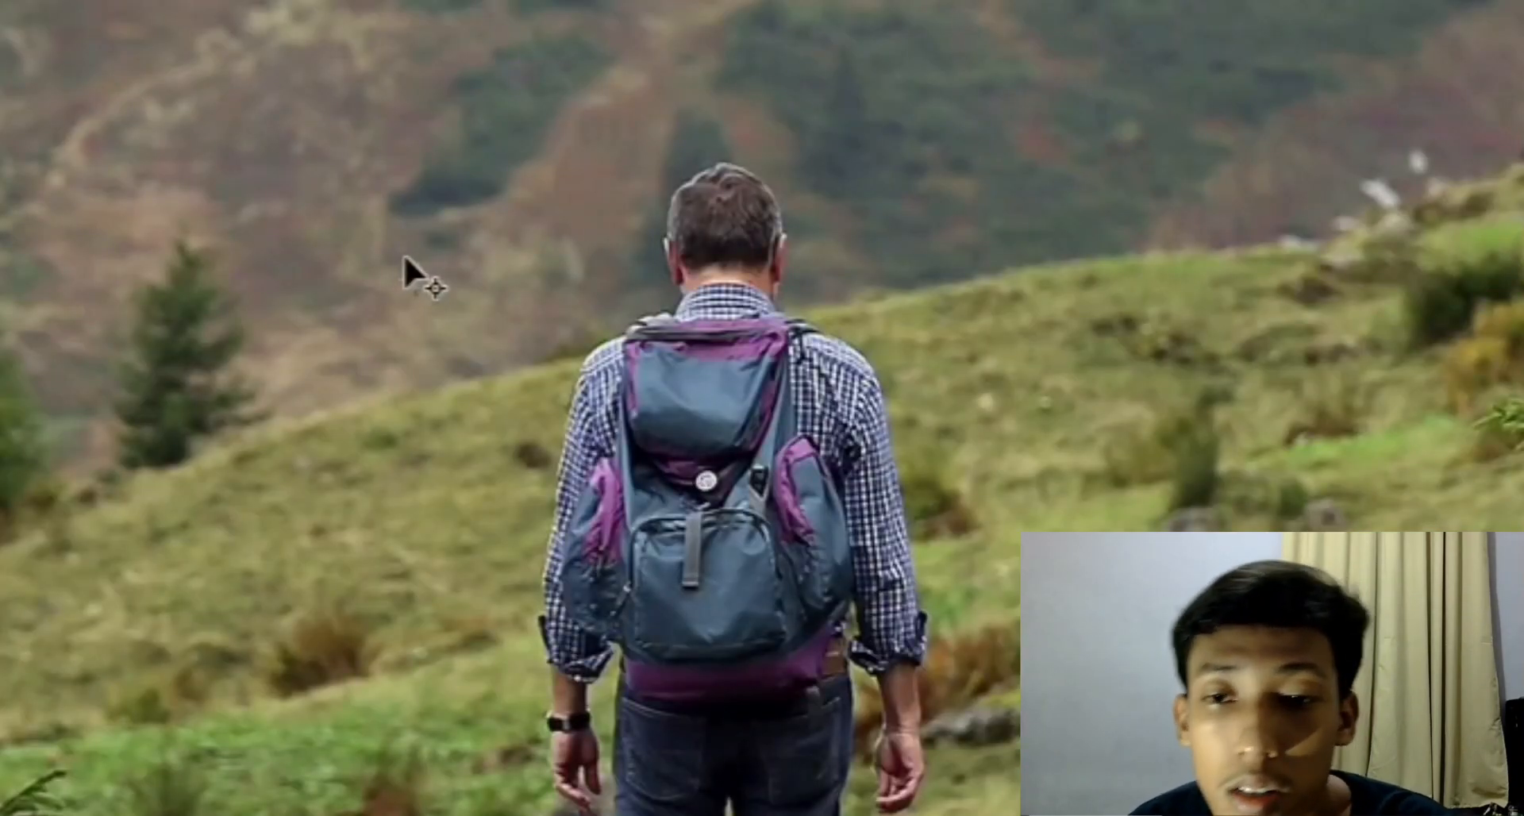
# Place color sampler points on the mountainside and grassy slope with the Color Sampler tool, and remove them
pyautogui.click(1104, 359)
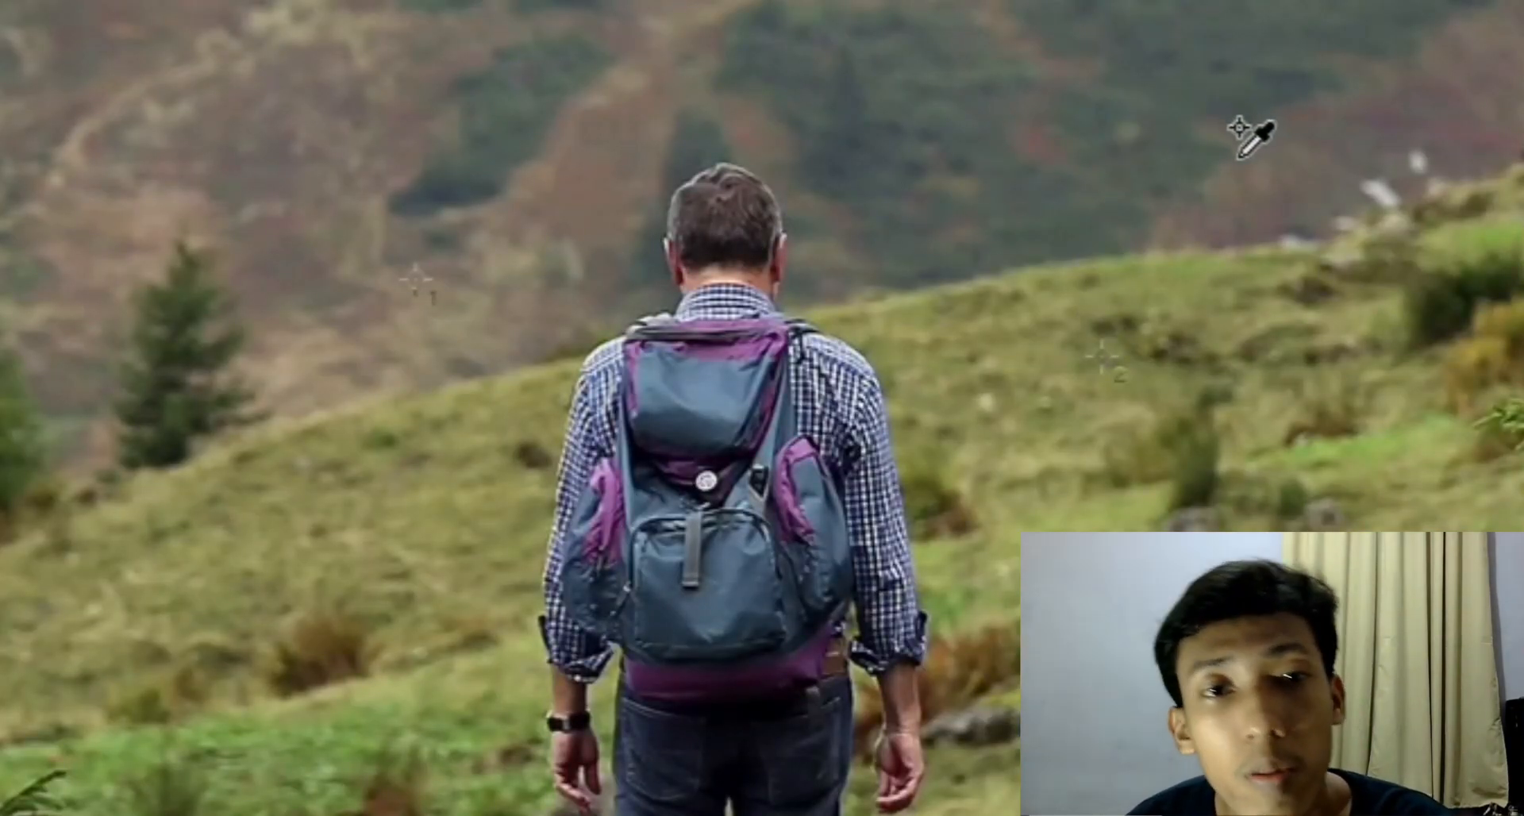
pyautogui.click(1022, 127)
pyautogui.click(926, 204)
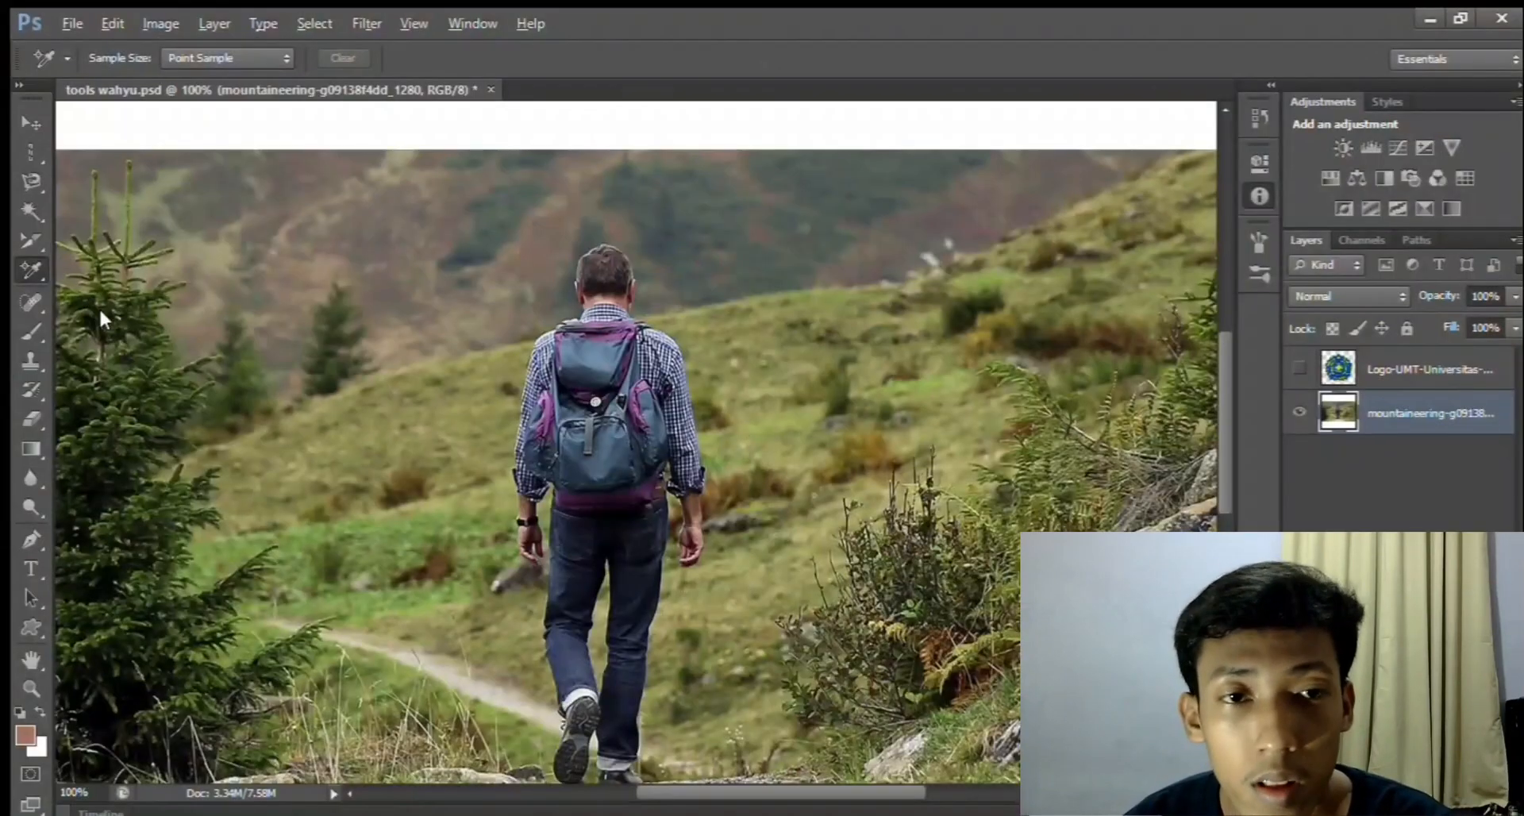
# Measure distances across the mountainside and slope around the hiker with the Ruler tool, including a near-horizontal line beside his head
pyautogui.hotkey('shift', 'i')
pyautogui.moveTo(260, 226); pyautogui.dragTo(528, 327)
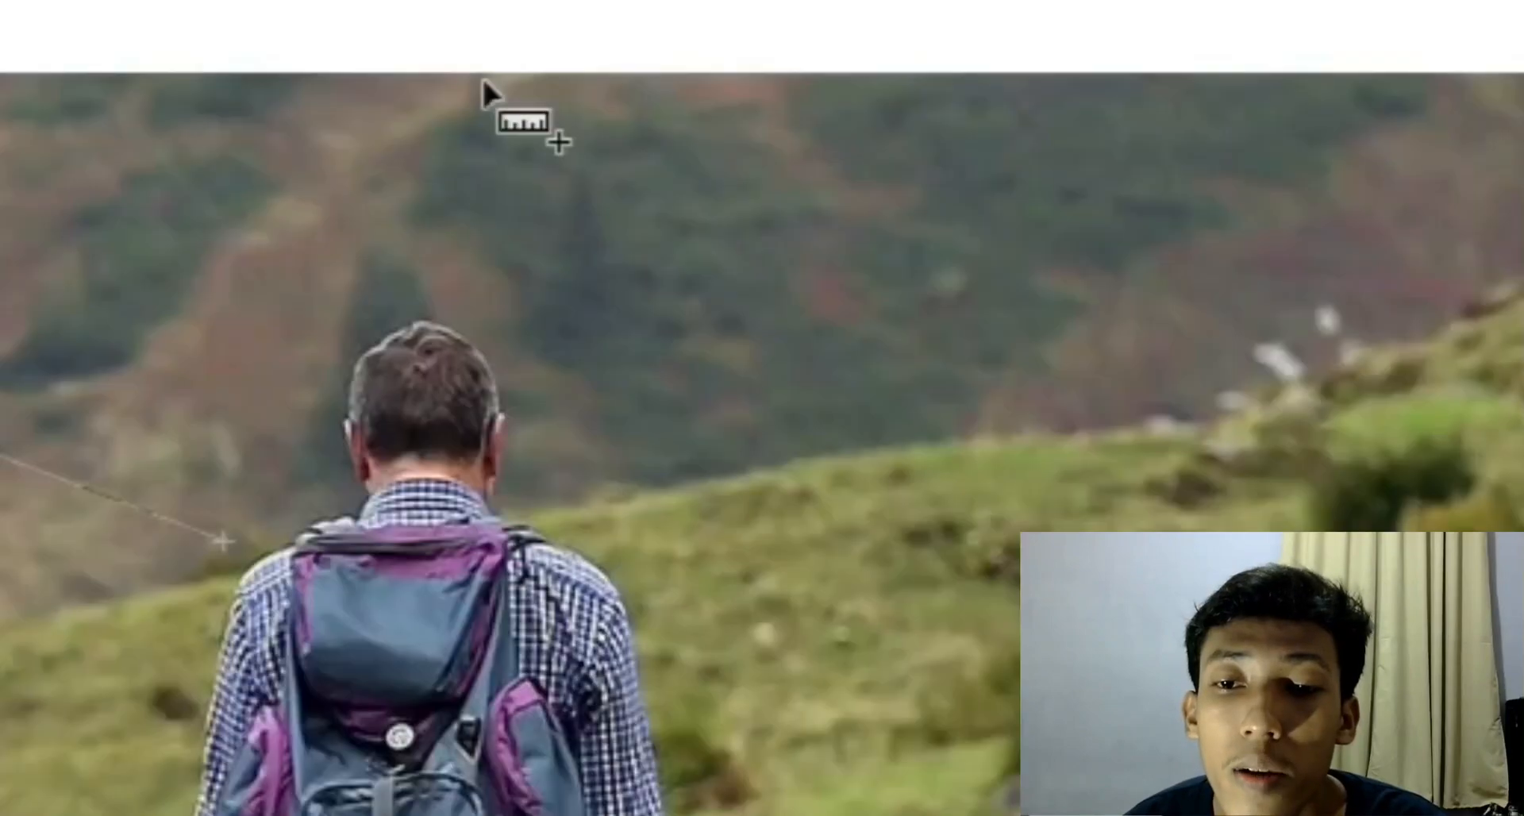
pyautogui.moveTo(635, 161); pyautogui.dragTo(837, 690)
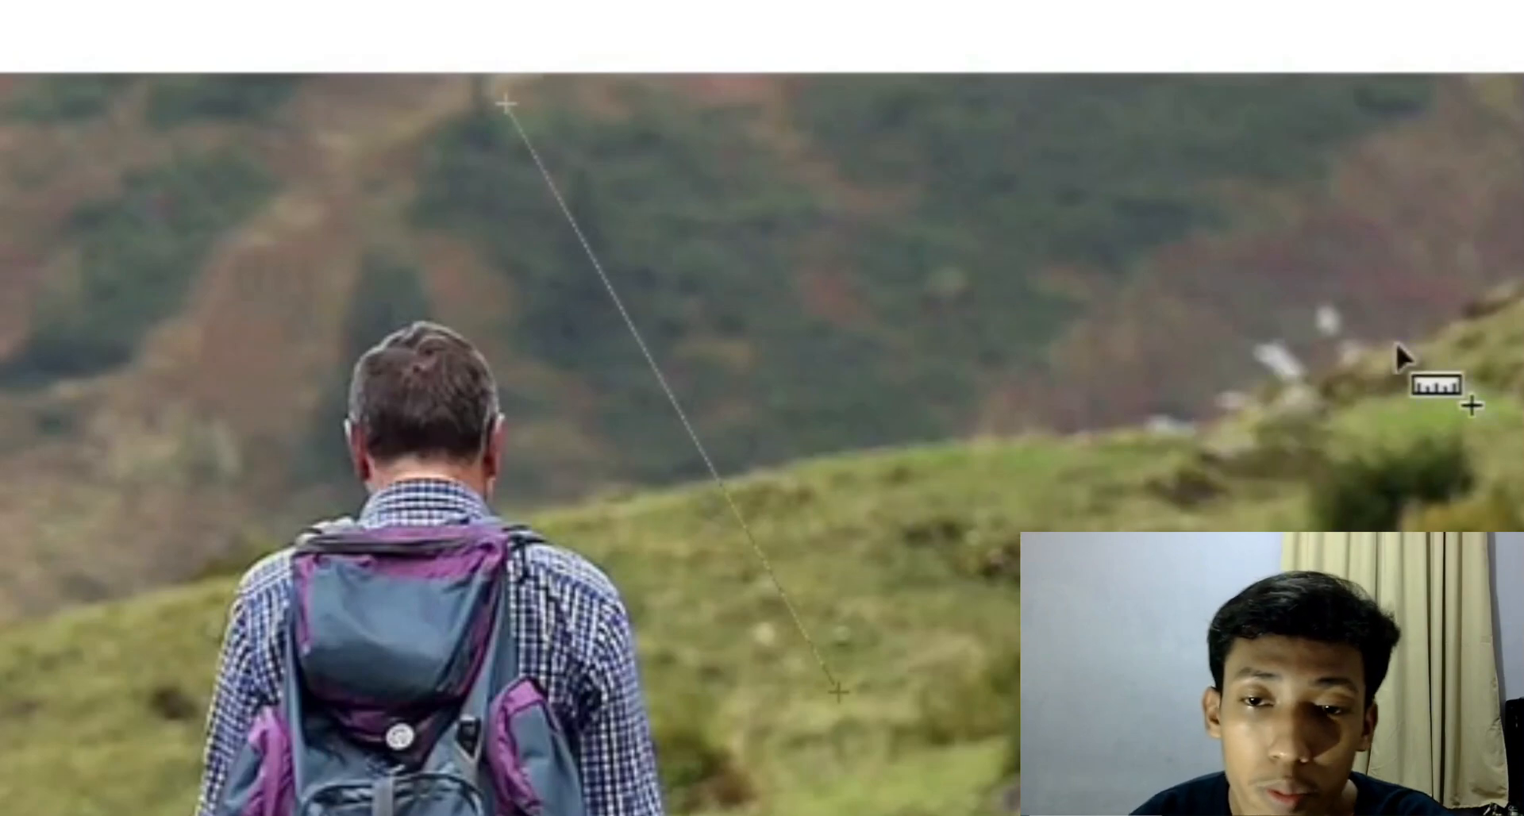
pyautogui.moveTo(555, 352); pyautogui.dragTo(991, 358)
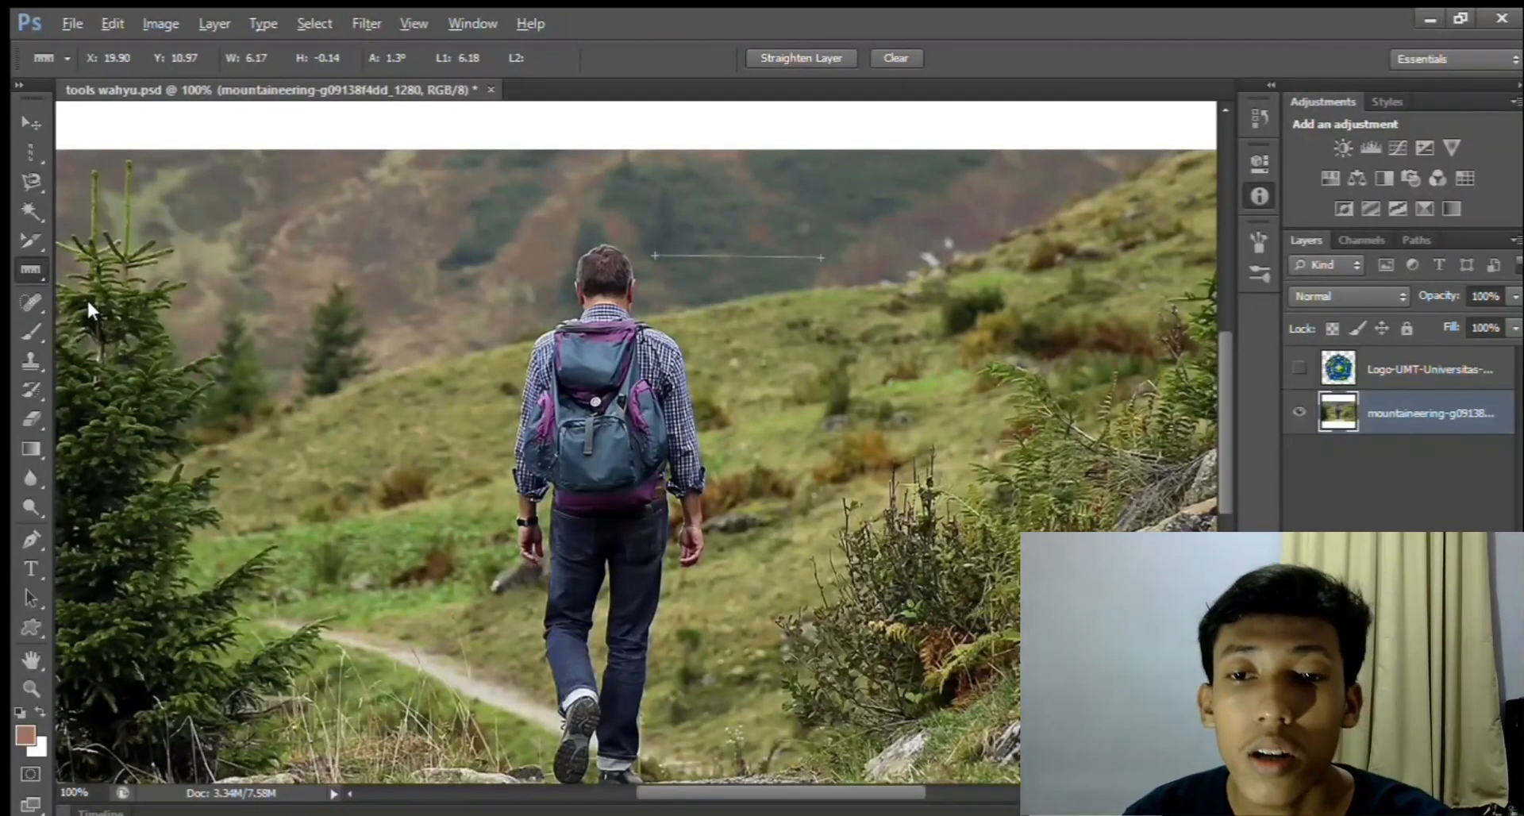
# Show the Note tool, and paint over the whole hiker with the Spot Healing Brush tool to remove him
pyautogui.hotkey('shift', 'i')
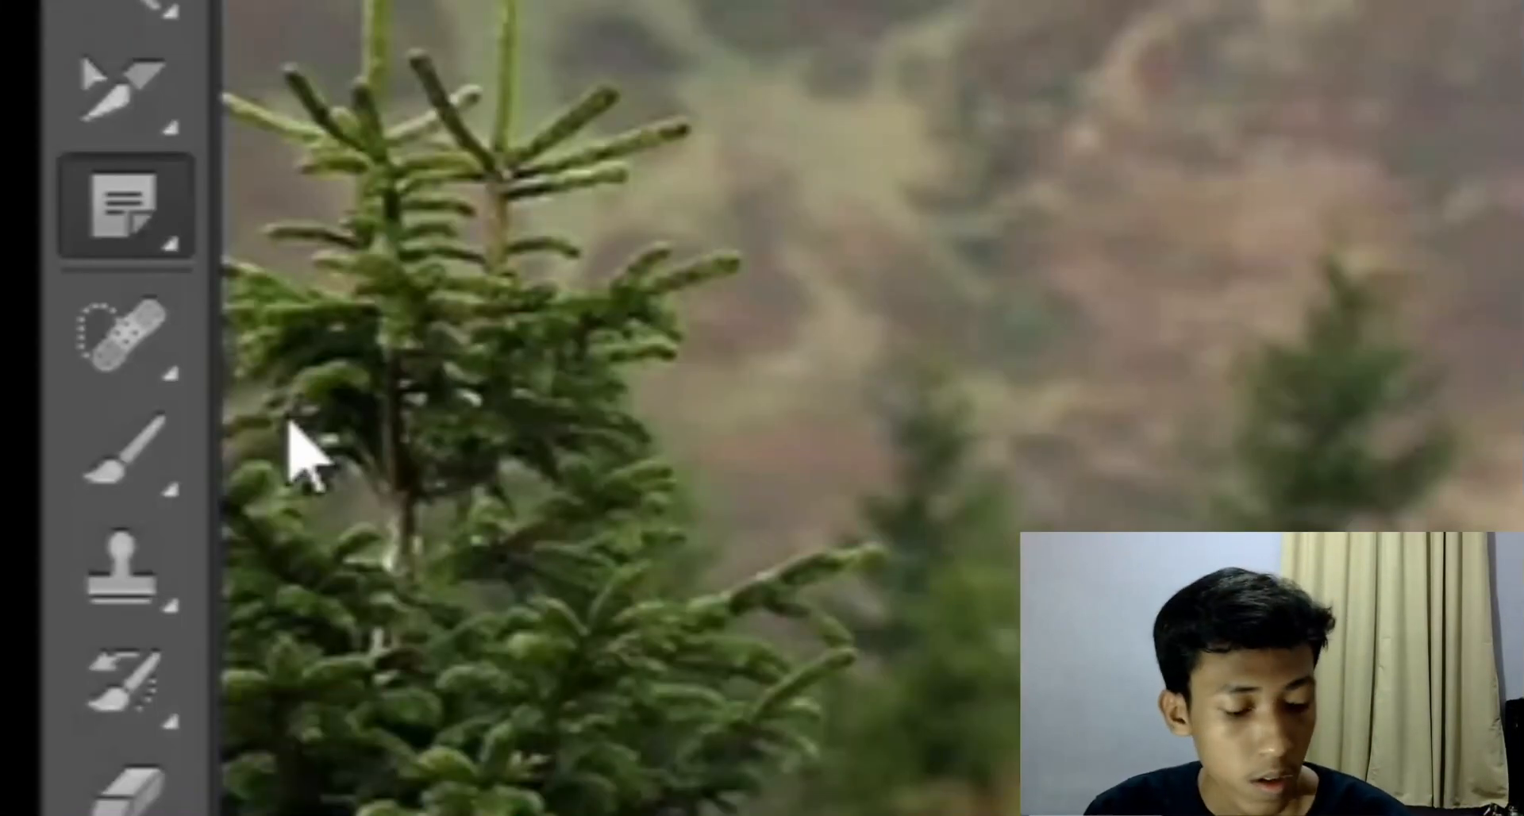
pyautogui.click(30, 298)
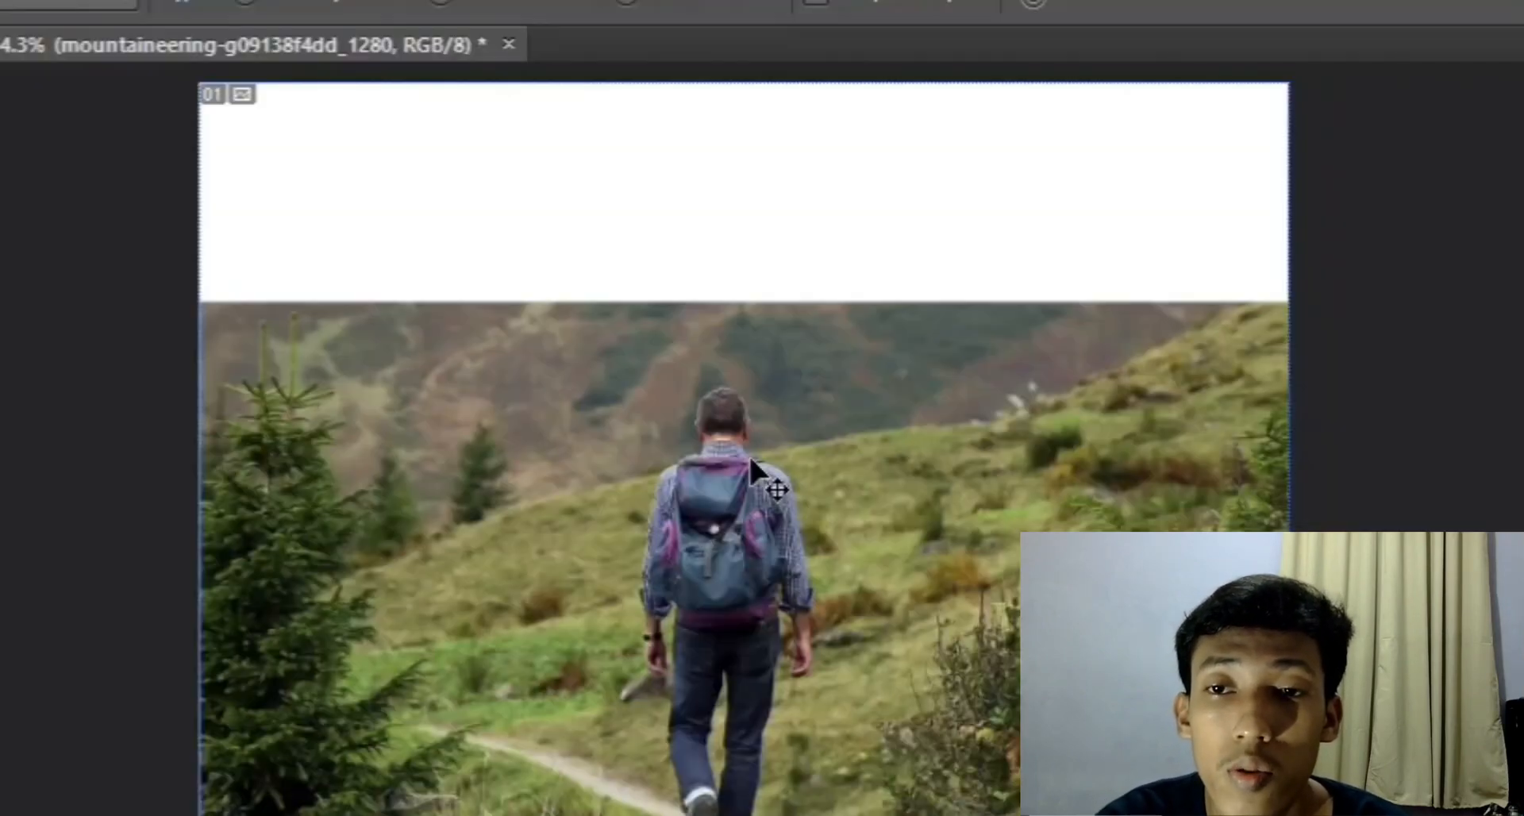
pyautogui.moveTo(754, 485)
pyautogui.mouseDown()
pyautogui.moveTo(718, 466)
pyautogui.moveTo(692, 438)
pyautogui.moveTo(708, 414)
pyautogui.moveTo(695, 474)
pyautogui.moveTo(724, 406)
pyautogui.moveTo(659, 464)
pyautogui.moveTo(673, 468)
pyautogui.moveTo(686, 425)
pyautogui.moveTo(643, 535)
pyautogui.moveTo(637, 580)
pyautogui.moveTo(663, 656)
pyautogui.moveTo(672, 627)
pyautogui.moveTo(663, 772)
pyautogui.moveTo(764, 811)
pyautogui.moveTo(758, 727)
pyautogui.moveTo(795, 643)
pyautogui.moveTo(820, 514)
pyautogui.moveTo(764, 420)
pyautogui.moveTo(668, 479)
pyautogui.moveTo(662, 453)
pyautogui.moveTo(688, 536)
pyautogui.moveTo(668, 540)
pyautogui.moveTo(679, 489)
pyautogui.moveTo(695, 557)
pyautogui.moveTo(677, 807)
pyautogui.moveTo(711, 814)
pyautogui.moveTo(729, 658)
pyautogui.moveTo(734, 801)
pyautogui.moveTo(764, 619)
pyautogui.moveTo(744, 605)
pyautogui.moveTo(676, 749)
pyautogui.moveTo(682, 685)
pyautogui.moveTo(804, 399)
pyautogui.moveTo(731, 480)
pyautogui.moveTo(699, 587)
pyautogui.moveTo(743, 469)
pyautogui.moveTo(724, 596)
pyautogui.moveTo(788, 509)
pyautogui.moveTo(786, 603)
pyautogui.moveTo(801, 488)
pyautogui.moveTo(771, 504)
pyautogui.mouseUp()
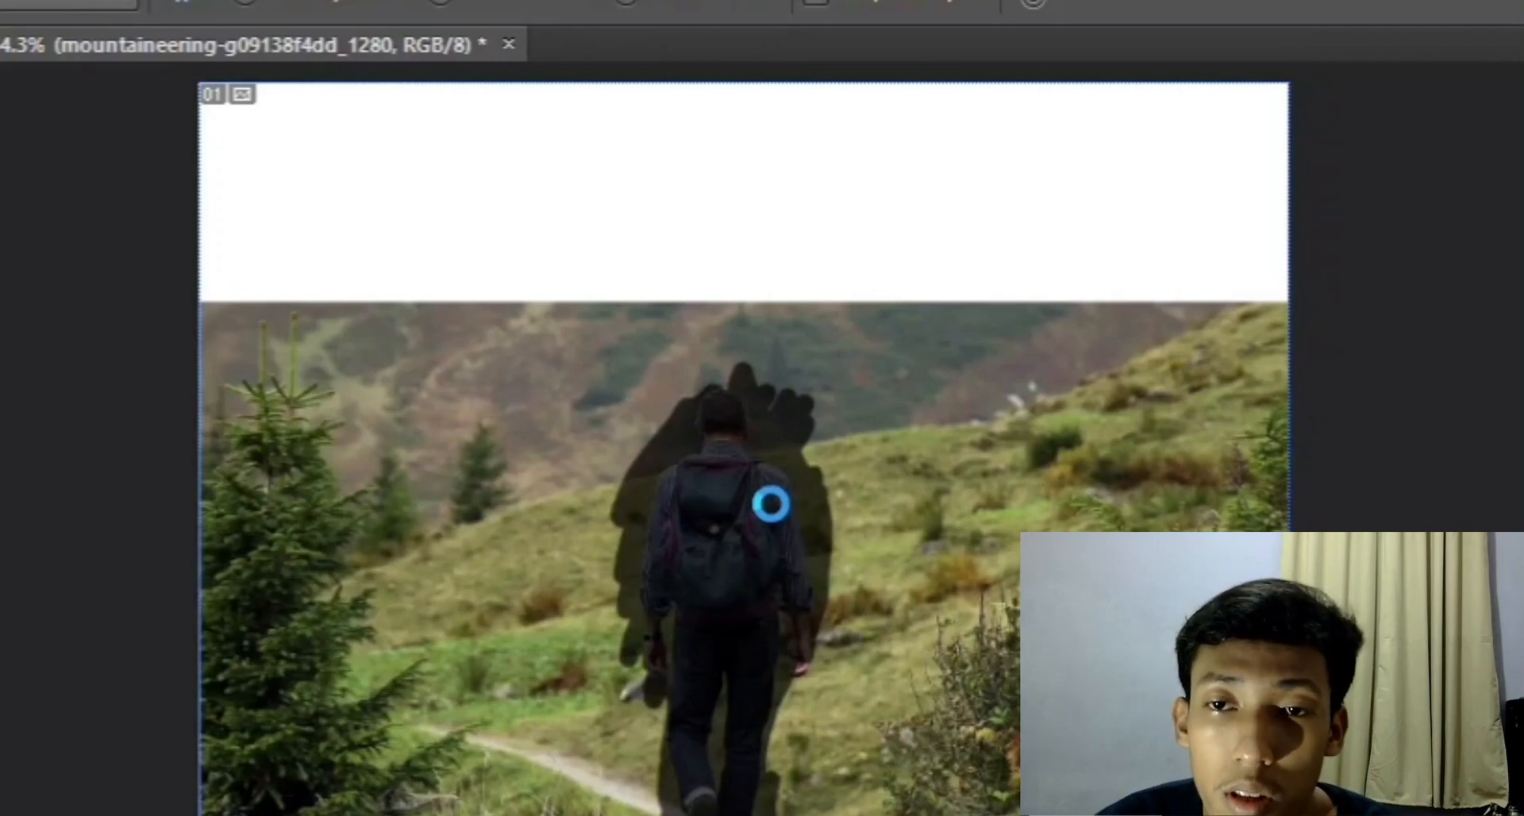
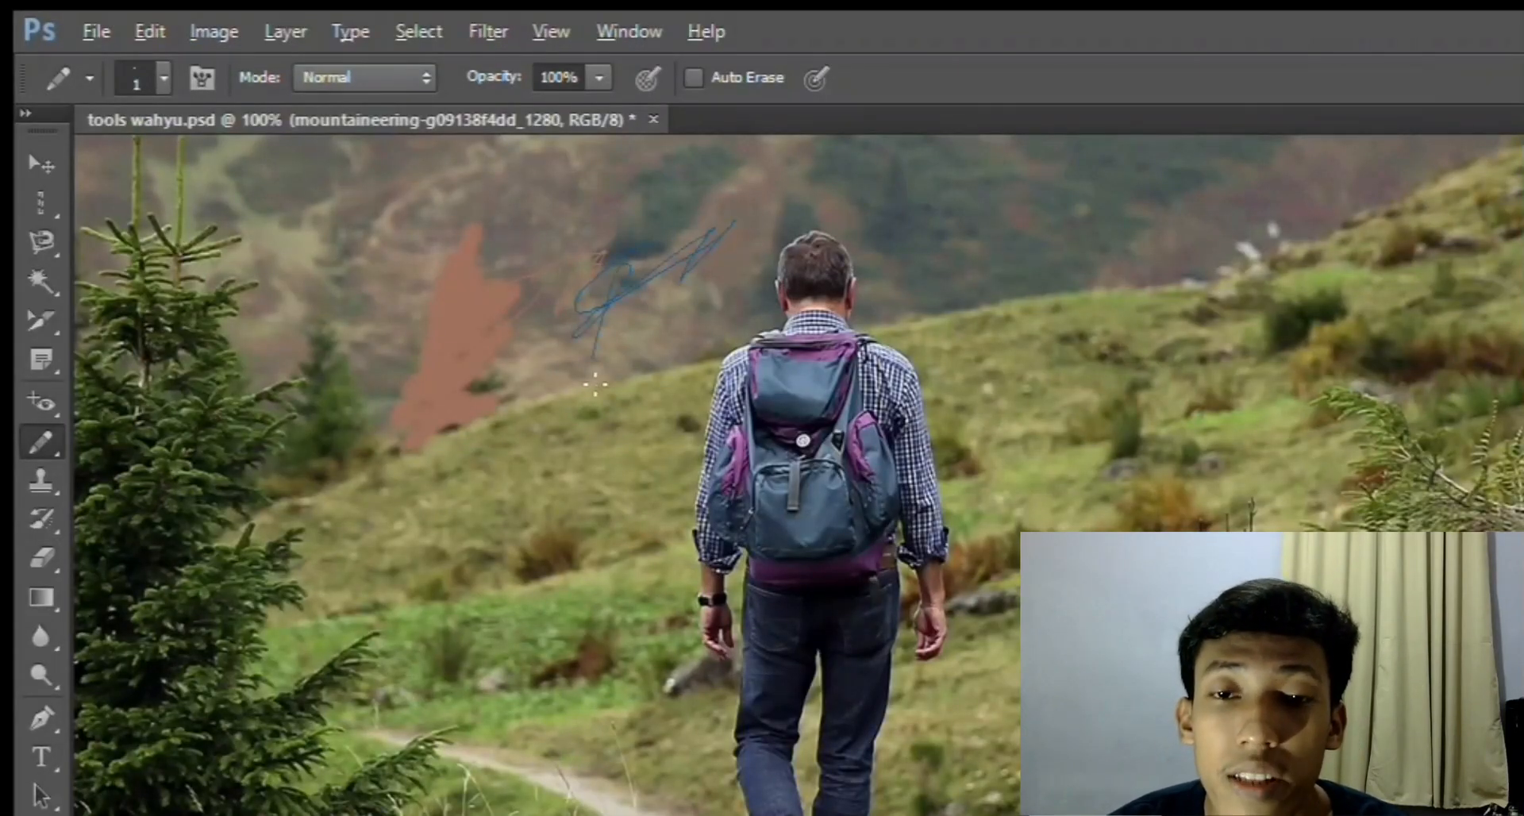
# Scribble blue freehand lines on the mountainside with the 1 px Pencil tool, and switch to the Color Replacement tool
pyautogui.moveTo(594, 387); pyautogui.dragTo(653, 338)
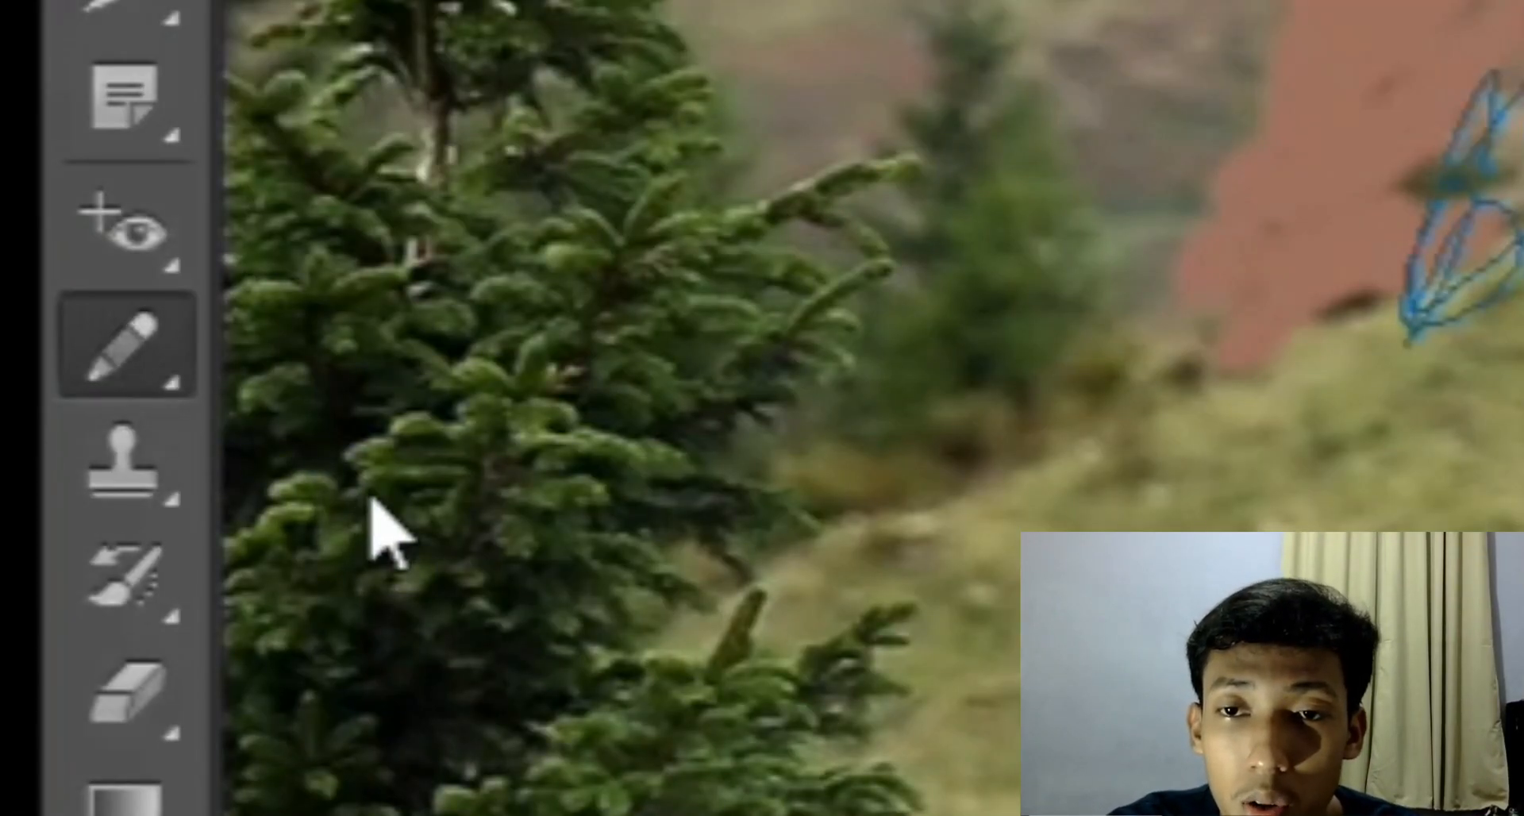
pyautogui.hotkey('shift', 'b')
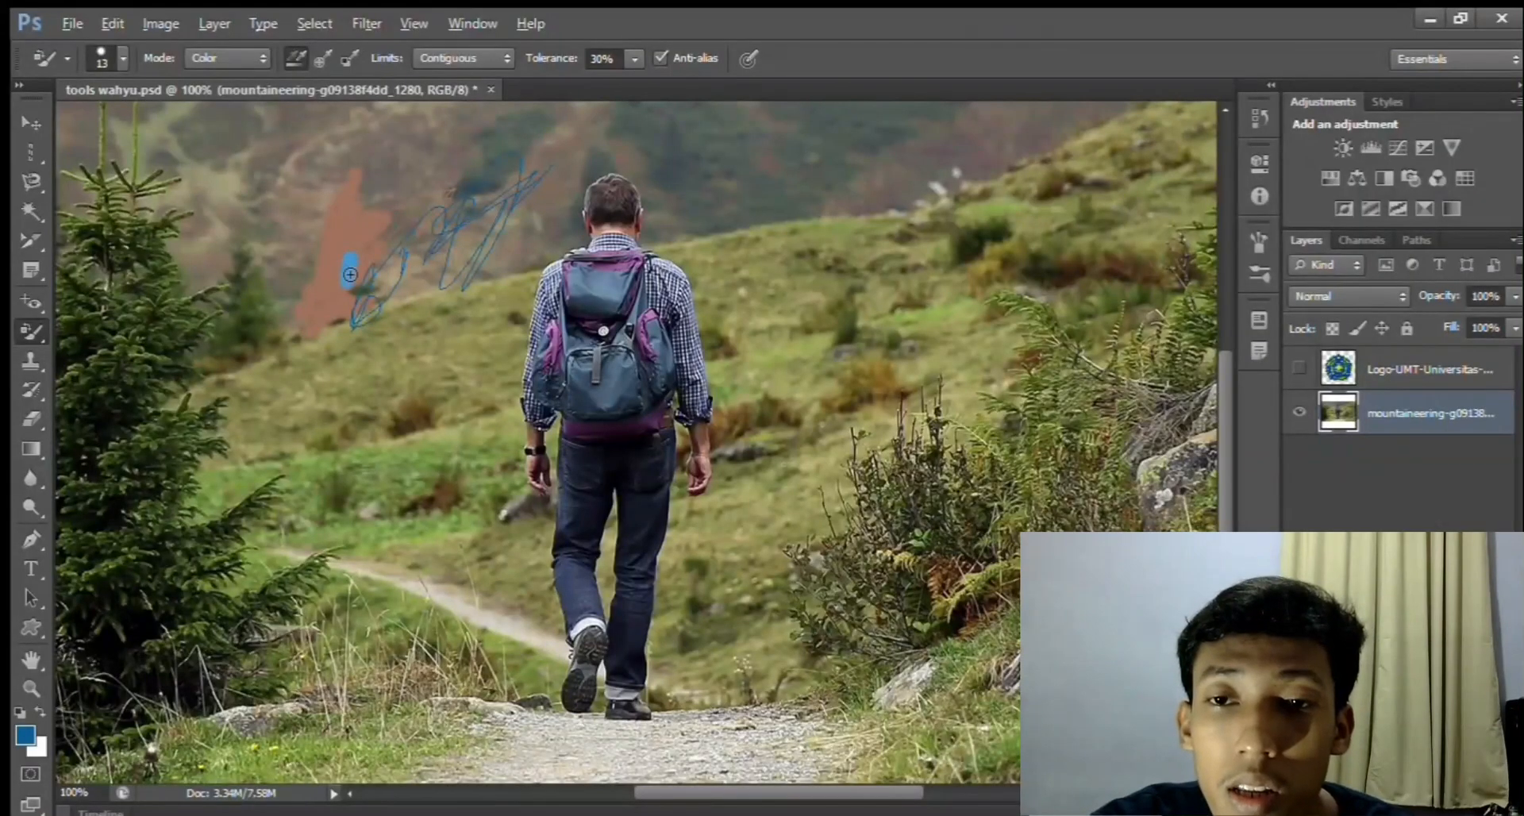
# Recolor the brown patch and scribbles on the mountainside blue with the Color Replacement tool, and smear them with the Mixer Brush
pyautogui.moveTo(350, 275)
pyautogui.mouseDown()
pyautogui.moveTo(370, 235)
pyautogui.moveTo(305, 282)
pyautogui.mouseUp()
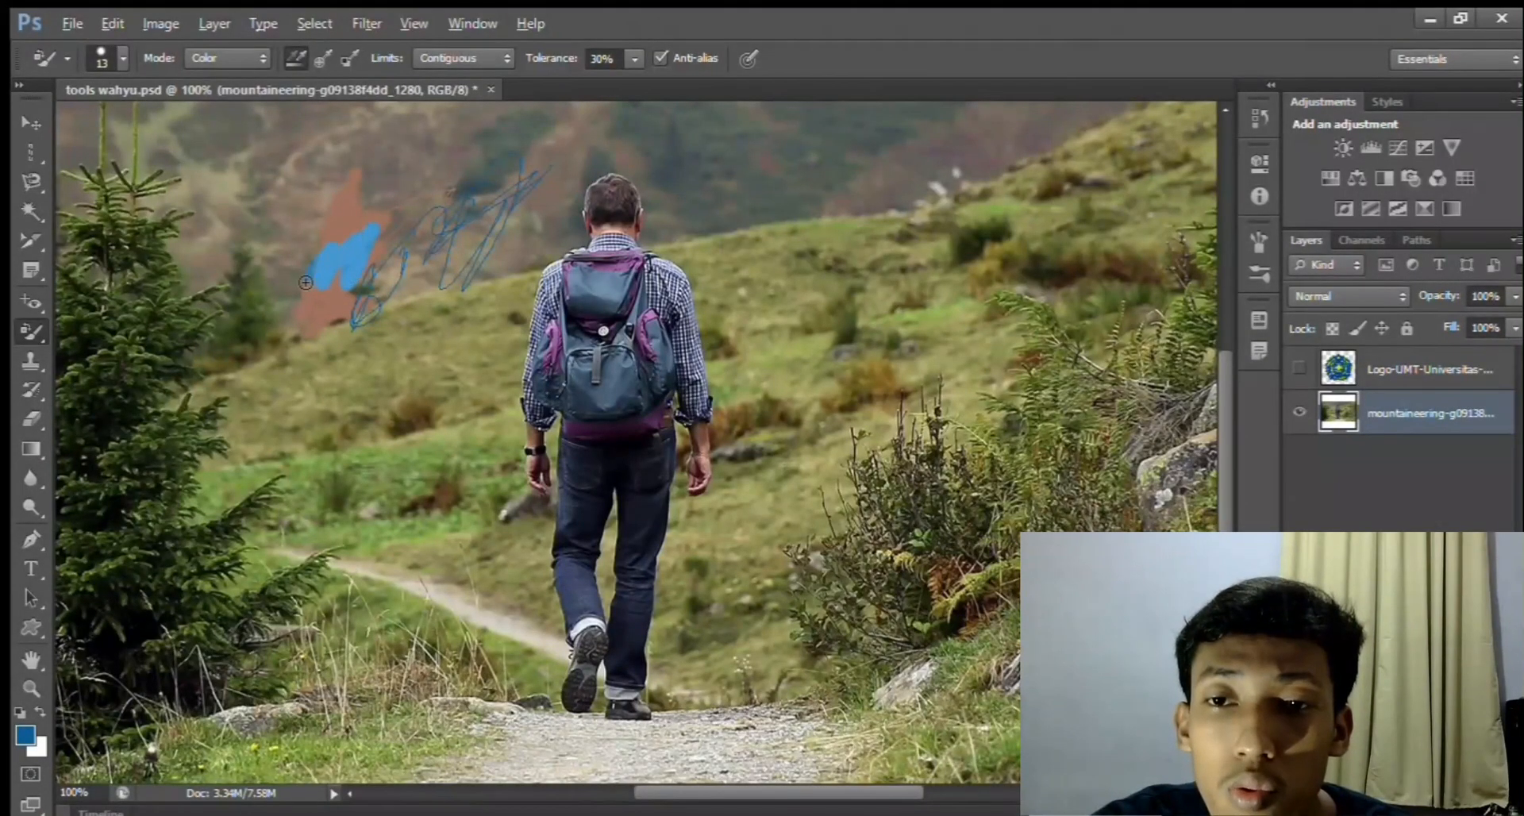
pyautogui.moveTo(375, 240)
pyautogui.mouseDown()
pyautogui.moveTo(433, 229)
pyautogui.moveTo(442, 258)
pyautogui.moveTo(476, 240)
pyautogui.mouseUp()
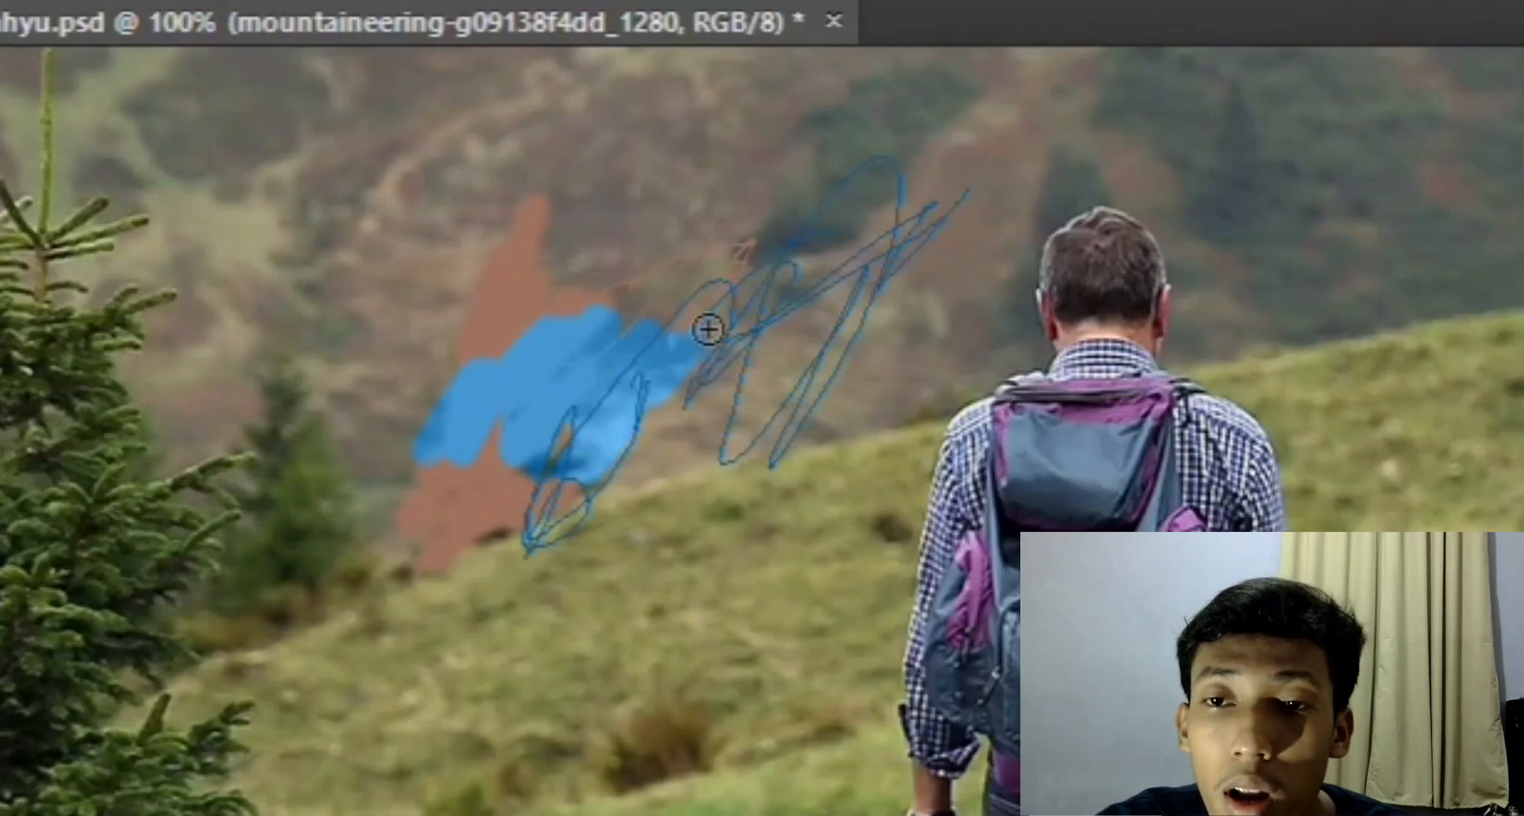
pyautogui.moveTo(802, 350)
pyautogui.mouseDown()
pyautogui.moveTo(681, 318)
pyautogui.moveTo(722, 217)
pyautogui.moveTo(597, 297)
pyautogui.mouseUp()
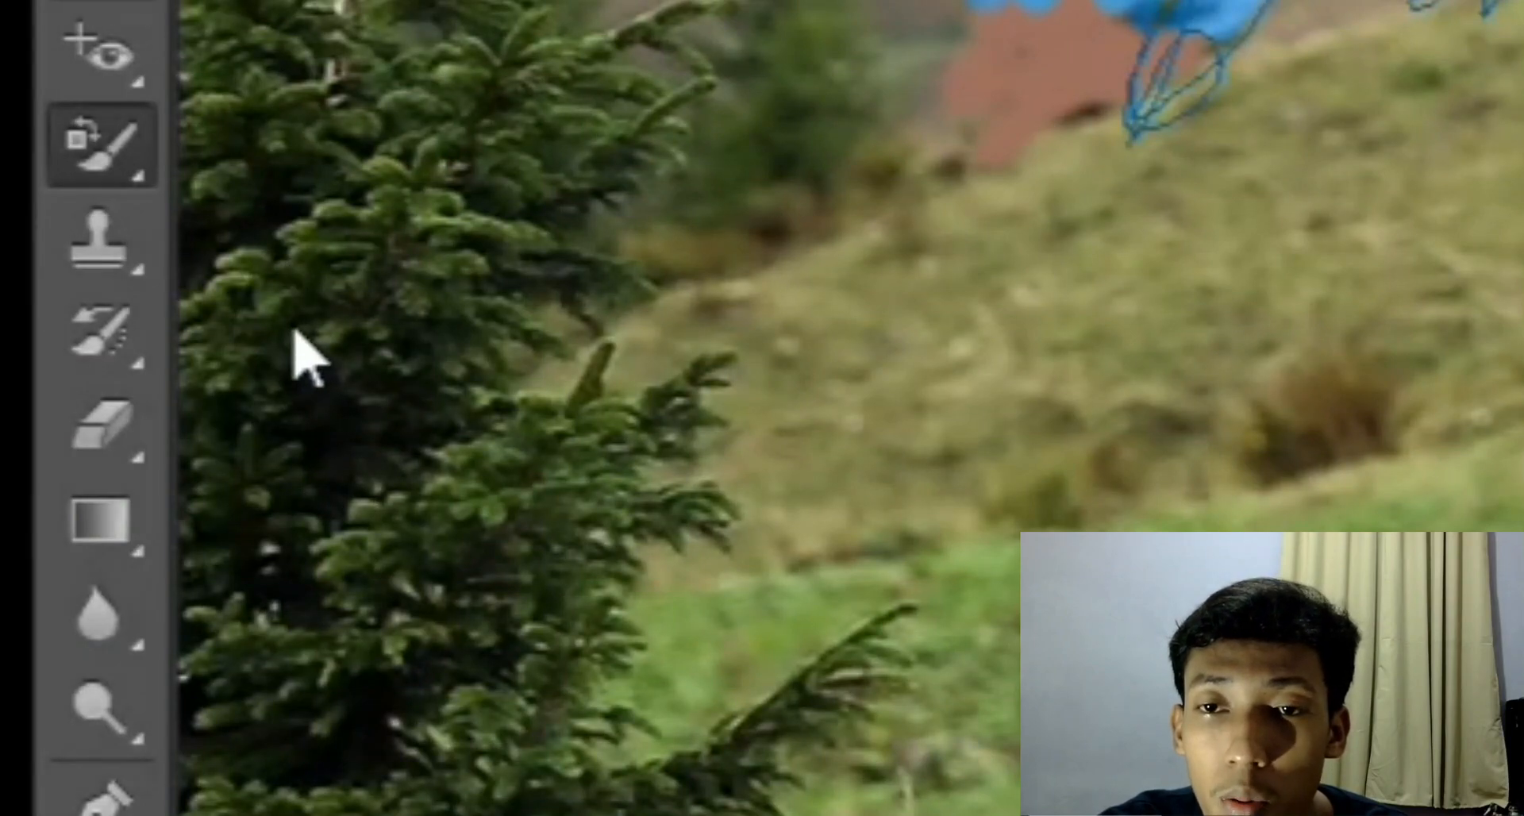
pyautogui.hotkey('shift', 'b')
pyautogui.moveTo(658, 318)
pyautogui.mouseDown()
pyautogui.moveTo(595, 384)
pyautogui.moveTo(701, 323)
pyautogui.moveTo(632, 500)
pyautogui.moveTo(694, 443)
pyautogui.moveTo(779, 298)
pyautogui.moveTo(646, 404)
pyautogui.moveTo(681, 299)
pyautogui.moveTo(670, 285)
pyautogui.moveTo(709, 227)
pyautogui.moveTo(572, 362)
pyautogui.mouseUp()
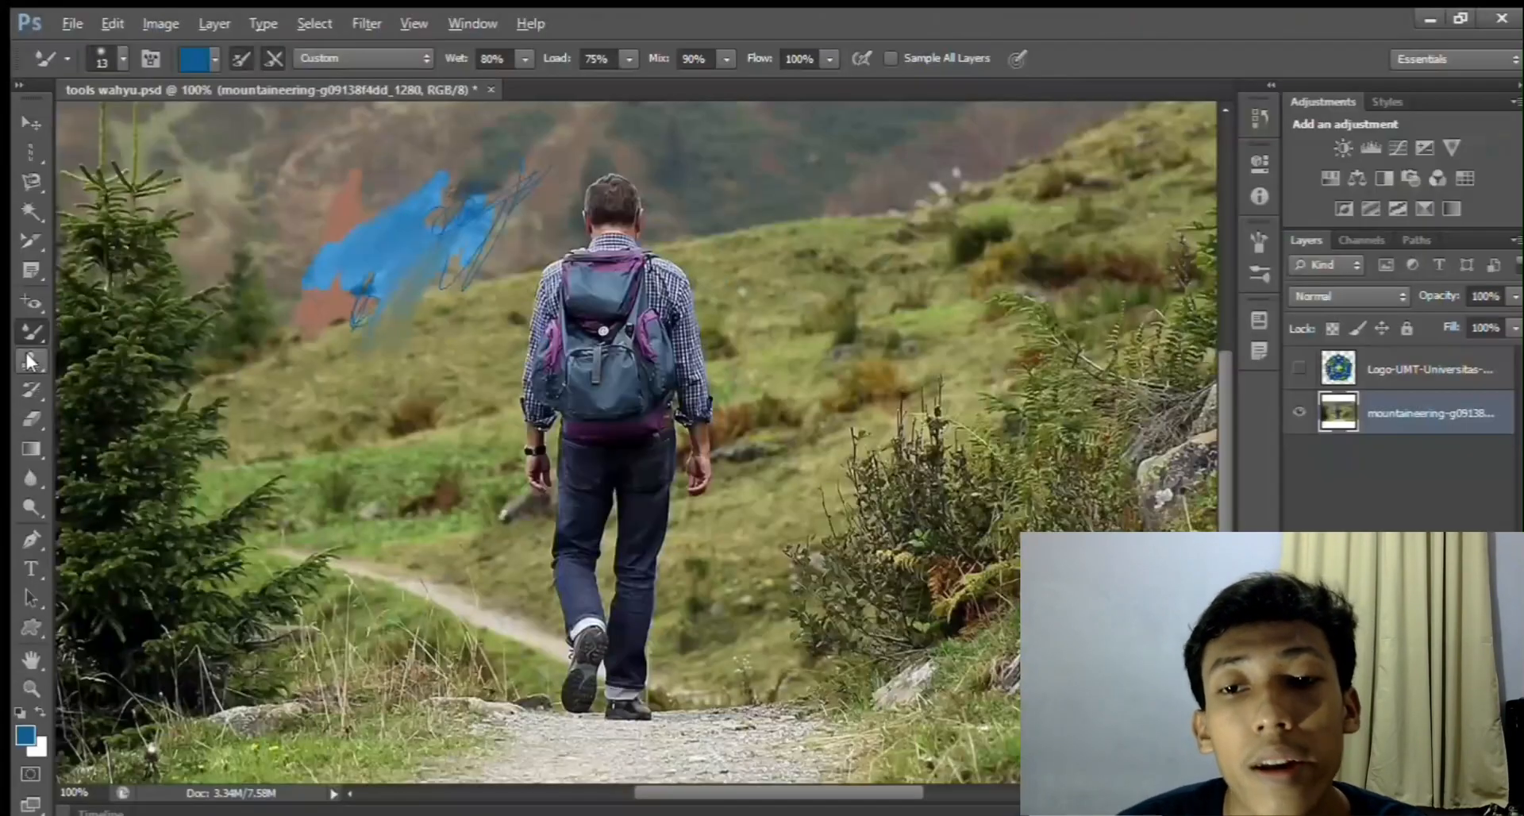
# Clone the hiker slightly left over himself with the 21 px Clone Stamp tool, and paint down over his body with the Pattern Stamp tool
pyautogui.click(25, 531)
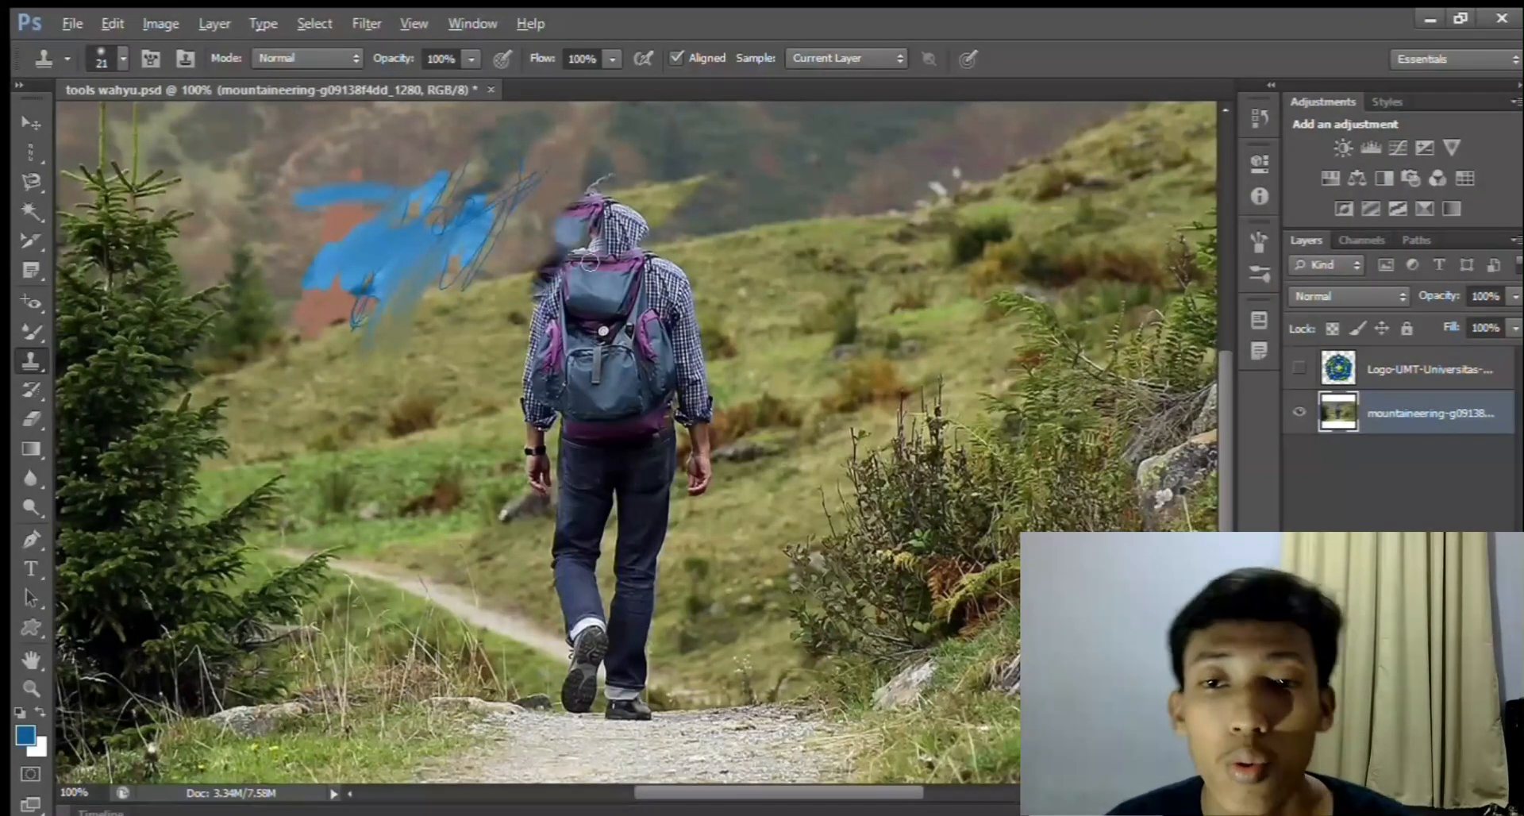
pyautogui.moveTo(555, 278)
pyautogui.mouseDown()
pyautogui.moveTo(583, 321)
pyautogui.moveTo(542, 432)
pyautogui.moveTo(585, 462)
pyautogui.moveTo(559, 540)
pyautogui.moveTo(607, 639)
pyautogui.moveTo(591, 681)
pyautogui.moveTo(653, 518)
pyautogui.moveTo(699, 317)
pyautogui.moveTo(675, 381)
pyautogui.moveTo(687, 321)
pyautogui.moveTo(547, 397)
pyautogui.moveTo(516, 334)
pyautogui.moveTo(572, 183)
pyautogui.moveTo(617, 287)
pyautogui.moveTo(469, 445)
pyautogui.moveTo(508, 449)
pyautogui.moveTo(428, 548)
pyautogui.moveTo(510, 528)
pyautogui.moveTo(476, 604)
pyautogui.moveTo(540, 627)
pyautogui.moveTo(556, 651)
pyautogui.mouseUp()
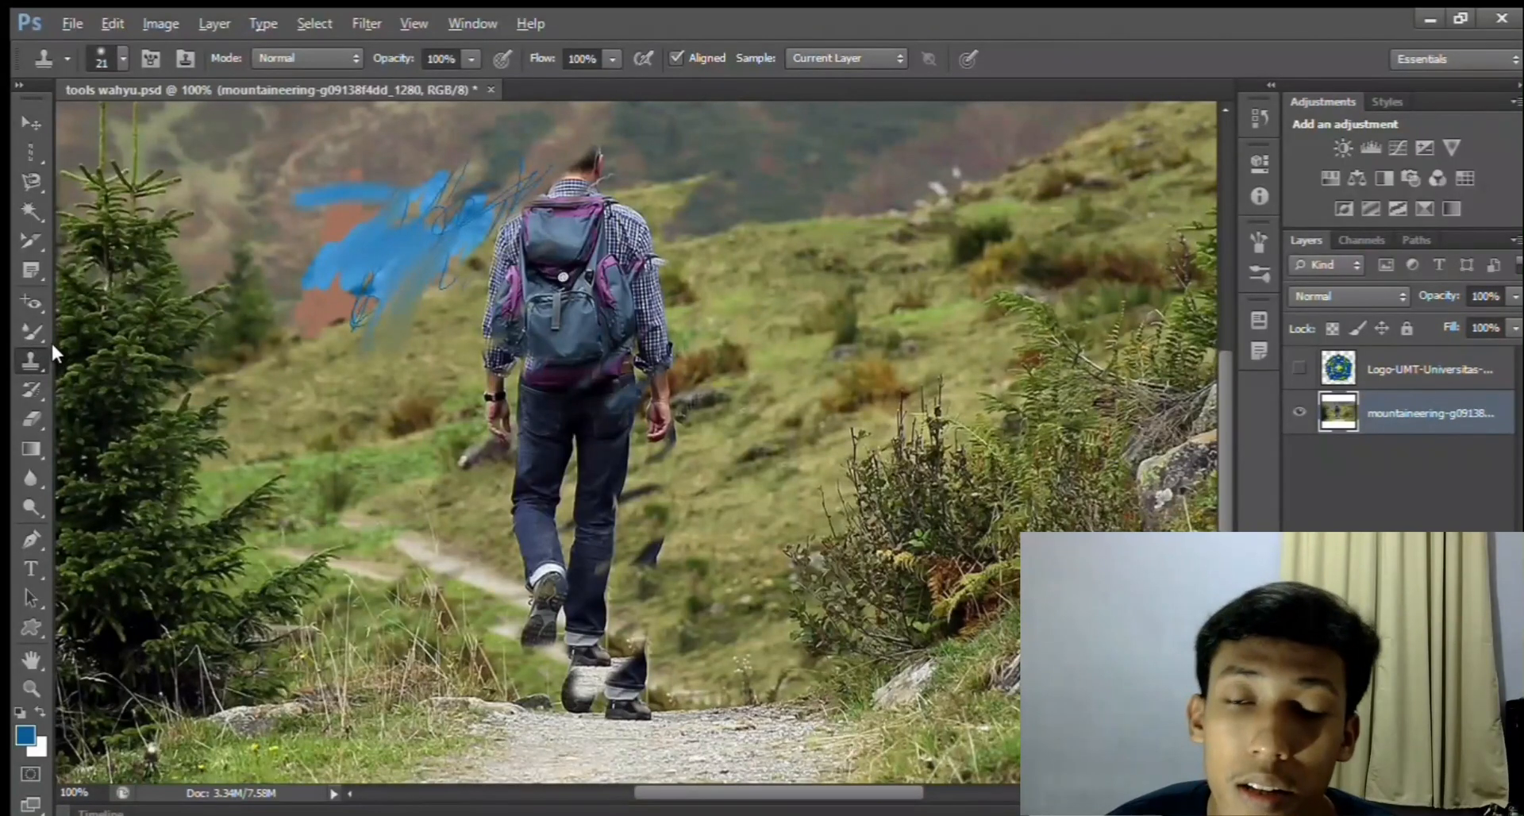
pyautogui.click(32, 332)
pyautogui.click(27, 354)
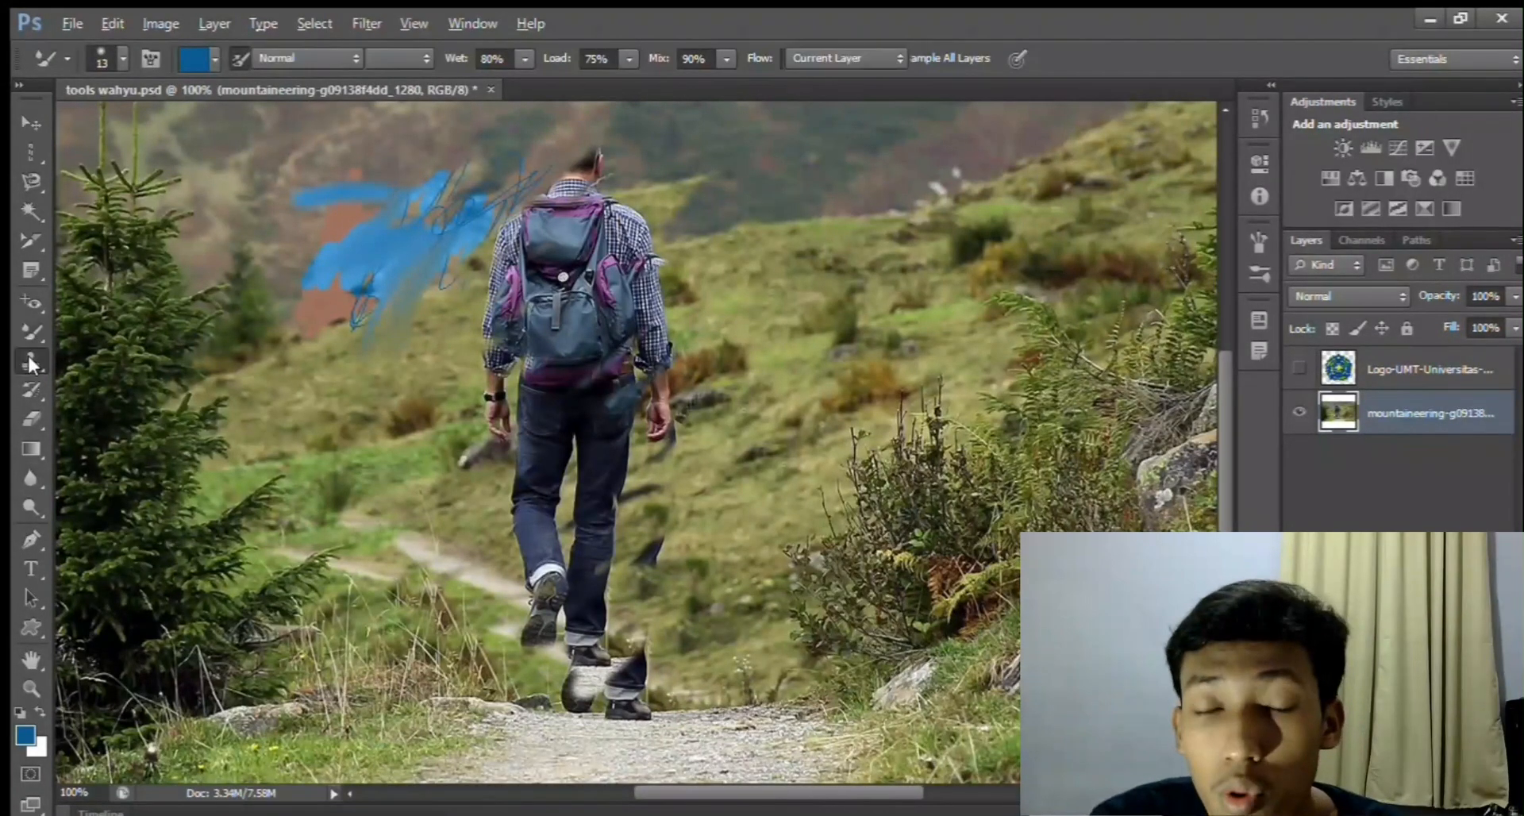
pyautogui.click(88, 374)
pyautogui.moveTo(466, 354)
pyautogui.mouseDown()
pyautogui.moveTo(611, 384)
pyautogui.moveTo(635, 333)
pyautogui.moveTo(524, 496)
pyautogui.moveTo(492, 436)
pyautogui.moveTo(508, 342)
pyautogui.moveTo(572, 238)
pyautogui.moveTo(460, 302)
pyautogui.moveTo(540, 206)
pyautogui.moveTo(486, 292)
pyautogui.moveTo(492, 468)
pyautogui.moveTo(603, 516)
pyautogui.moveTo(619, 627)
pyautogui.moveTo(572, 699)
pyautogui.mouseUp()
# Paint over the hiker with the 21 px Art History Brush in Tight Short style, and undo the strokes
pyautogui.click(37, 383)
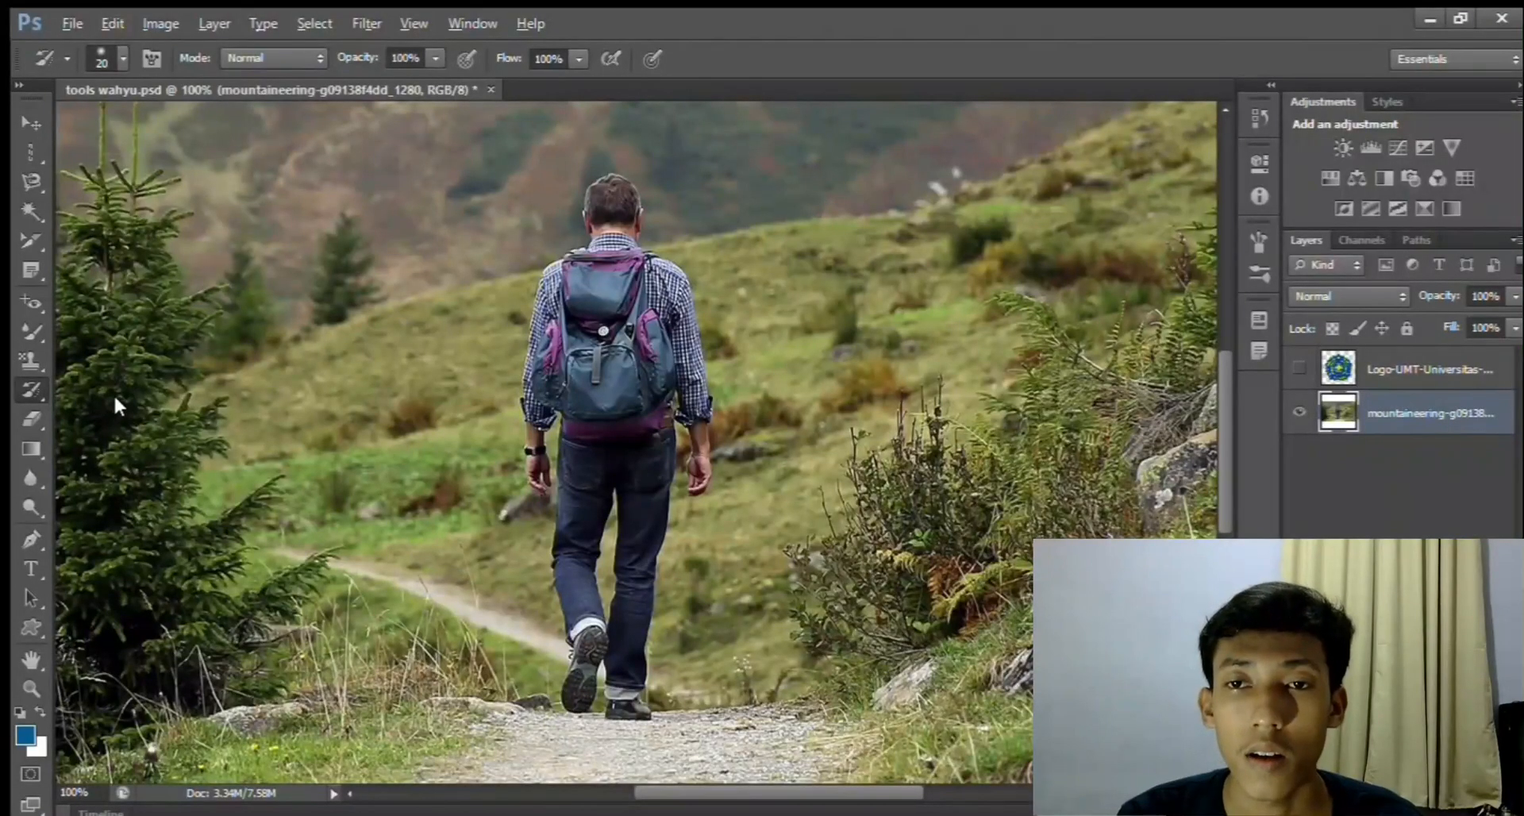
pyautogui.hotkey('shift', 'y')
pyautogui.moveTo(612, 190)
pyautogui.mouseDown()
pyautogui.moveTo(632, 273)
pyautogui.moveTo(570, 376)
pyautogui.moveTo(599, 269)
pyautogui.moveTo(568, 304)
pyautogui.moveTo(551, 443)
pyautogui.moveTo(570, 513)
pyautogui.moveTo(559, 568)
pyautogui.moveTo(620, 704)
pyautogui.moveTo(661, 479)
pyautogui.moveTo(703, 353)
pyautogui.moveTo(659, 256)
pyautogui.moveTo(601, 380)
pyautogui.moveTo(622, 431)
pyautogui.moveTo(628, 193)
pyautogui.moveTo(553, 266)
pyautogui.moveTo(503, 368)
pyautogui.moveTo(508, 489)
pyautogui.moveTo(462, 486)
pyautogui.mouseUp()
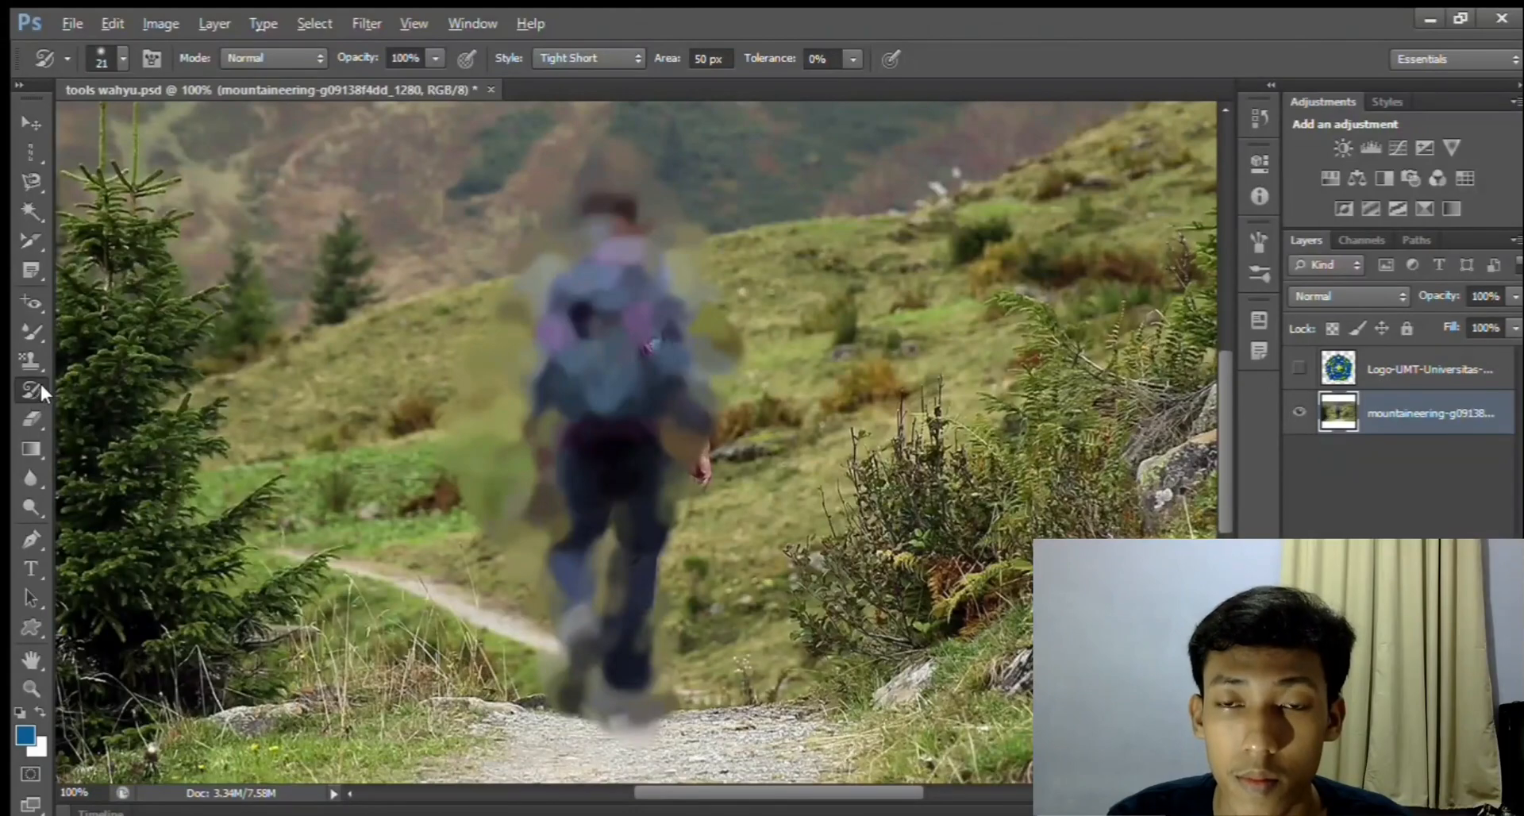
pyautogui.hotkey('ctrl', 'z')
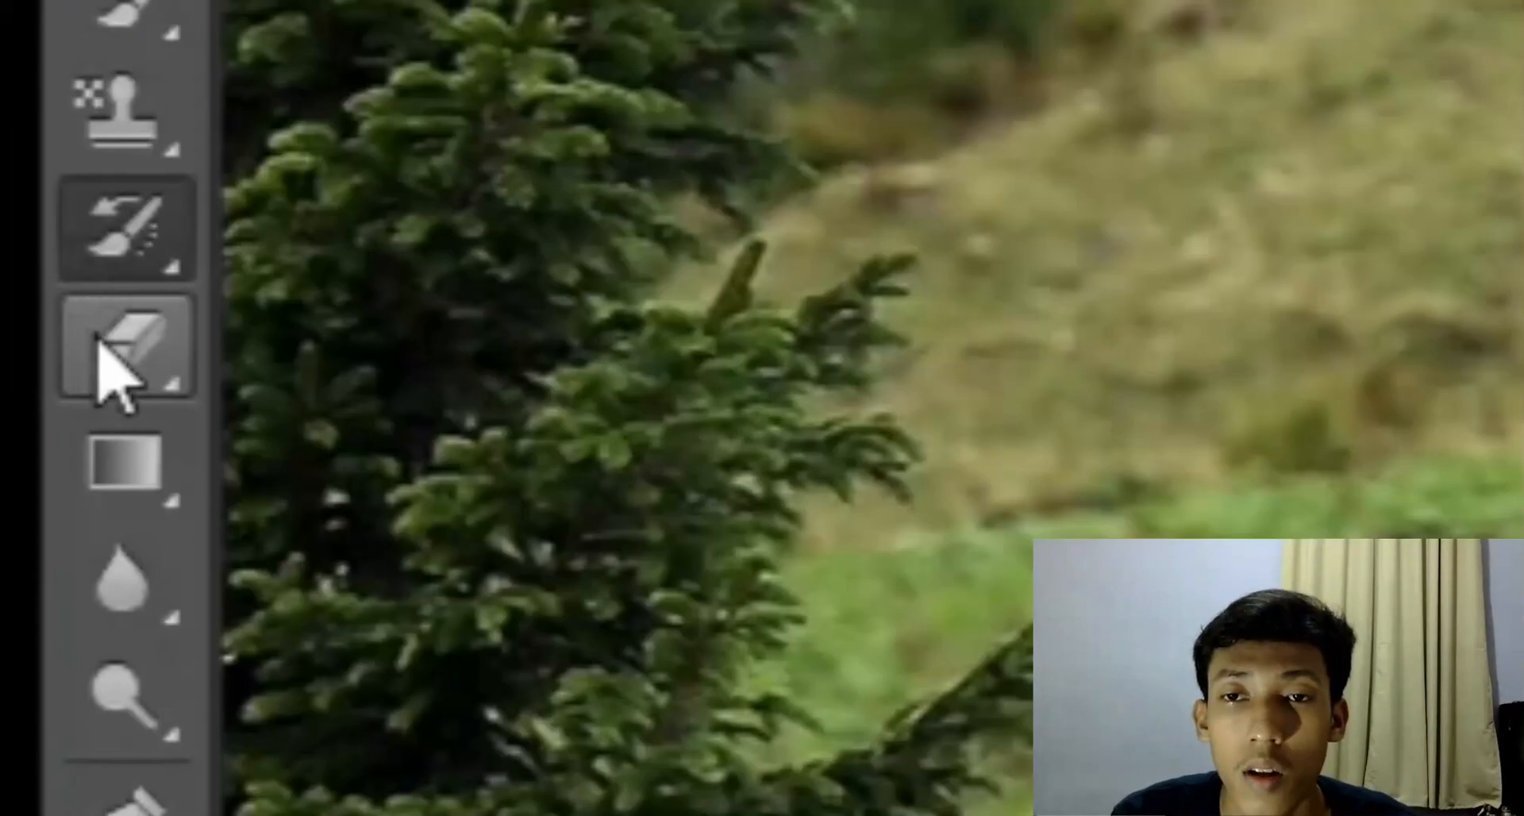
# Erase most of the hiker with the 31 px Eraser at 100% opacity, and undo the erasing
pyautogui.click(26, 417)
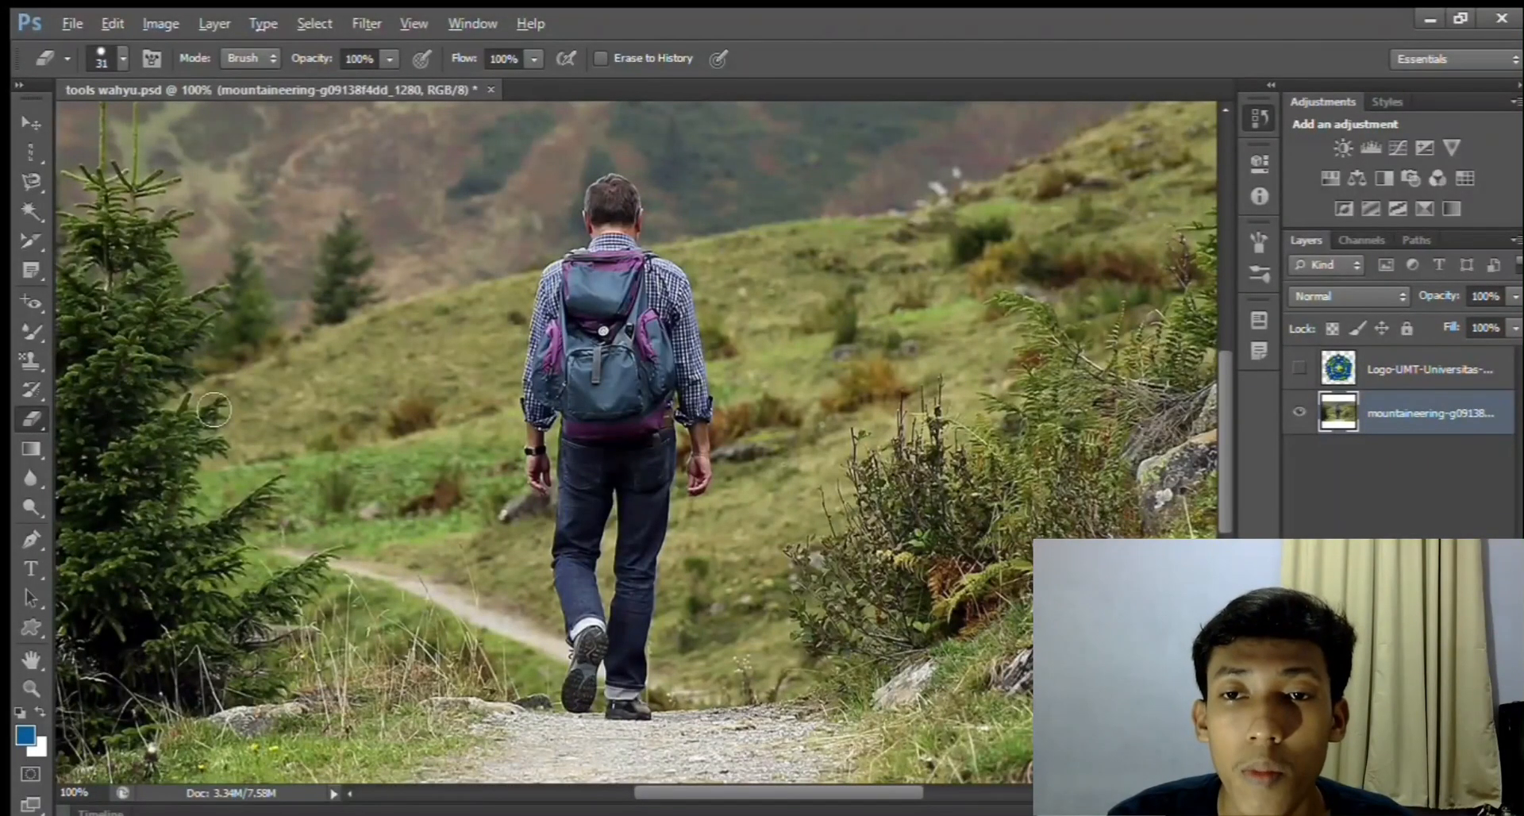
pyautogui.moveTo(647, 187)
pyautogui.mouseDown()
pyautogui.moveTo(571, 243)
pyautogui.moveTo(641, 185)
pyautogui.moveTo(577, 288)
pyautogui.moveTo(576, 270)
pyautogui.moveTo(591, 293)
pyautogui.moveTo(553, 267)
pyautogui.moveTo(532, 294)
pyautogui.moveTo(605, 350)
pyautogui.moveTo(562, 394)
pyautogui.moveTo(677, 351)
pyautogui.moveTo(653, 332)
pyautogui.moveTo(508, 430)
pyautogui.moveTo(657, 446)
pyautogui.moveTo(561, 481)
pyautogui.moveTo(550, 525)
pyautogui.moveTo(657, 660)
pyautogui.moveTo(585, 739)
pyautogui.mouseUp()
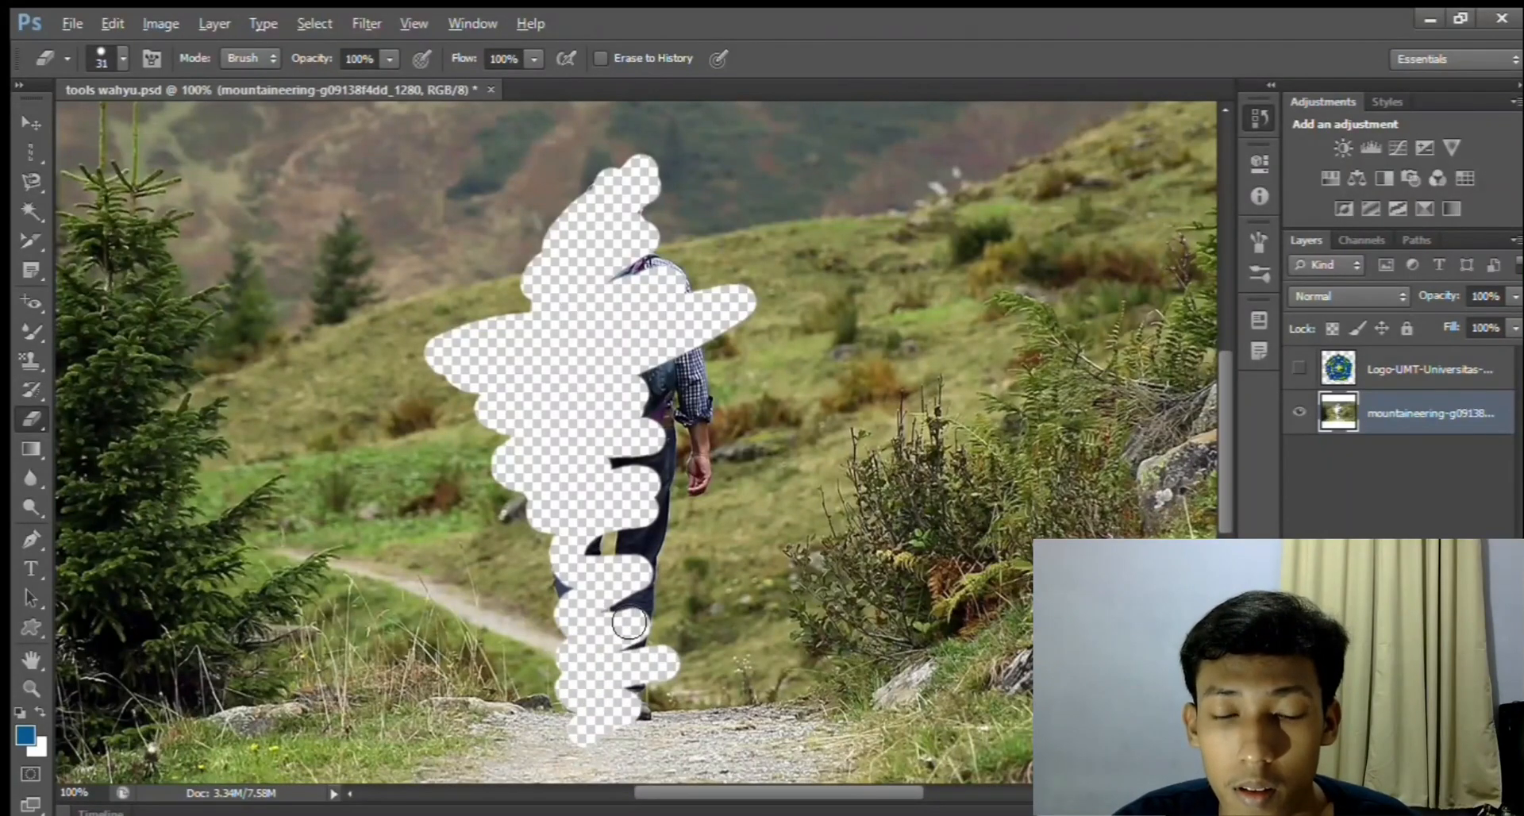
pyautogui.hotkey('ctrl', 'z')
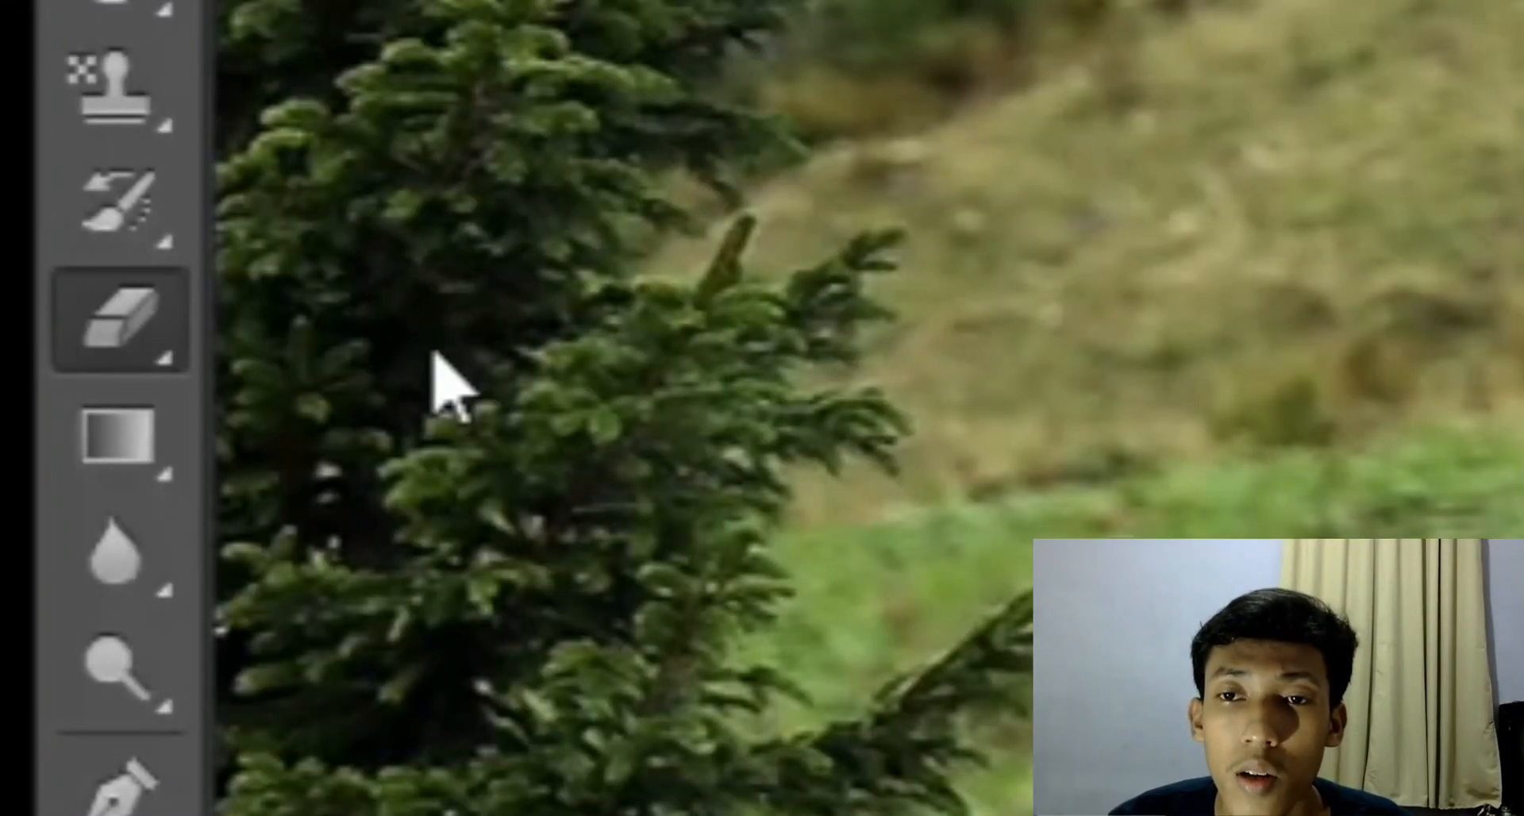
# Erase the scenery around the hiker with the Background Eraser at 50% tolerance, enlarging the brush from 13 to 38 px
pyautogui.hotkey('shift', 'e')
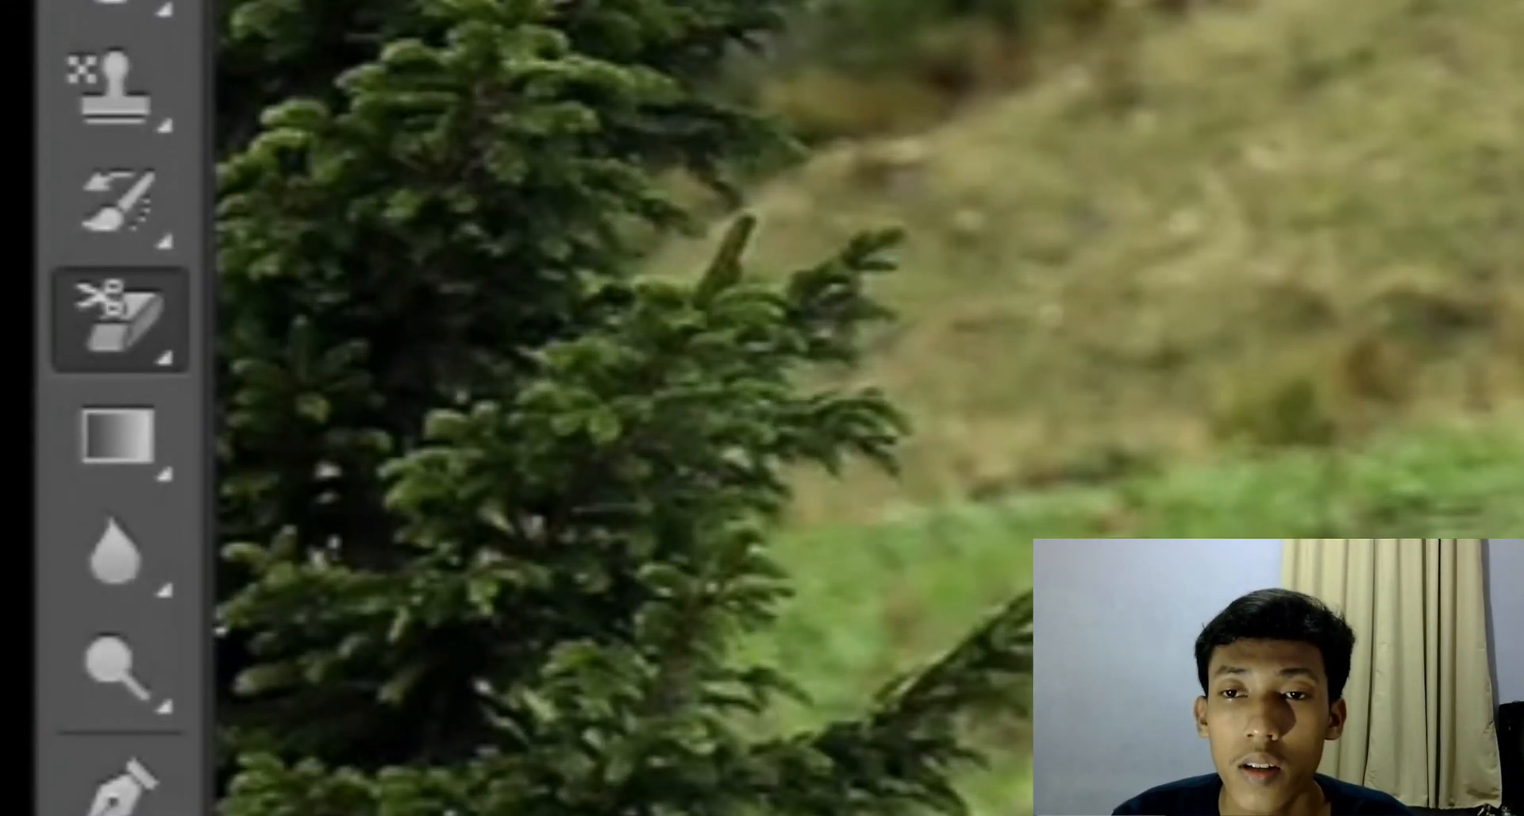
pyautogui.moveTo(1463, 78); pyautogui.dragTo(1523, 0)
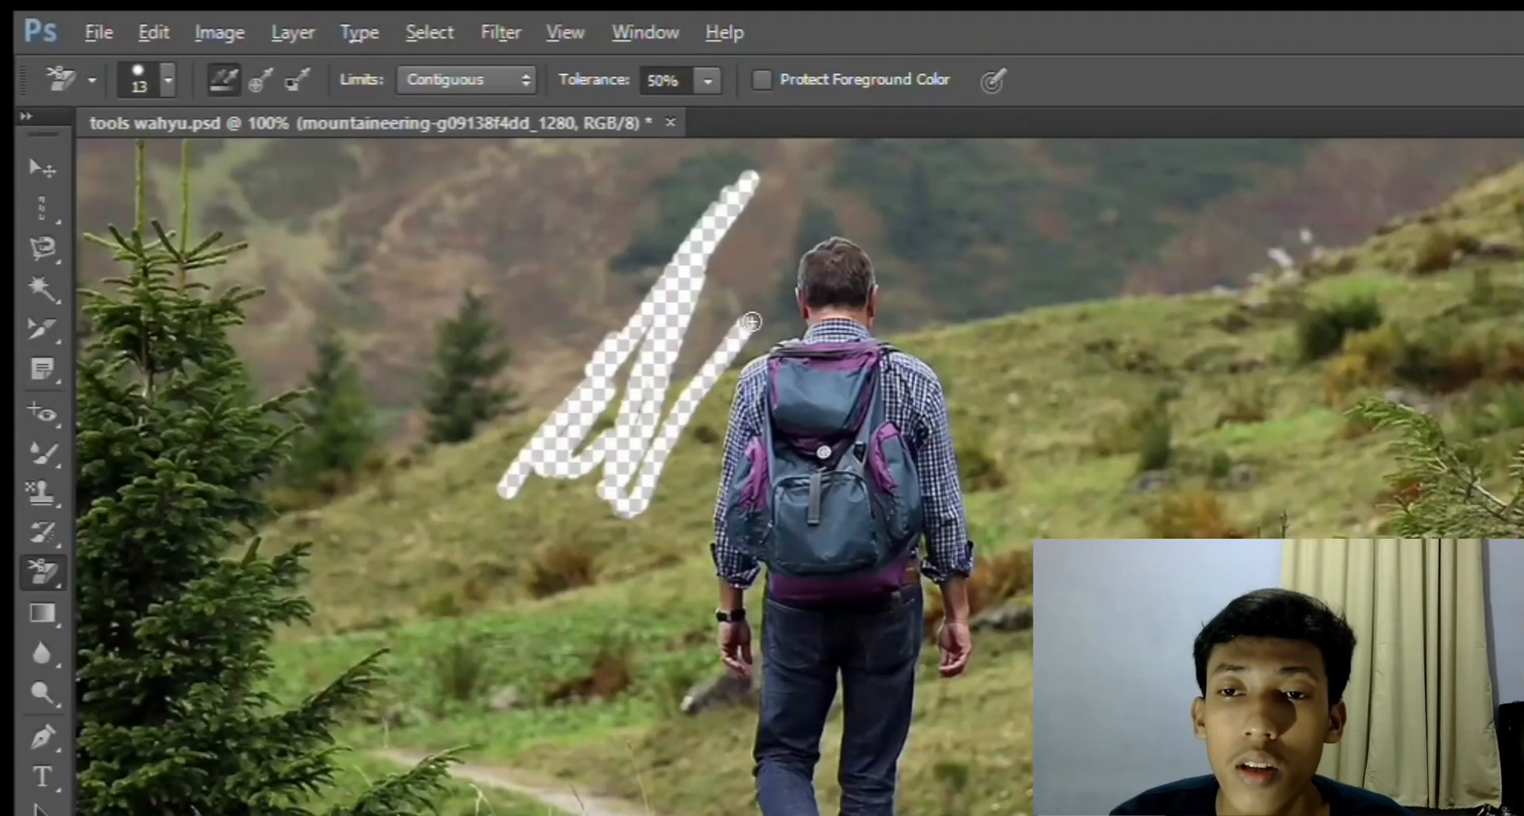
pyautogui.moveTo(750, 321); pyautogui.dragTo(736, 350)
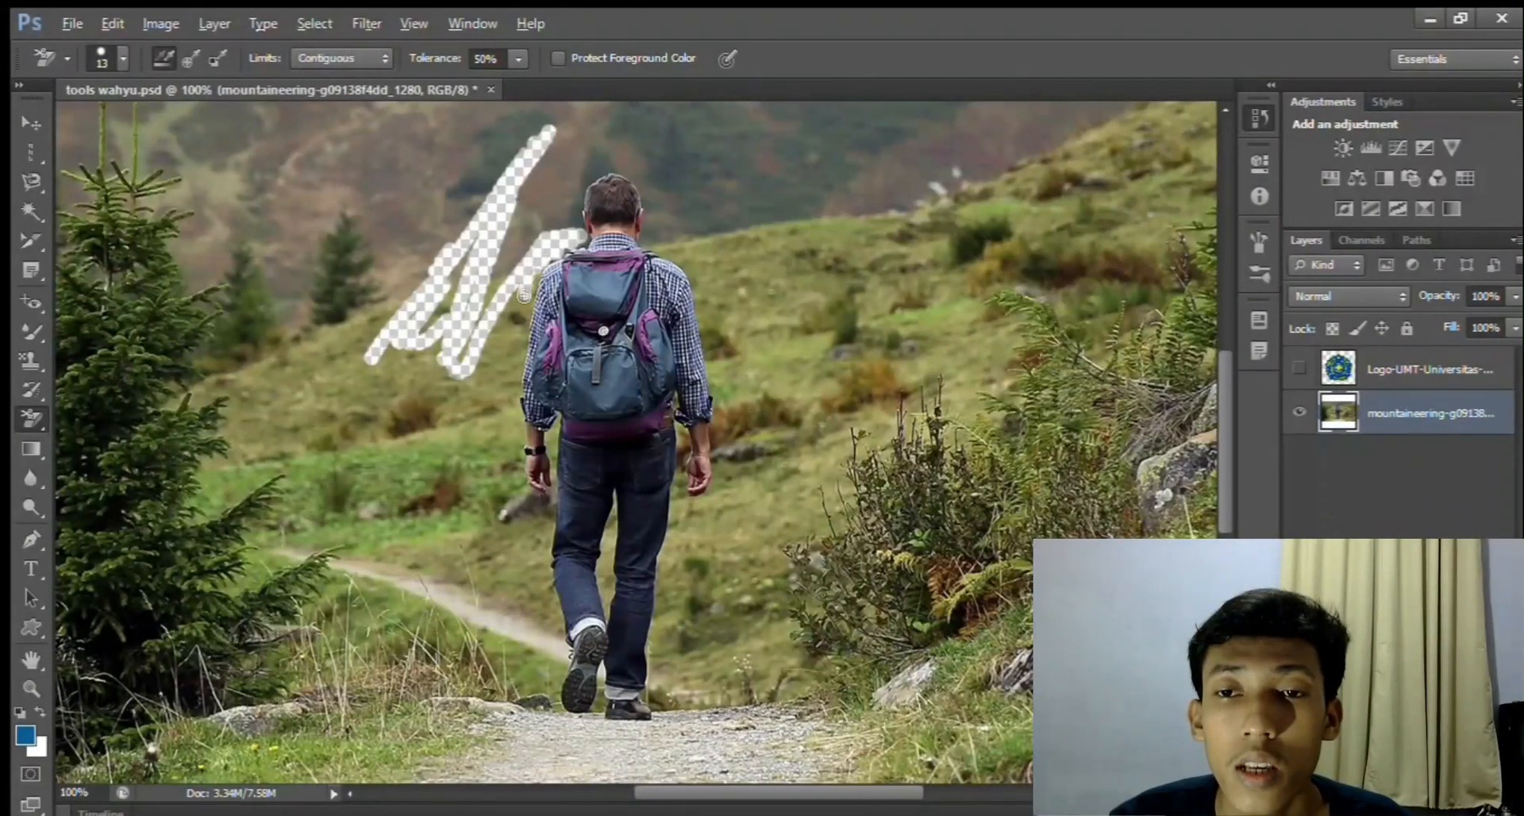
pyautogui.moveTo(524, 294)
pyautogui.mouseDown()
pyautogui.moveTo(451, 542)
pyautogui.moveTo(517, 275)
pyautogui.moveTo(476, 389)
pyautogui.moveTo(476, 351)
pyautogui.moveTo(540, 210)
pyautogui.mouseUp()
pyautogui.click(122, 60)
pyautogui.moveTo(438, 146)
pyautogui.mouseDown()
pyautogui.moveTo(413, 358)
pyautogui.moveTo(404, 534)
pyautogui.moveTo(593, 181)
pyautogui.moveTo(678, 249)
pyautogui.moveTo(736, 359)
pyautogui.moveTo(713, 538)
pyautogui.moveTo(505, 381)
pyautogui.mouseUp()
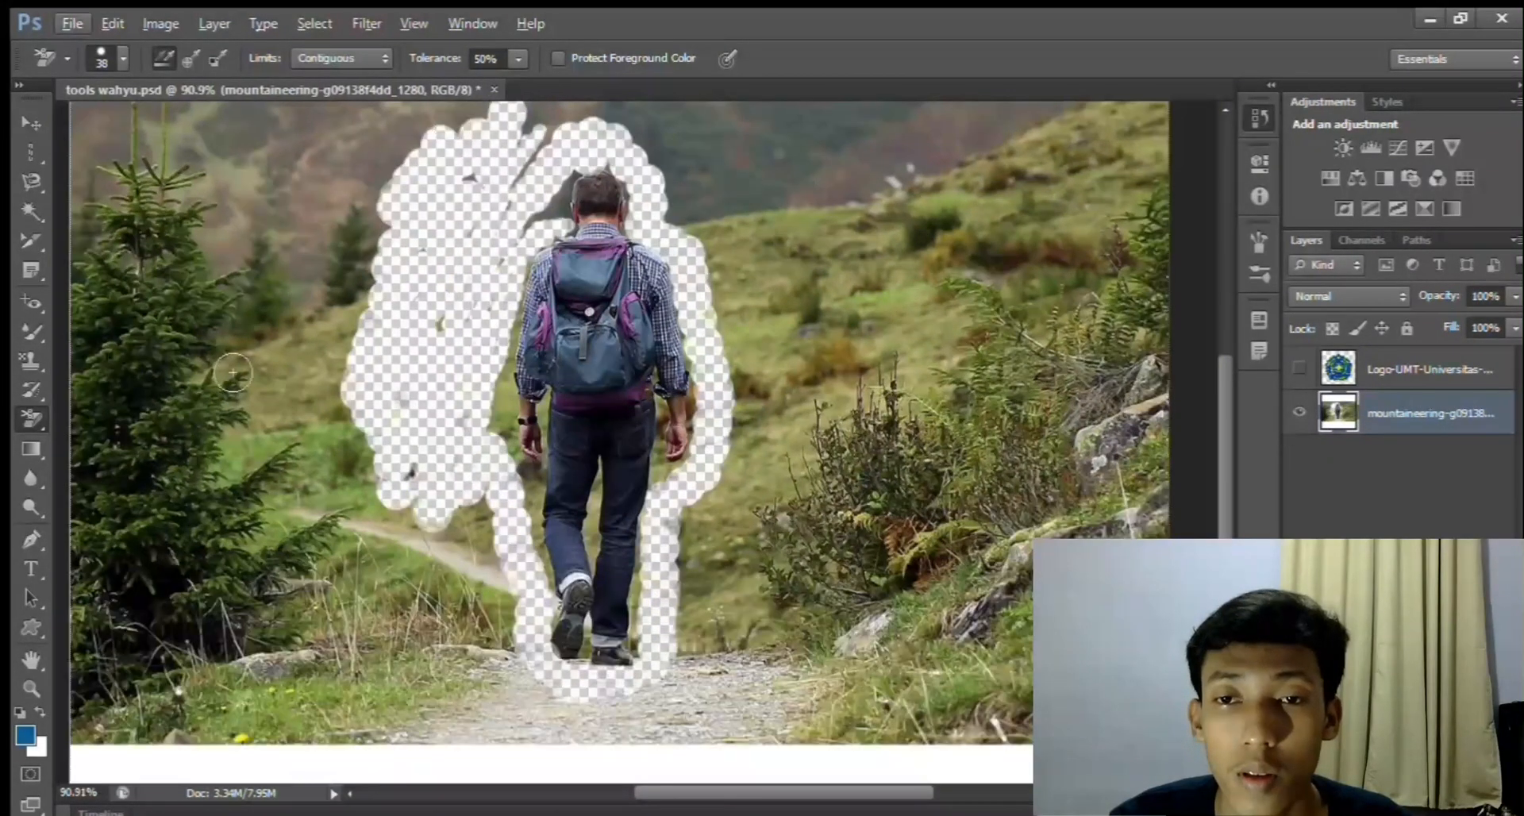
# Erase areas of the hiker's clothing, mountainside, fir tree, path and grassy slopes with the Magic Eraser at tolerance 32
pyautogui.press('h')
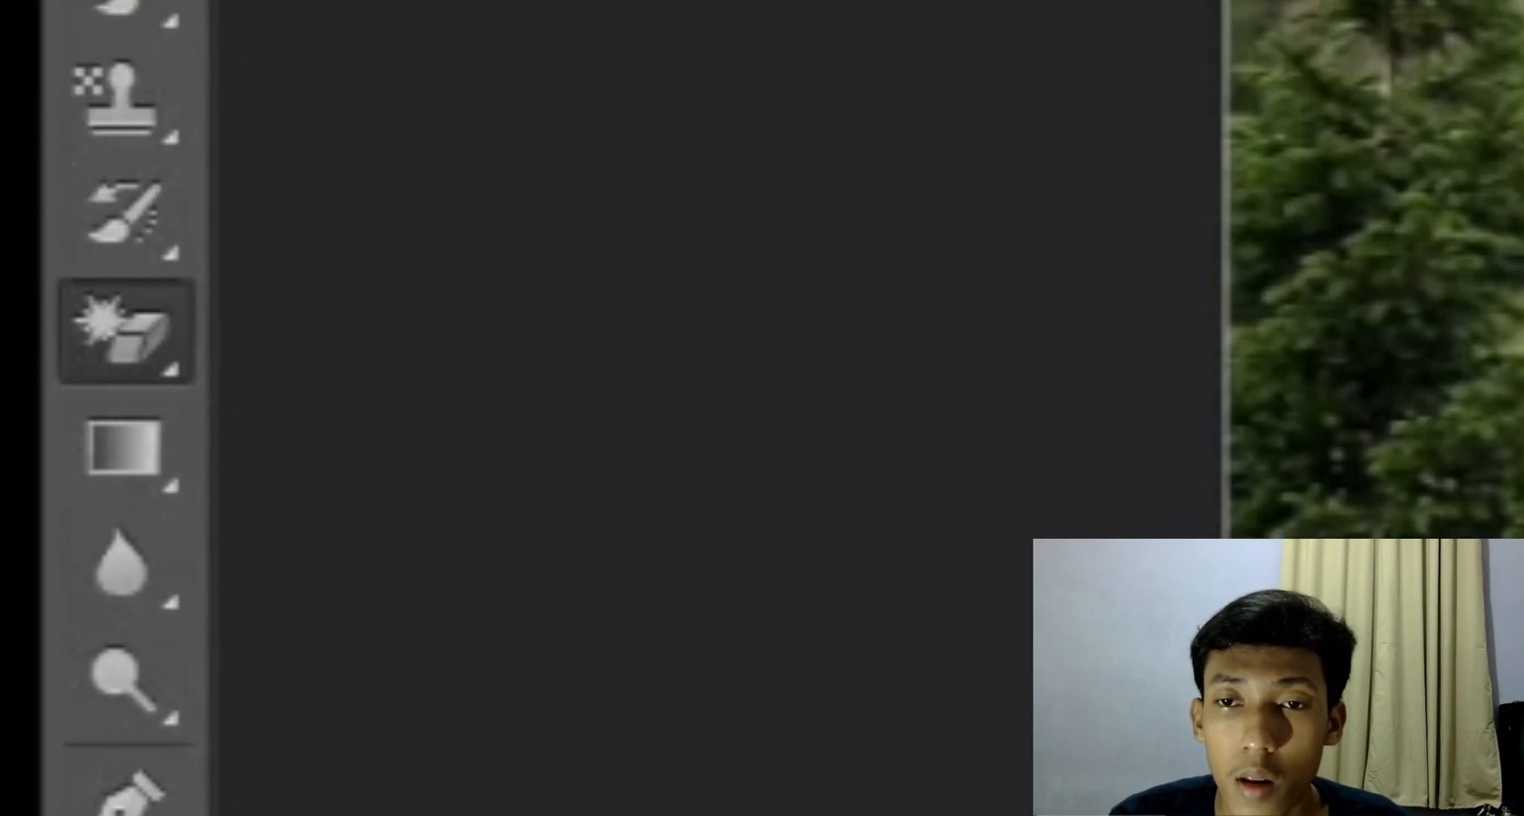
pyautogui.moveTo(625, 322)
pyautogui.mouseDown()
pyautogui.moveTo(624, 359)
pyautogui.moveTo(588, 388)
pyautogui.moveTo(580, 444)
pyautogui.mouseUp()
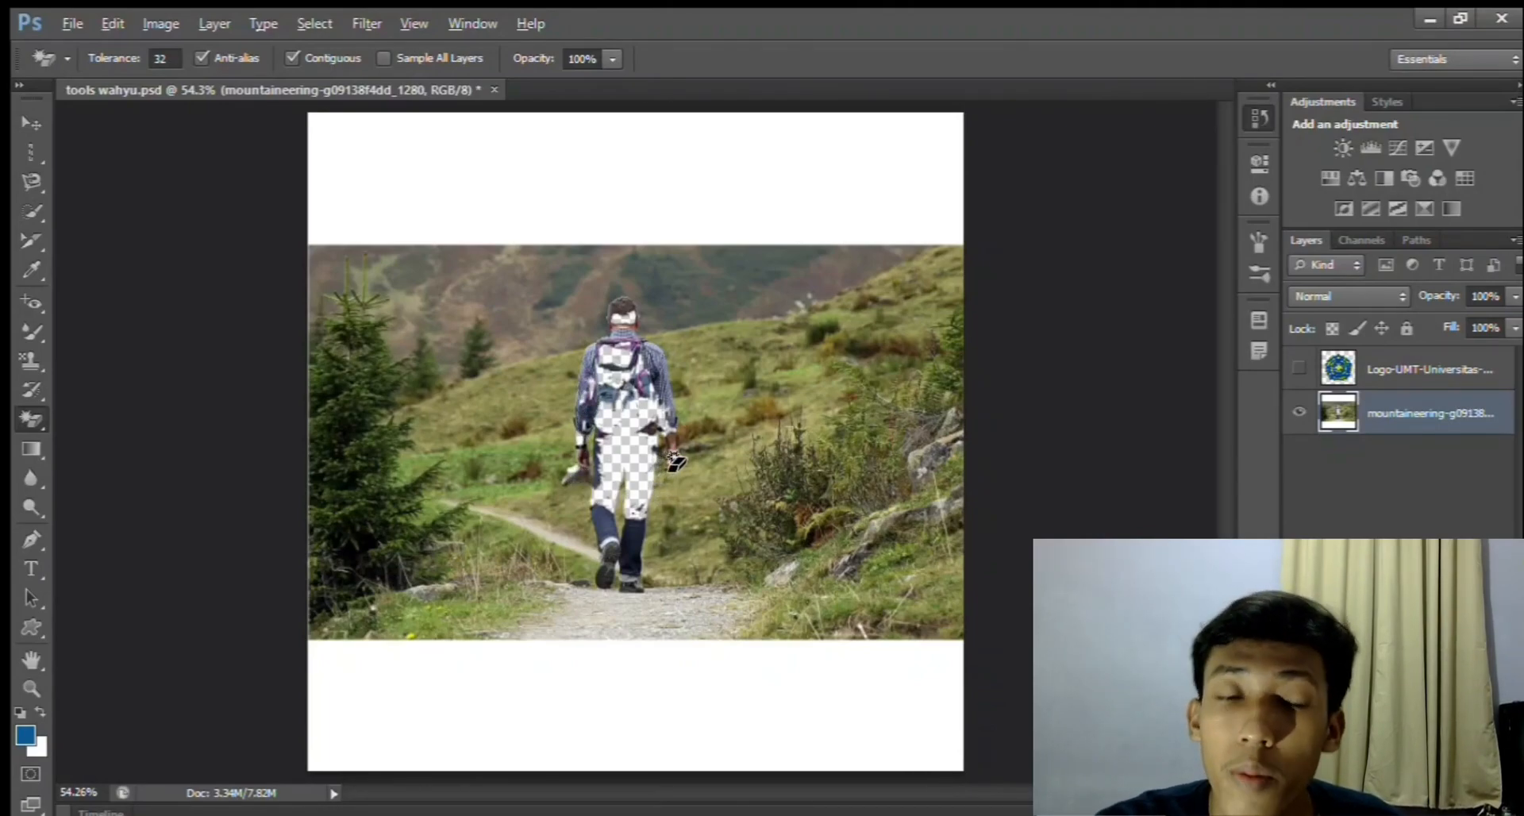
pyautogui.click(695, 337)
pyautogui.click(709, 305)
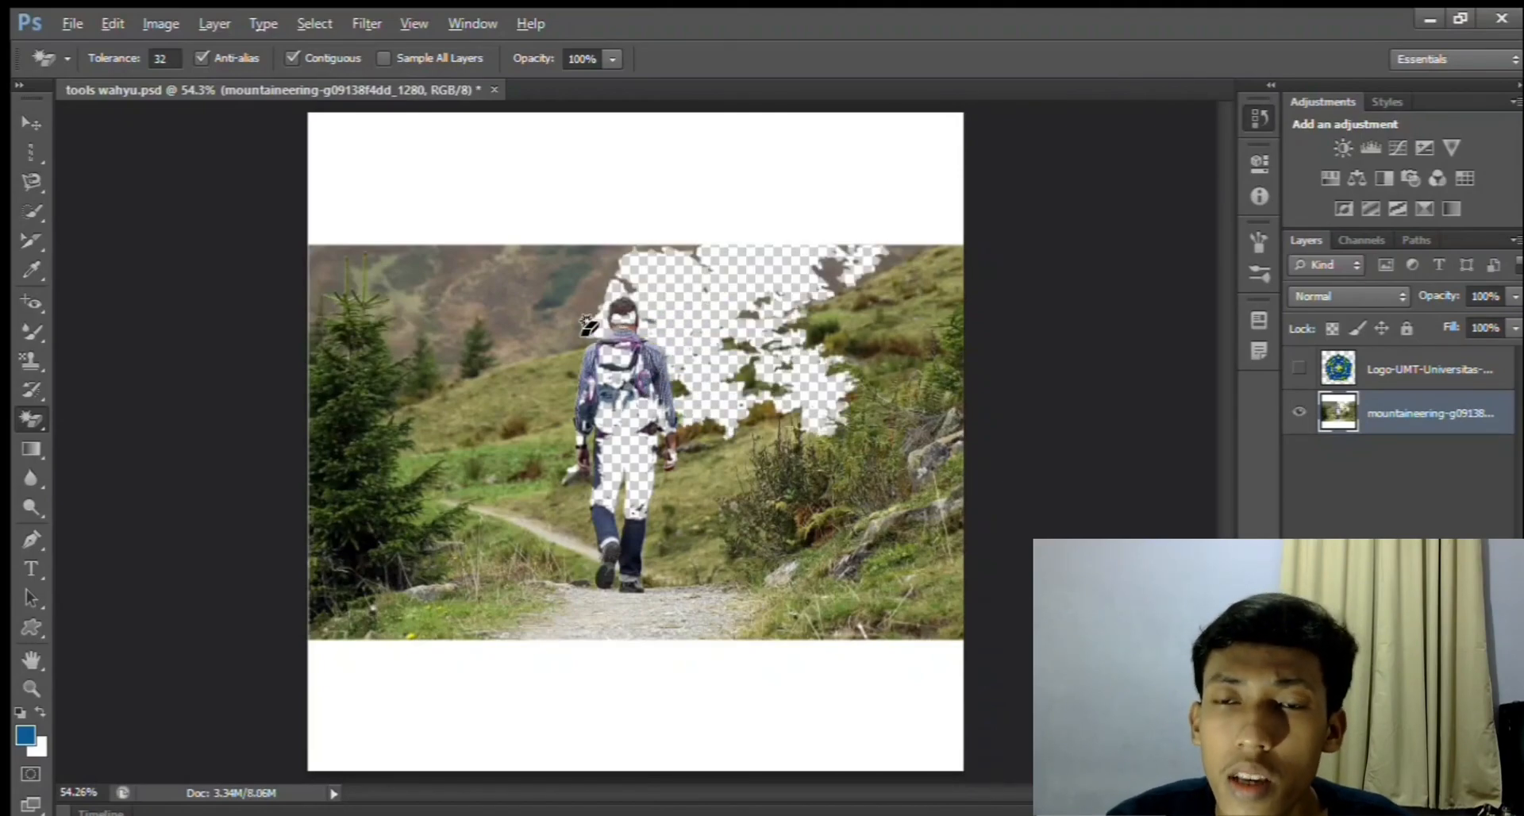
pyautogui.click(532, 338)
pyautogui.click(472, 445)
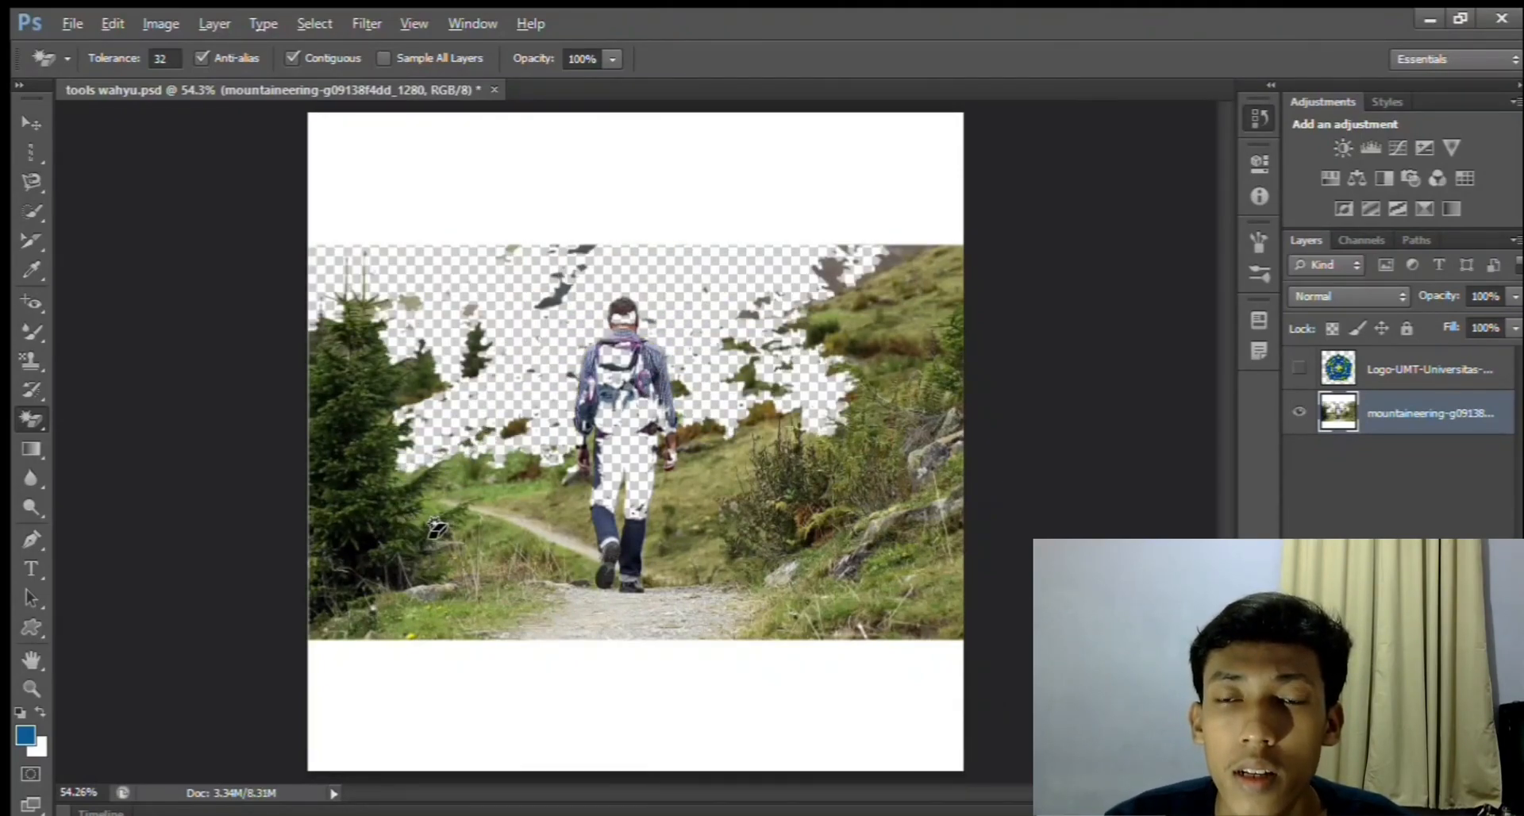
pyautogui.click(432, 532)
pyautogui.click(547, 505)
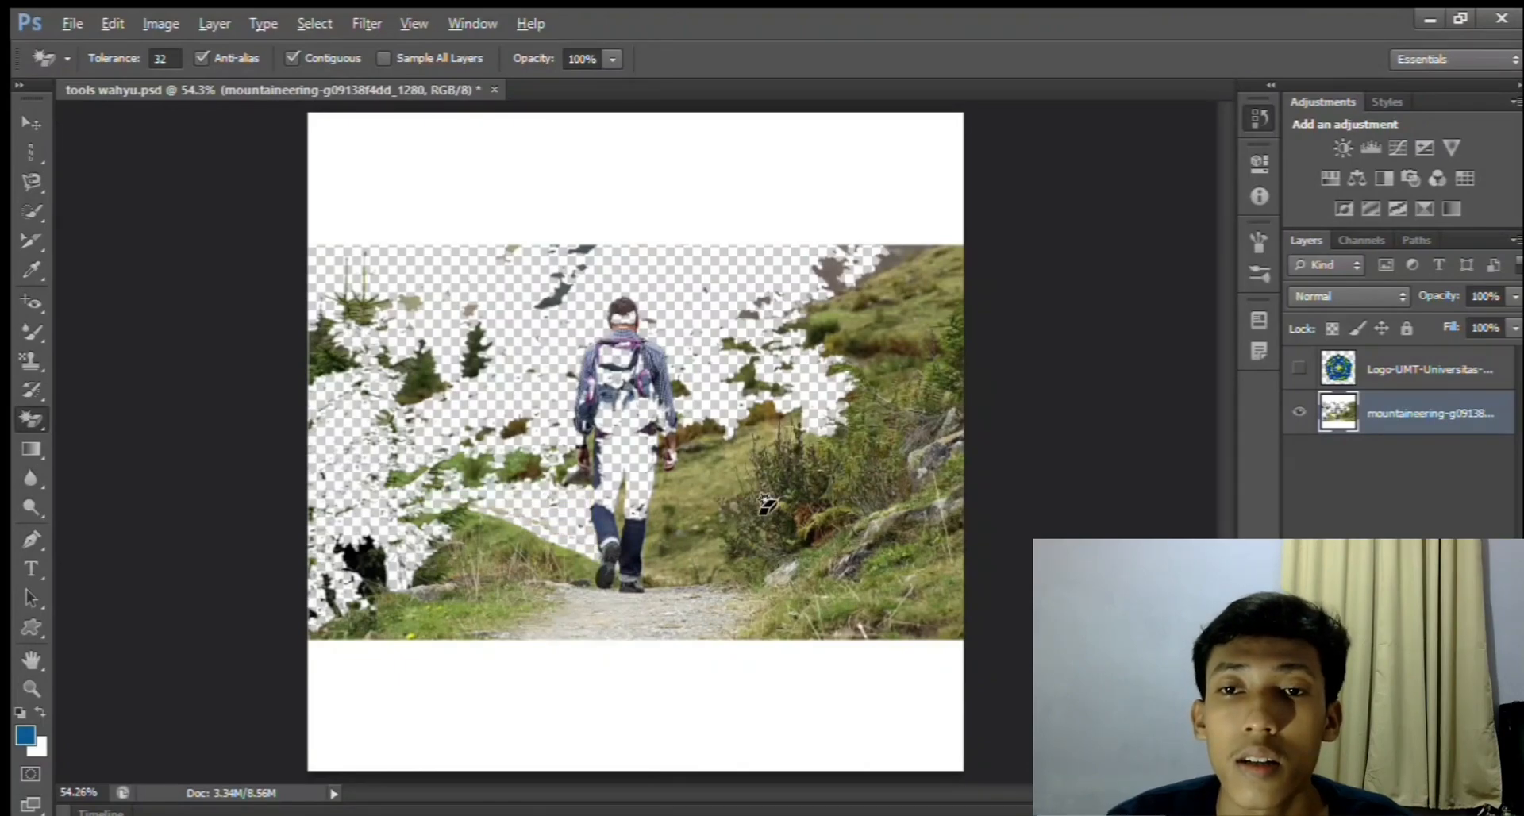
pyautogui.click(691, 499)
pyautogui.click(871, 345)
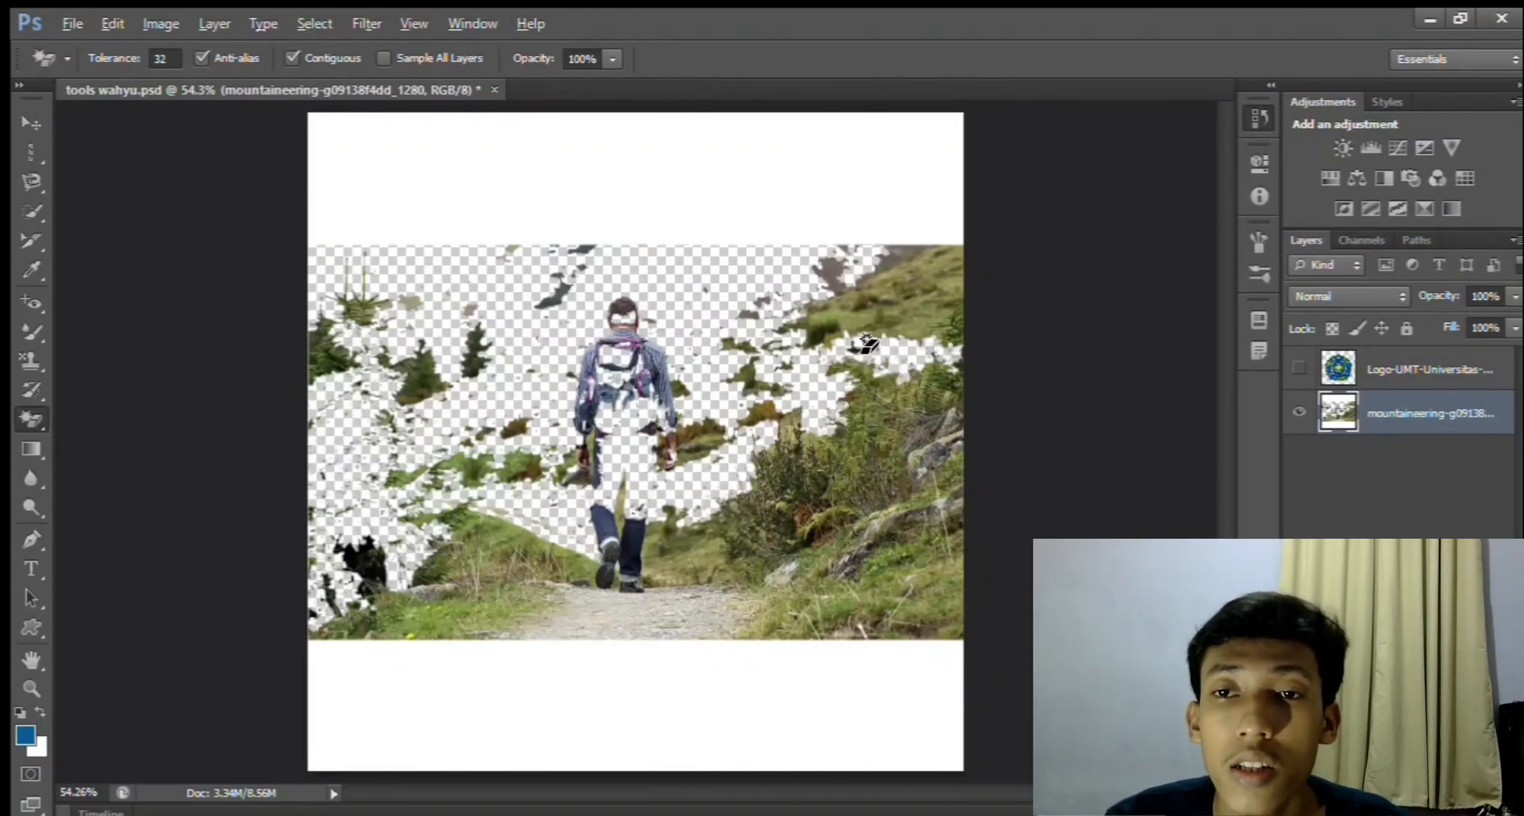
# Undo all the Magic Eraser deletions on the photo
pyautogui.hotkey('ctrl', 'alt', 'z')
pyautogui.hotkey('ctrl', 'alt', 'z')
pyautogui.hotkey('ctrl', 'alt', 'z')
pyautogui.hotkey('ctrl', 'alt', 'z')
pyautogui.hotkey('ctrl', 'alt', 'z')
pyautogui.hotkey('ctrl', 'alt', 'z')
pyautogui.hotkey('ctrl', 'alt', 'z')
pyautogui.hotkey('ctrl', 'alt', 'z')
pyautogui.hotkey('ctrl', 'alt', 'z')
pyautogui.hotkey('ctrl', 'alt', 'z')
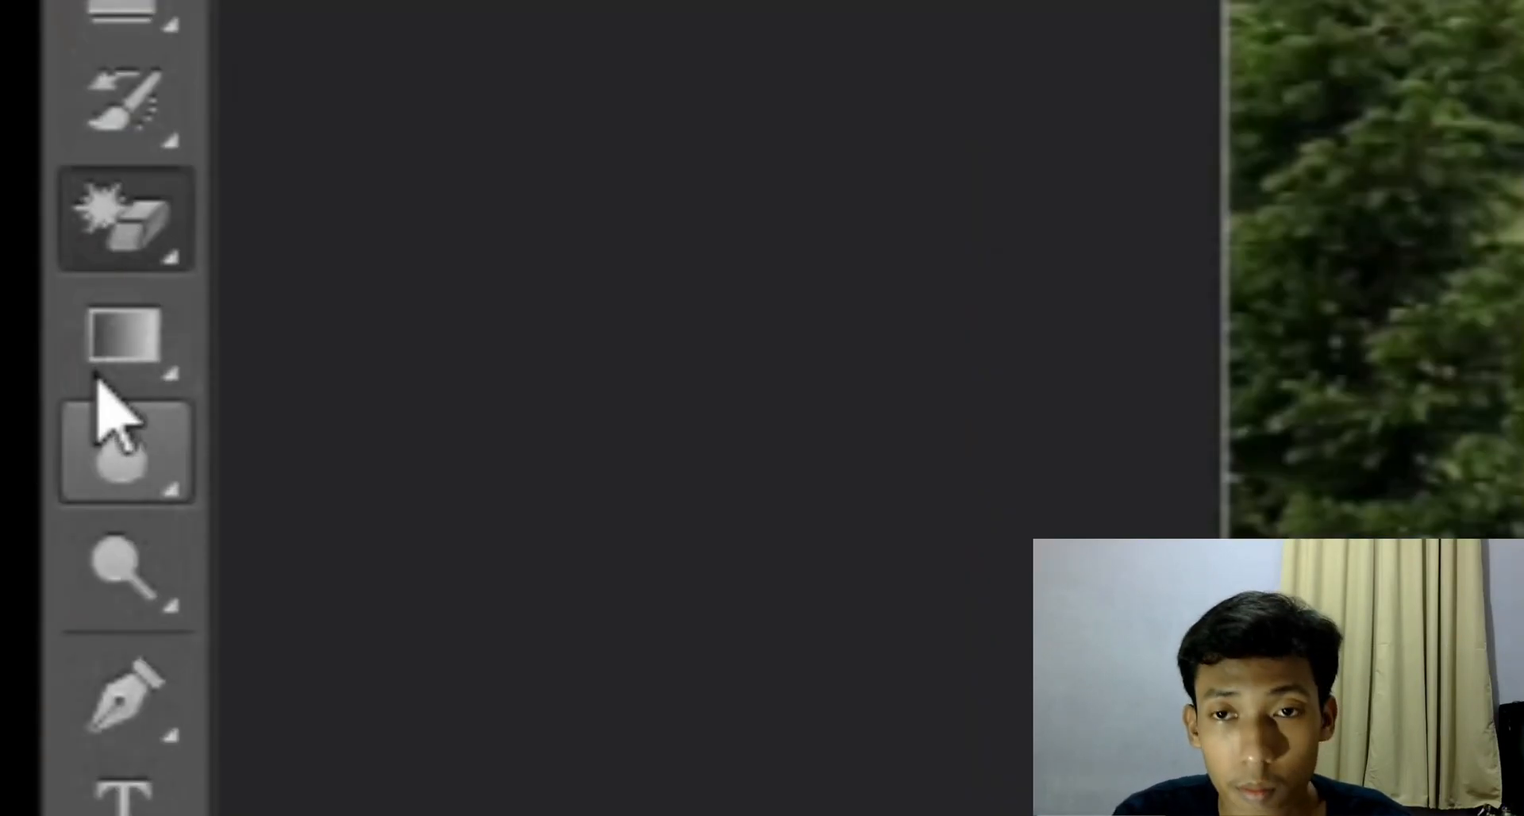
# Draw reversed linear blue-to-white gradients across the photo, first at 100% and then at 28% opacity, and undo them
pyautogui.click(127, 334)
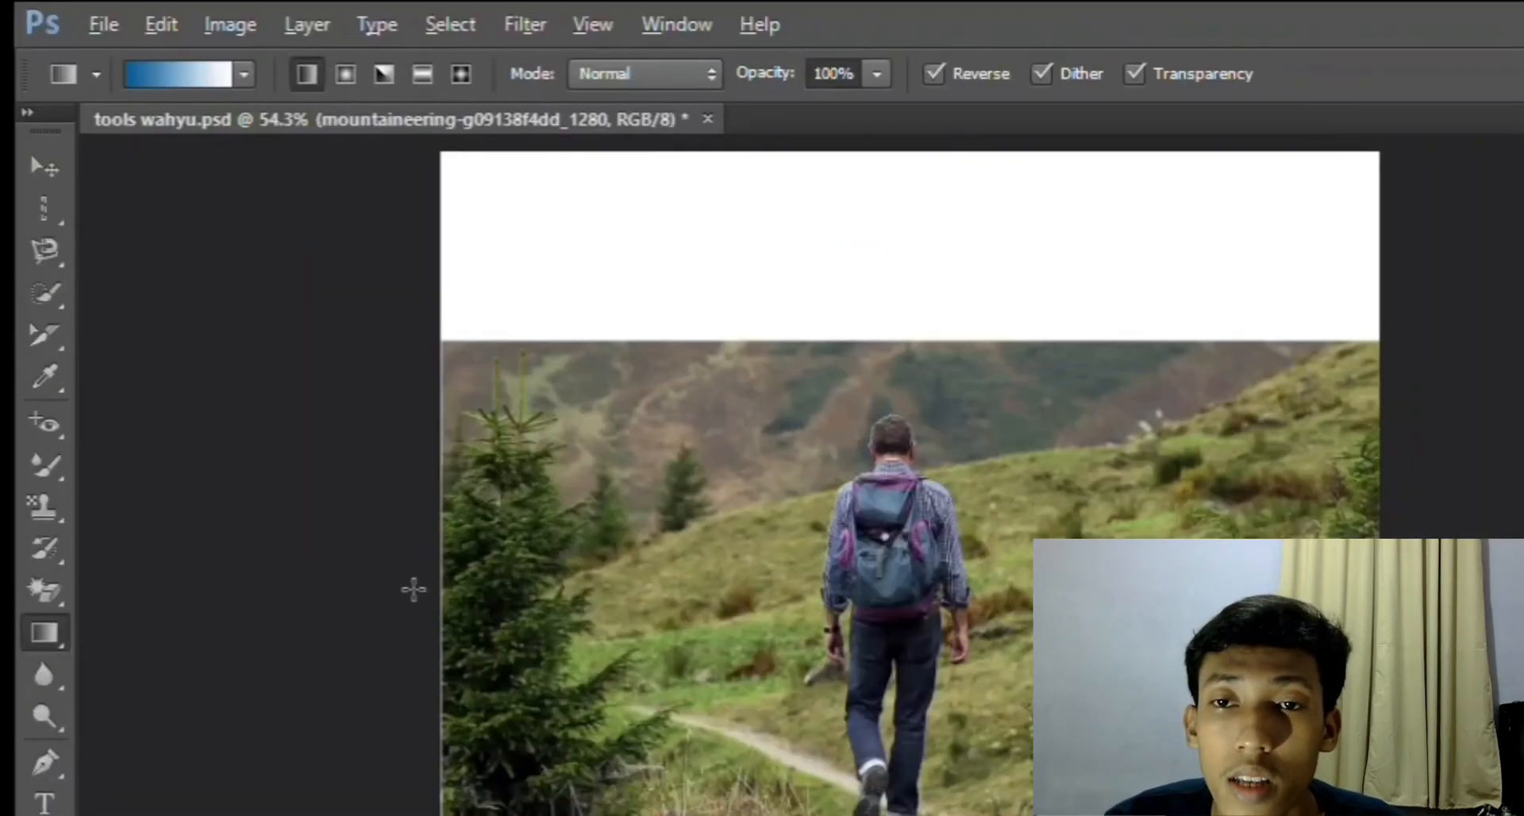
pyautogui.moveTo(608, 347); pyautogui.dragTo(766, 417)
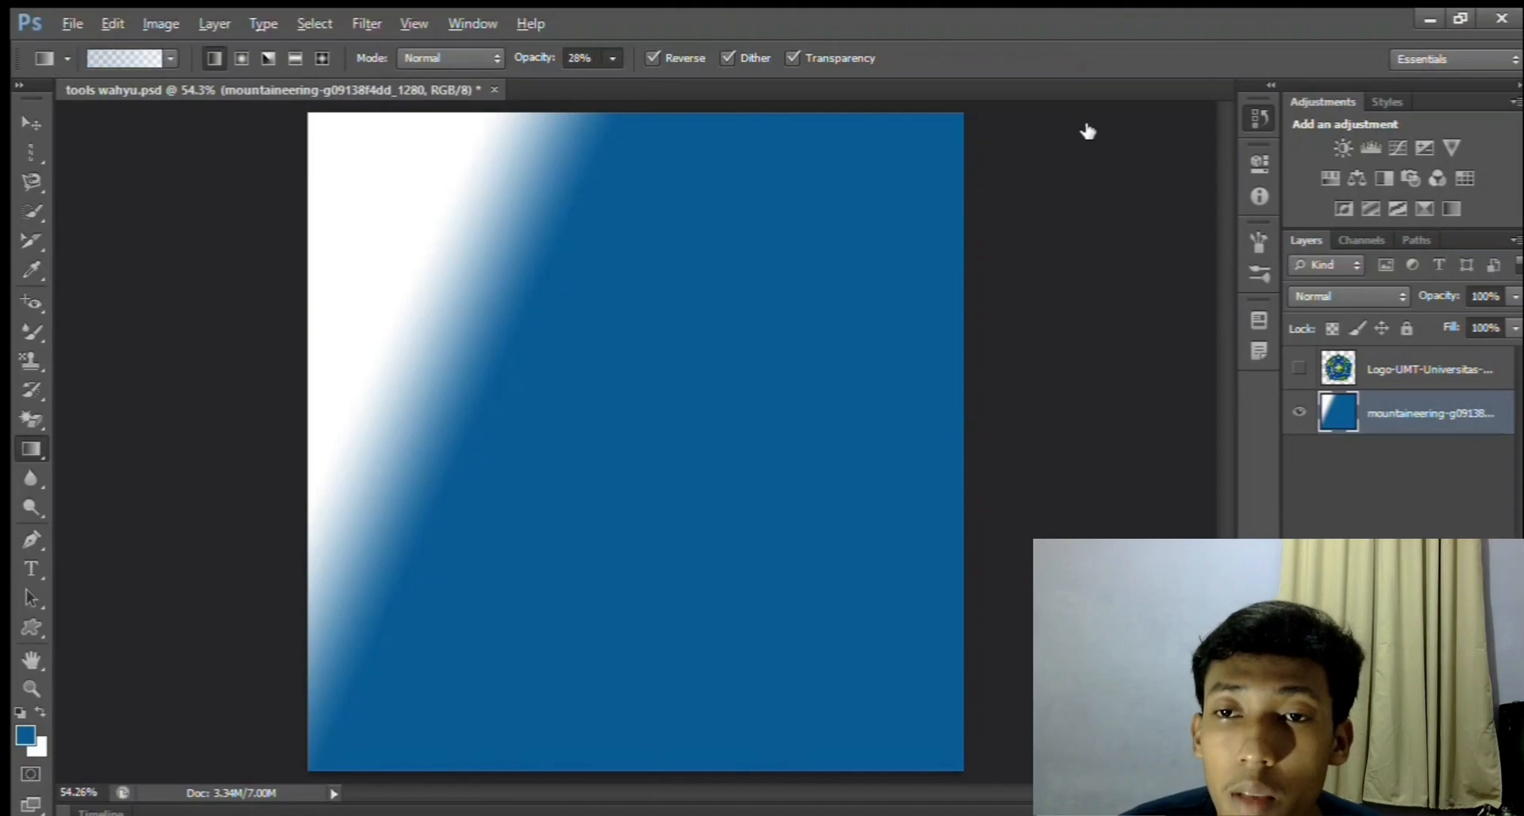
pyautogui.hotkey('ctrl', 'z')
pyautogui.moveTo(553, 361); pyautogui.dragTo(552, 358)
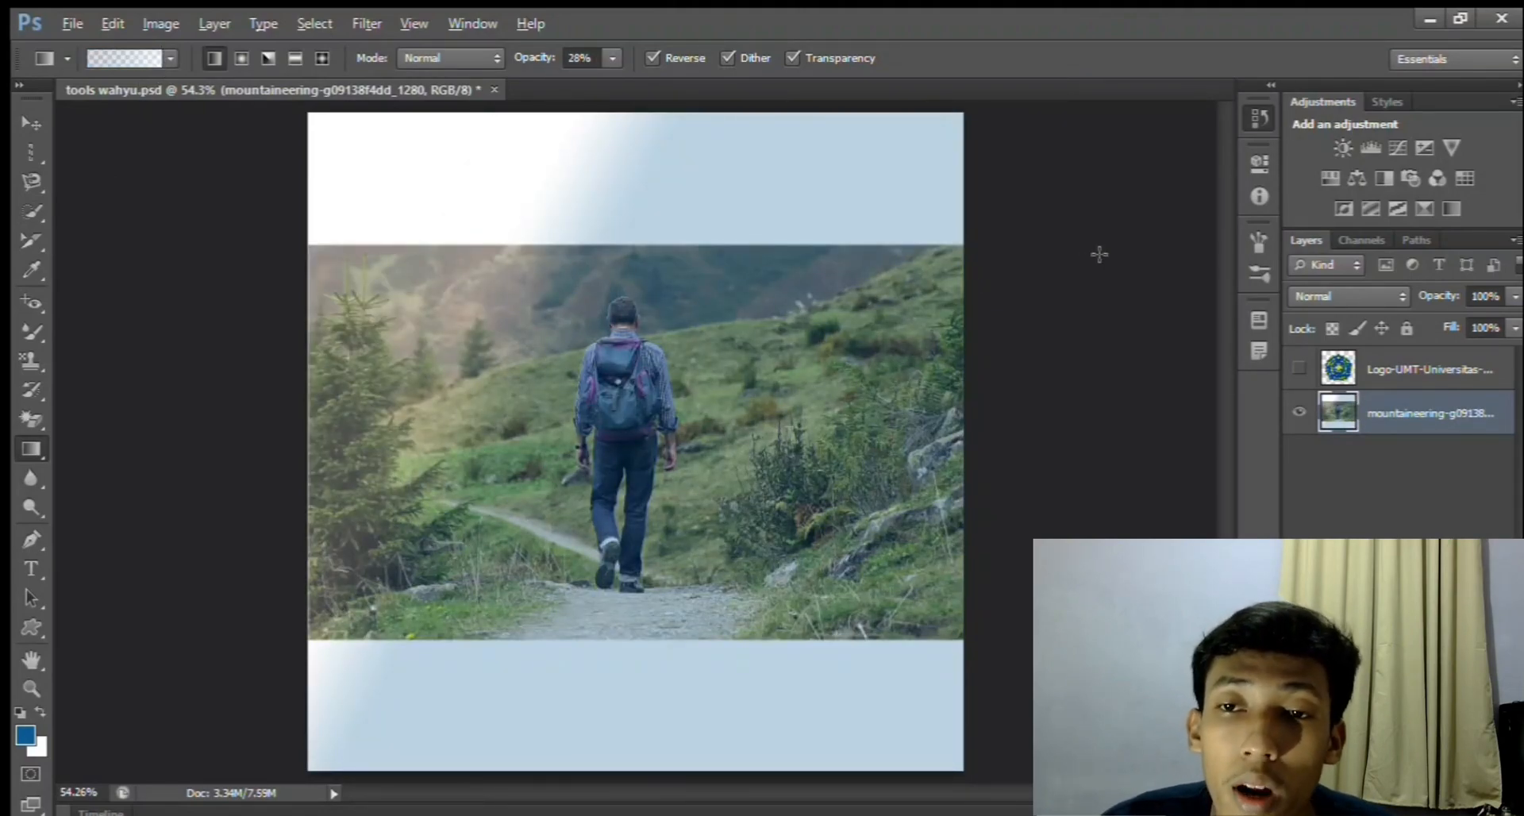
pyautogui.hotkey('ctrl', 'z')
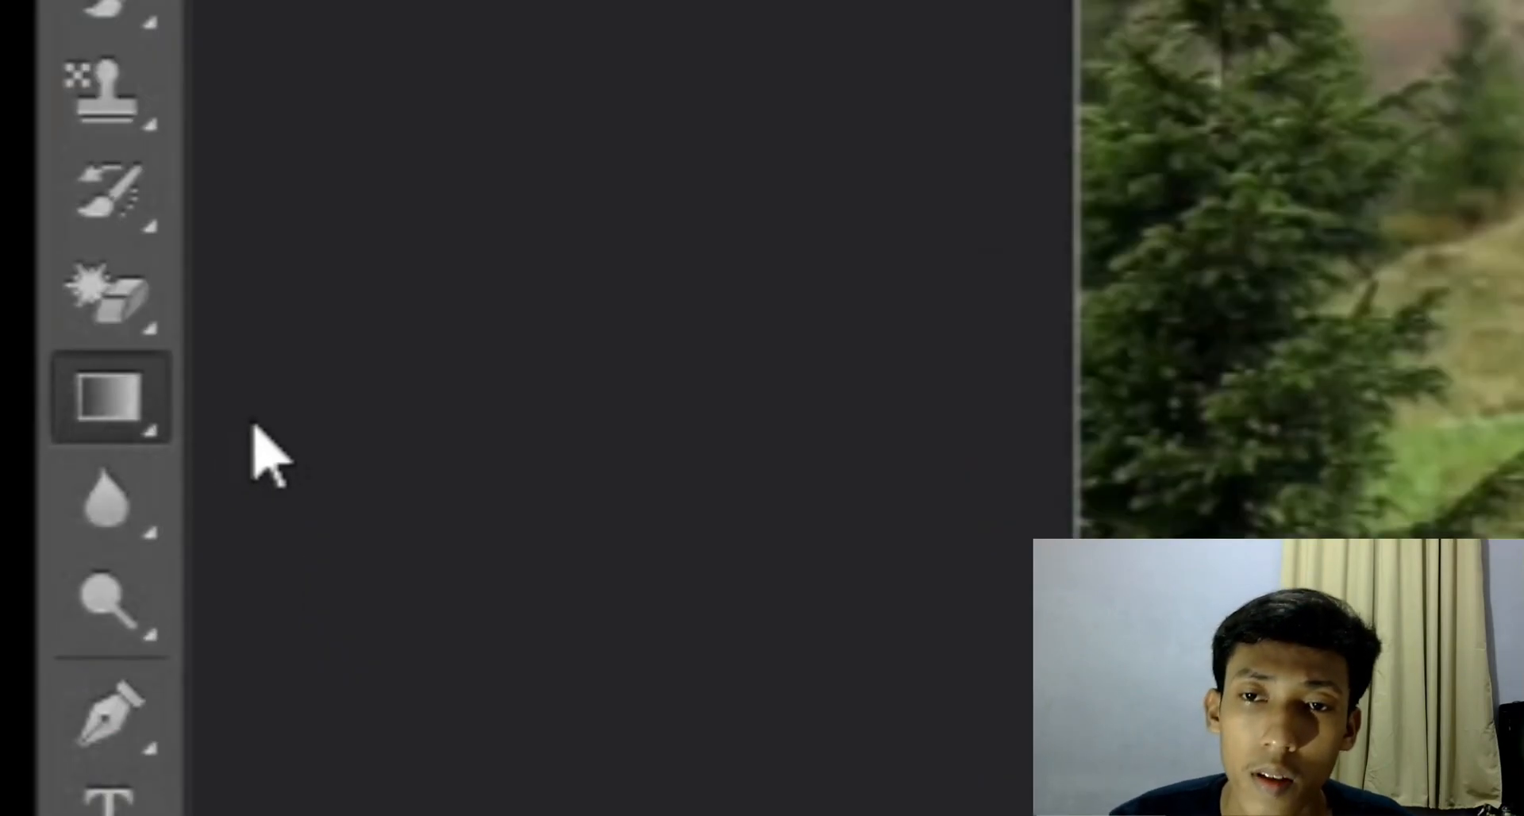
# Fill the mountainside and the grassy slopes on both sides of the hiker with the blue foreground color using the Paint Bucket
pyautogui.hotkey('shift', 'g')
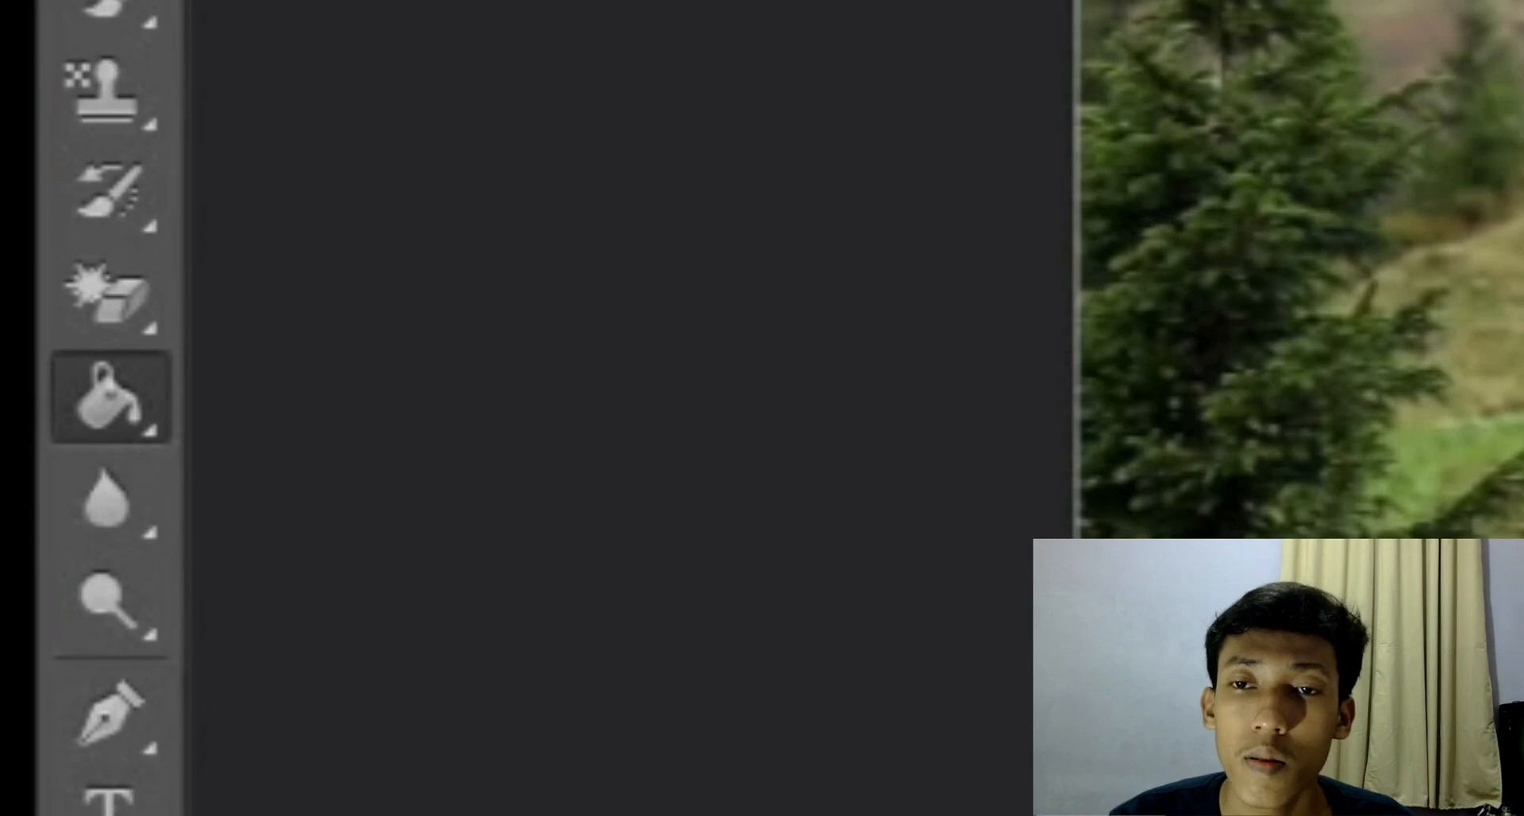
pyautogui.click(1509, 40)
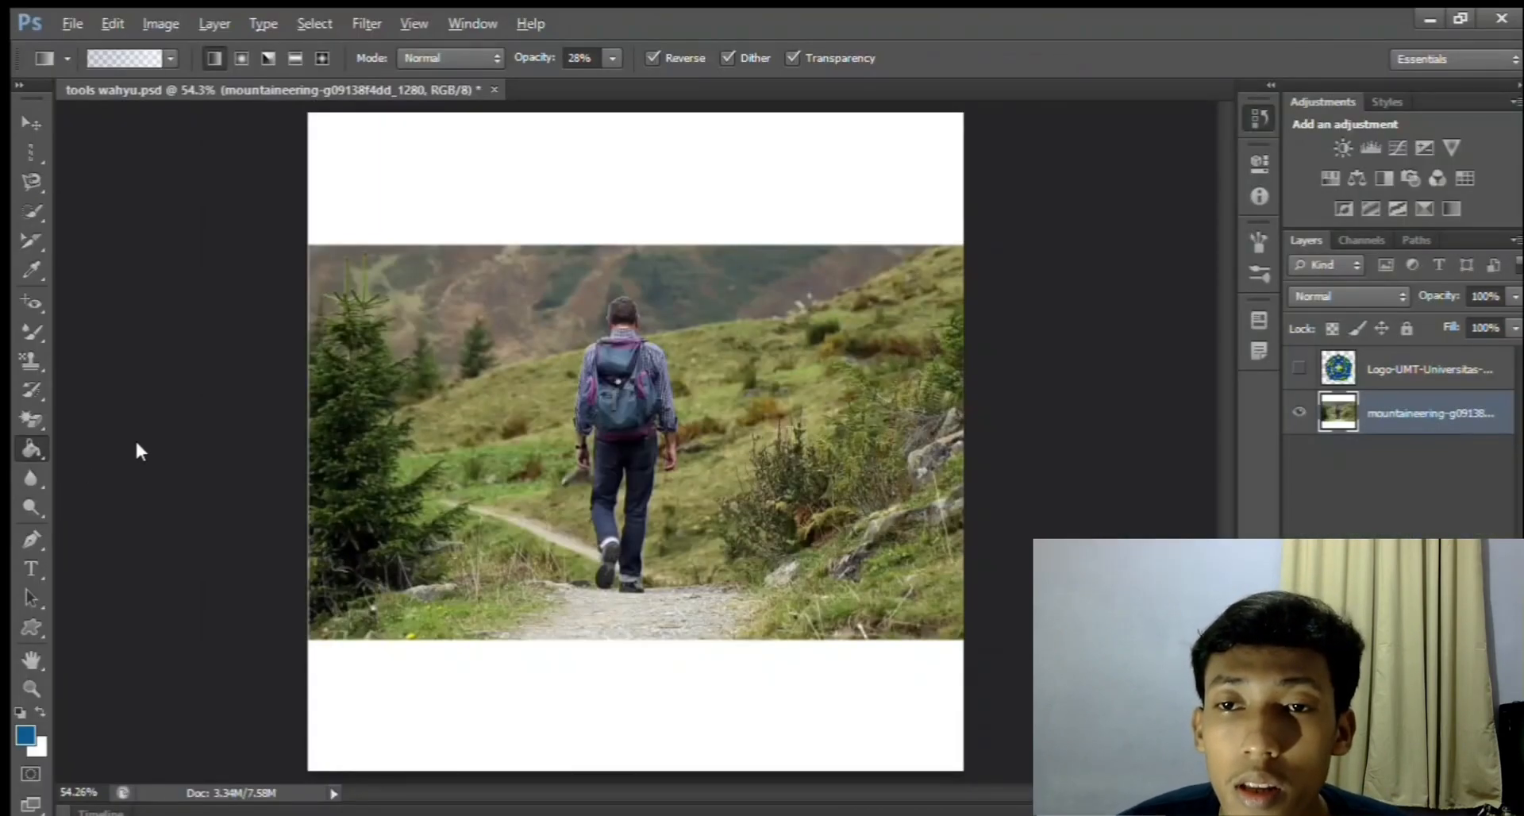
pyautogui.hotkey('shift', 'g')
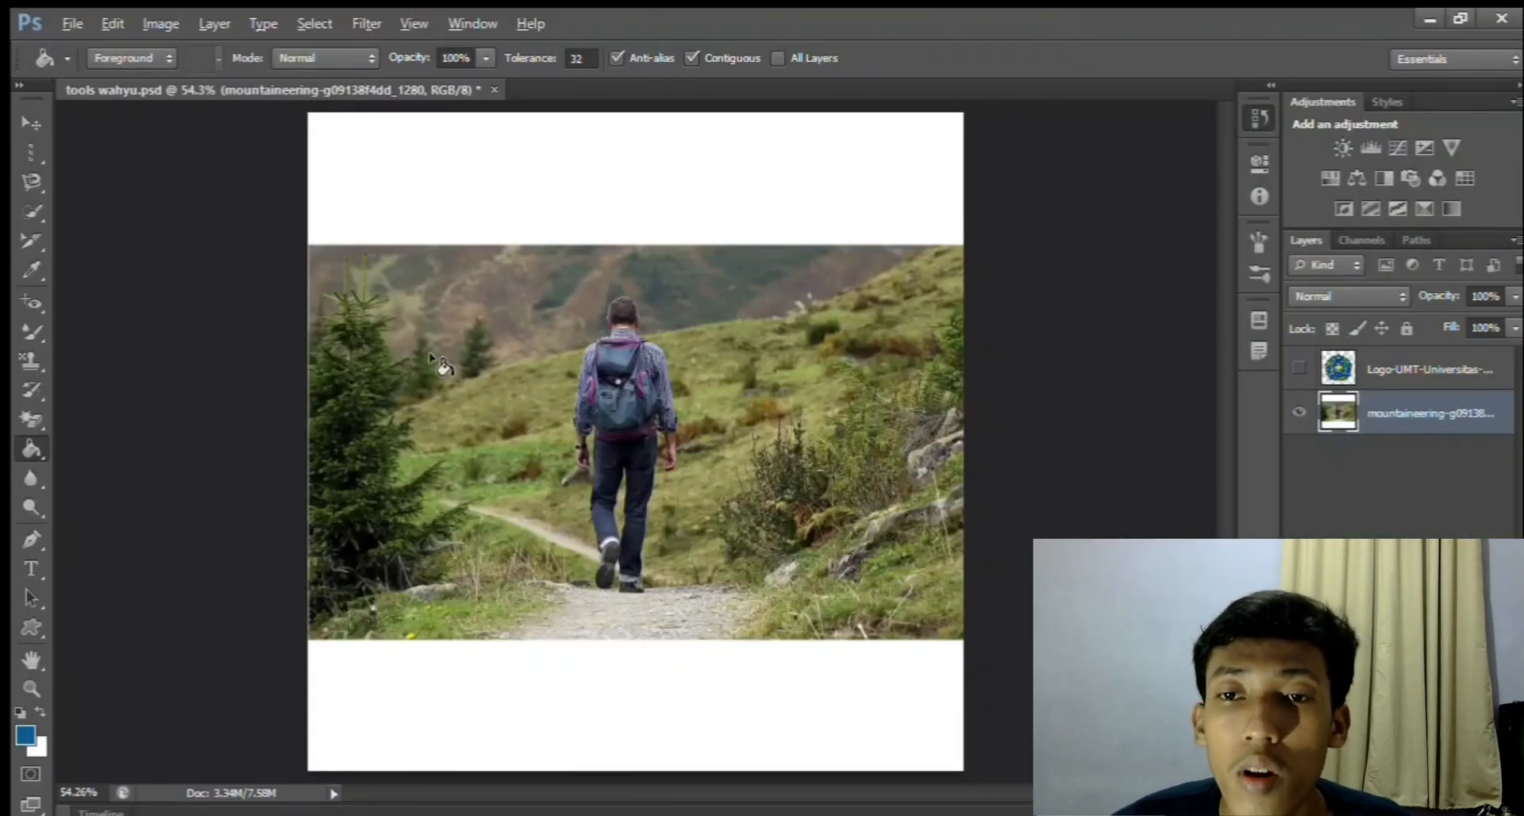
pyautogui.click(500, 311)
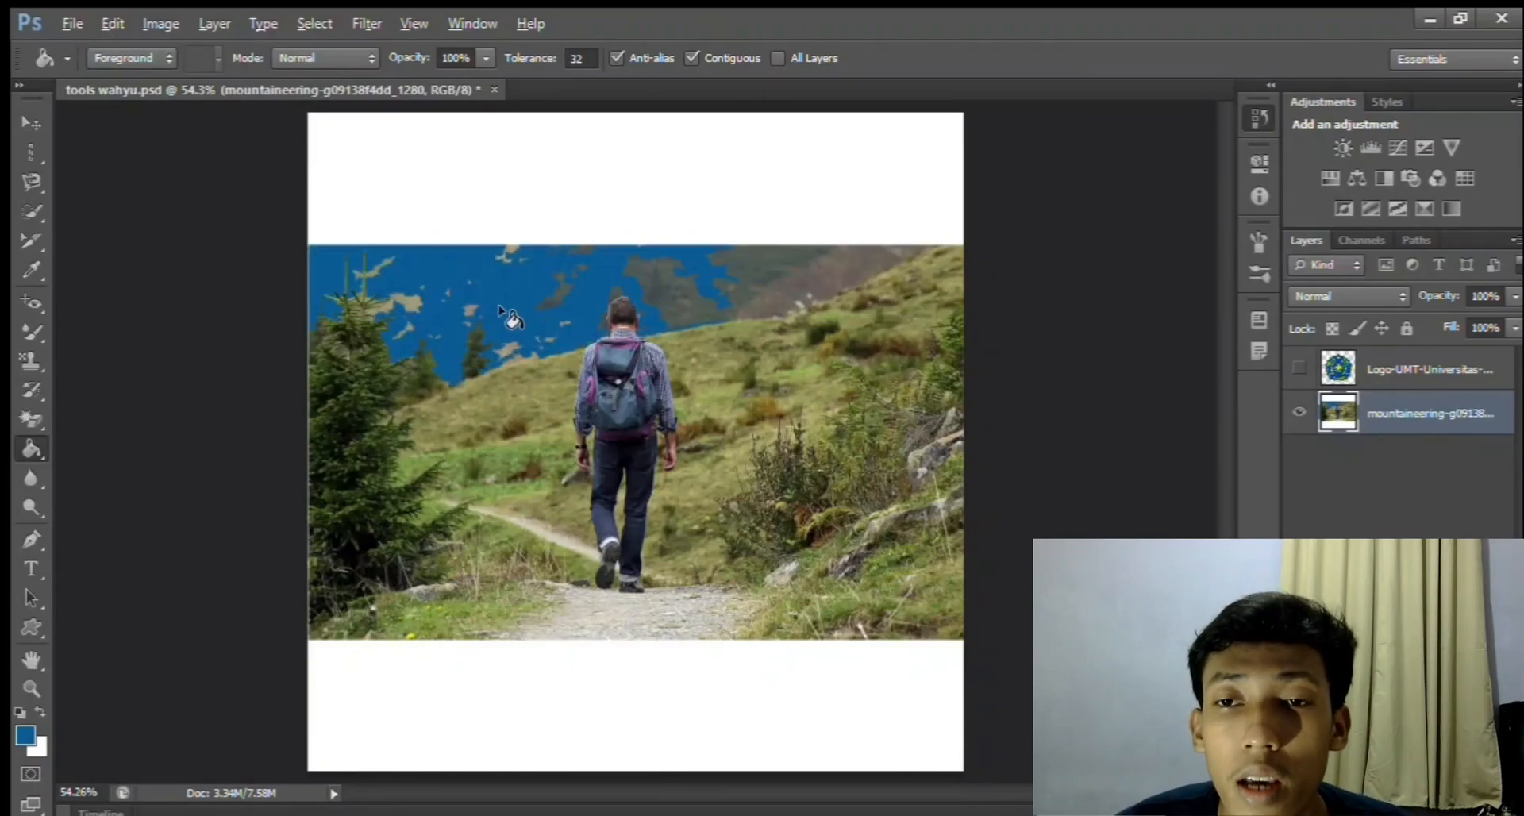
pyautogui.click(761, 266)
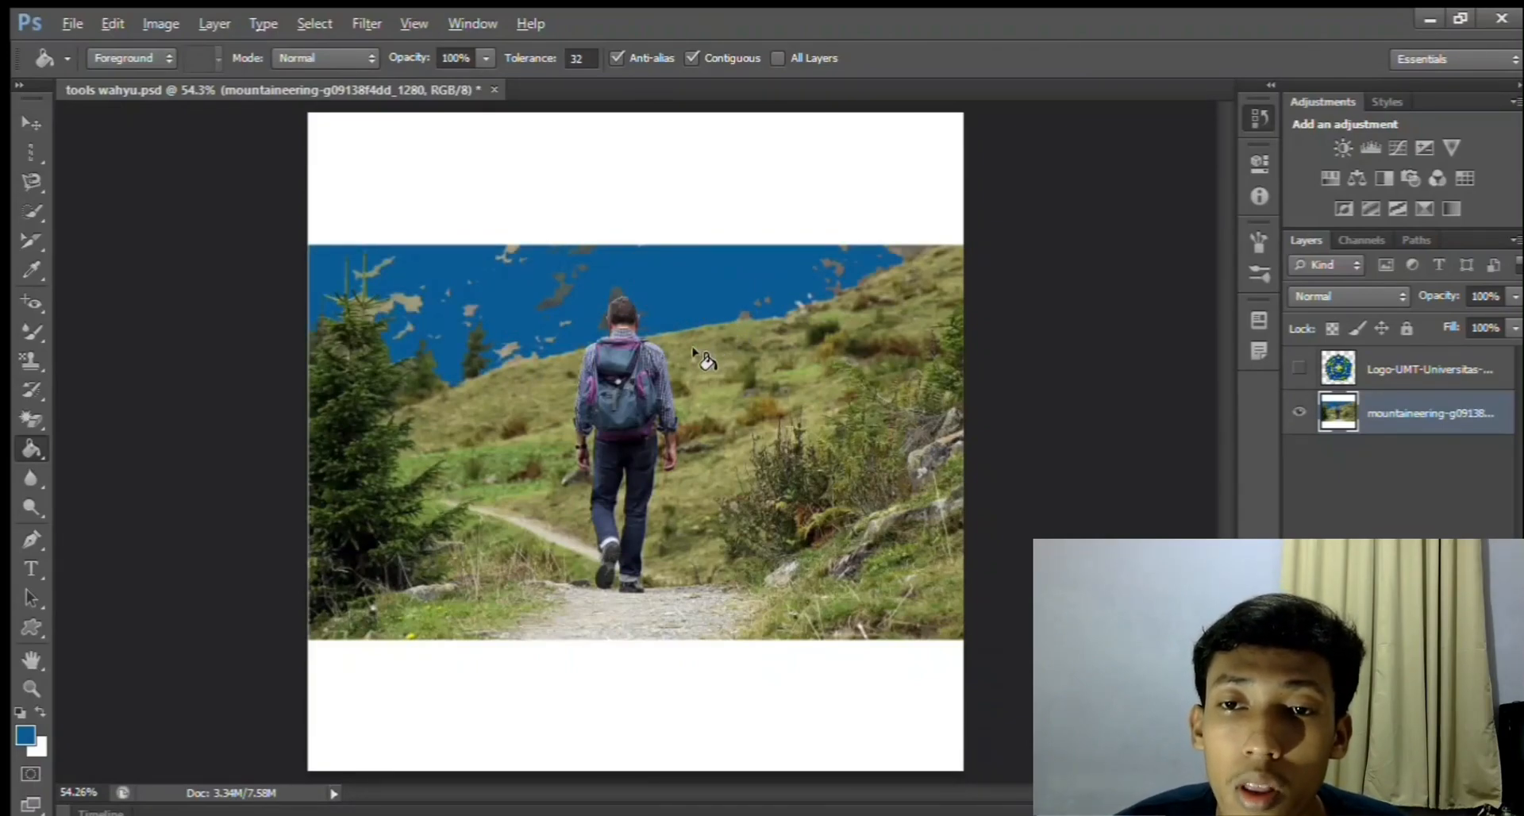
pyautogui.click(449, 433)
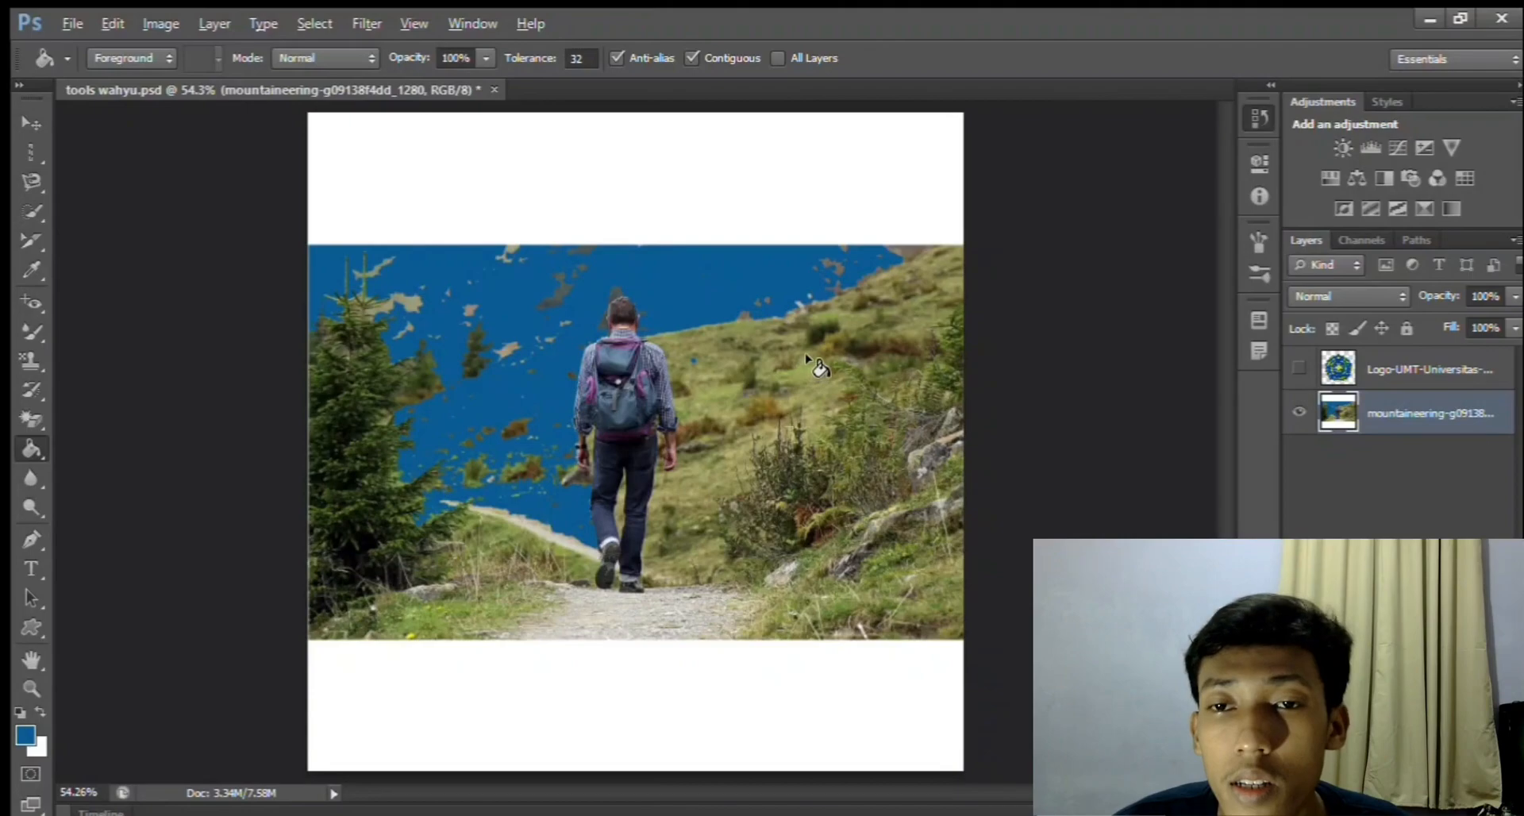
pyautogui.click(748, 365)
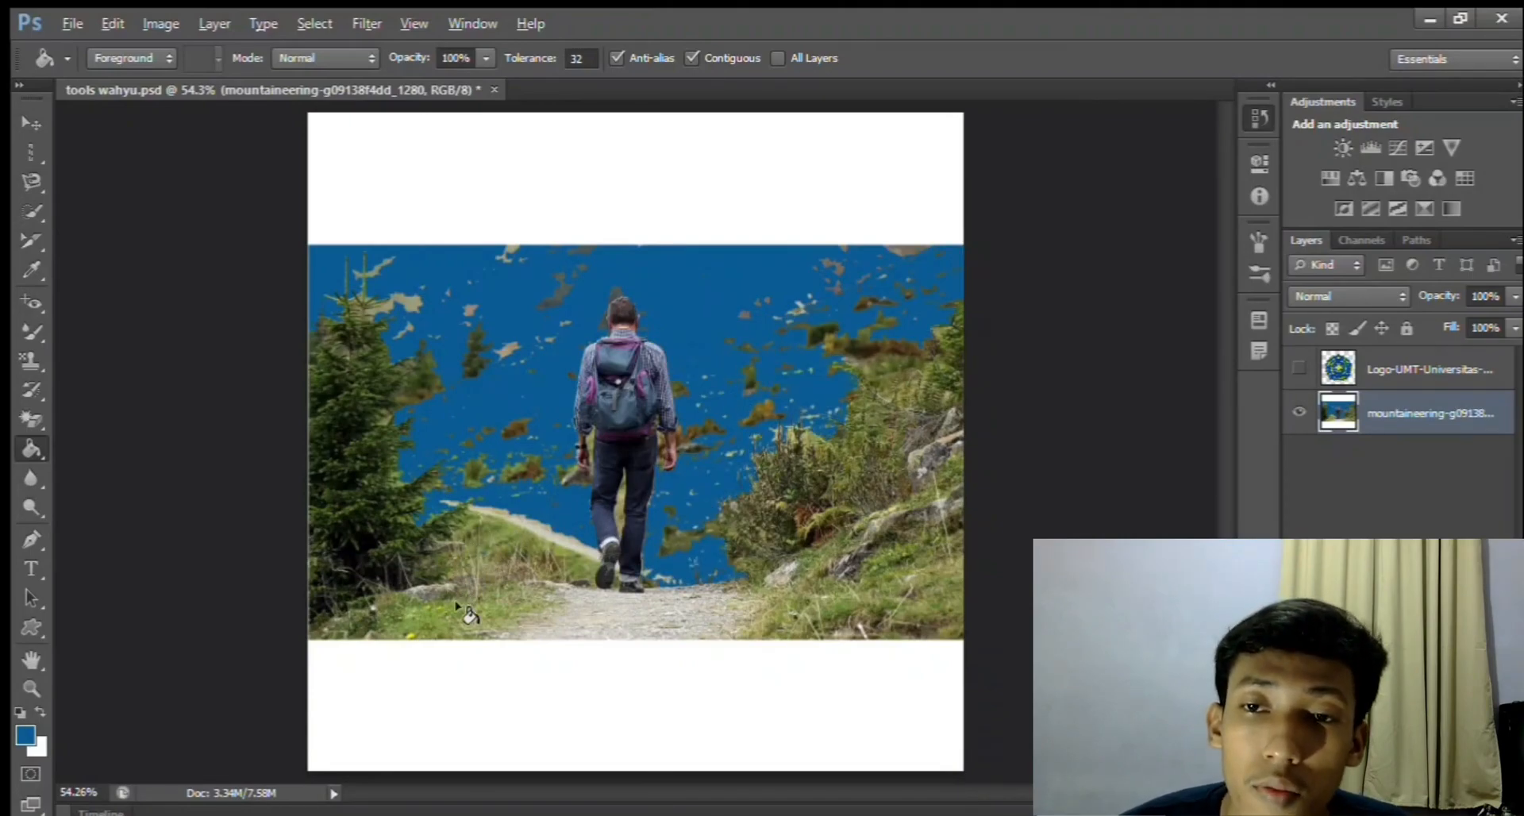
# Fill the gravel path at the hiker's feet with the blue foreground color and undo all the Paint Bucket fills
pyautogui.click(566, 625)
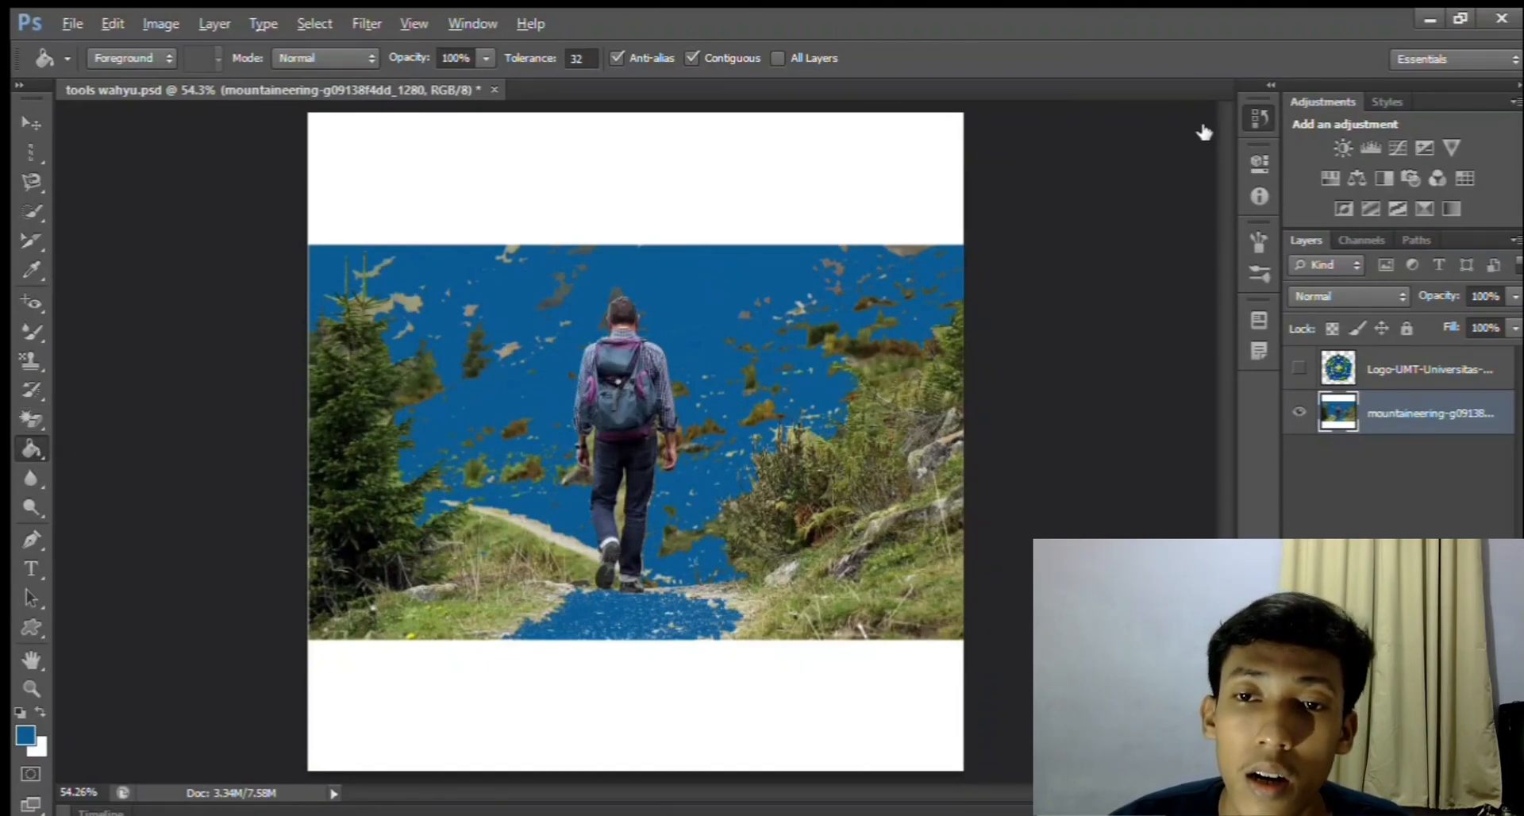
pyautogui.hotkey('ctrl', 'z')
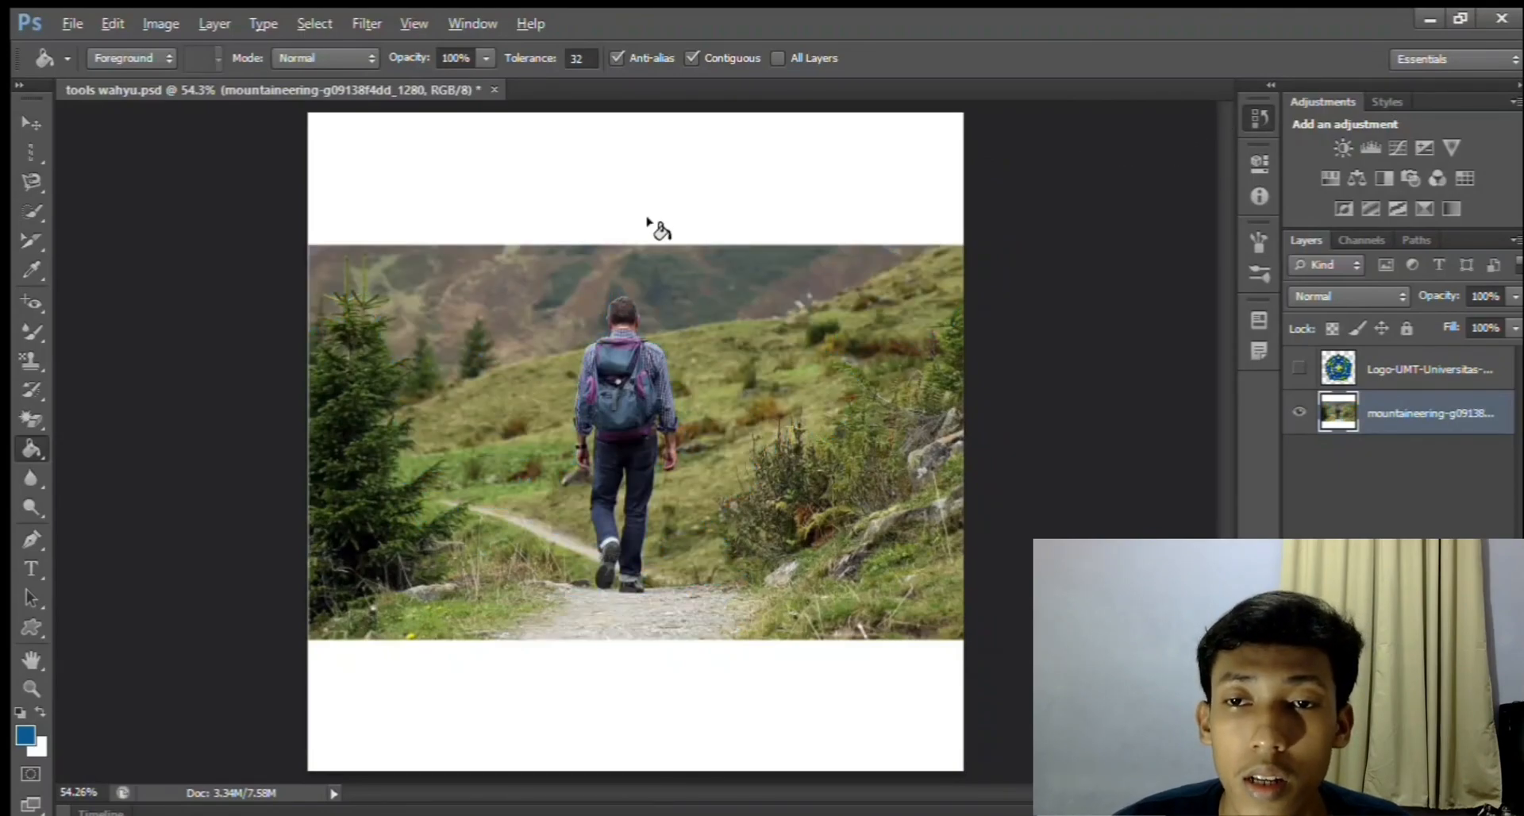
# Try the Blur tool group on the hiker, sharpening his figure with the Sharpen tool at 50% strength
pyautogui.click(35, 477)
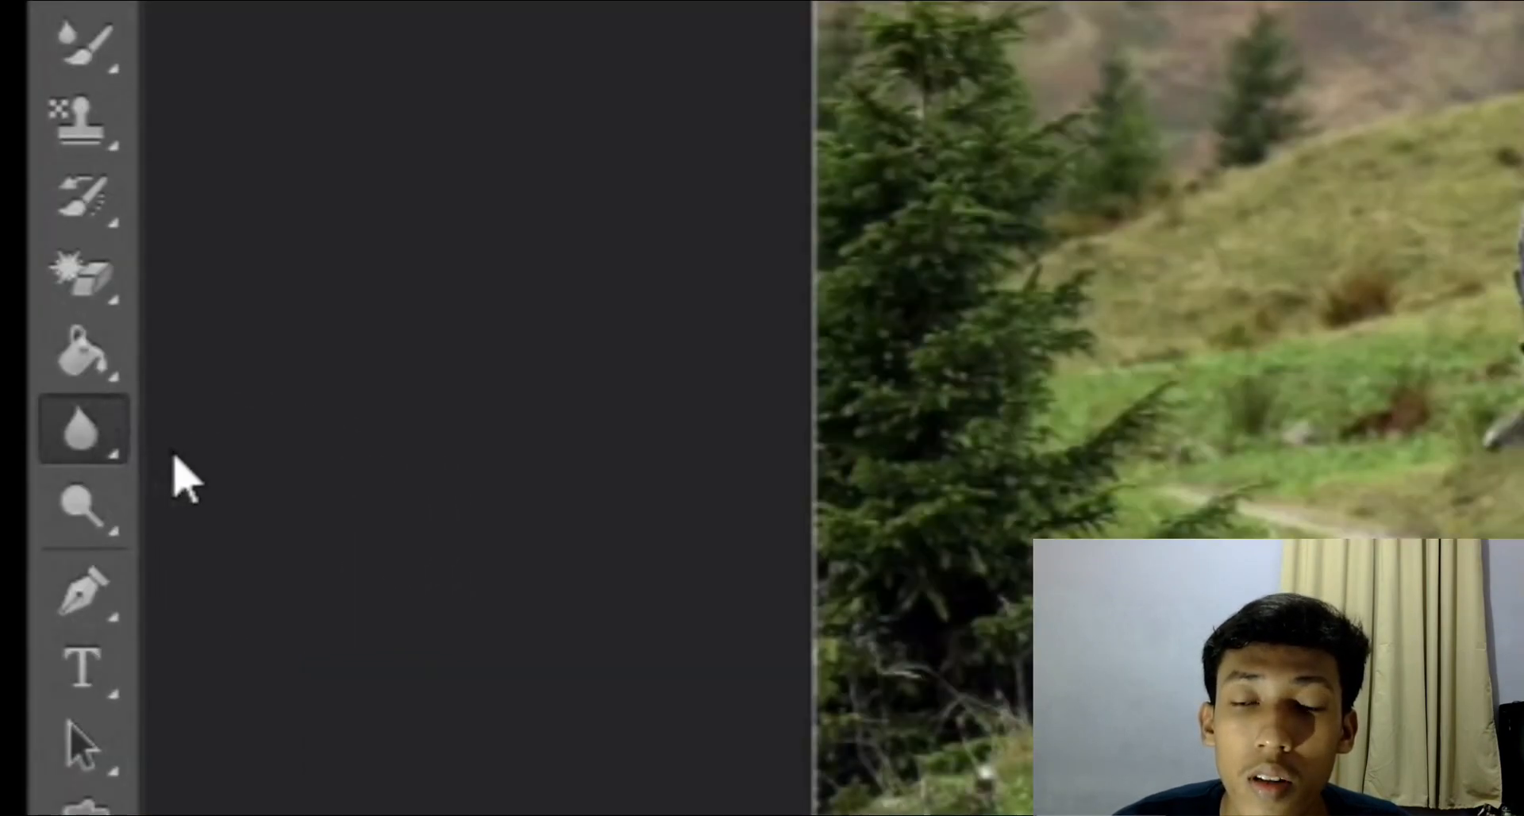
pyautogui.click(215, 486)
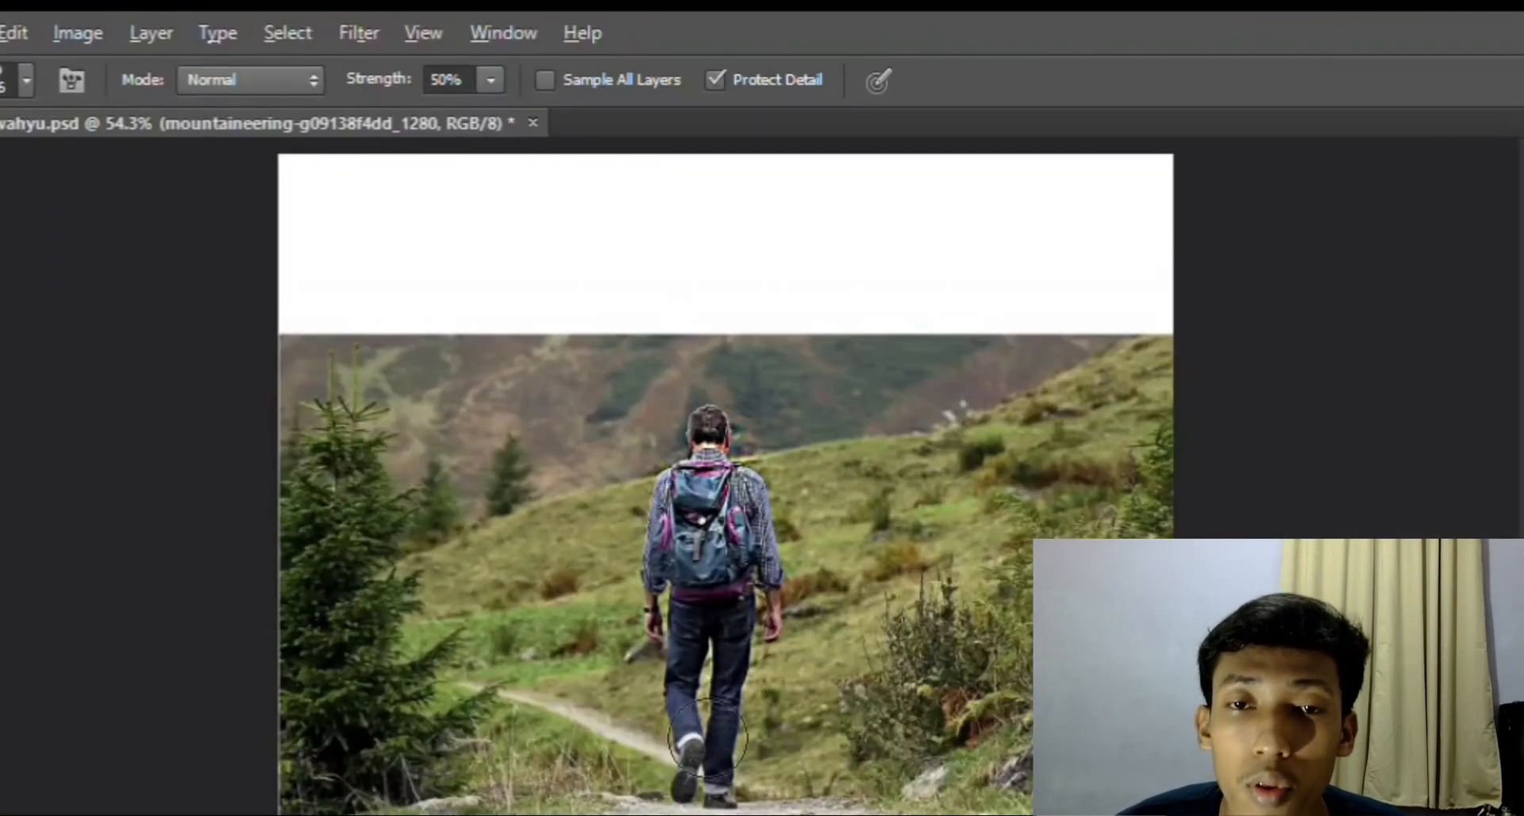
pyautogui.moveTo(707, 739)
pyautogui.mouseDown()
pyautogui.moveTo(734, 718)
pyautogui.moveTo(690, 675)
pyautogui.moveTo(474, 586)
pyautogui.moveTo(429, 493)
pyautogui.mouseUp()
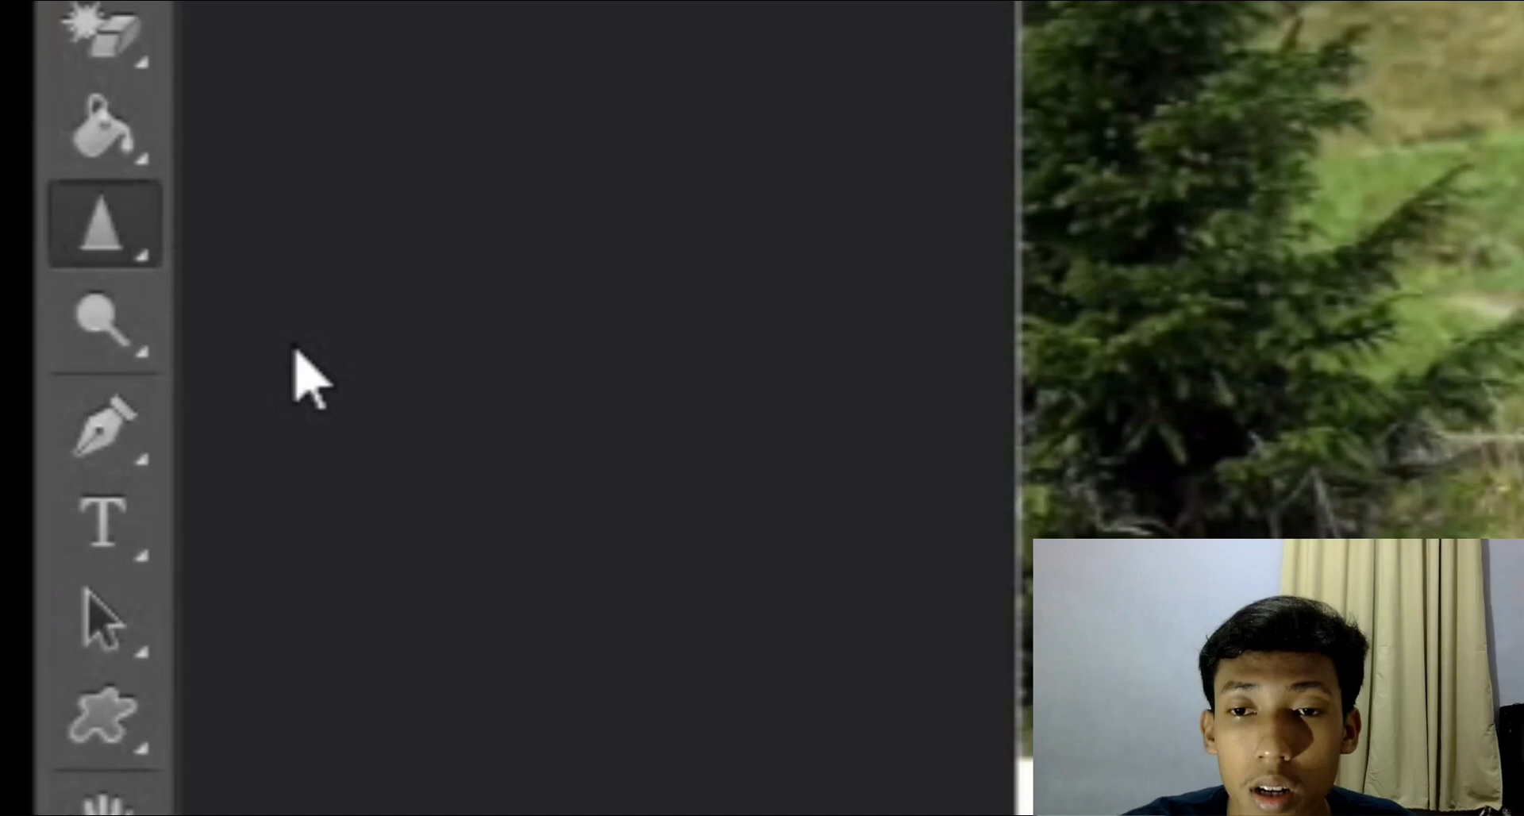
# Smudge the hiker's collar, shoulders, sleeves and the upper edge of the backpack with the Smudge tool
pyautogui.hotkey('shift', 'r')
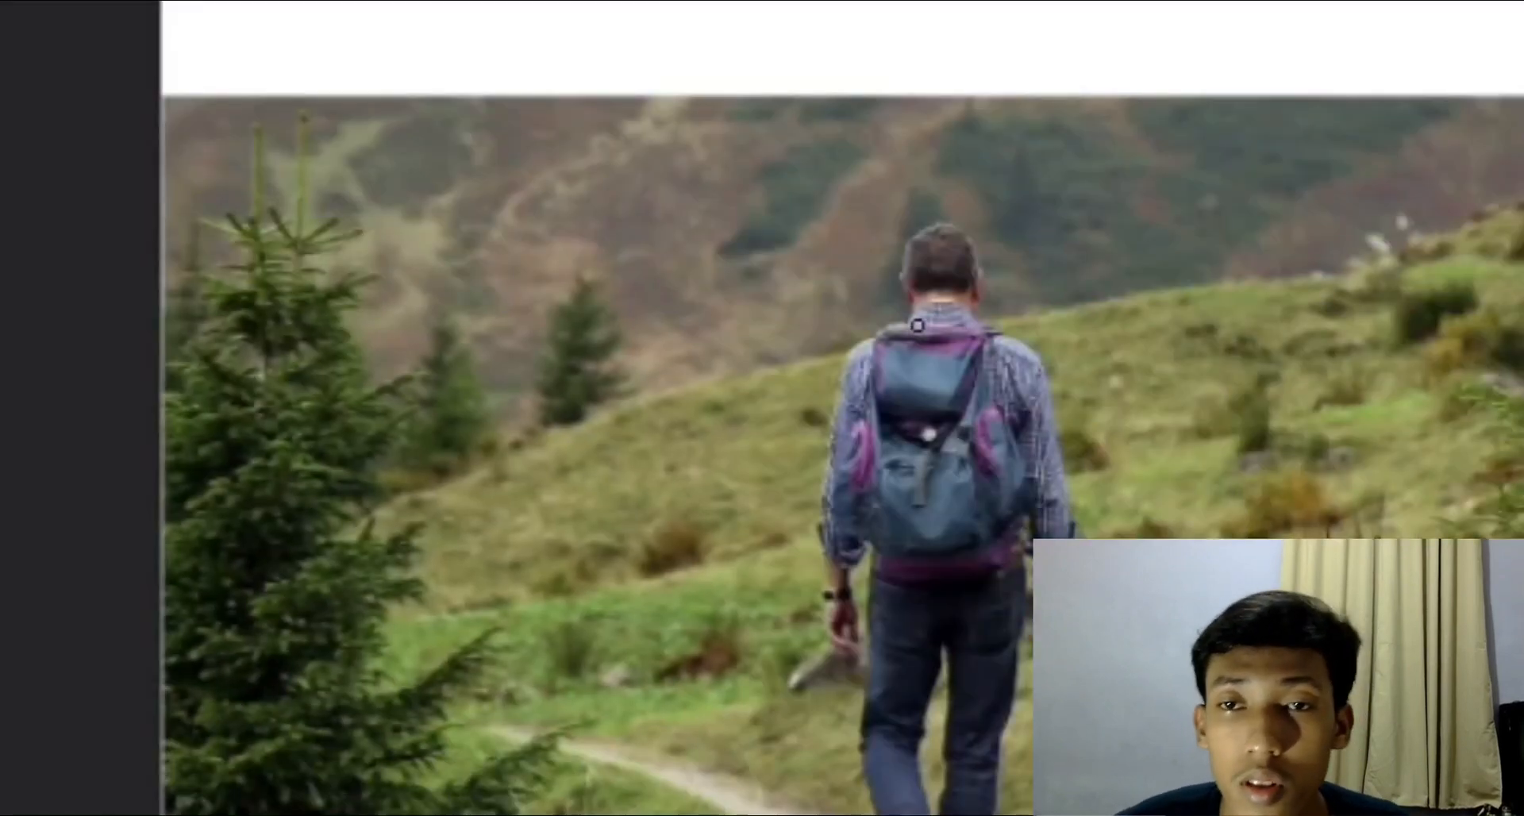
pyautogui.moveTo(909, 358); pyautogui.dragTo(919, 337)
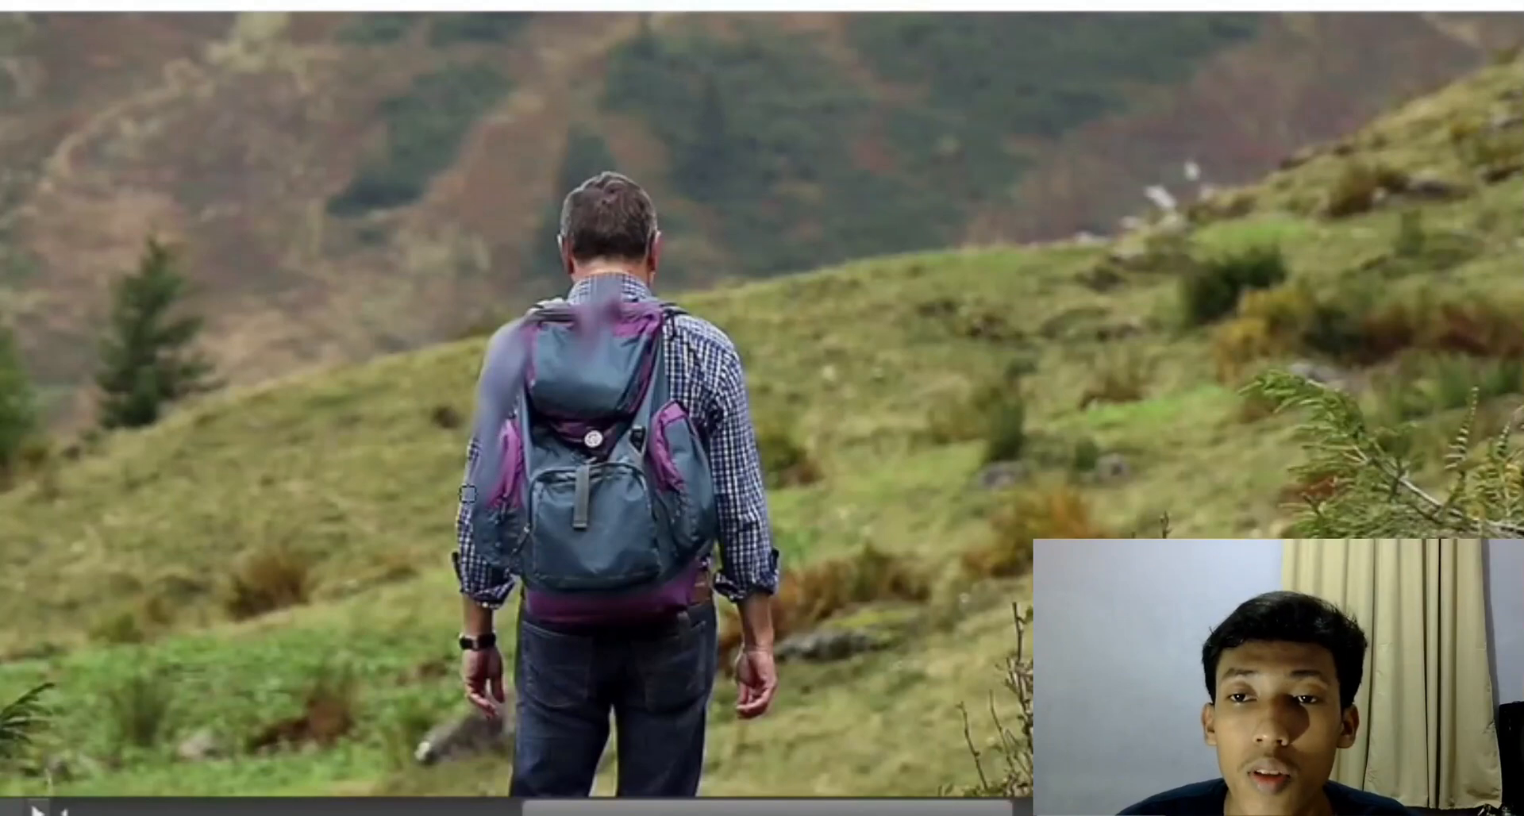
pyautogui.moveTo(450, 557)
pyautogui.mouseDown()
pyautogui.moveTo(484, 592)
pyautogui.moveTo(492, 501)
pyautogui.moveTo(624, 341)
pyautogui.mouseUp()
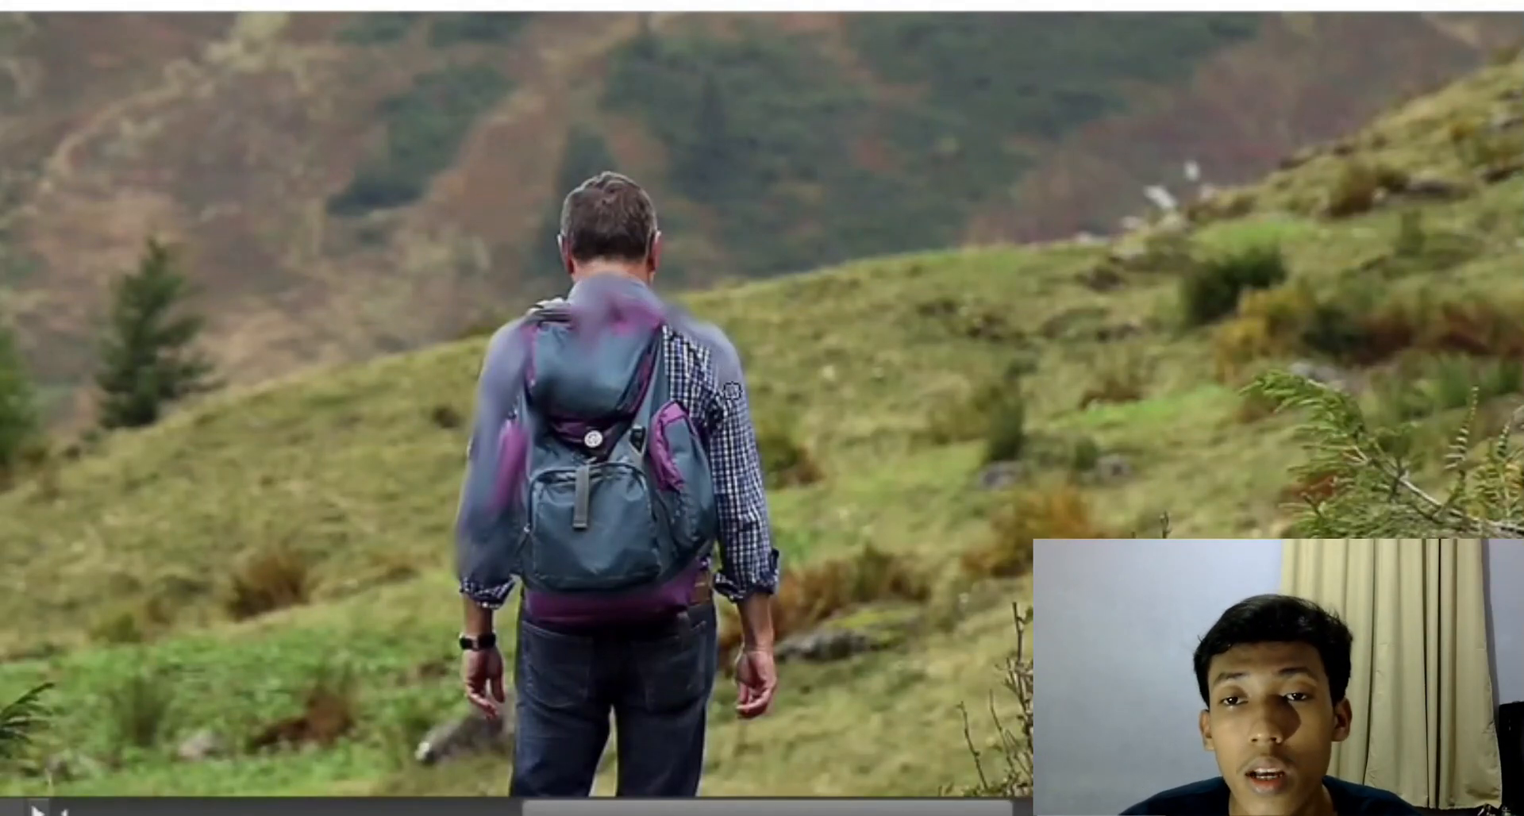
pyautogui.moveTo(729, 378)
pyautogui.mouseDown()
pyautogui.moveTo(718, 342)
pyautogui.moveTo(676, 400)
pyautogui.moveTo(711, 479)
pyautogui.moveTo(680, 551)
pyautogui.moveTo(747, 546)
pyautogui.mouseUp()
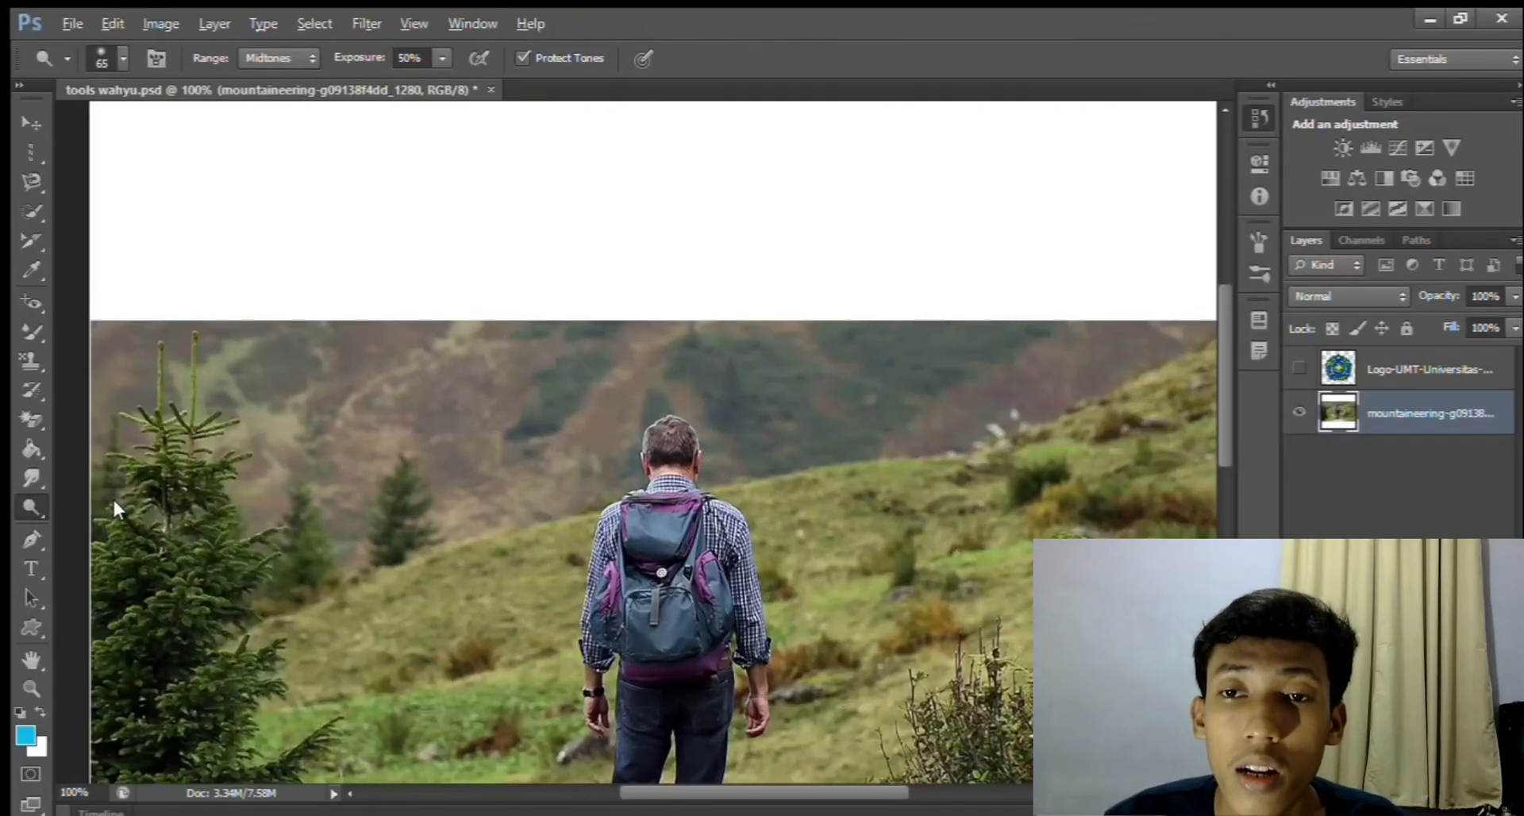
# Lighten the mountainside, fir tree and hiker with the Dodge tool, using a 65 px brush on midtones at 50% exposure
pyautogui.moveTo(286, 451)
pyautogui.mouseDown()
pyautogui.moveTo(343, 441)
pyautogui.moveTo(230, 436)
pyautogui.moveTo(371, 434)
pyautogui.moveTo(636, 380)
pyautogui.moveTo(604, 460)
pyautogui.moveTo(794, 381)
pyautogui.moveTo(619, 471)
pyautogui.moveTo(508, 572)
pyautogui.moveTo(818, 476)
pyautogui.moveTo(873, 413)
pyautogui.moveTo(984, 369)
pyautogui.mouseUp()
pyautogui.scroll(1, 971, 422)
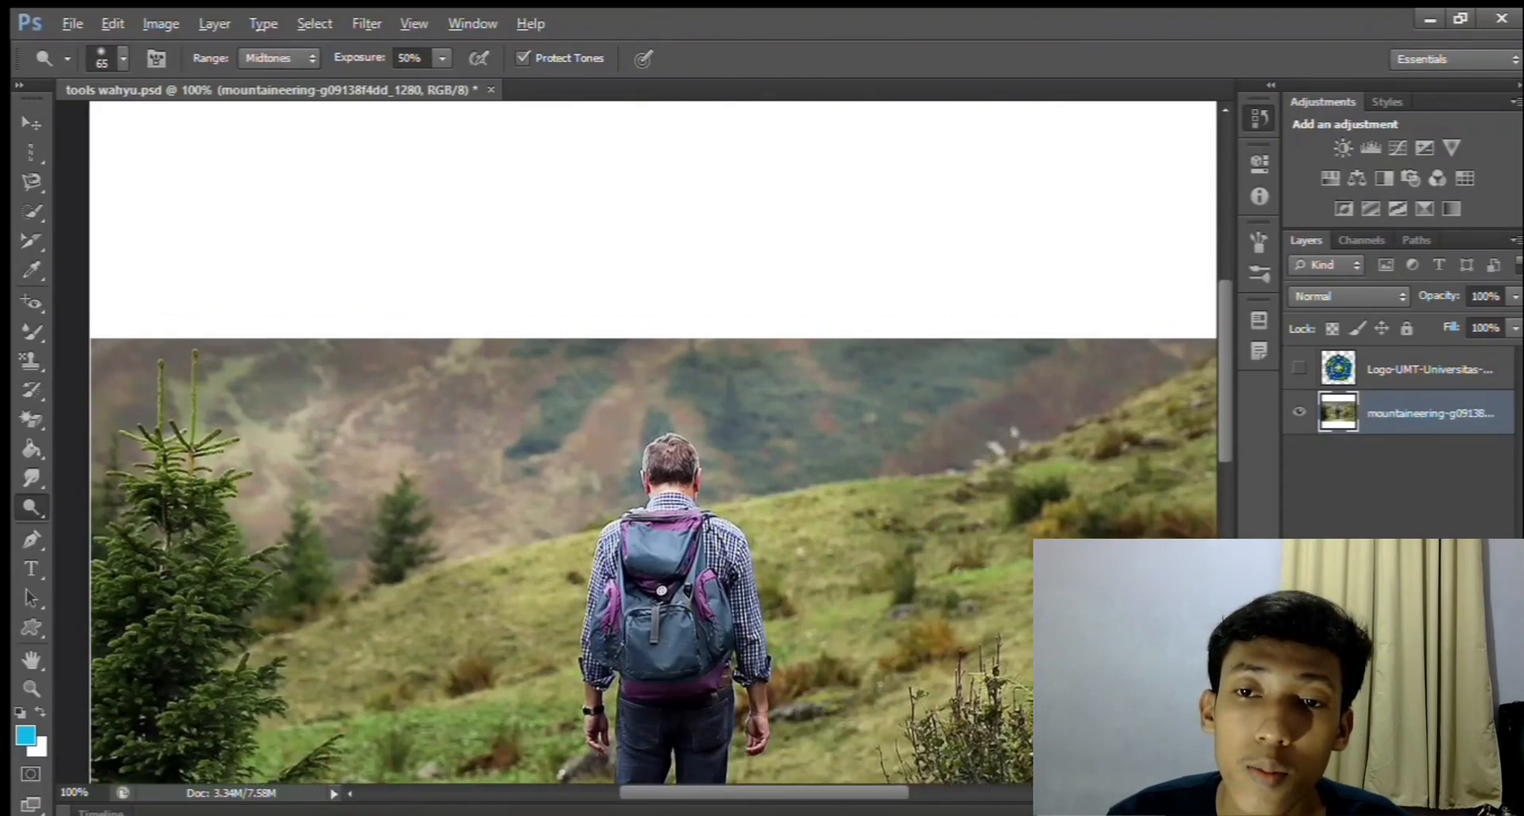
pyautogui.scroll(-6, 617, 262)
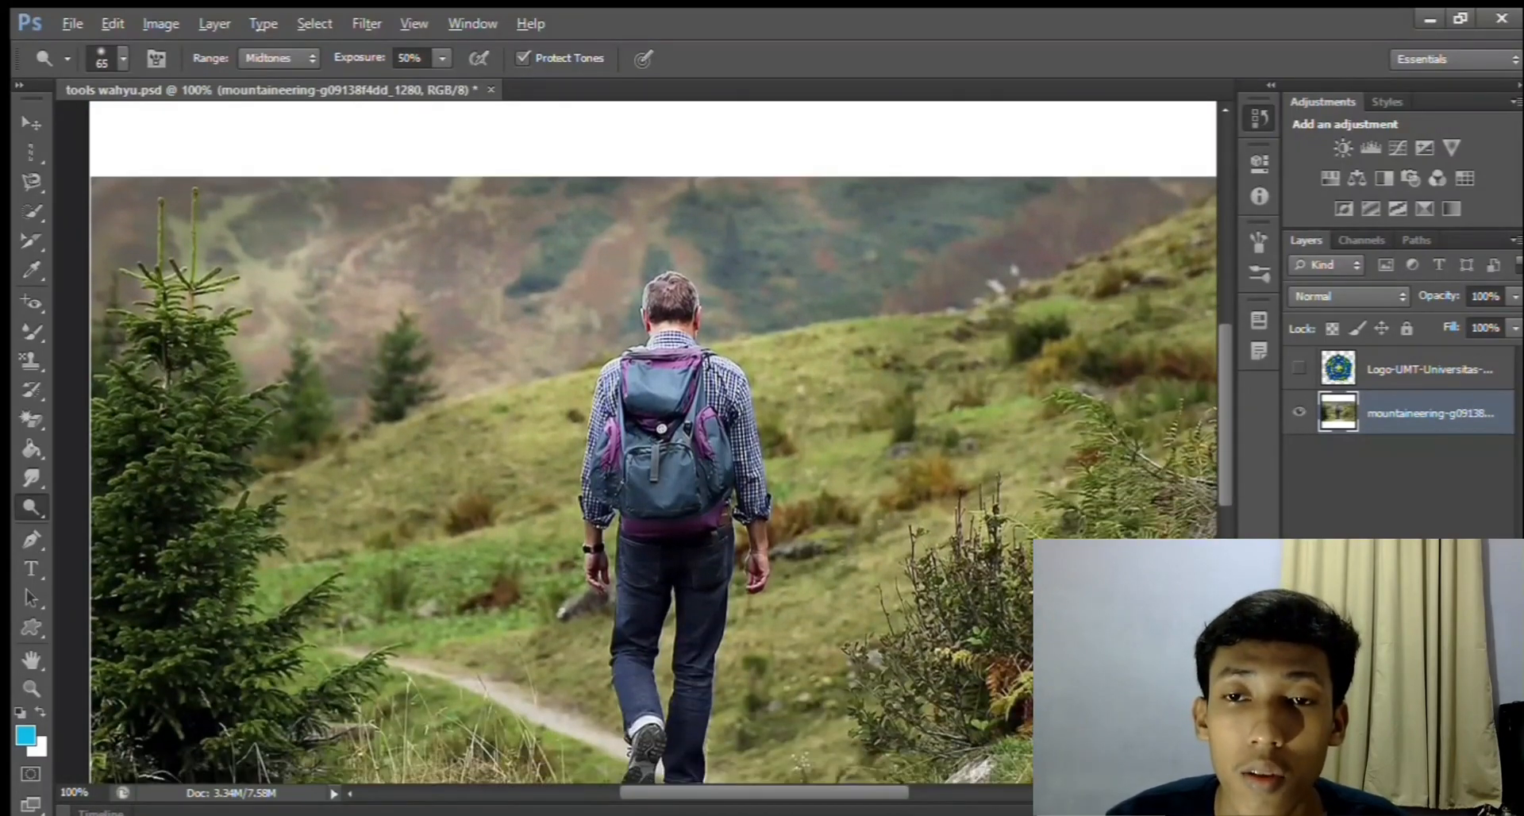
pyautogui.moveTo(616, 262)
pyautogui.mouseDown()
pyautogui.moveTo(579, 304)
pyautogui.moveTo(426, 288)
pyautogui.moveTo(518, 275)
pyautogui.moveTo(206, 325)
pyautogui.mouseUp()
pyautogui.moveTo(179, 381); pyautogui.dragTo(326, 379)
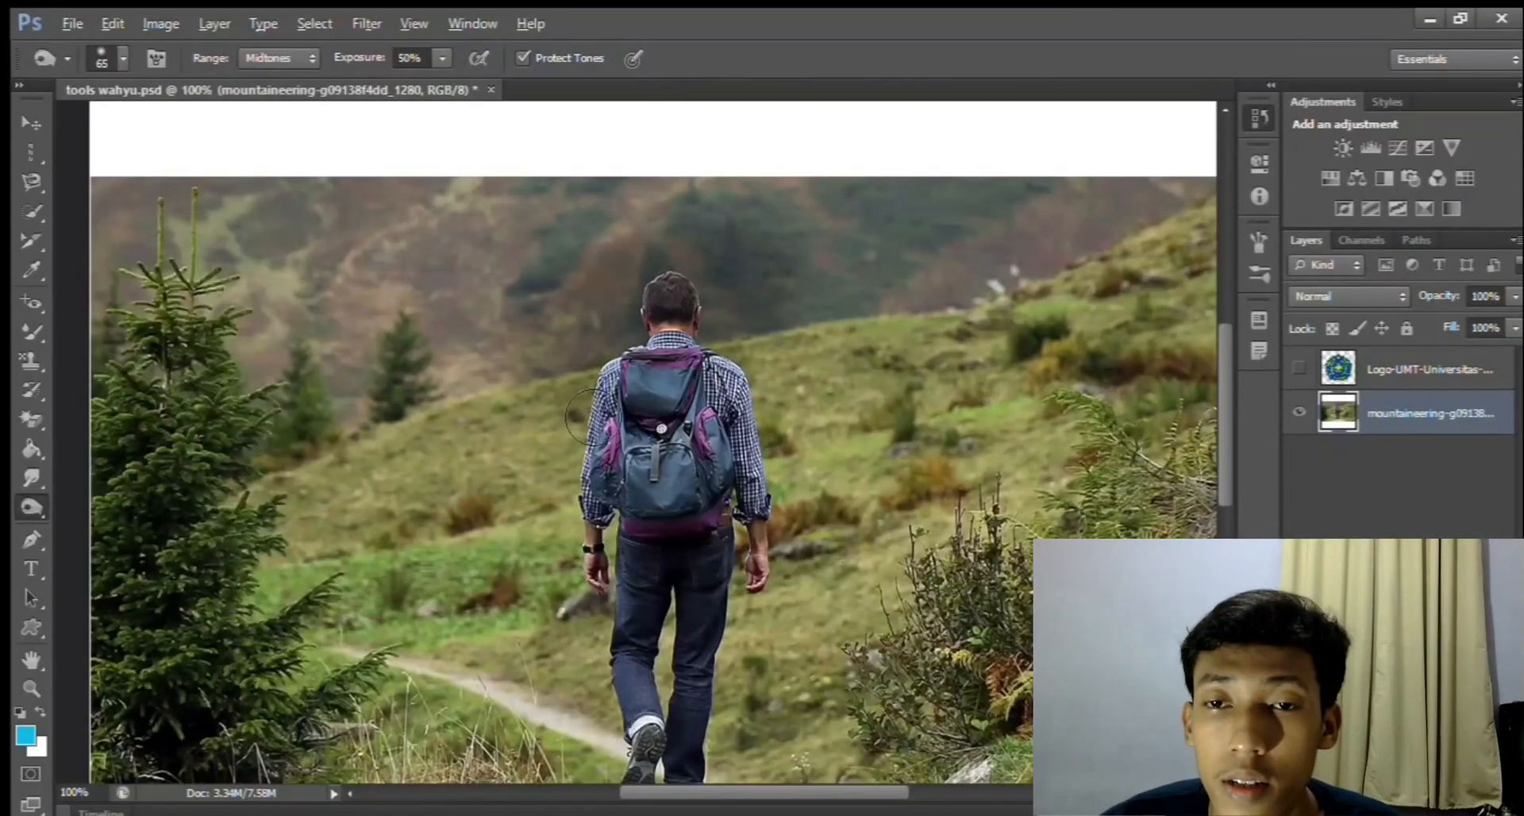
# Darken the mountainside, backpack and grassy slopes around the hiker with the Burn tool on midtones at 50% exposure
pyautogui.moveTo(591, 416)
pyautogui.mouseDown()
pyautogui.moveTo(659, 468)
pyautogui.moveTo(564, 508)
pyautogui.moveTo(669, 395)
pyautogui.mouseUp()
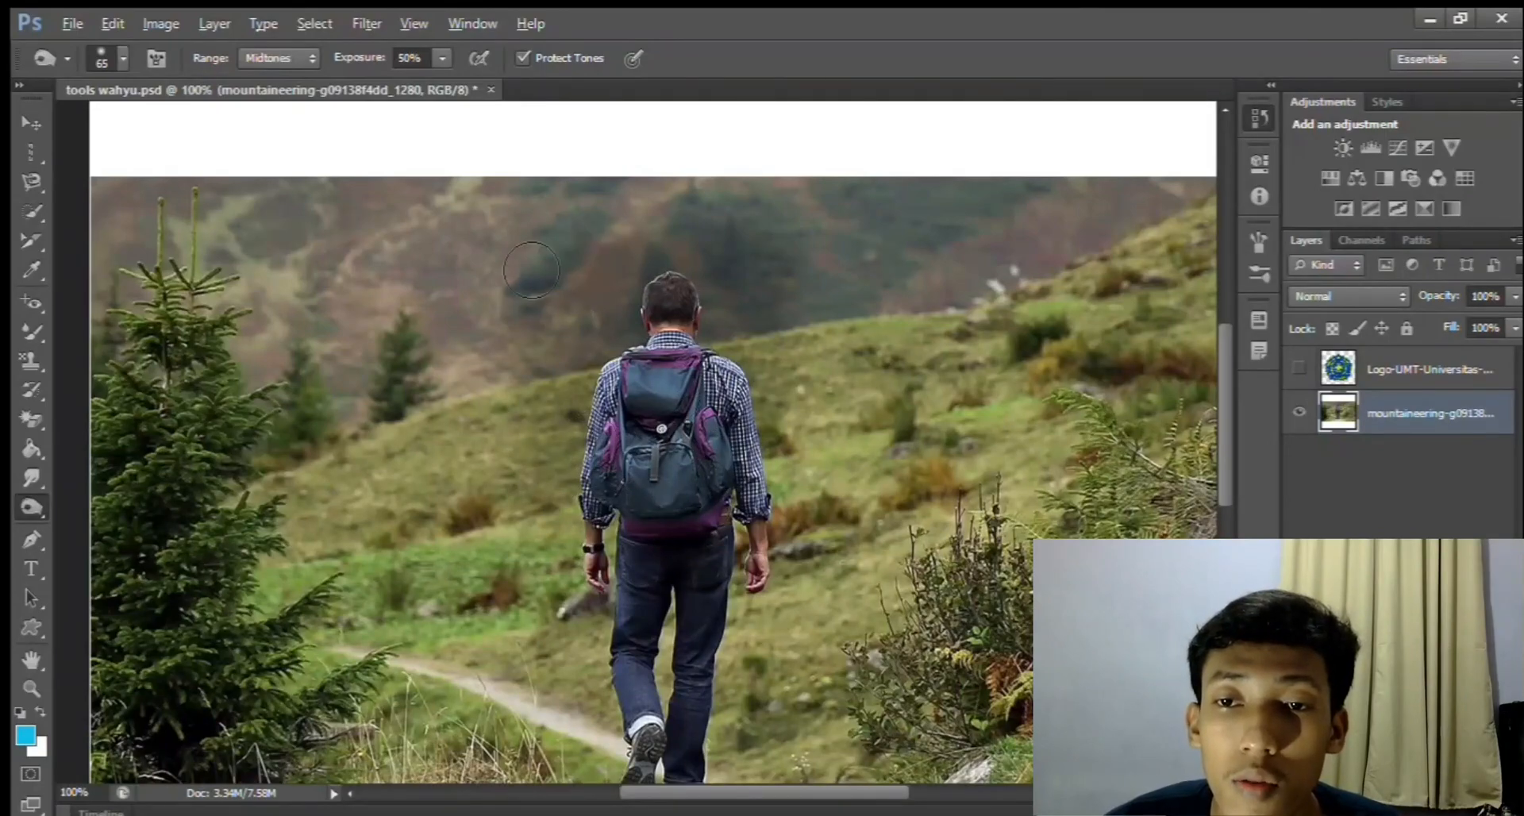
pyautogui.moveTo(531, 270)
pyautogui.mouseDown()
pyautogui.moveTo(453, 317)
pyautogui.moveTo(457, 414)
pyautogui.mouseUp()
pyautogui.moveTo(818, 278)
pyautogui.mouseDown()
pyautogui.moveTo(980, 208)
pyautogui.moveTo(730, 363)
pyautogui.mouseUp()
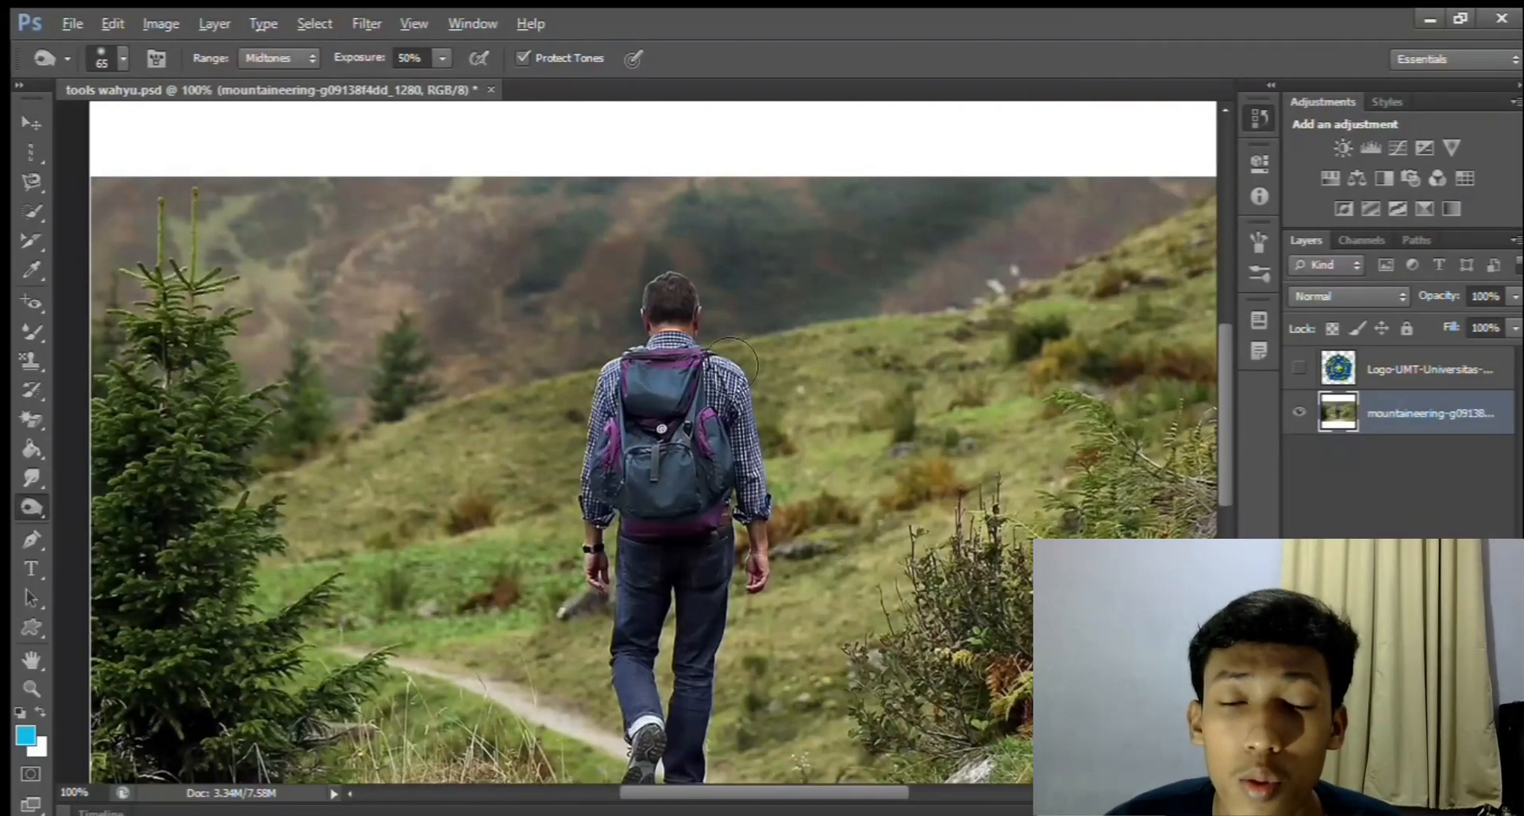
pyautogui.moveTo(675, 524)
pyautogui.mouseDown()
pyautogui.moveTo(738, 587)
pyautogui.moveTo(468, 425)
pyautogui.moveTo(366, 413)
pyautogui.moveTo(331, 359)
pyautogui.moveTo(413, 230)
pyautogui.moveTo(270, 238)
pyautogui.moveTo(274, 349)
pyautogui.moveTo(346, 442)
pyautogui.moveTo(459, 468)
pyautogui.mouseUp()
pyautogui.moveTo(818, 308)
pyautogui.mouseDown()
pyautogui.moveTo(947, 296)
pyautogui.moveTo(813, 349)
pyautogui.moveTo(911, 483)
pyautogui.moveTo(1096, 453)
pyautogui.moveTo(953, 501)
pyautogui.moveTo(1127, 262)
pyautogui.moveTo(967, 320)
pyautogui.mouseUp()
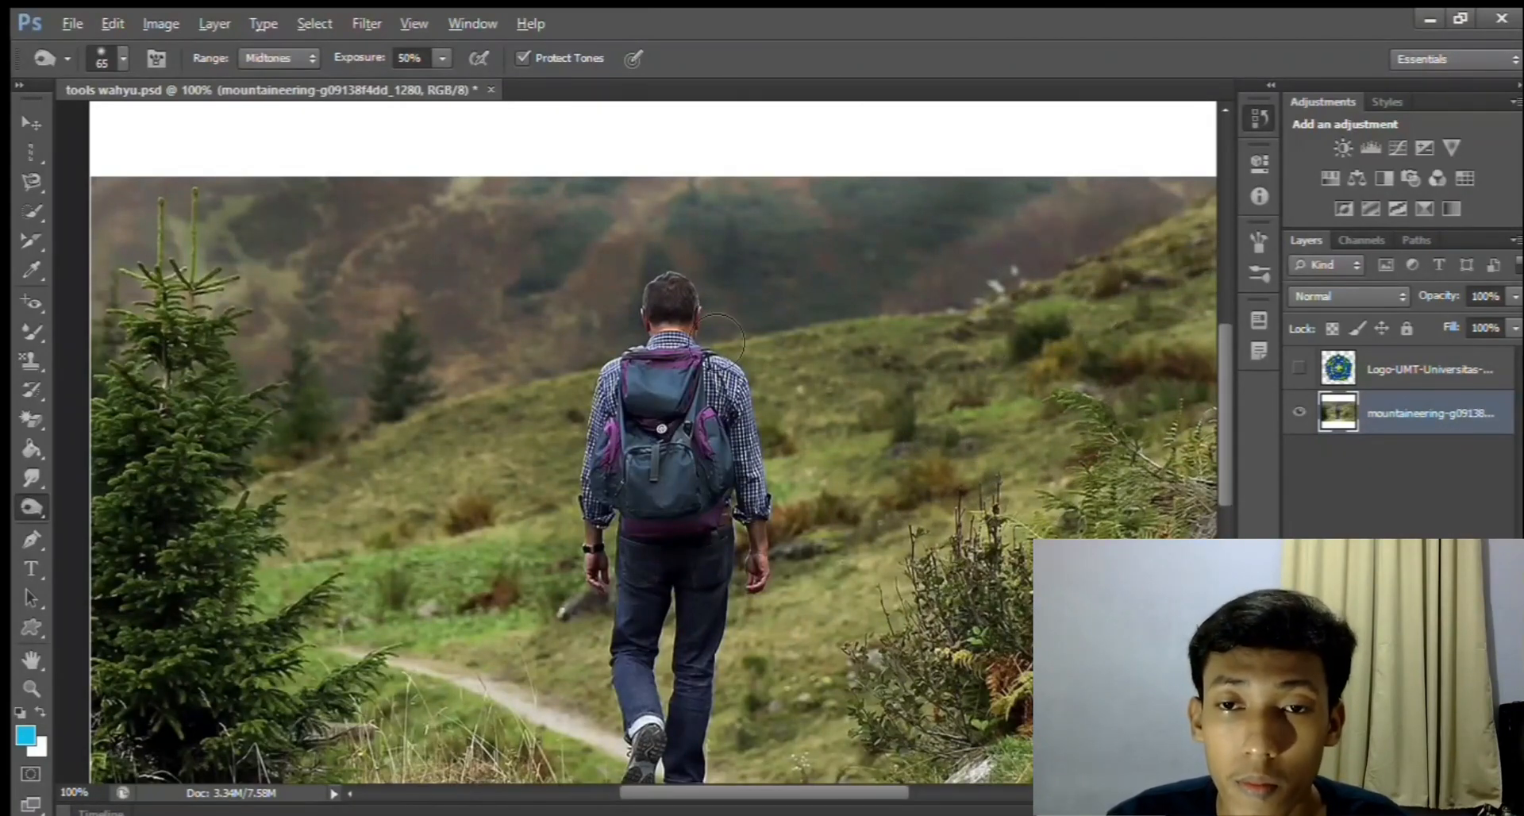
# Desaturate the hiker, mountainside, trees and slopes with the Sponge tool, using a 108 px brush at 50% flow
pyautogui.moveTo(530, 447); pyautogui.dragTo(317, 663)
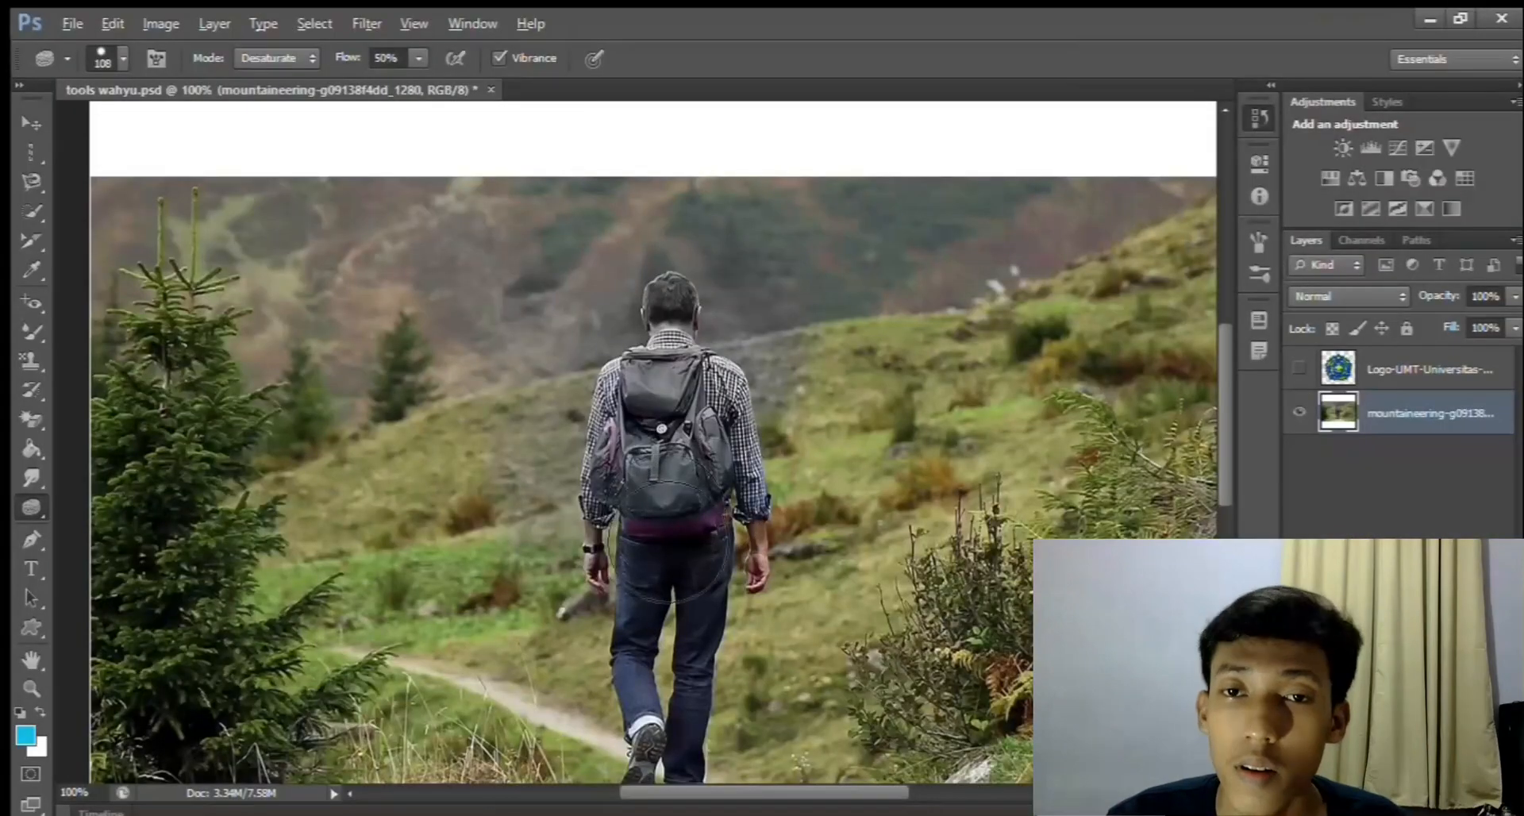
pyautogui.moveTo(680, 545)
pyautogui.mouseDown()
pyautogui.moveTo(804, 381)
pyautogui.moveTo(798, 362)
pyautogui.mouseUp()
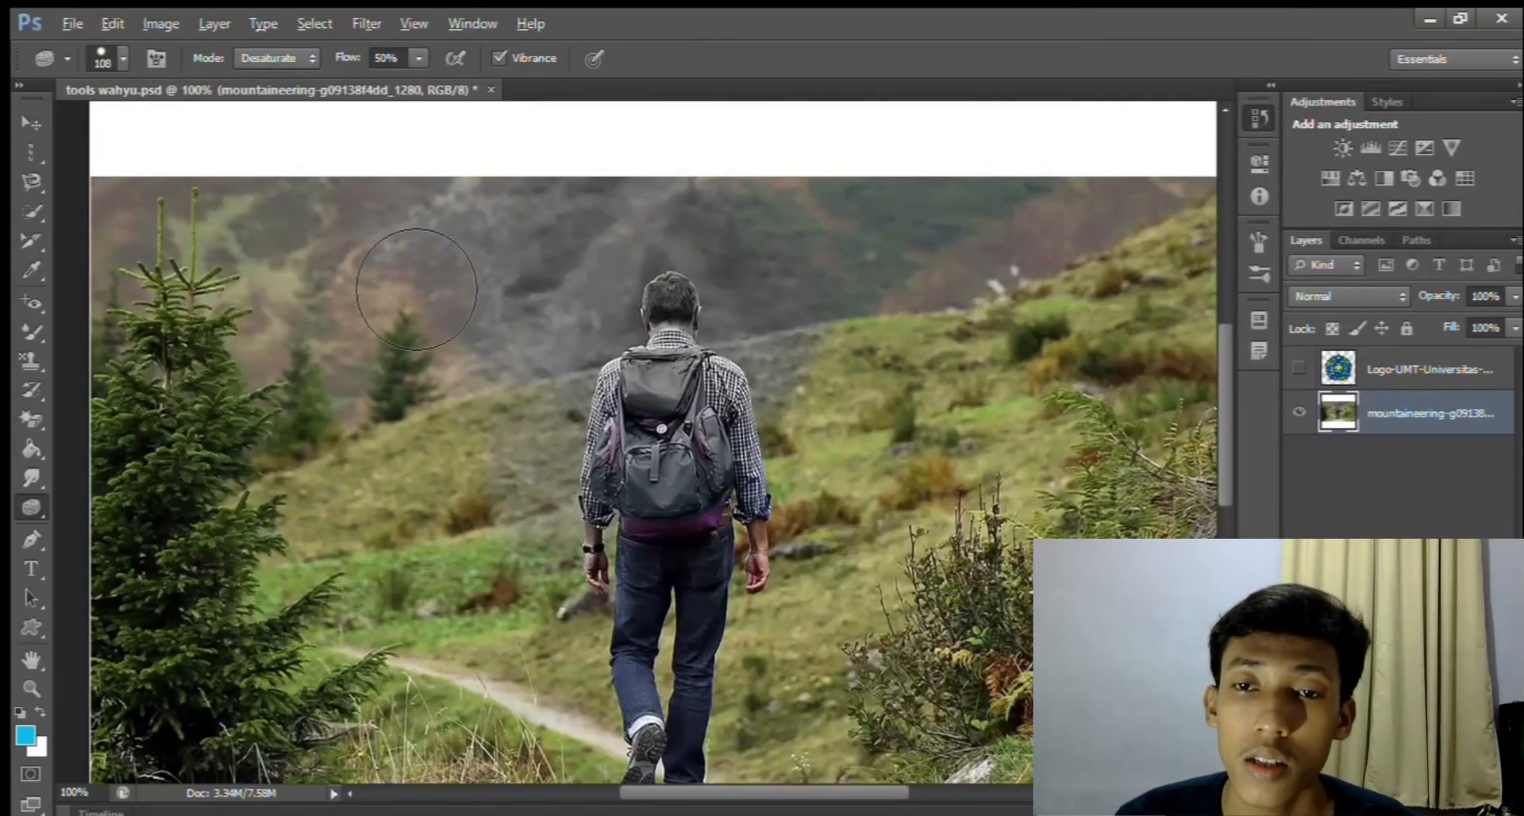
pyautogui.moveTo(558, 403)
pyautogui.mouseDown()
pyautogui.moveTo(327, 462)
pyautogui.moveTo(306, 526)
pyautogui.moveTo(482, 488)
pyautogui.moveTo(420, 566)
pyautogui.moveTo(438, 622)
pyautogui.moveTo(600, 611)
pyautogui.moveTo(551, 558)
pyautogui.moveTo(745, 482)
pyautogui.moveTo(484, 543)
pyautogui.moveTo(1009, 516)
pyautogui.moveTo(862, 521)
pyautogui.moveTo(761, 463)
pyautogui.mouseUp()
pyautogui.moveTo(304, 391)
pyautogui.mouseDown()
pyautogui.moveTo(238, 274)
pyautogui.moveTo(155, 469)
pyautogui.moveTo(167, 564)
pyautogui.moveTo(242, 763)
pyautogui.moveTo(548, 683)
pyautogui.moveTo(794, 651)
pyautogui.moveTo(1111, 381)
pyautogui.moveTo(801, 738)
pyautogui.mouseUp()
pyautogui.moveTo(643, 774); pyautogui.dragTo(1007, 429)
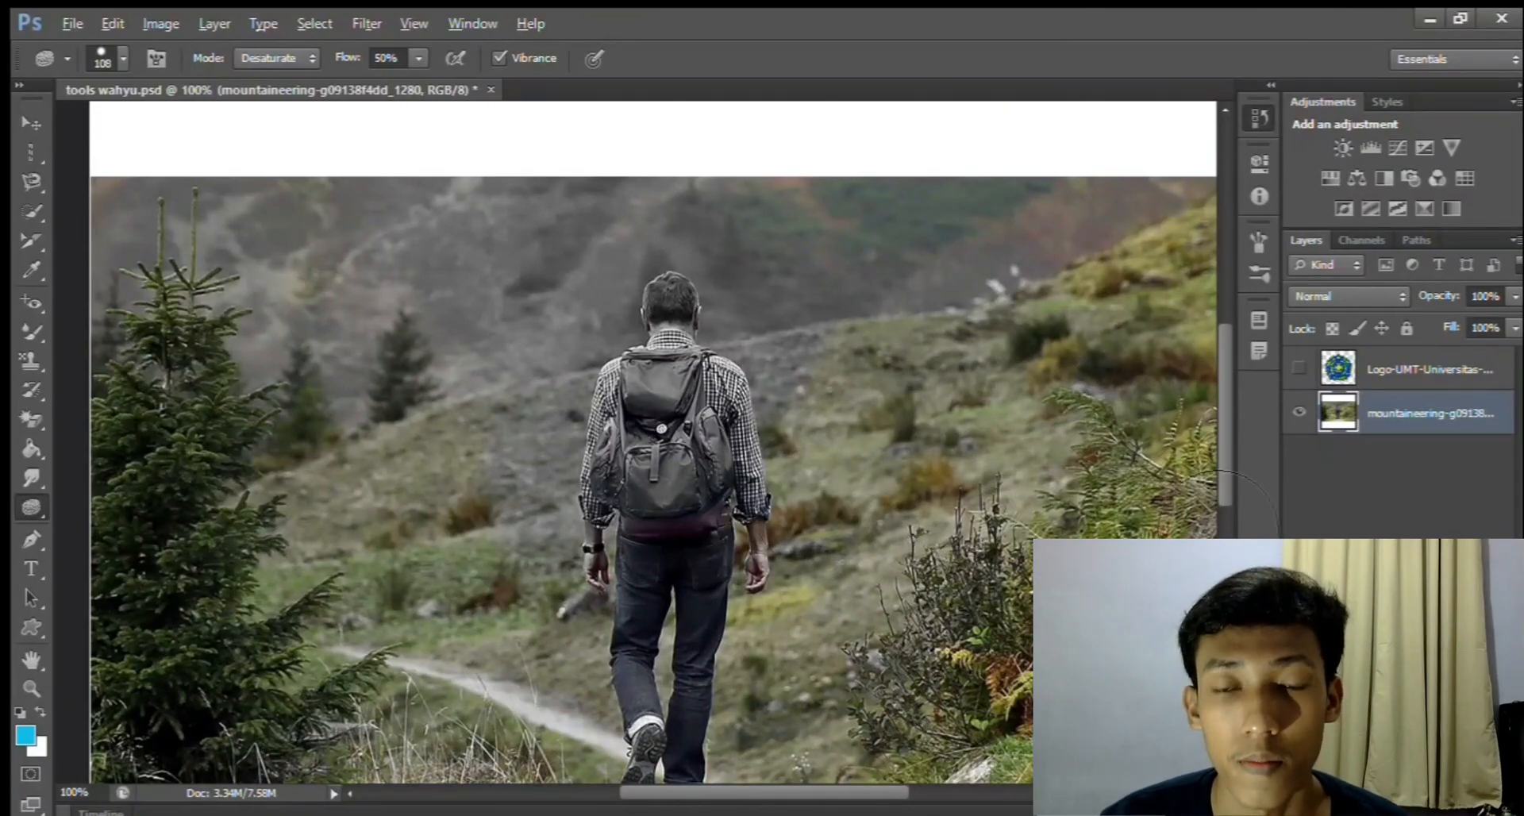
pyautogui.moveTo(1222, 500)
pyautogui.mouseDown()
pyautogui.moveTo(1151, 381)
pyautogui.moveTo(579, 698)
pyautogui.moveTo(367, 572)
pyautogui.mouseUp()
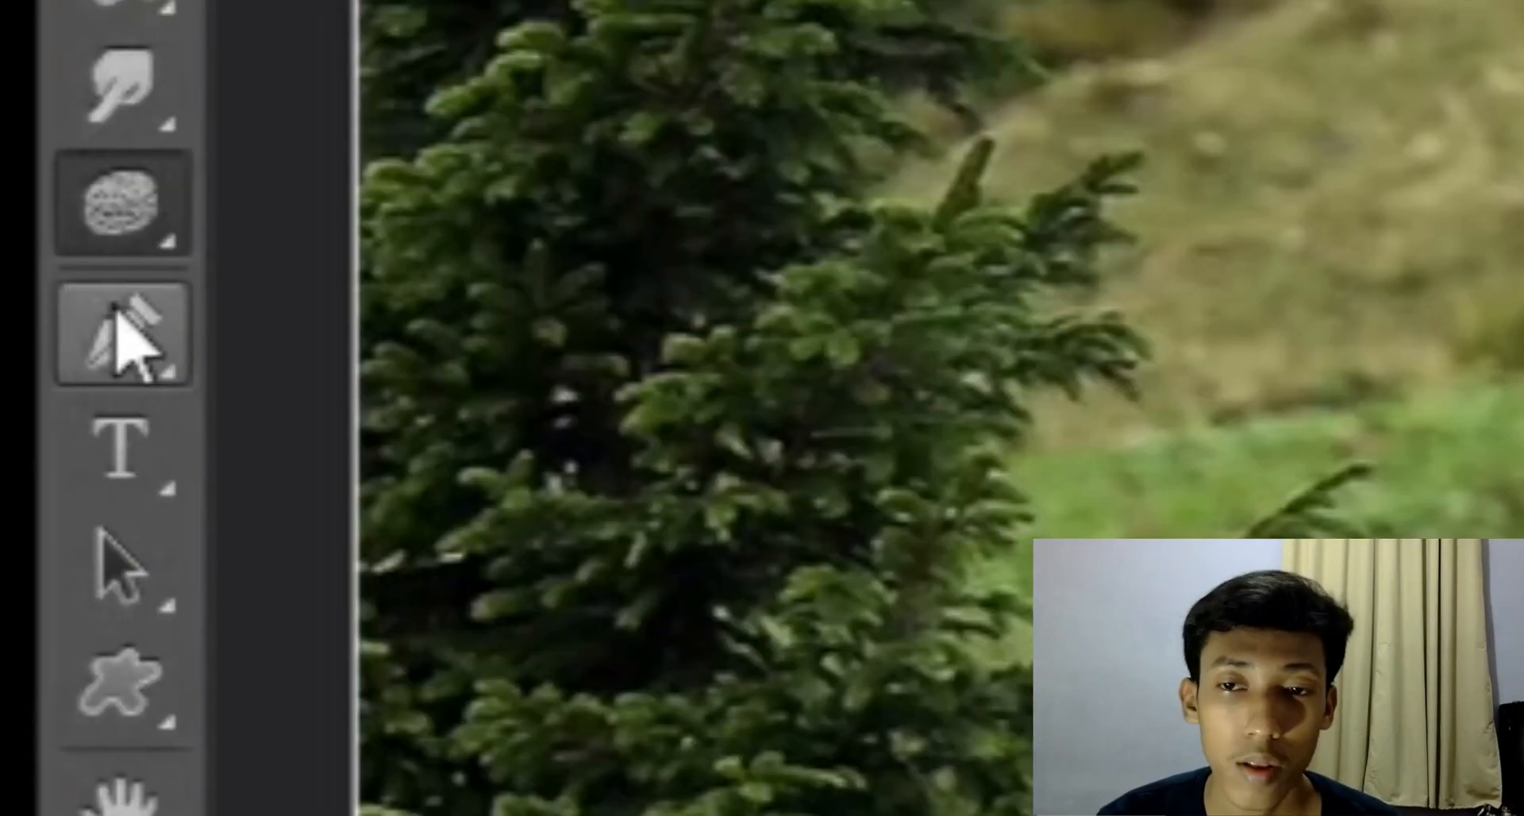
# Draw a curved multi-point path over the mountainside beside the hiker's head with the Pen tool
pyautogui.click(31, 541)
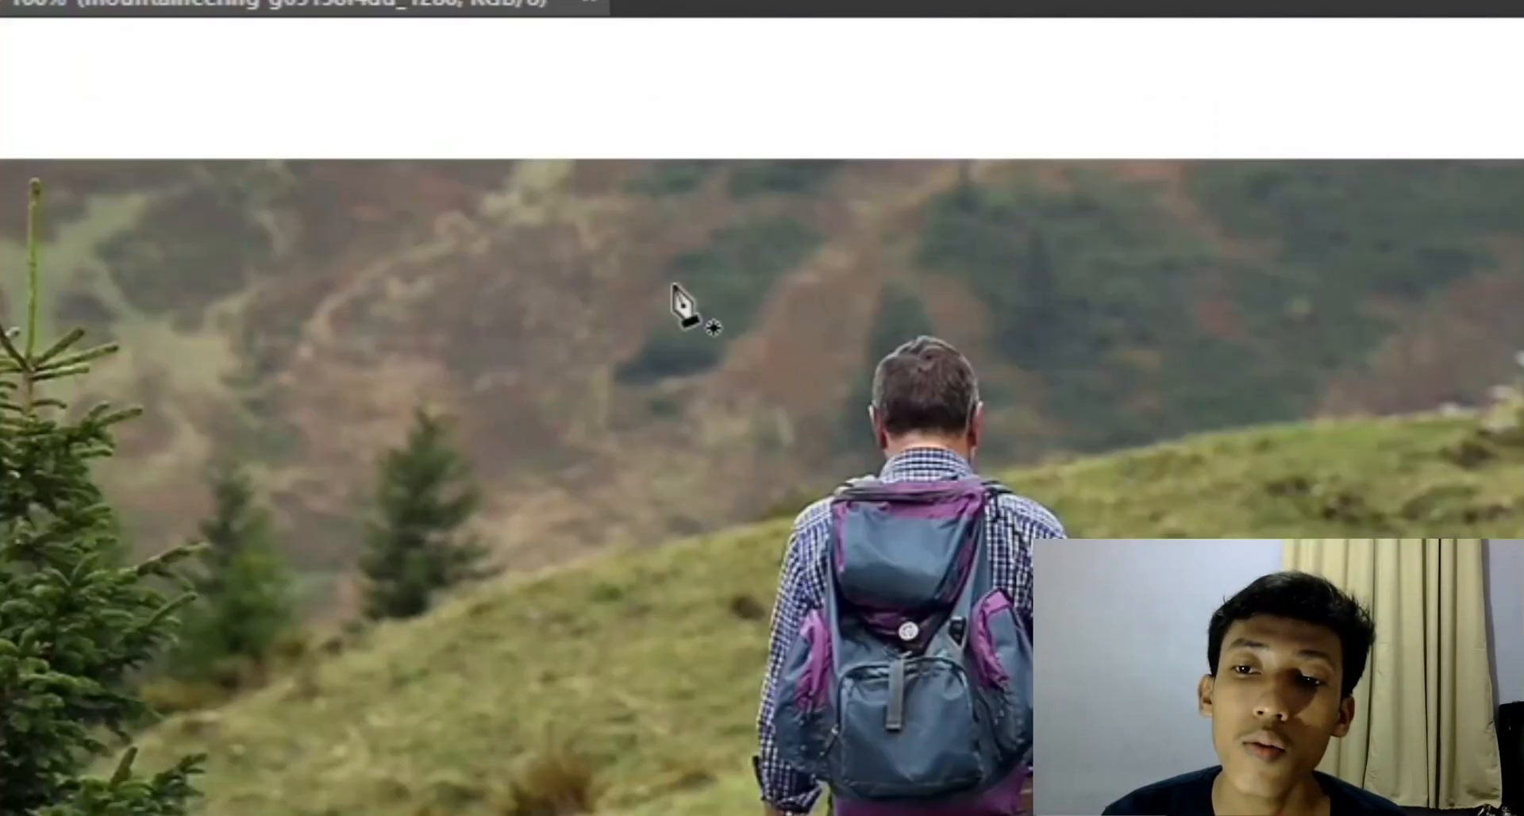
pyautogui.moveTo(705, 275); pyautogui.dragTo(523, 481)
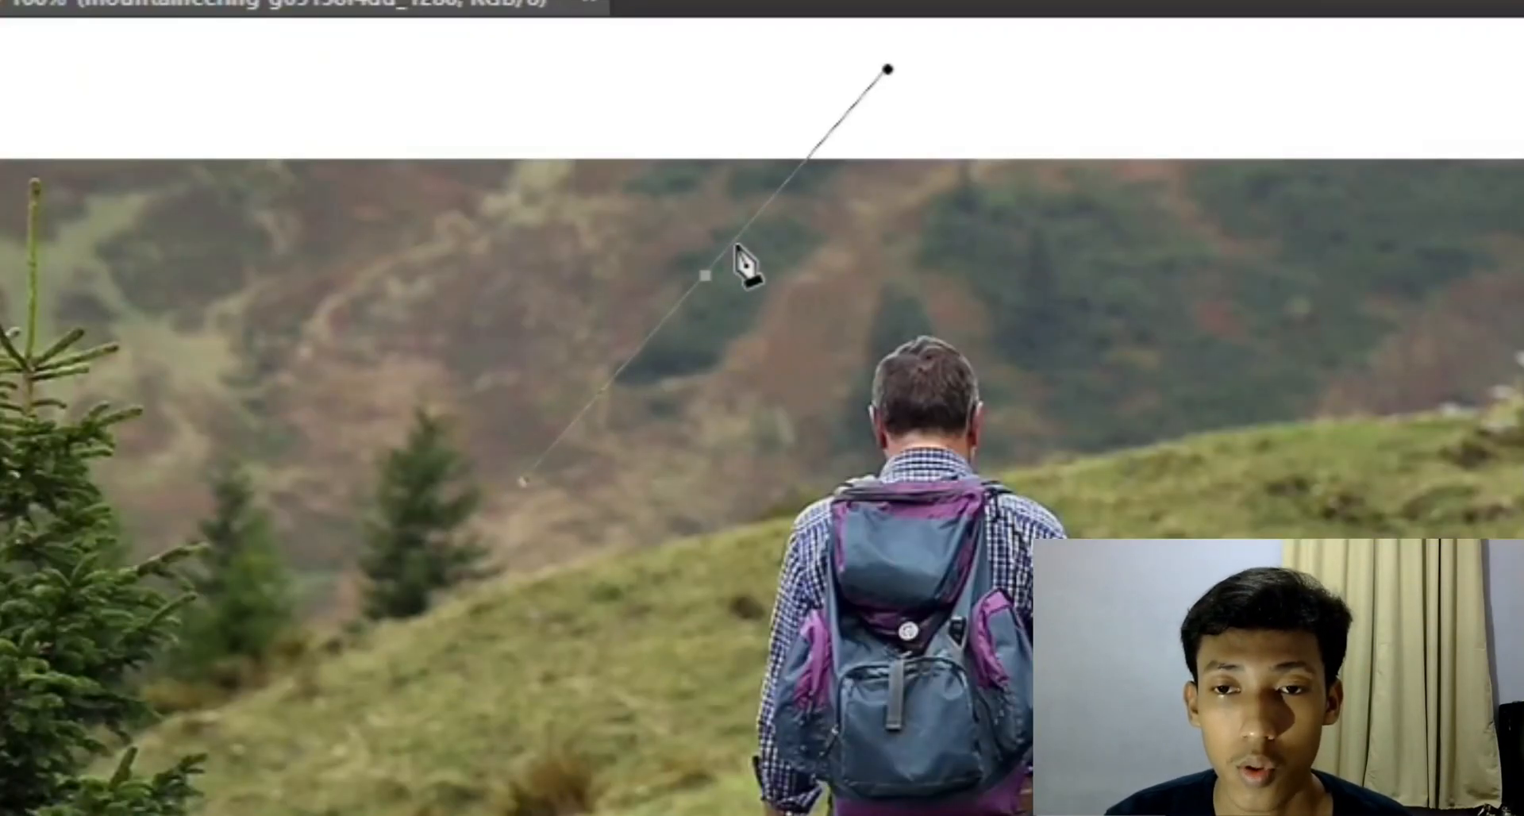
pyautogui.moveTo(752, 260); pyautogui.dragTo(658, 627)
pyautogui.moveTo(567, 473); pyautogui.dragTo(612, 566)
pyautogui.click(630, 548)
pyautogui.moveTo(666, 484); pyautogui.dragTo(240, 333)
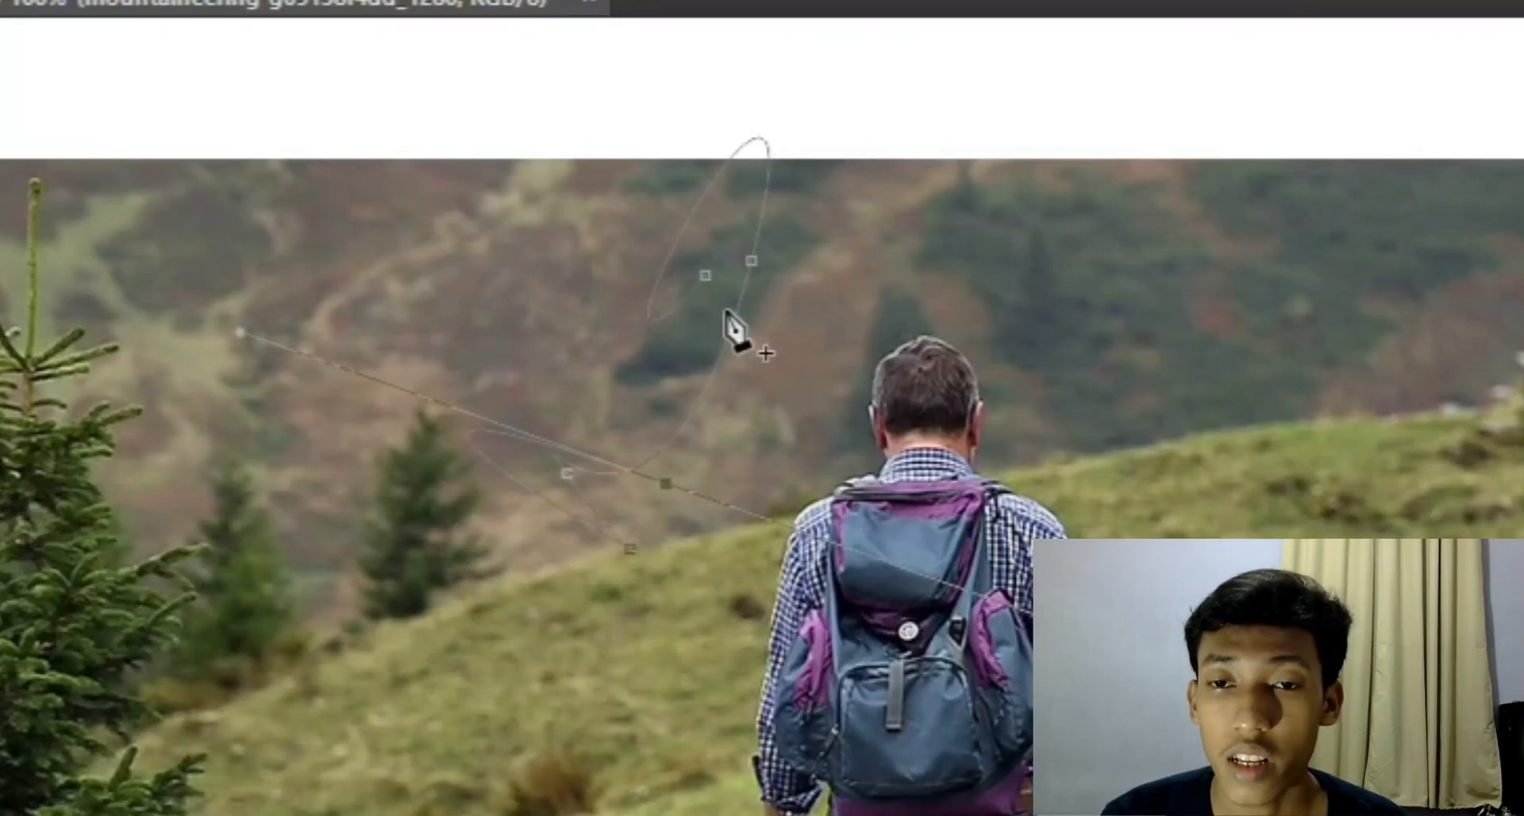
pyautogui.moveTo(866, 369); pyautogui.dragTo(590, 696)
pyautogui.moveTo(720, 296); pyautogui.dragTo(622, 17)
pyautogui.moveTo(505, 423); pyautogui.dragTo(333, 572)
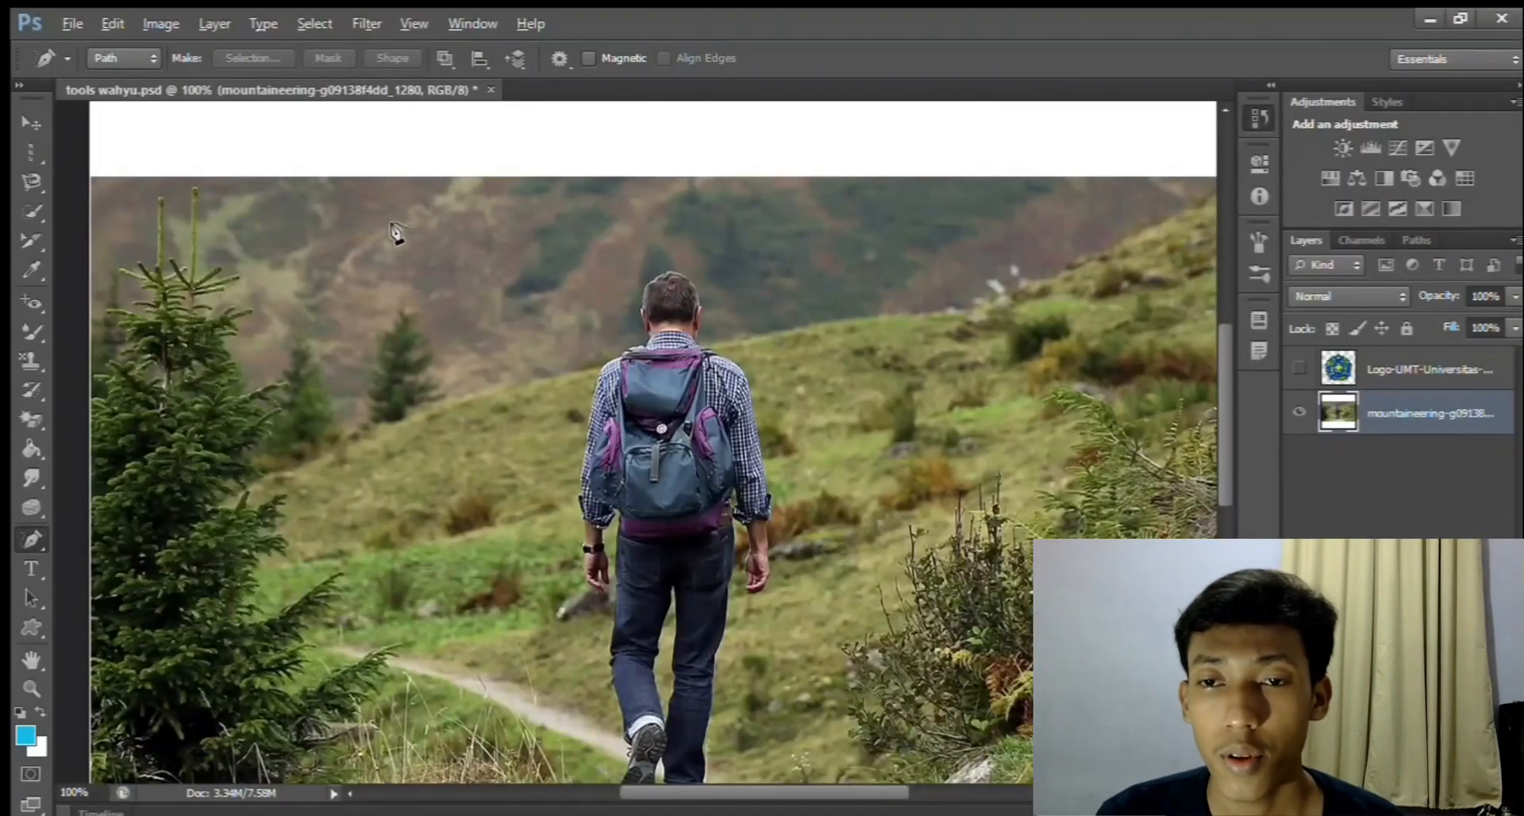
# Draw loose wavy paths across the mountainside and above the small fir trees with the Freeform Pen tool
pyautogui.moveTo(459, 238)
pyautogui.mouseDown()
pyautogui.moveTo(499, 313)
pyautogui.moveTo(594, 245)
pyautogui.mouseUp()
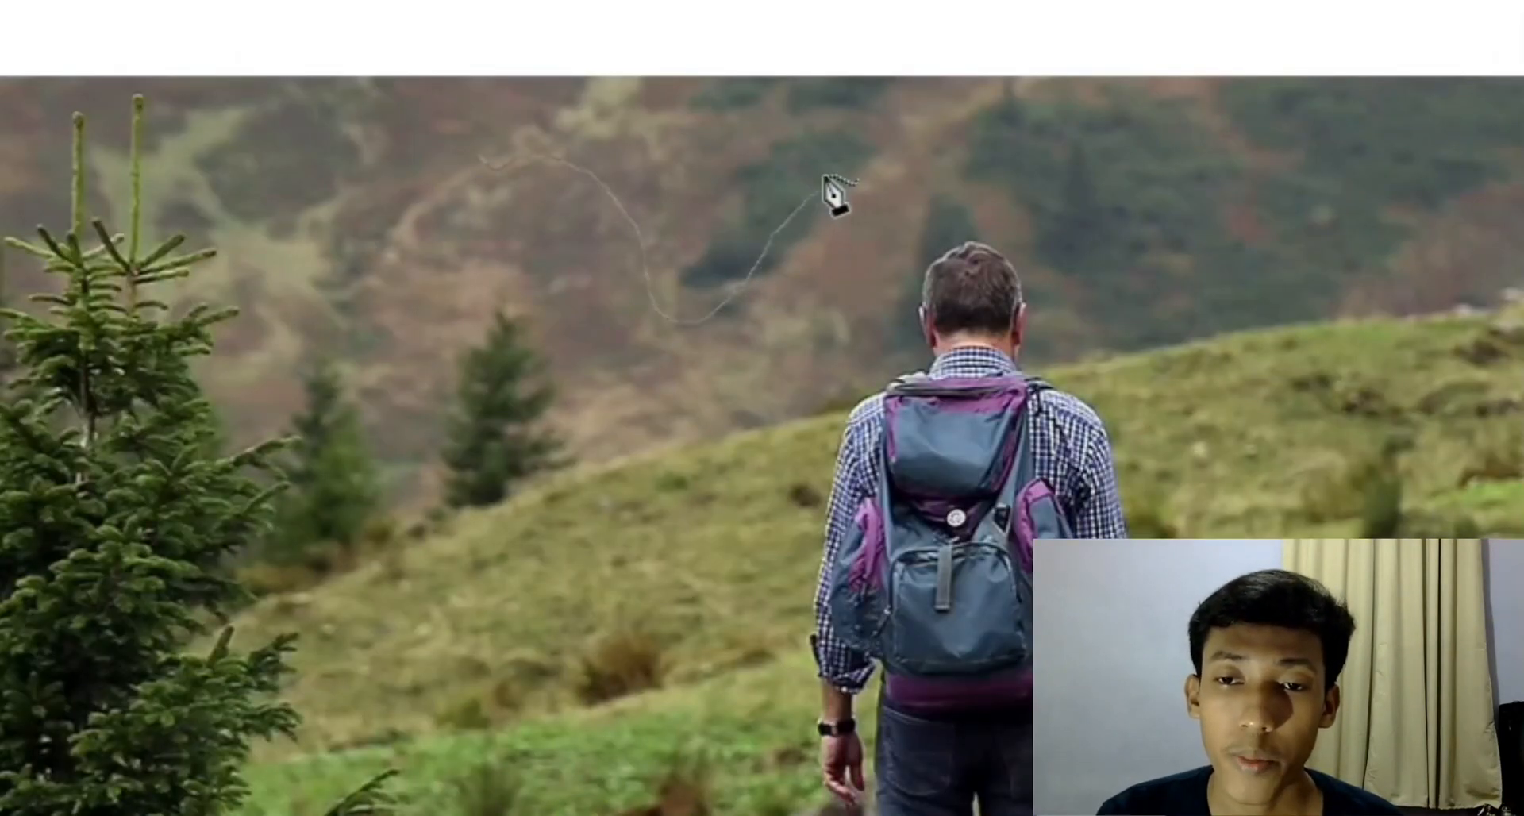
pyautogui.moveTo(834, 198)
pyautogui.mouseDown()
pyautogui.moveTo(863, 223)
pyautogui.moveTo(957, 149)
pyautogui.moveTo(1039, 211)
pyautogui.moveTo(1095, 224)
pyautogui.mouseUp()
pyautogui.moveTo(385, 285)
pyautogui.mouseDown()
pyautogui.moveTo(511, 302)
pyautogui.moveTo(551, 382)
pyautogui.moveTo(698, 328)
pyautogui.moveTo(875, 225)
pyautogui.moveTo(862, 237)
pyautogui.moveTo(872, 211)
pyautogui.moveTo(925, 217)
pyautogui.mouseUp()
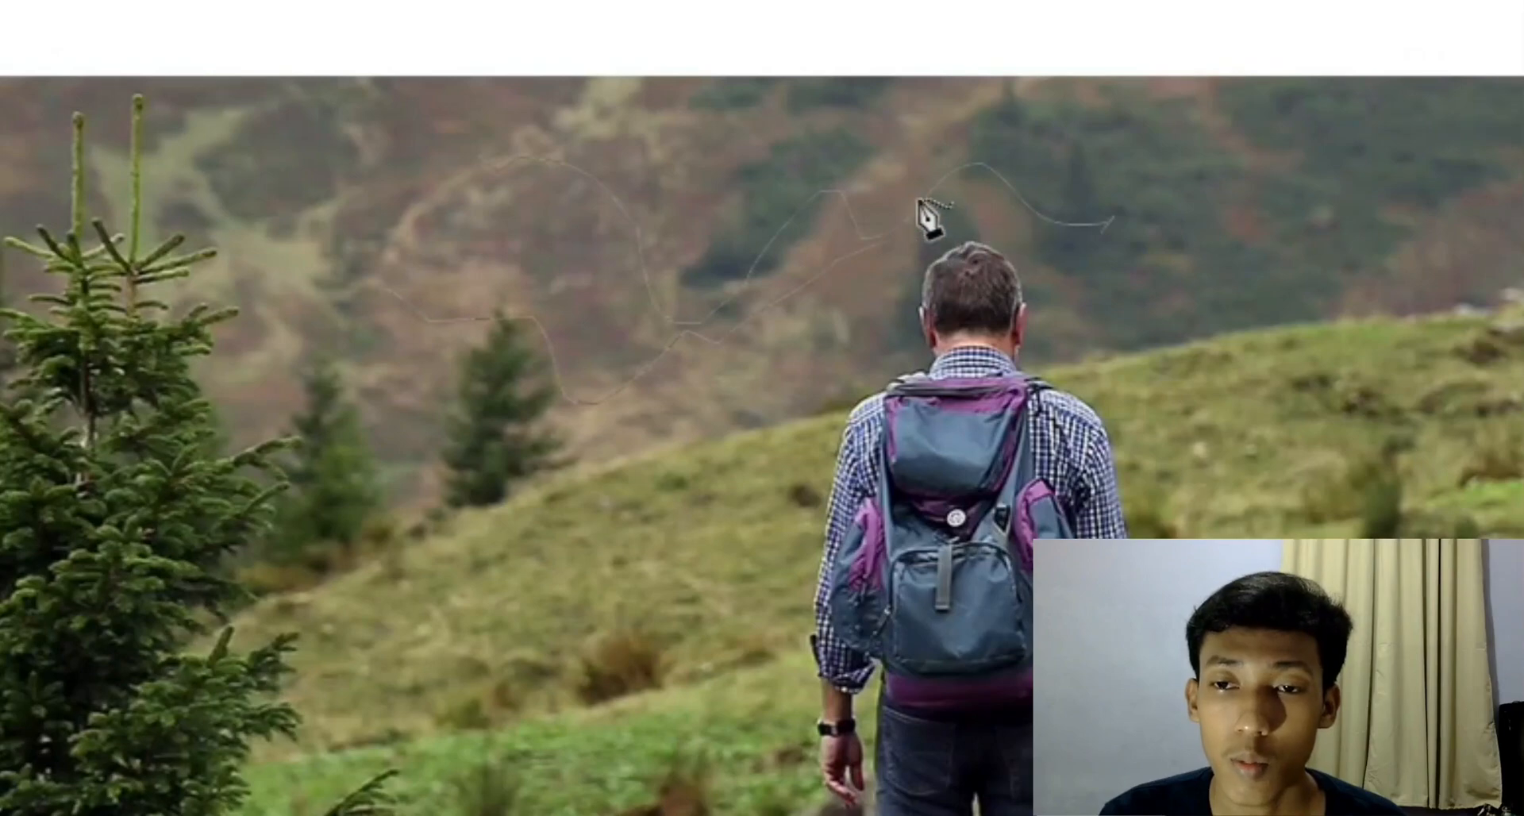
pyautogui.moveTo(429, 439)
pyautogui.mouseDown()
pyautogui.moveTo(642, 444)
pyautogui.moveTo(665, 529)
pyautogui.moveTo(610, 630)
pyautogui.moveTo(476, 599)
pyautogui.moveTo(278, 620)
pyautogui.mouseUp()
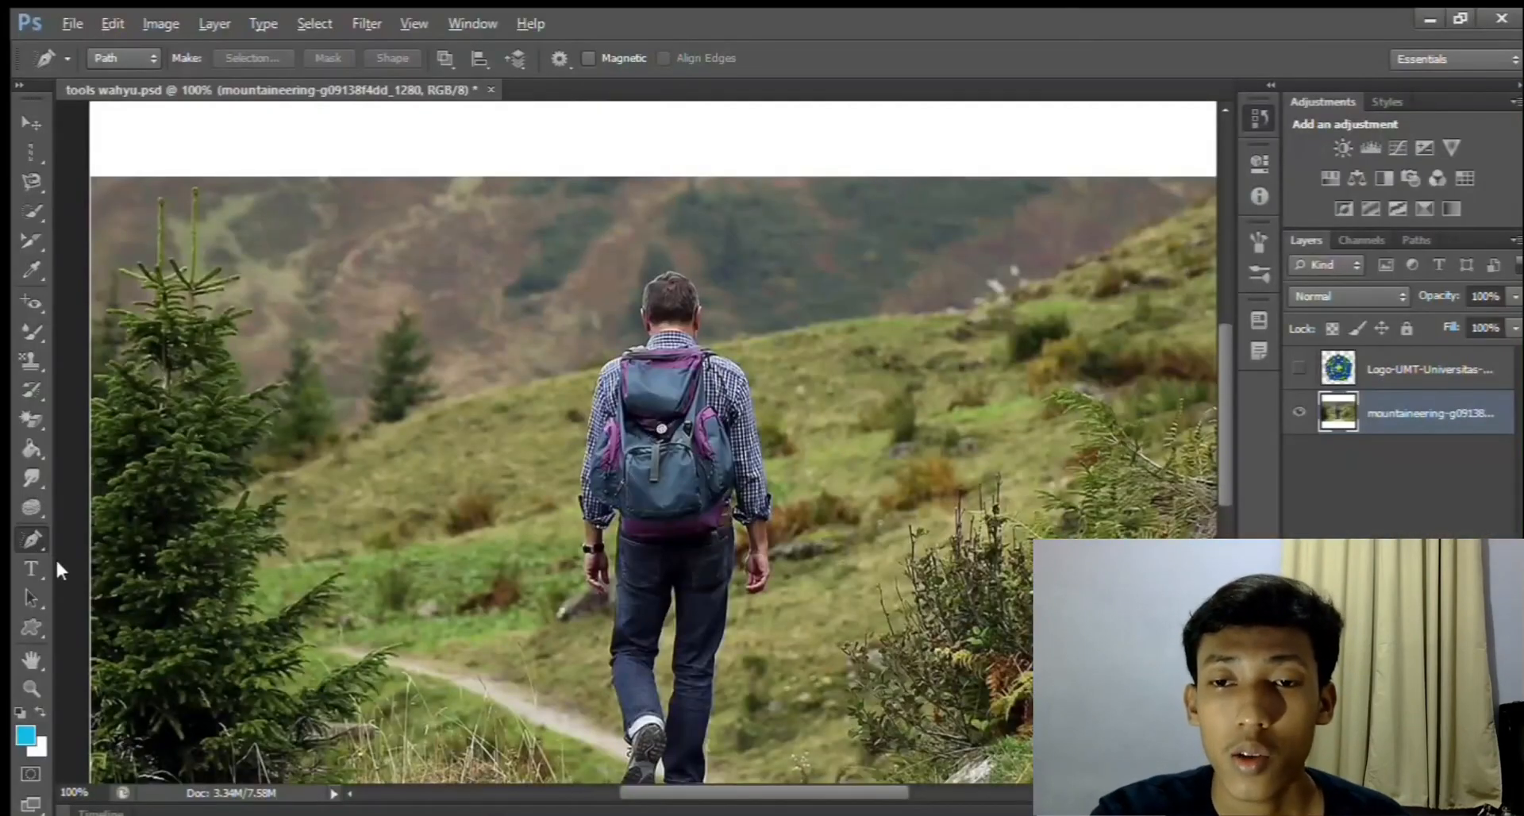
# Bring back the removed path and pull new curve points out of it with the Add Anchor Point tool
pyautogui.hotkey('ctrl', 'z')
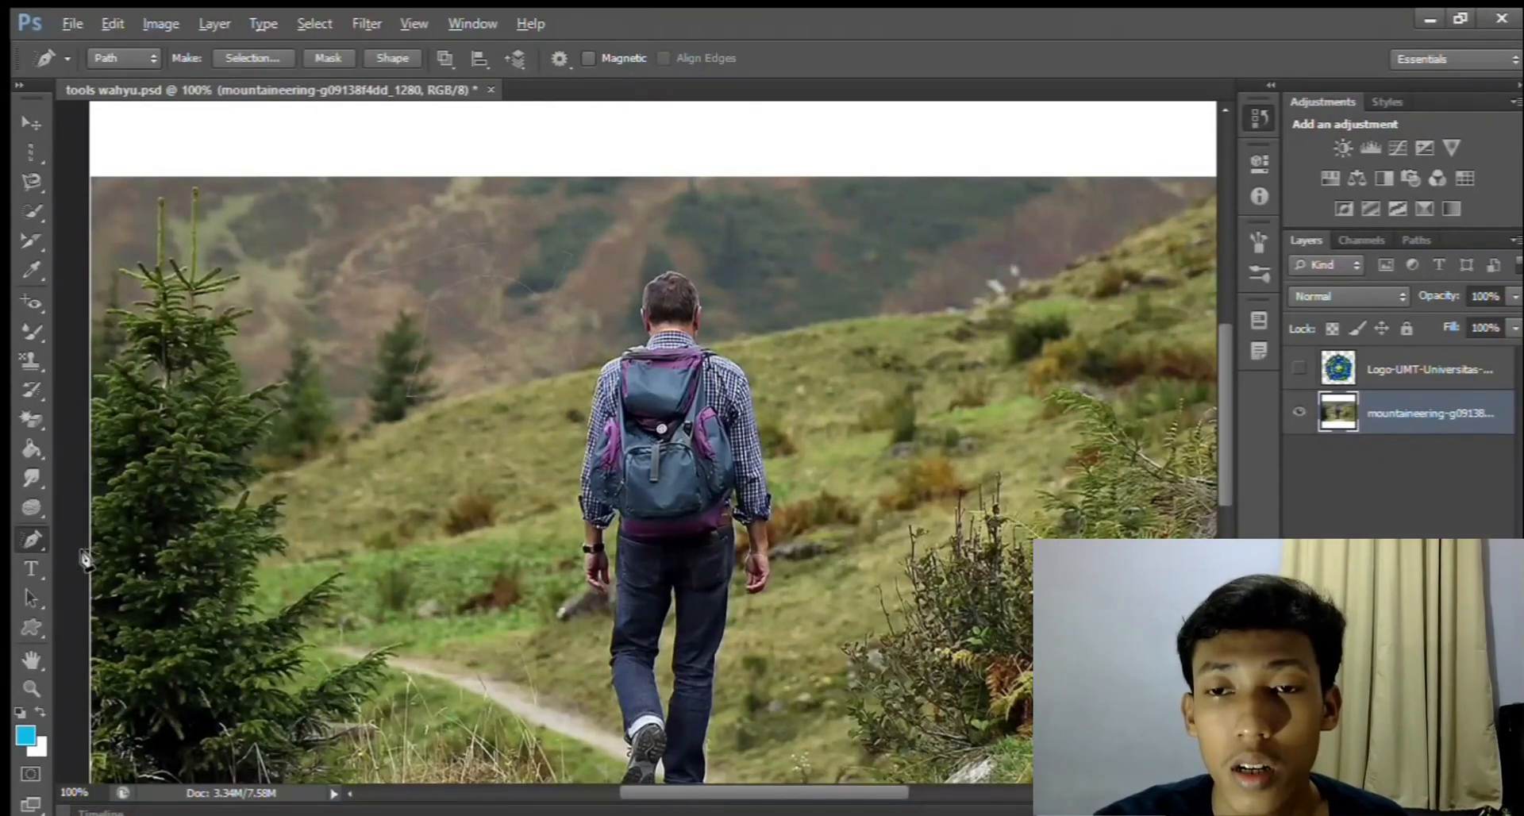
pyautogui.click(84, 574)
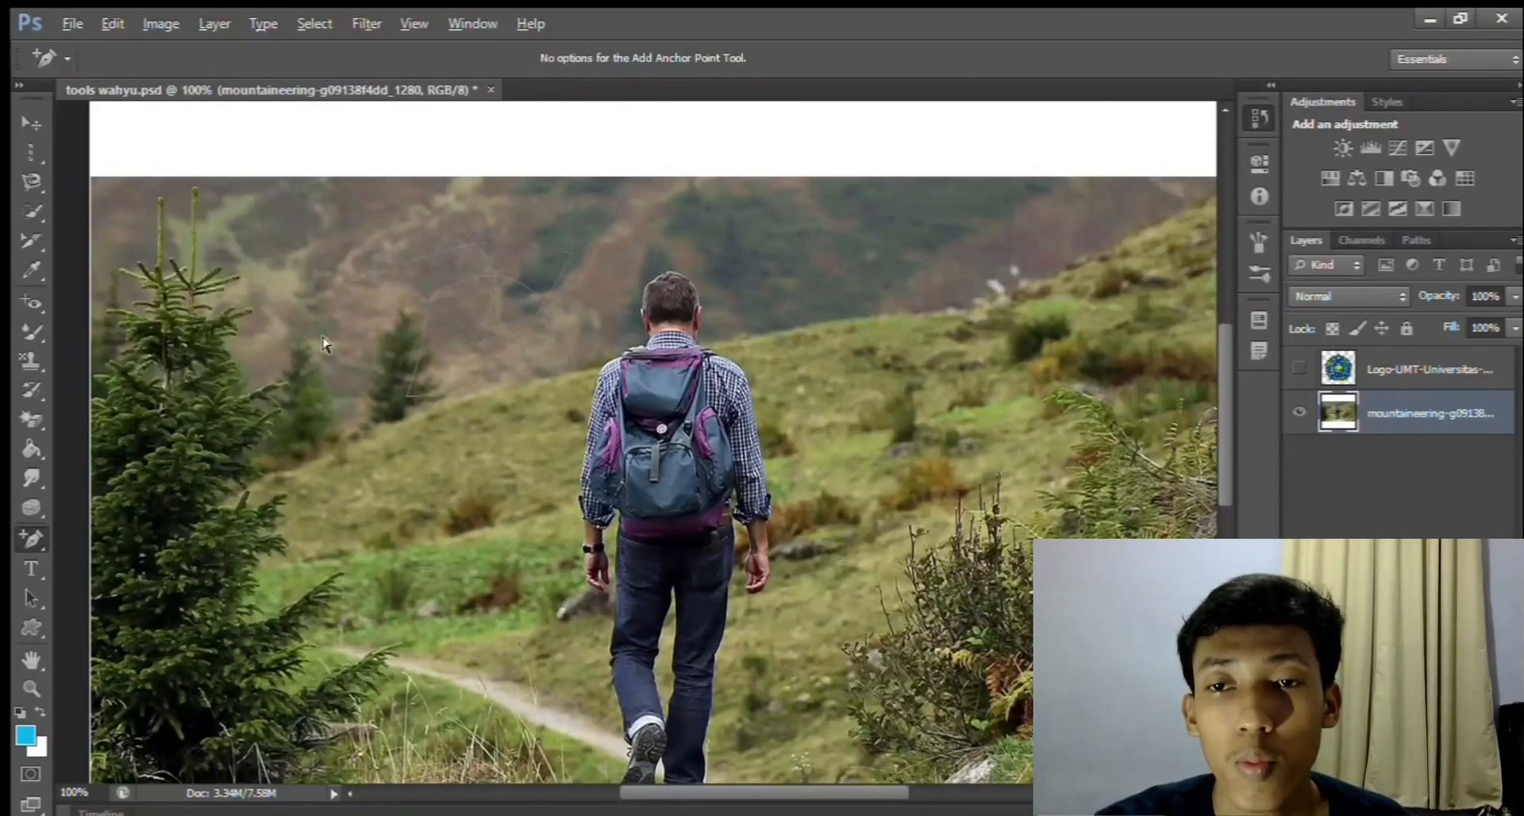
pyautogui.moveTo(392, 283); pyautogui.dragTo(493, 335)
pyautogui.moveTo(586, 336); pyautogui.dragTo(470, 561)
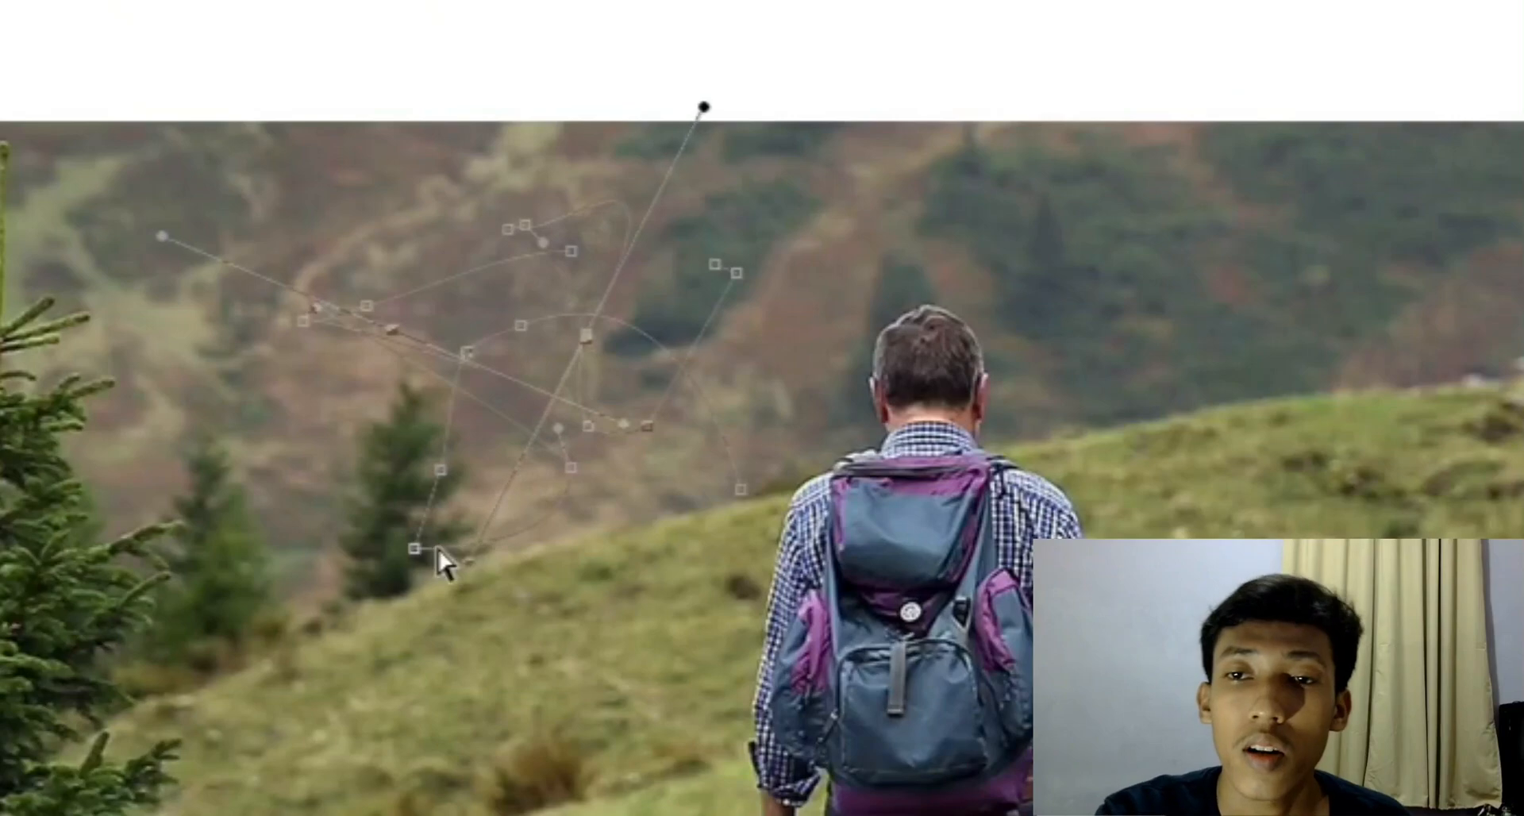
# Reshape the path on the mountainside by moving its anchor points and curve handles
pyautogui.click(272, 480)
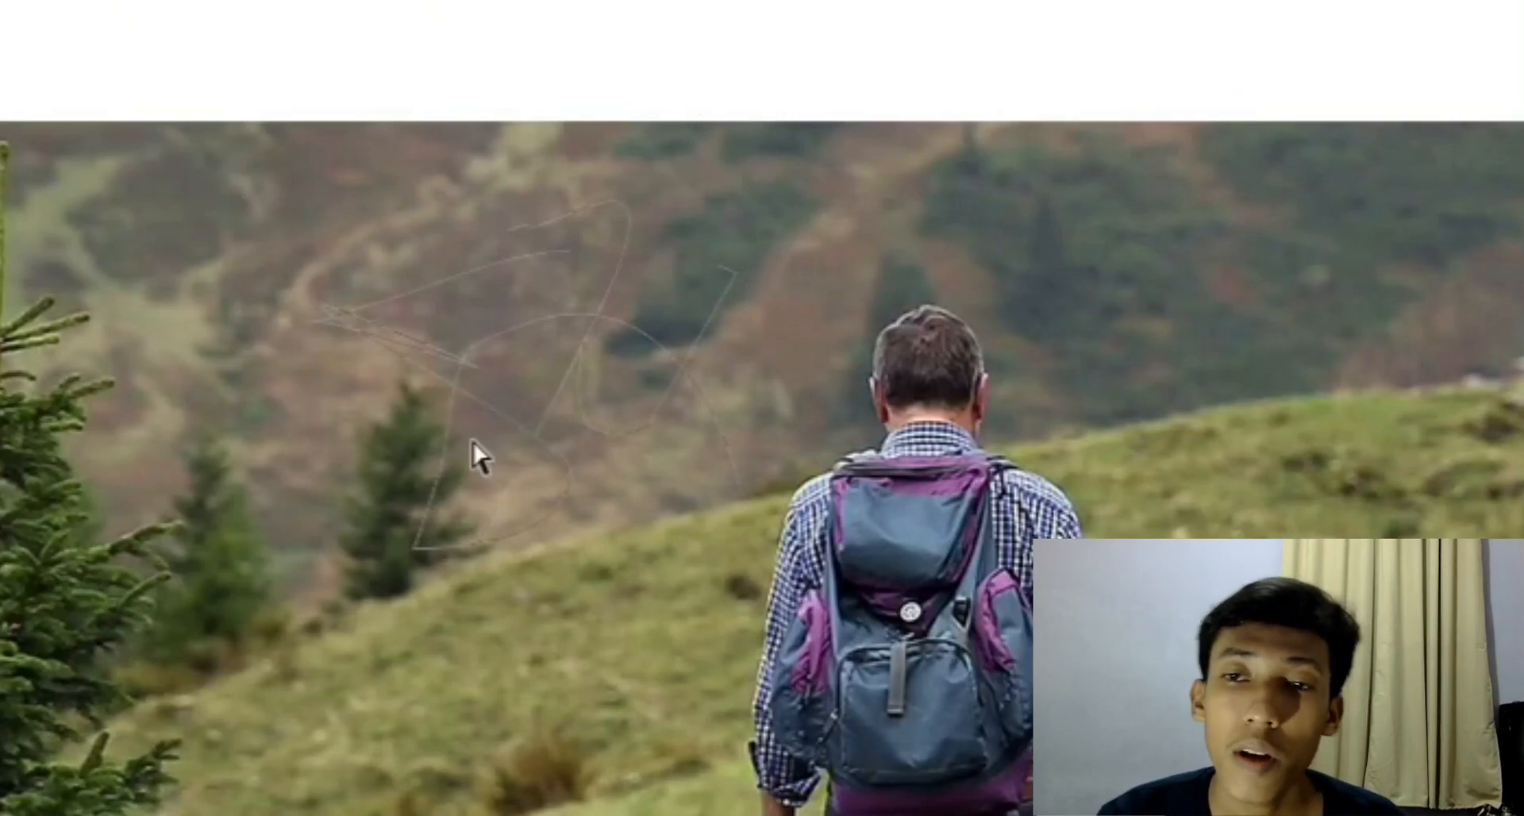
pyautogui.click(543, 379)
pyautogui.moveTo(686, 359); pyautogui.dragTo(1107, 115)
pyautogui.moveTo(908, 219); pyautogui.dragTo(953, 296)
pyautogui.moveTo(898, 211); pyautogui.dragTo(1032, 76)
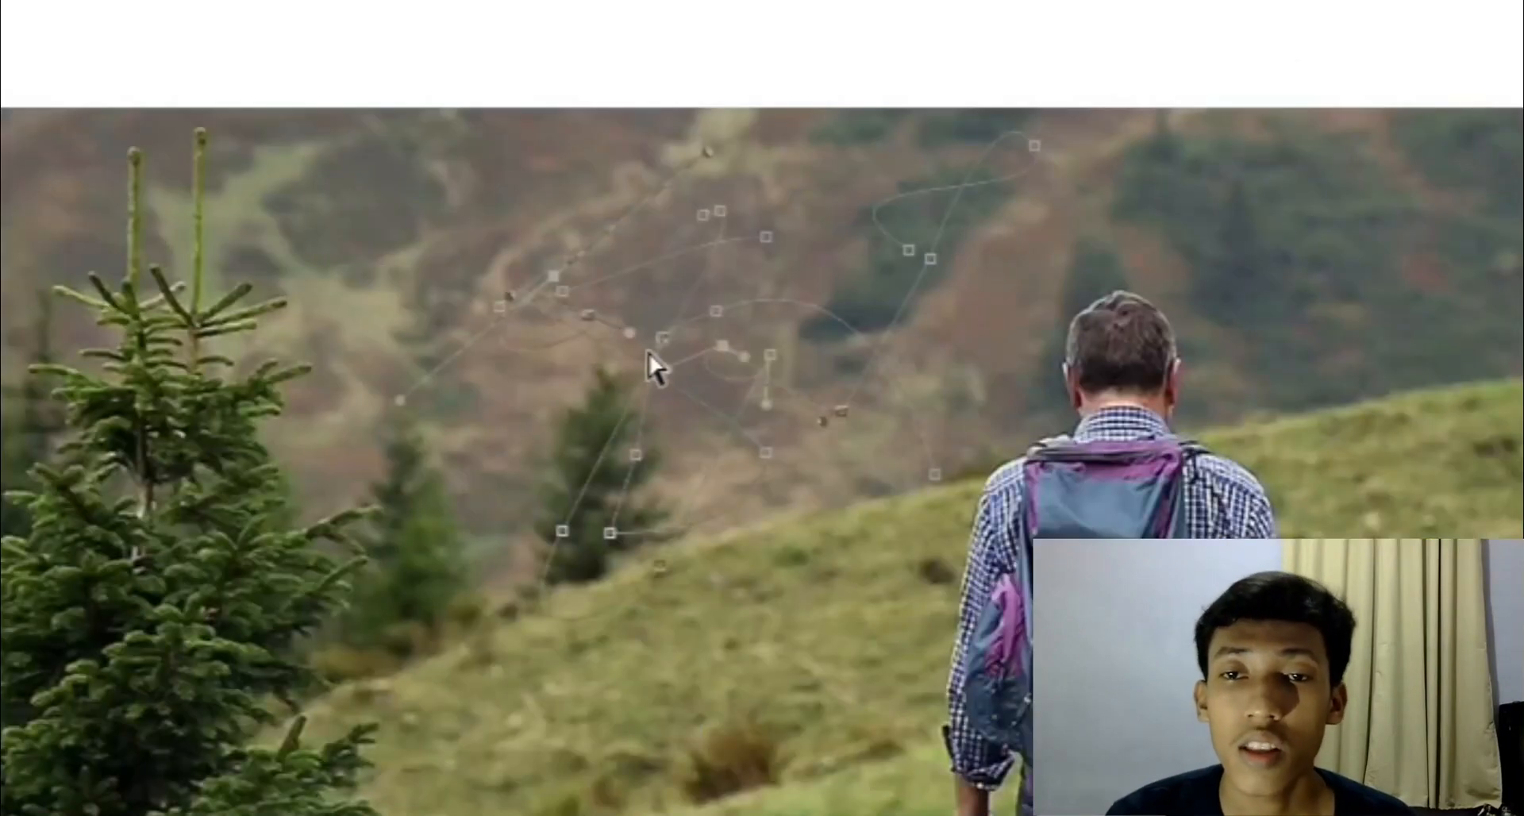
pyautogui.click(699, 329)
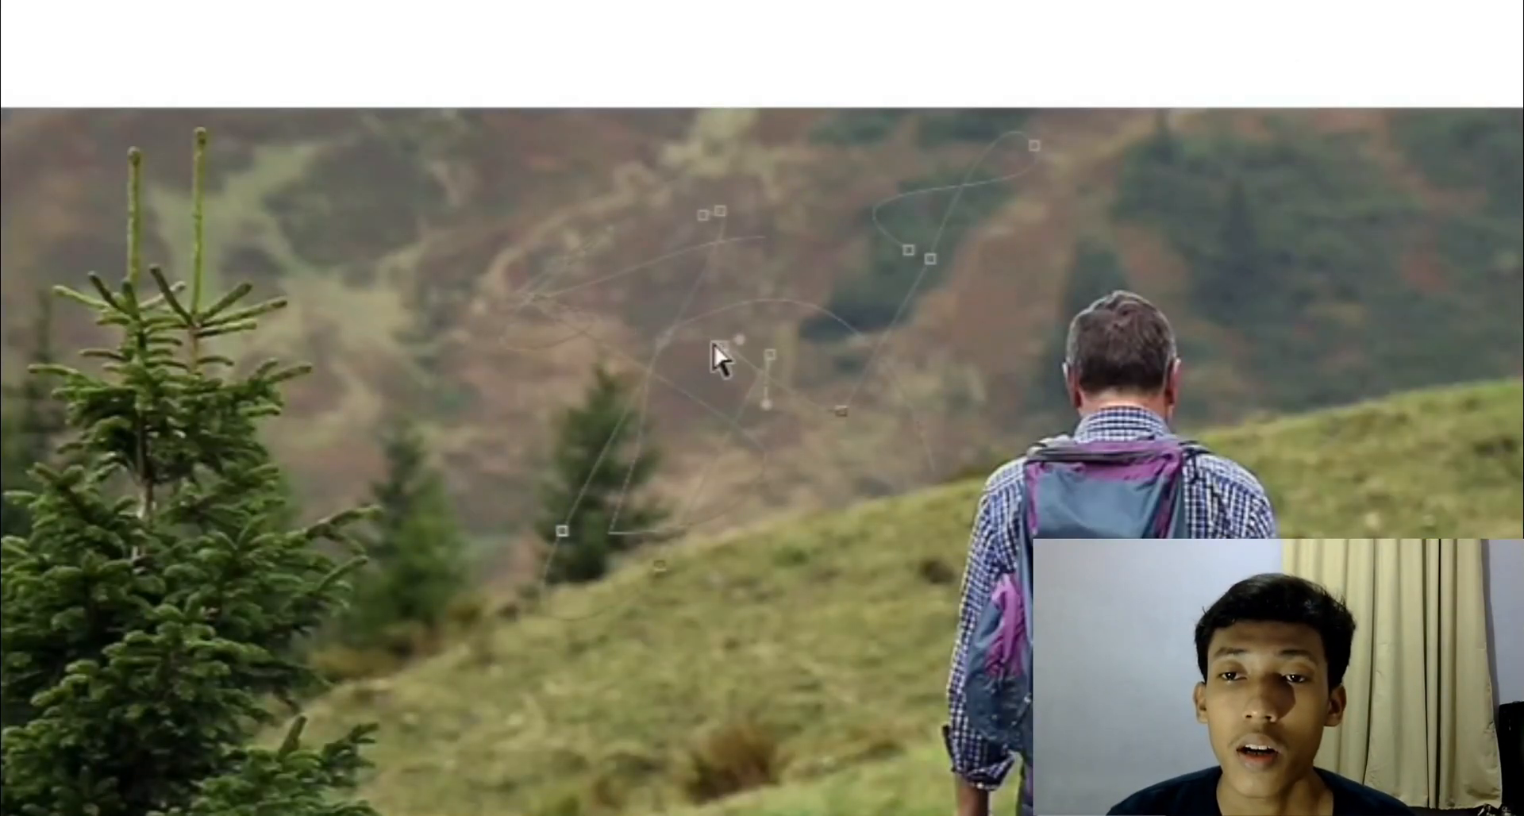
pyautogui.moveTo(691, 350); pyautogui.dragTo(813, 405)
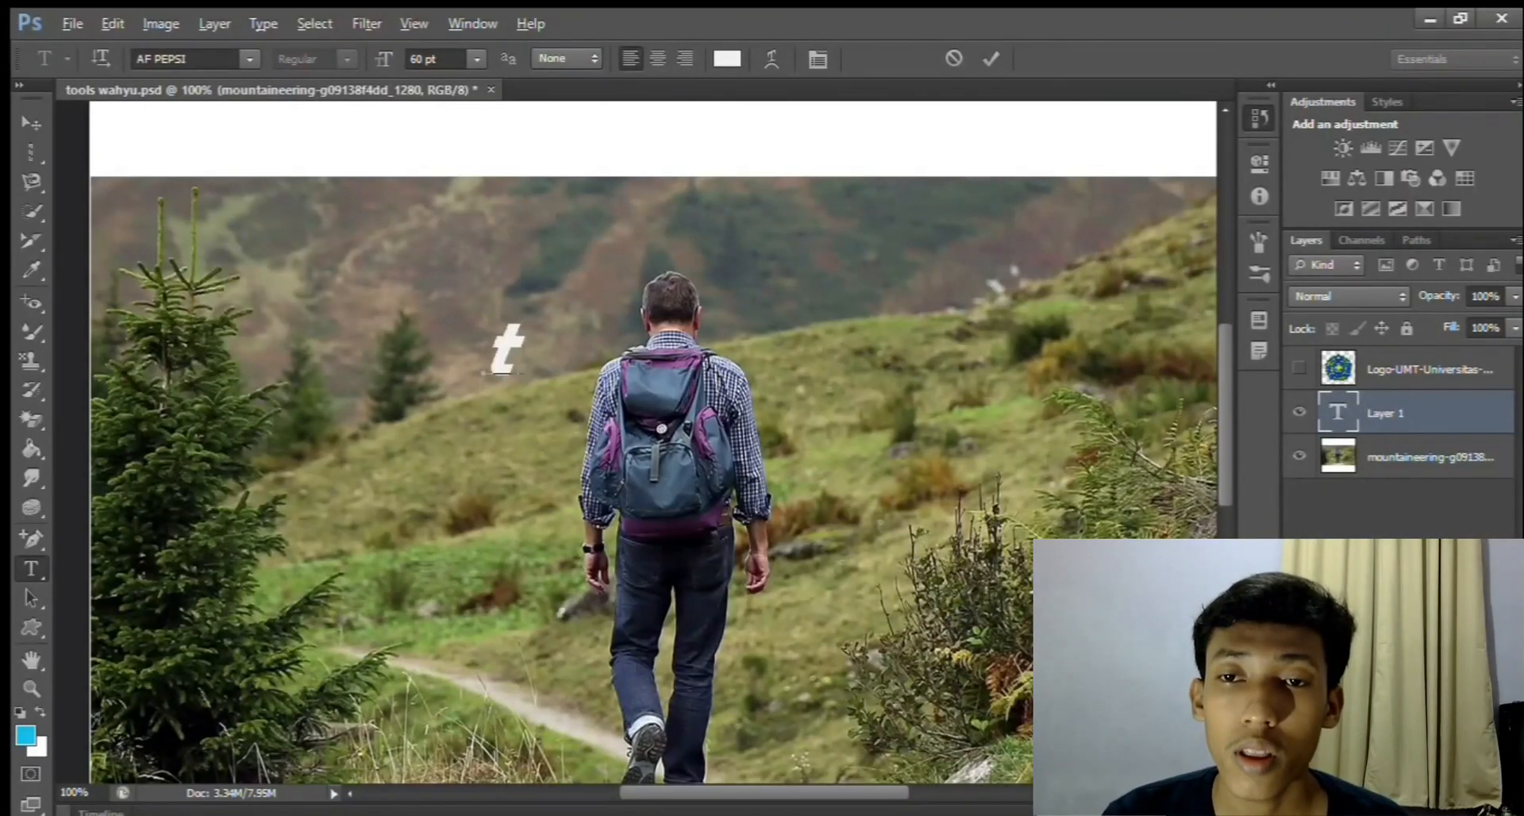
# Add 60 pt white horizontal text reading "tugas" followed by the author's name across the photo
pyautogui.write('ugas')
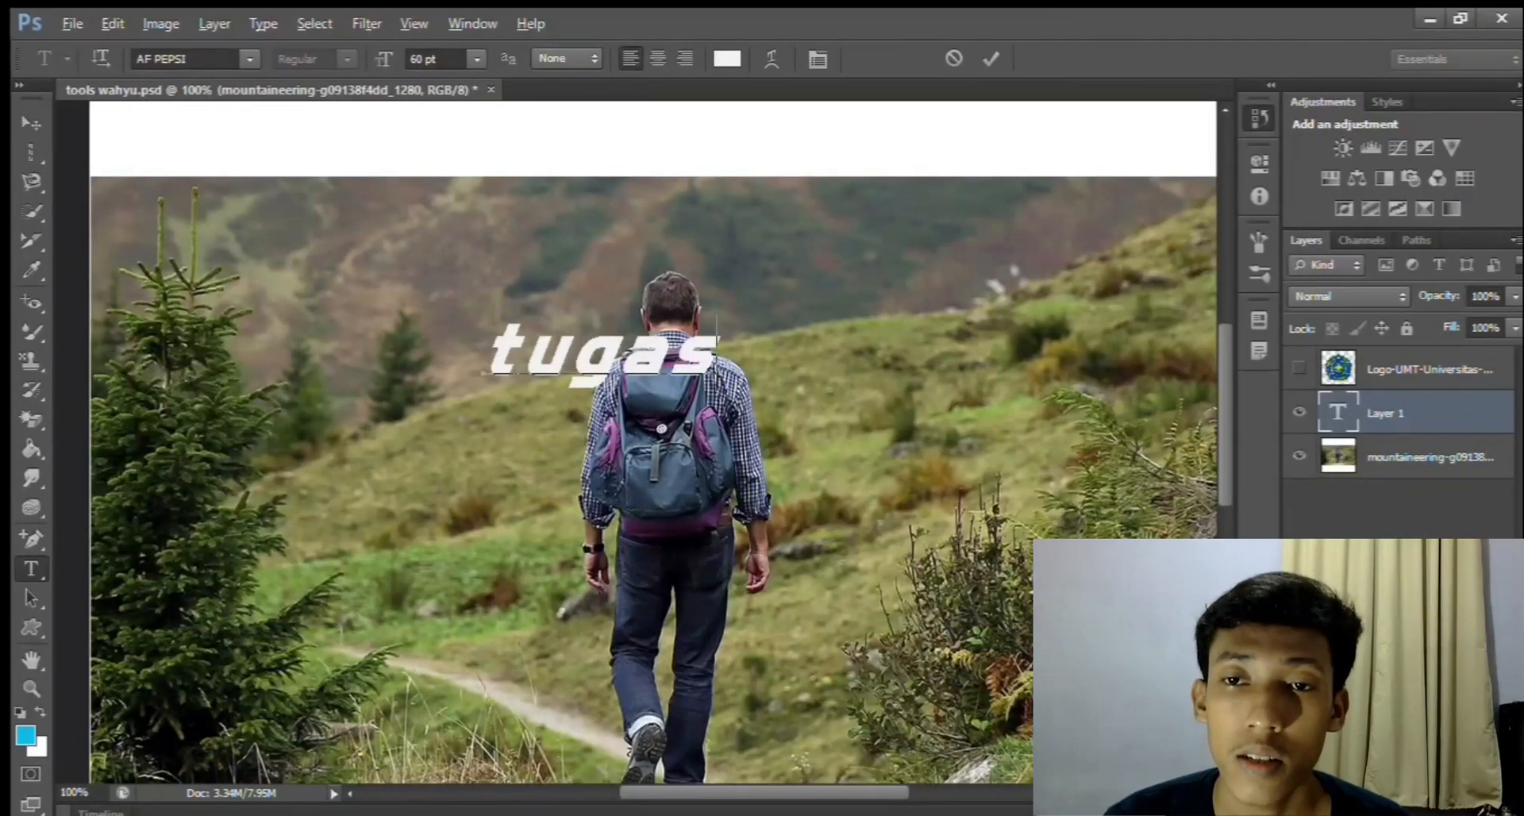
pyautogui.write(' wahy')
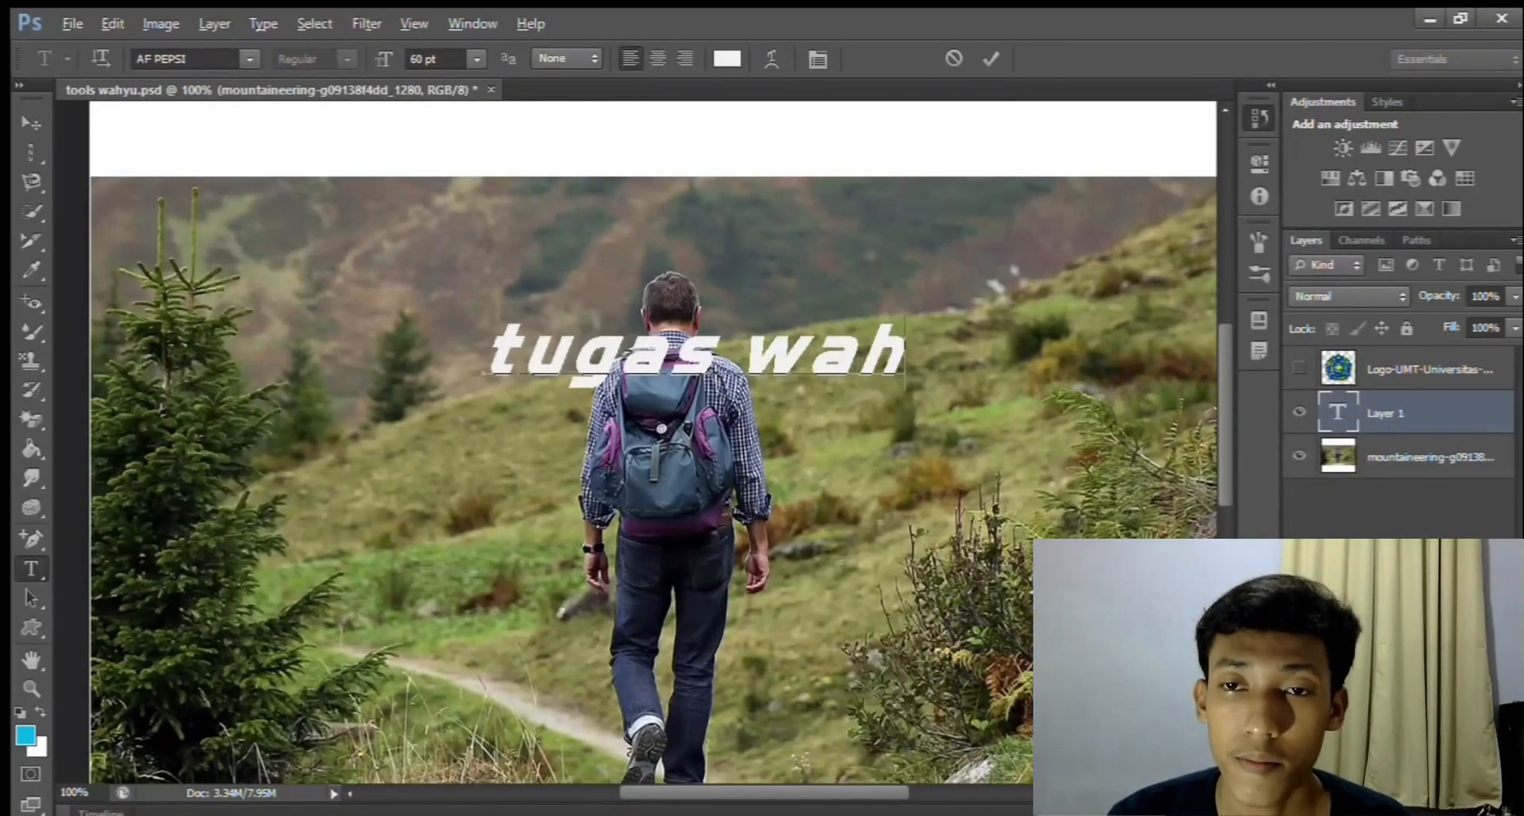
pyautogui.write('u')
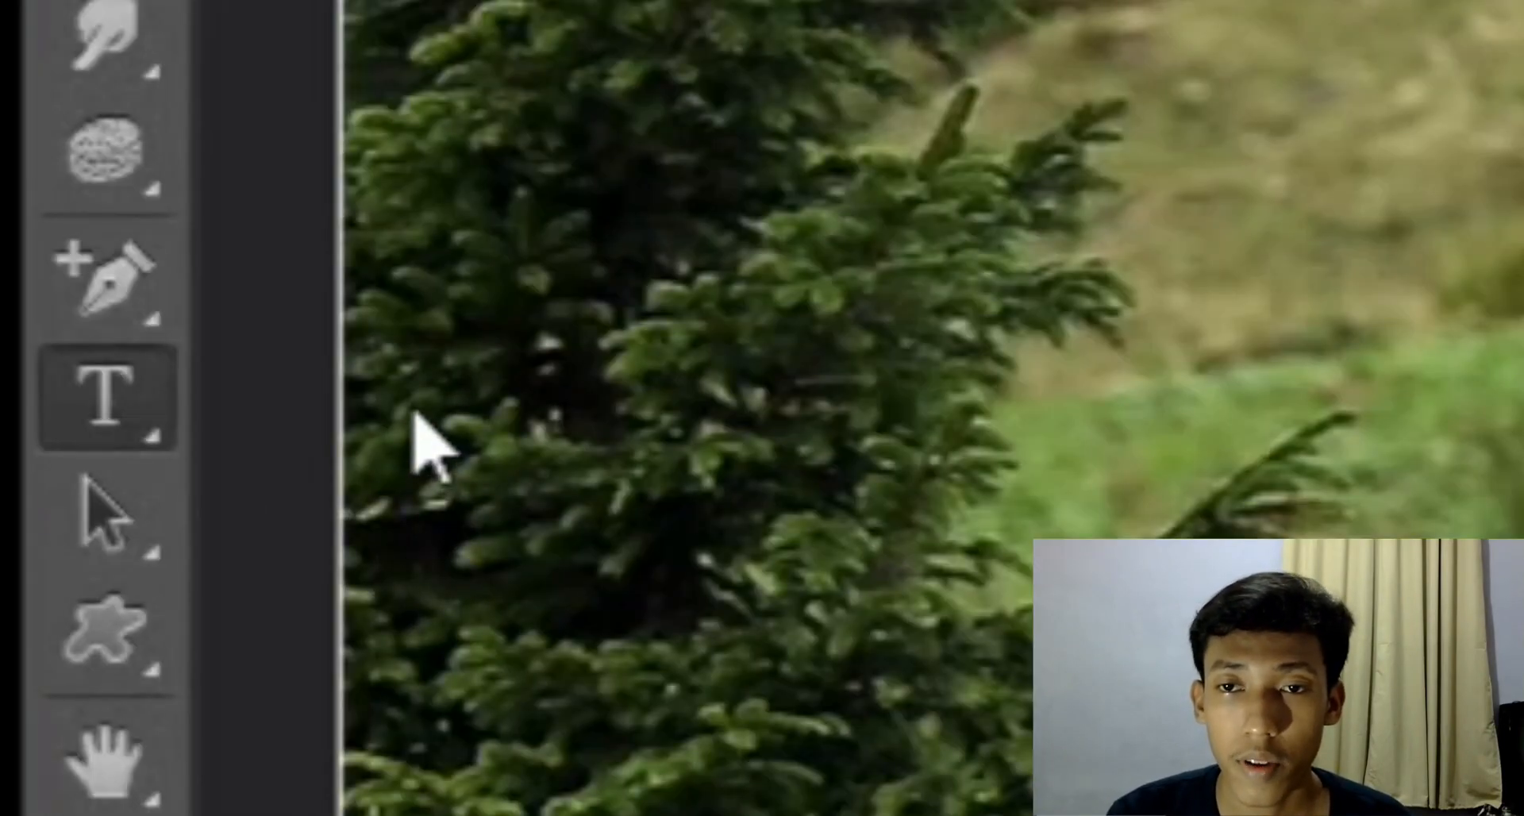
# Add the word "tugas" as white vertical text over the fir tree with the Vertical Type tool
pyautogui.hotkey('shift', 't')
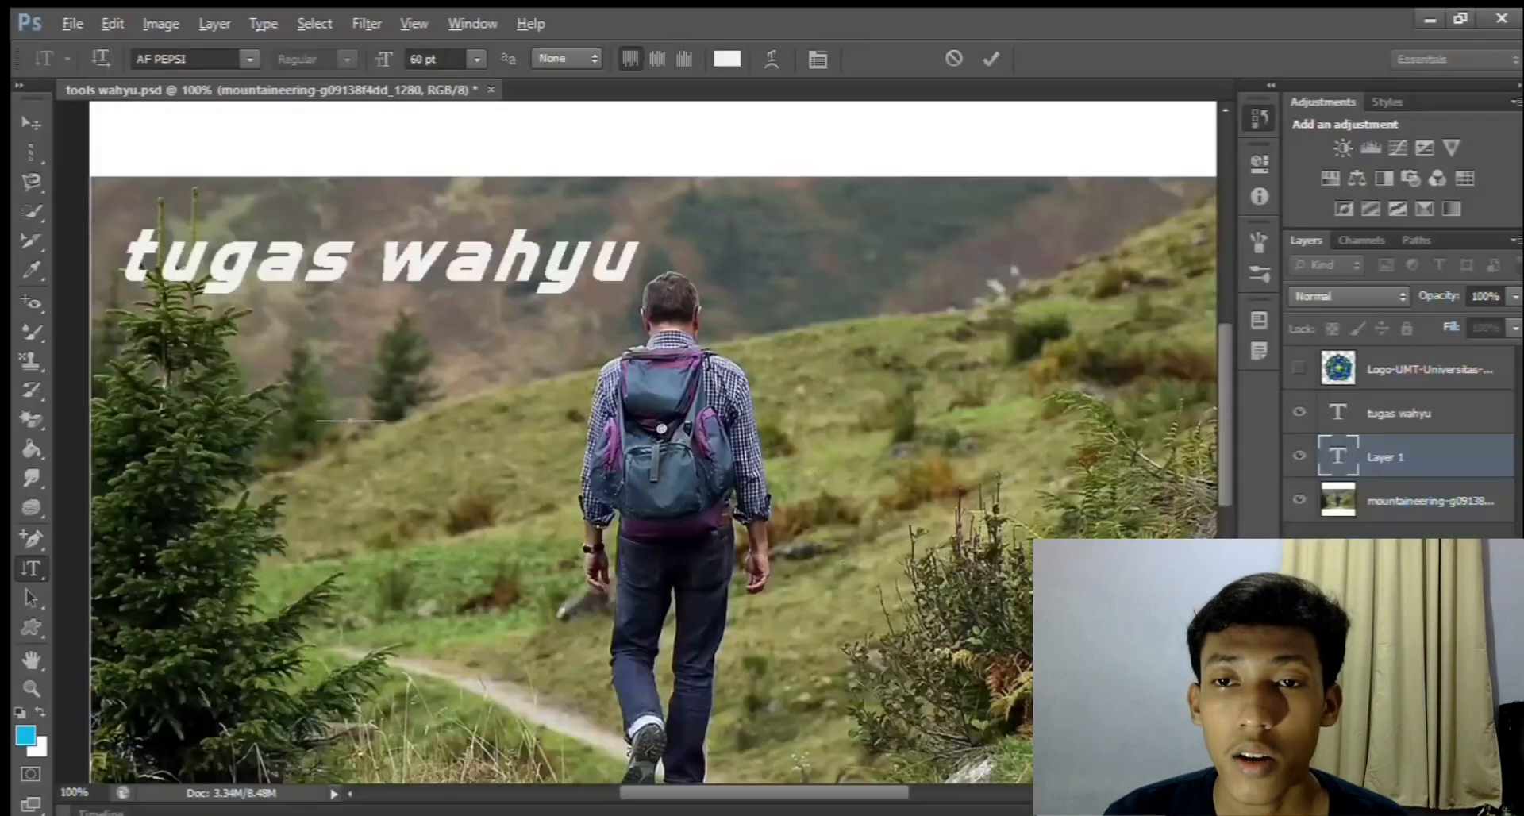
pyautogui.write('tu')
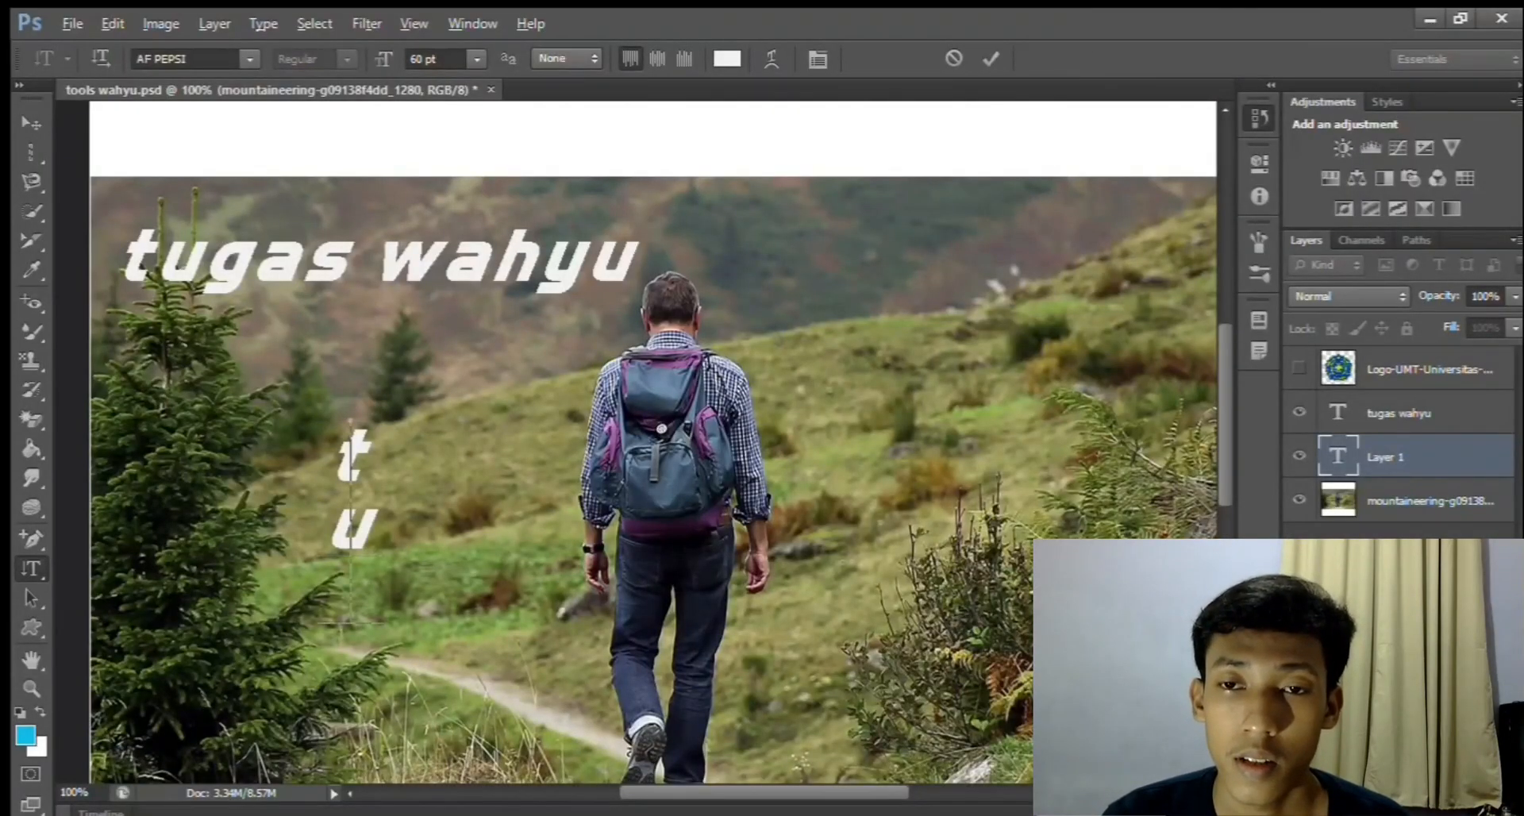
pyautogui.write('gas')
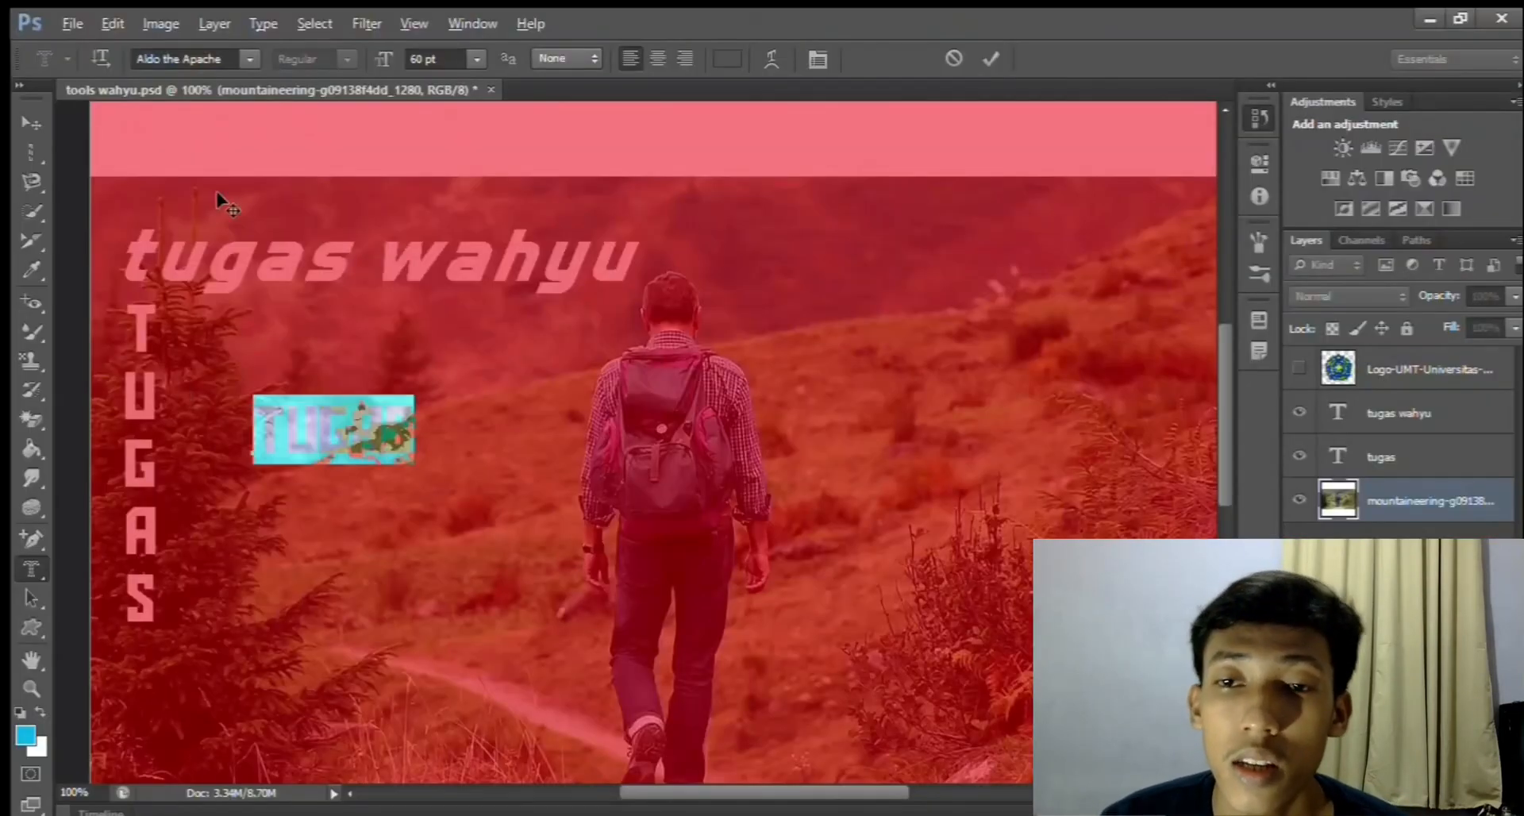
# Cut the word "tugas" out of the photo with the horizontal and vertical type mask tools, moving the selected letters aside
pyautogui.press('Down')
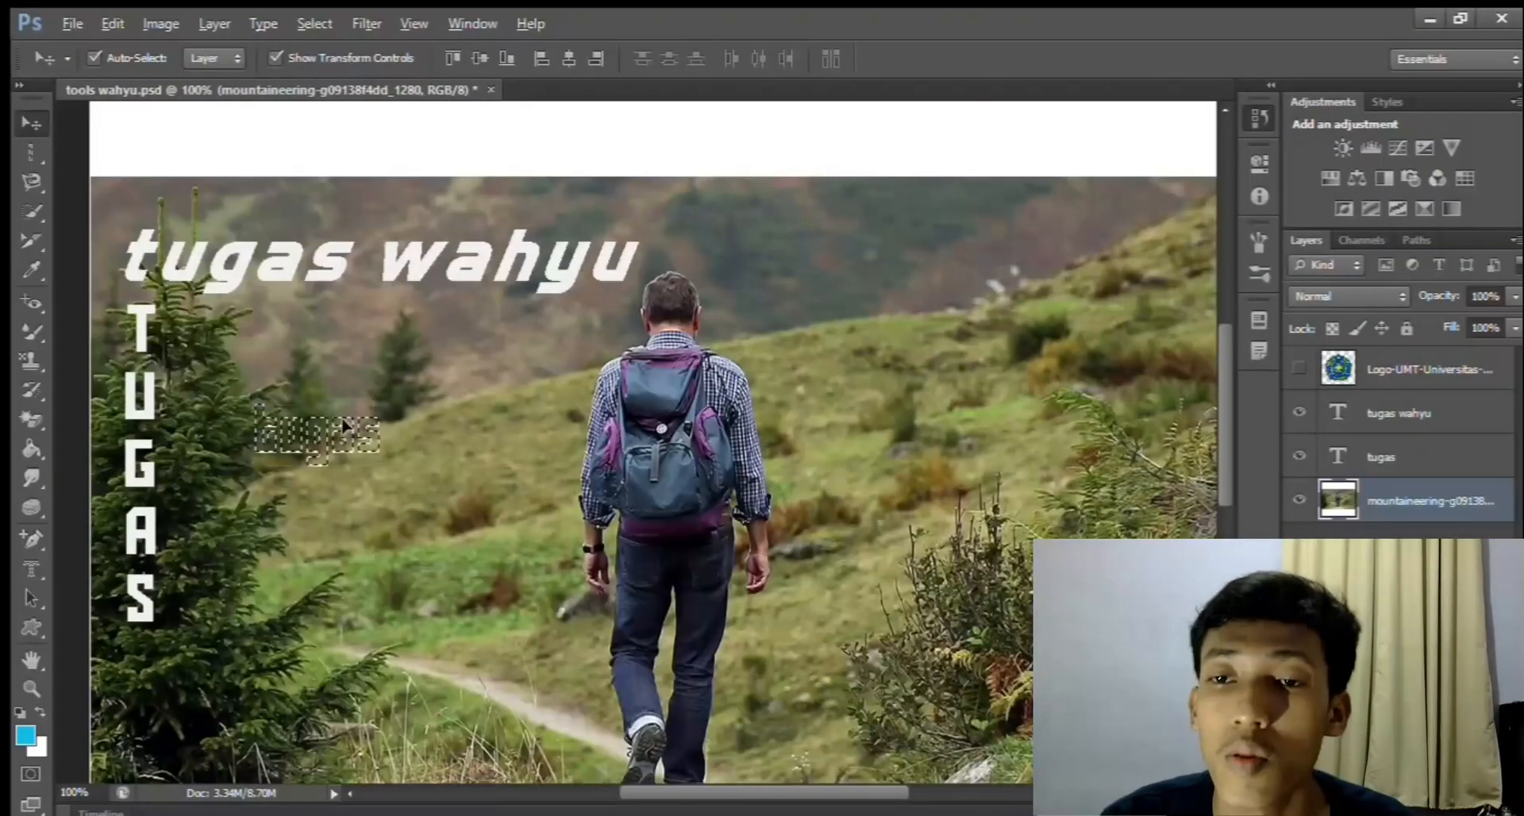
pyautogui.moveTo(343, 422); pyautogui.dragTo(497, 439)
pyautogui.click(29, 572)
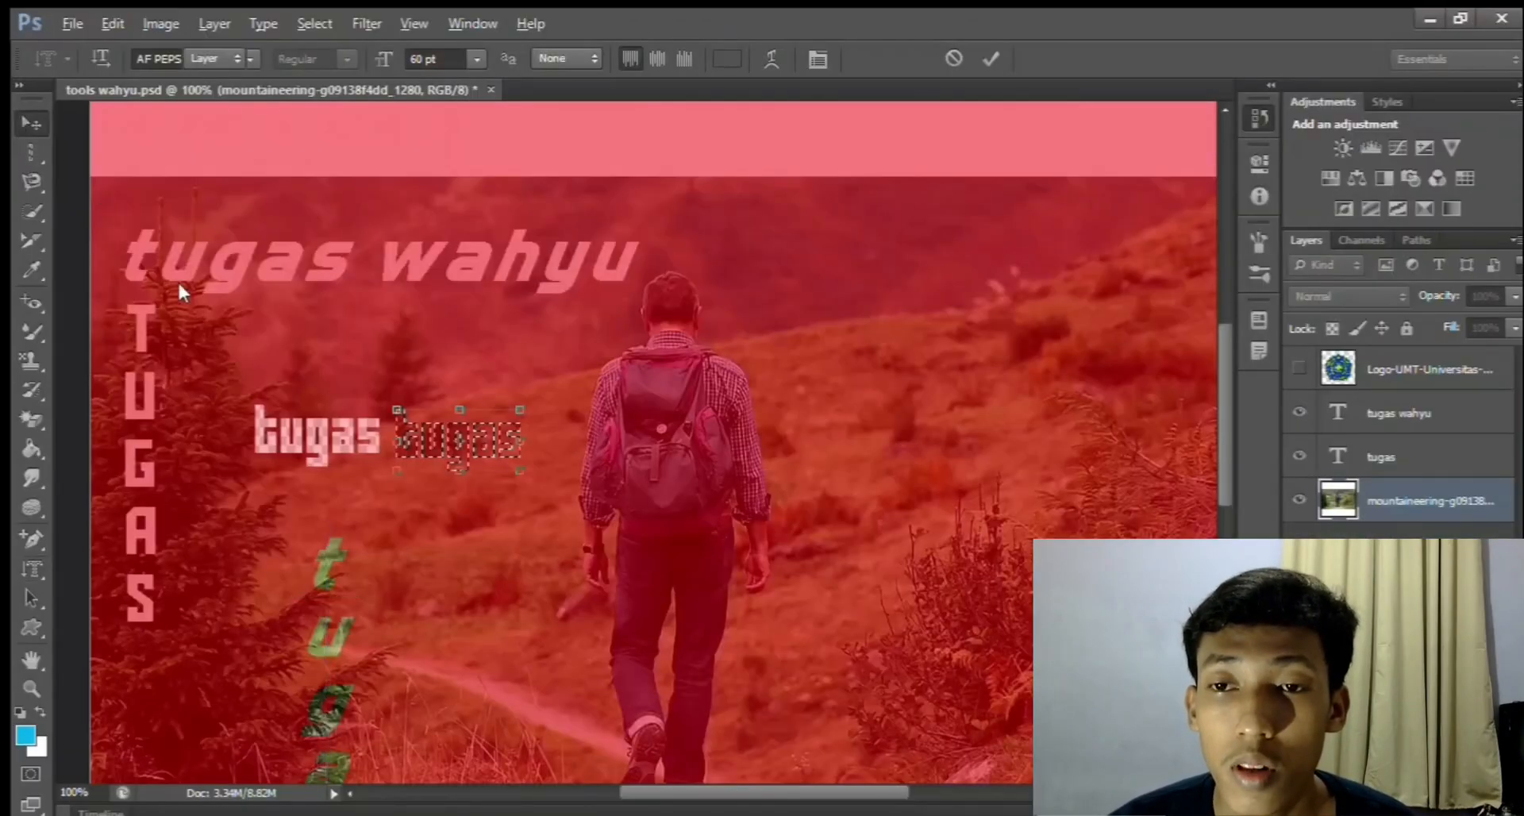
pyautogui.hotkey('ctrl', 'Return')
pyautogui.moveTo(336, 545); pyautogui.dragTo(429, 516)
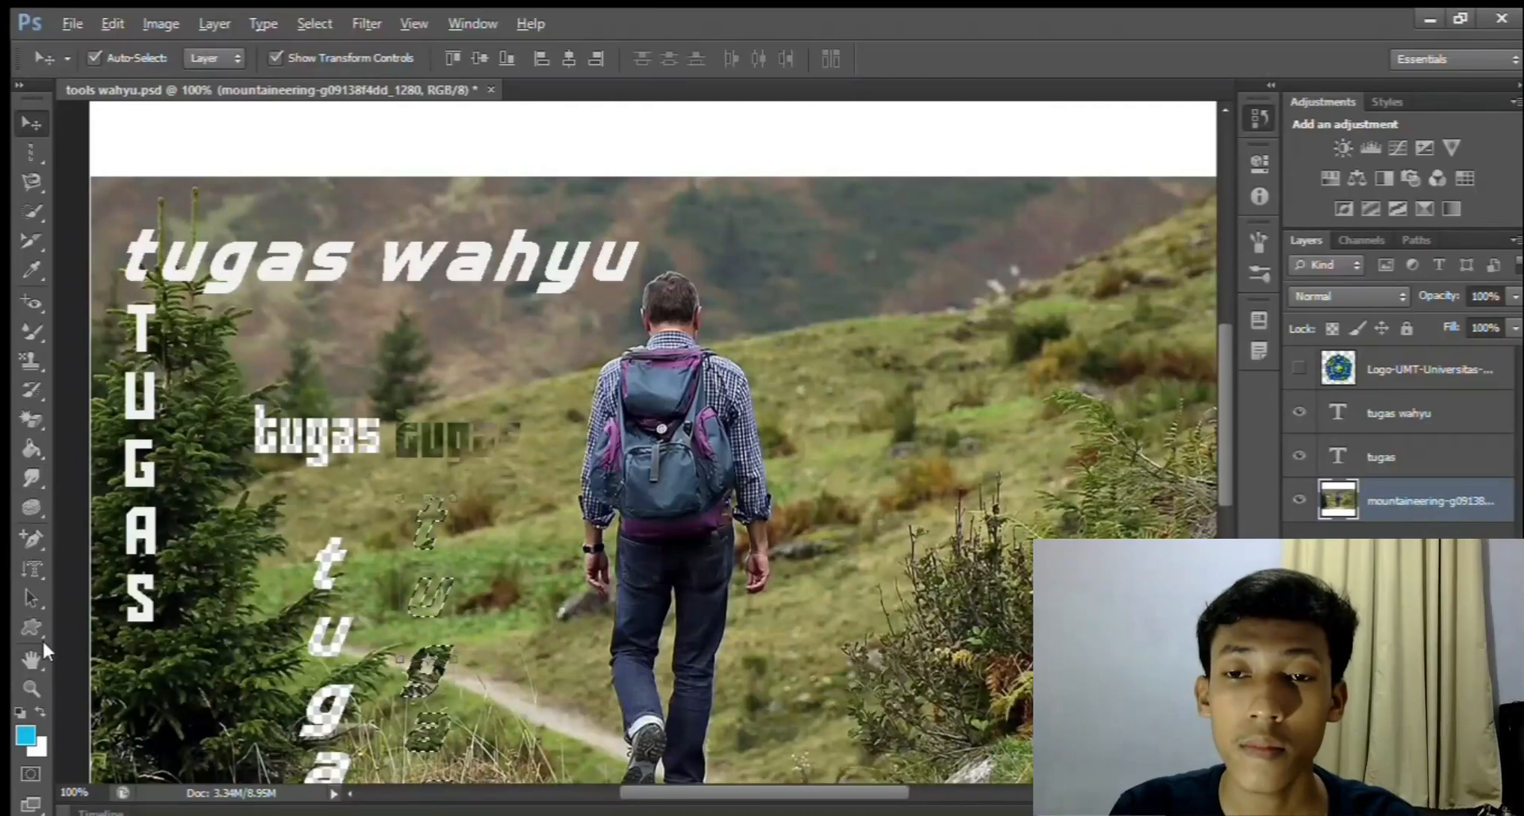
pyautogui.click(33, 616)
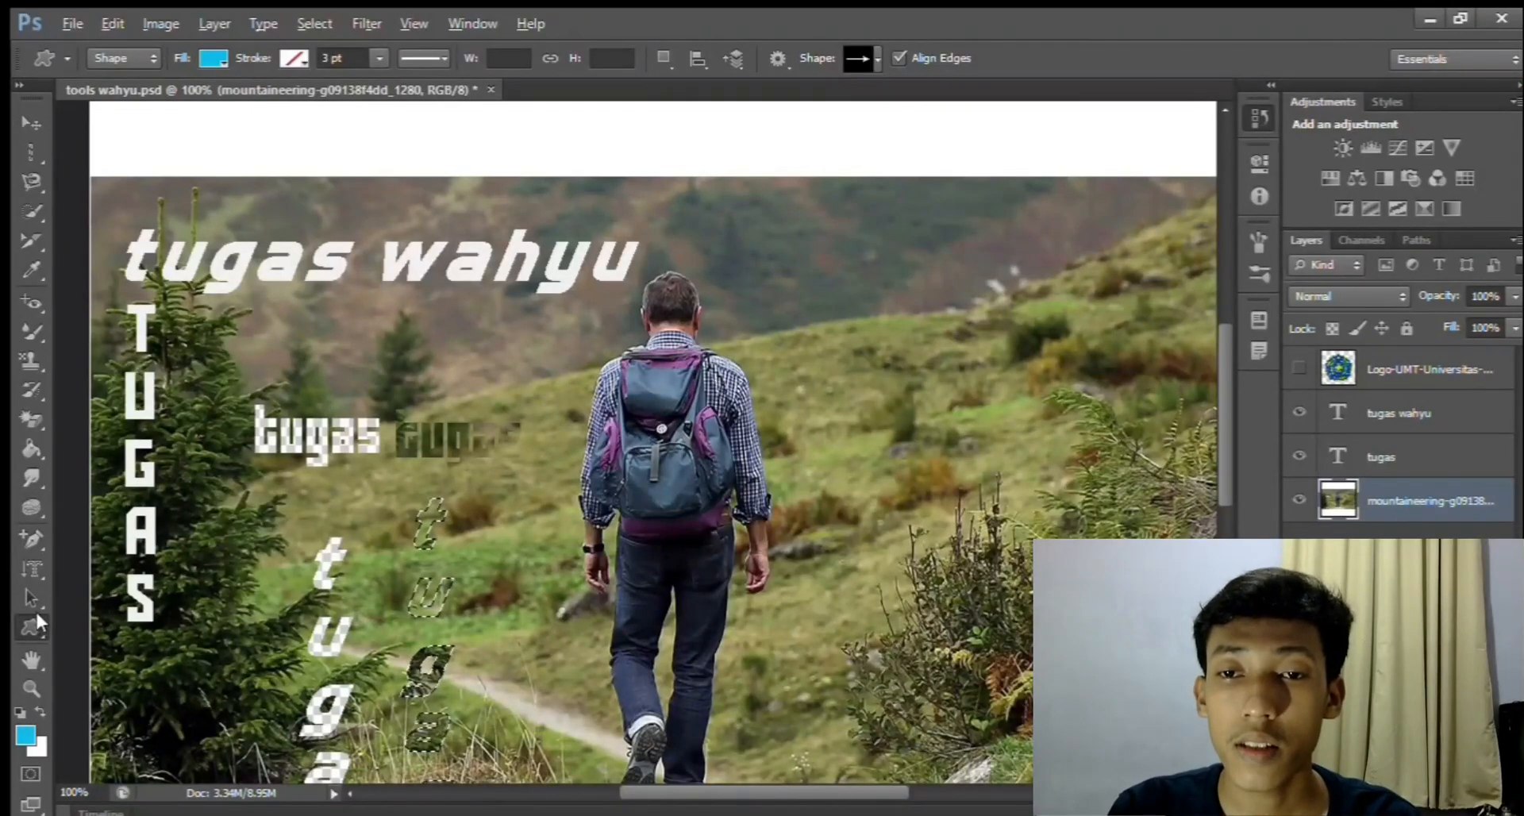
pyautogui.click(30, 601)
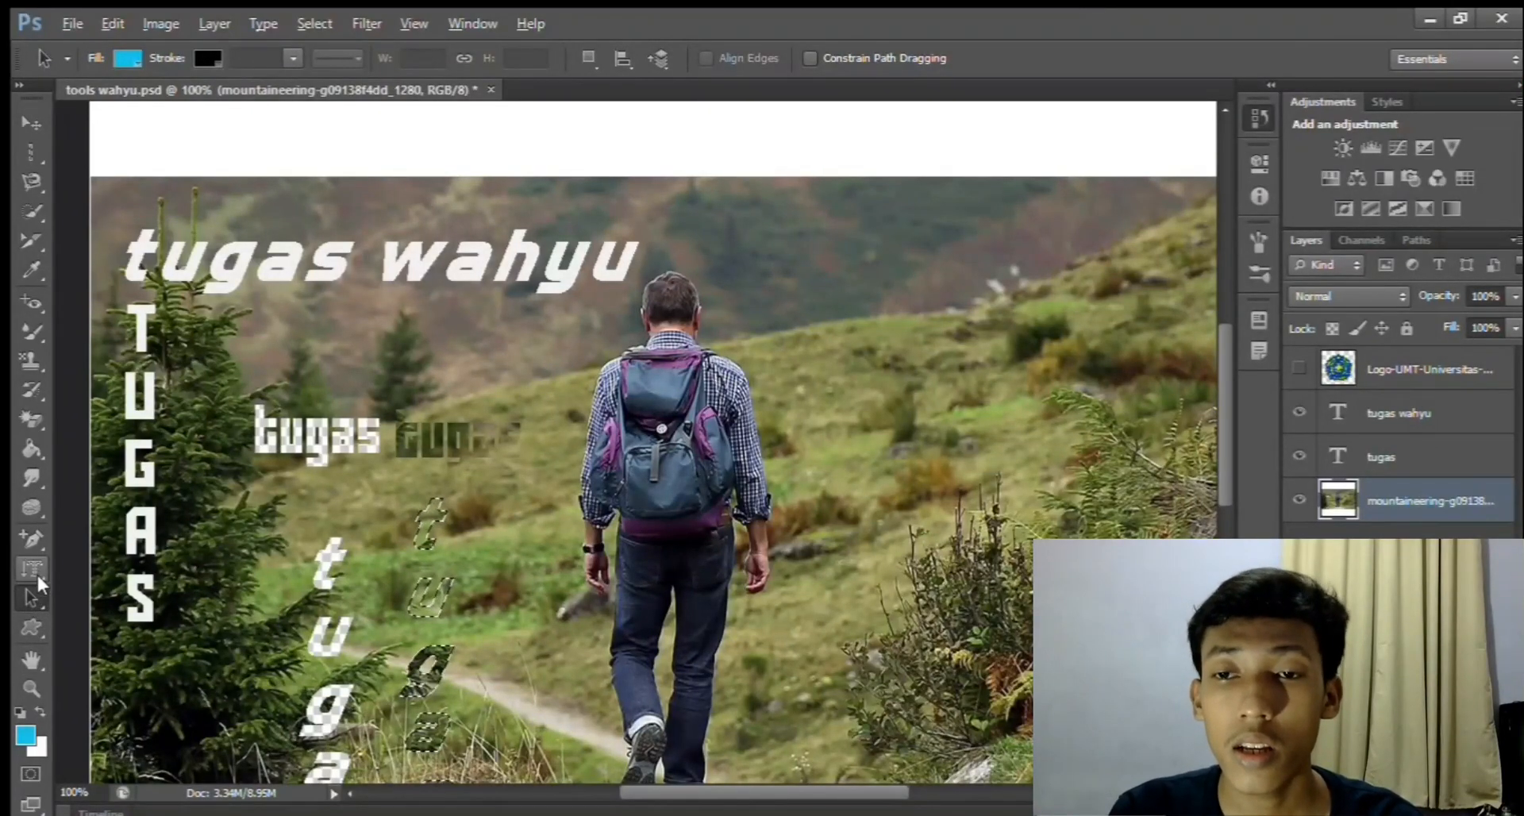
pyautogui.click(31, 660)
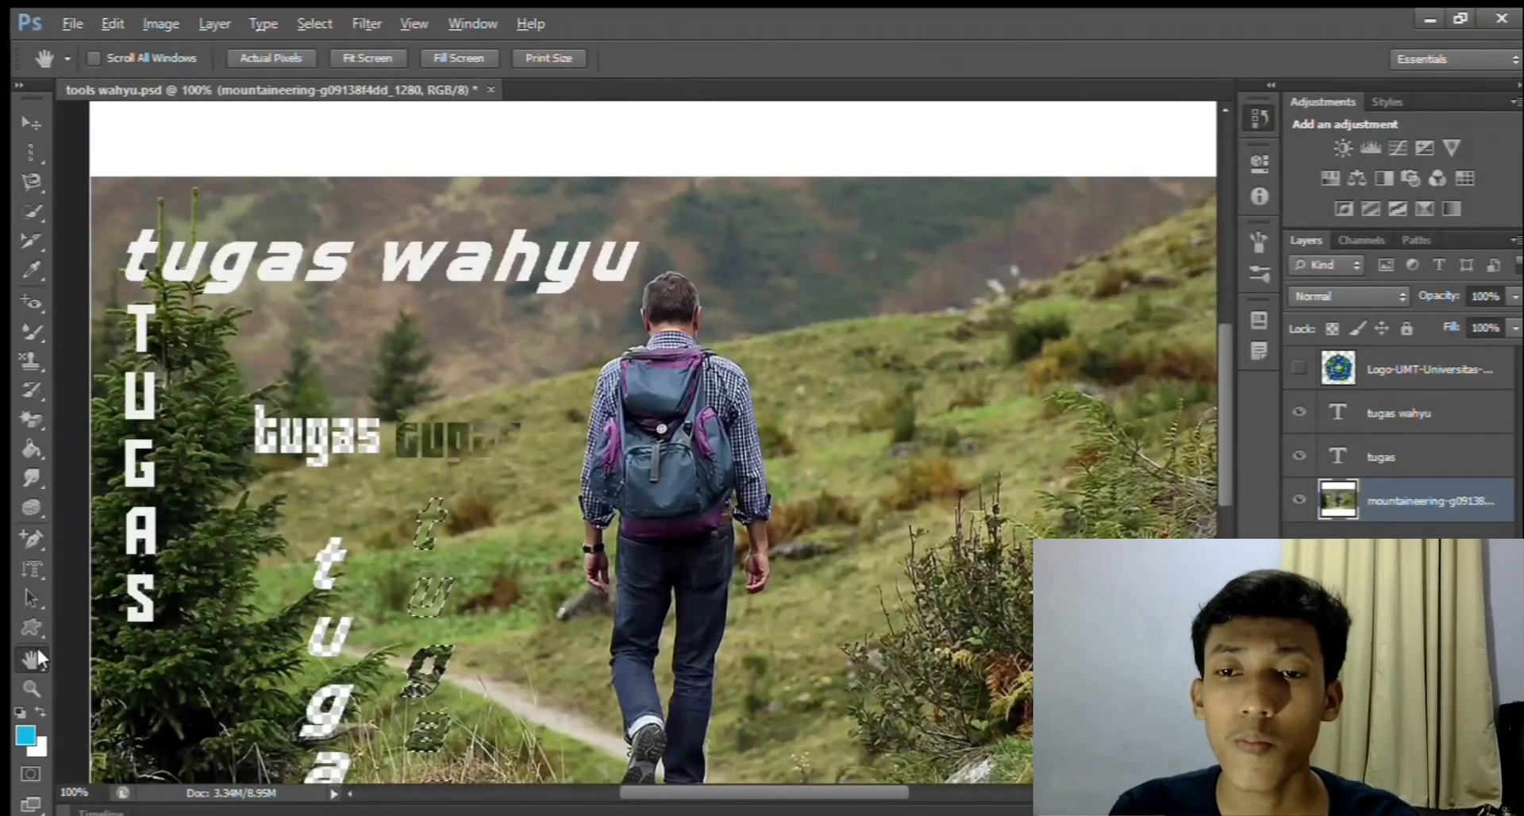
pyautogui.hotkey('ctrl', '0')
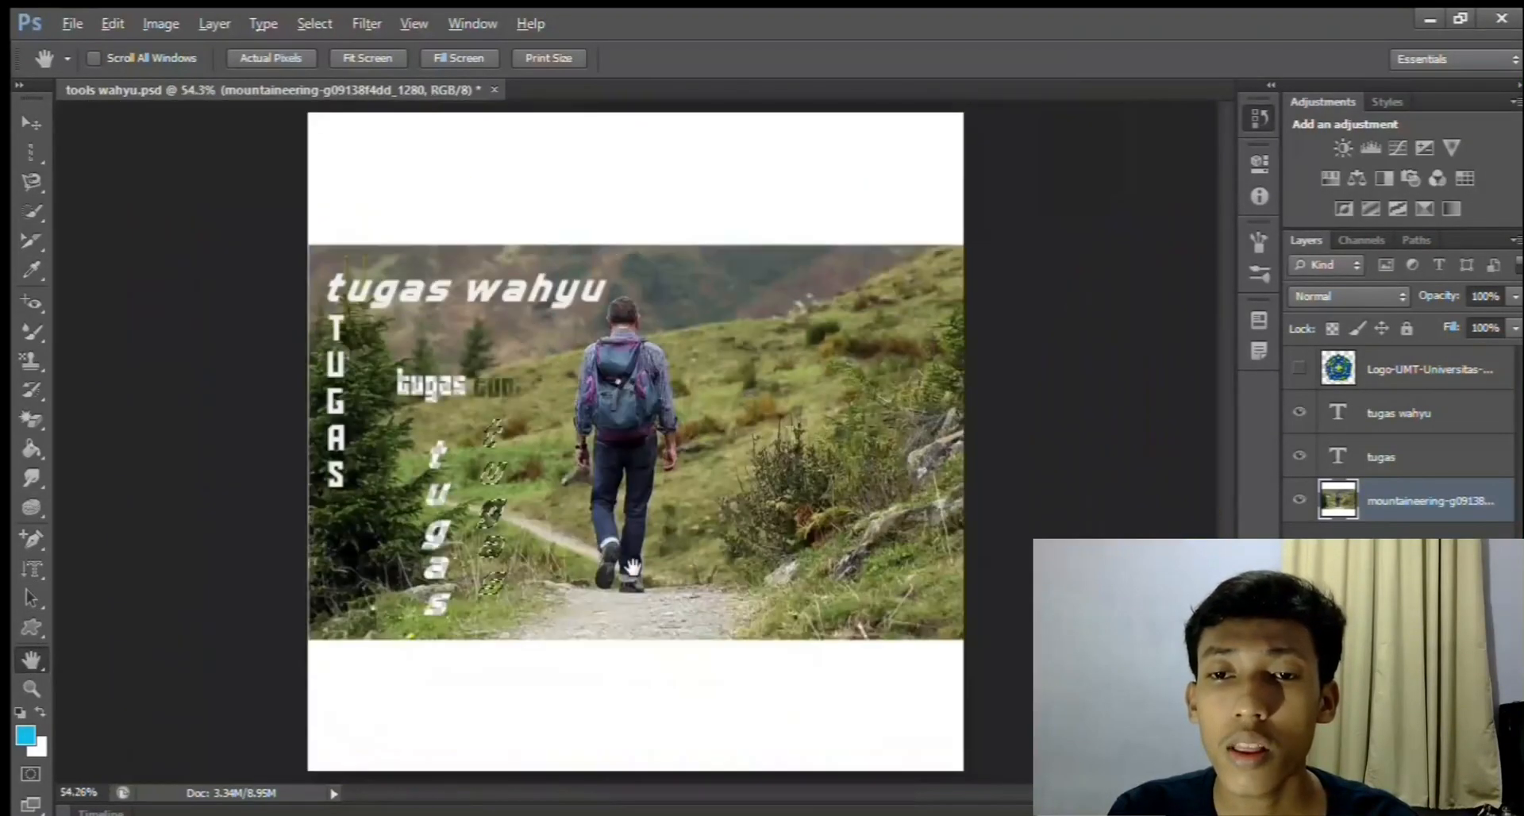
pyautogui.hotkey('ctrl', '1')
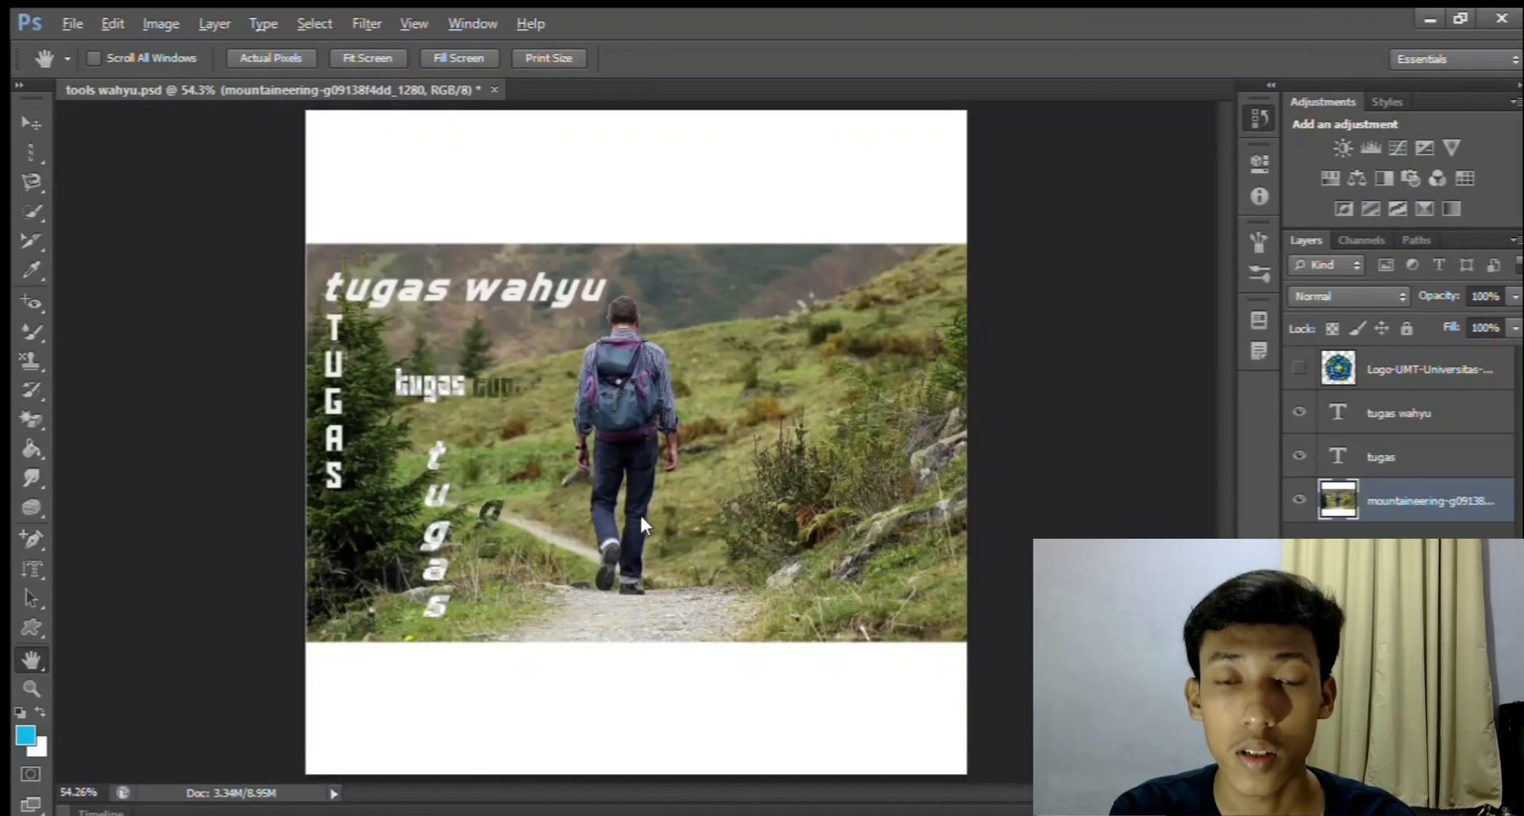
pyautogui.moveTo(577, 557); pyautogui.dragTo(671, 544)
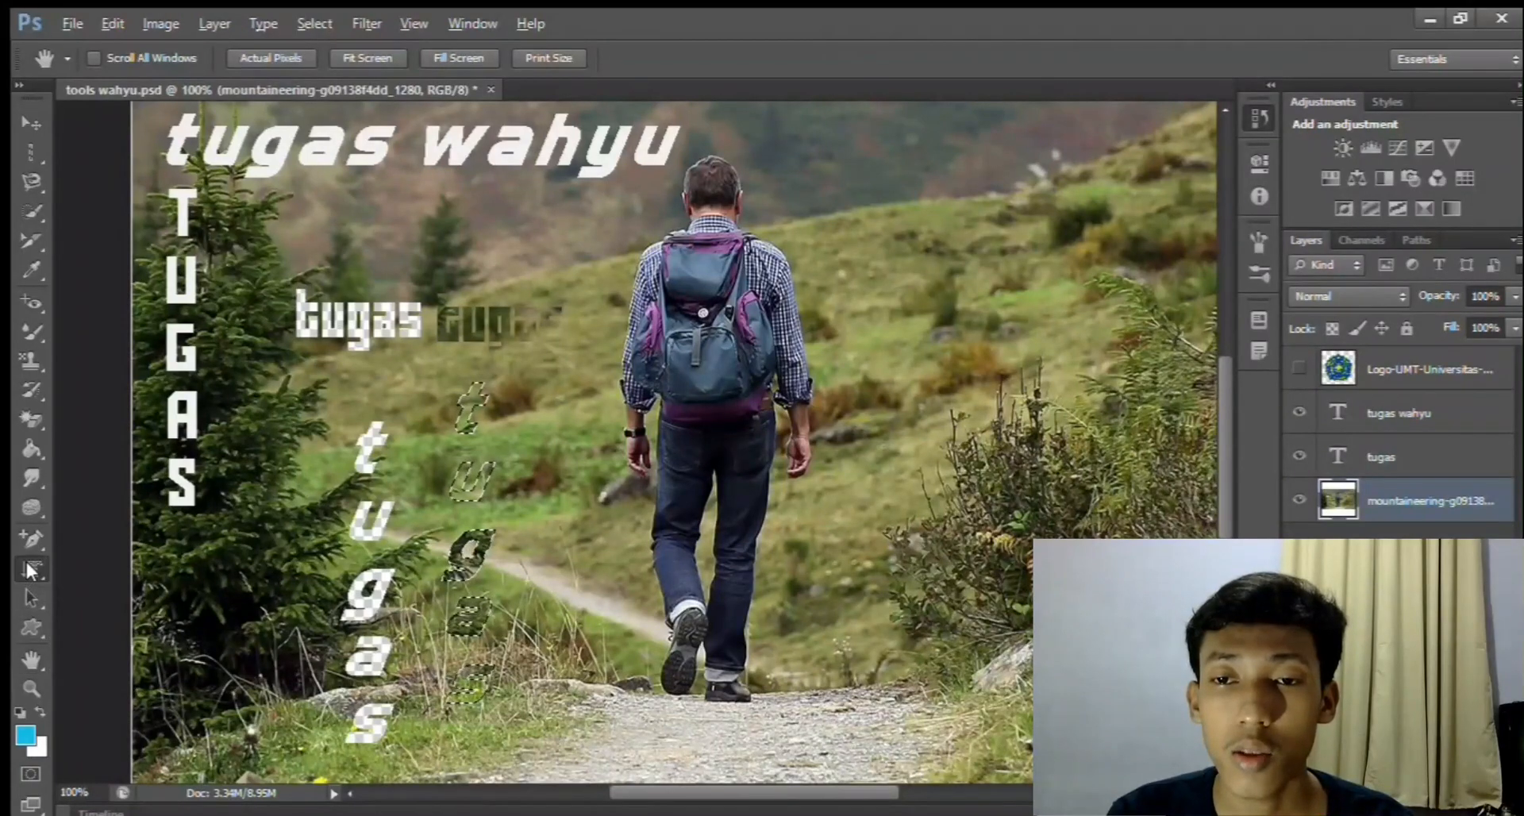
pyautogui.click(32, 570)
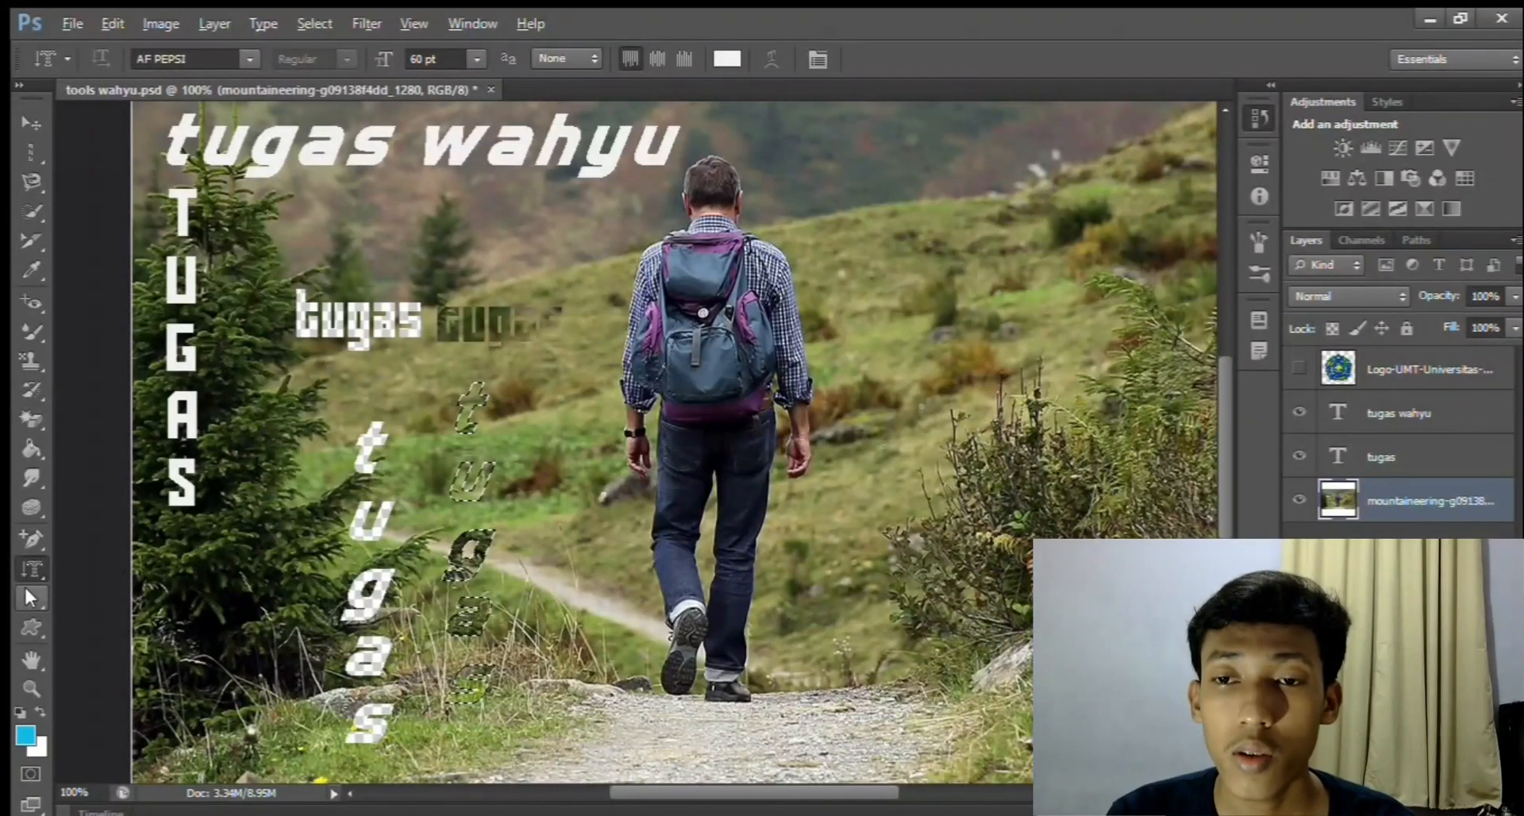
pyautogui.click(32, 598)
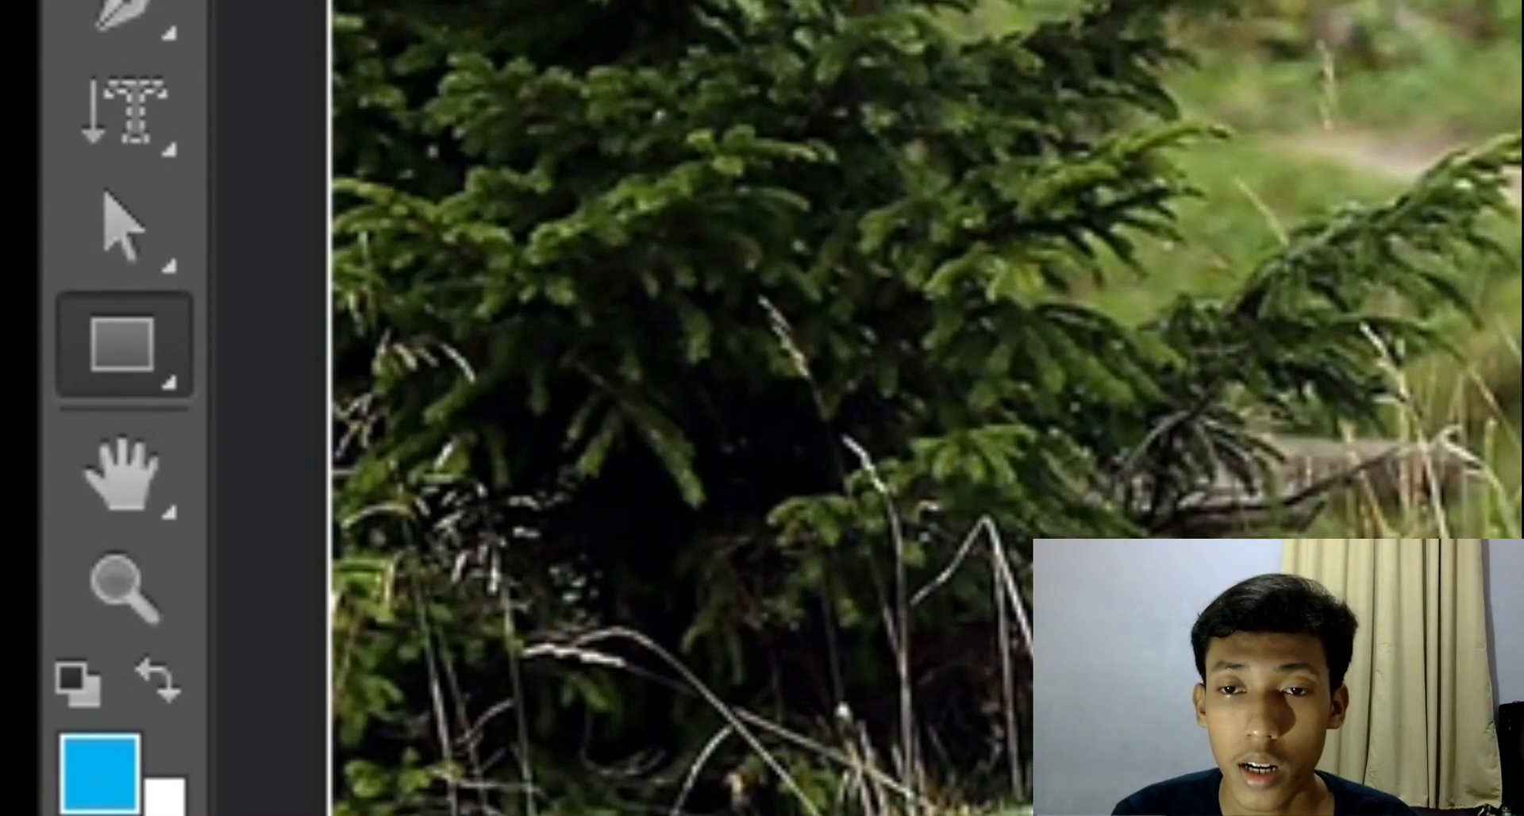
# Draw a 118 px blue square and a 187 × 19 px bar beneath it, recoloring the bar light grey
pyautogui.moveTo(264, 241); pyautogui.dragTo(397, 374)
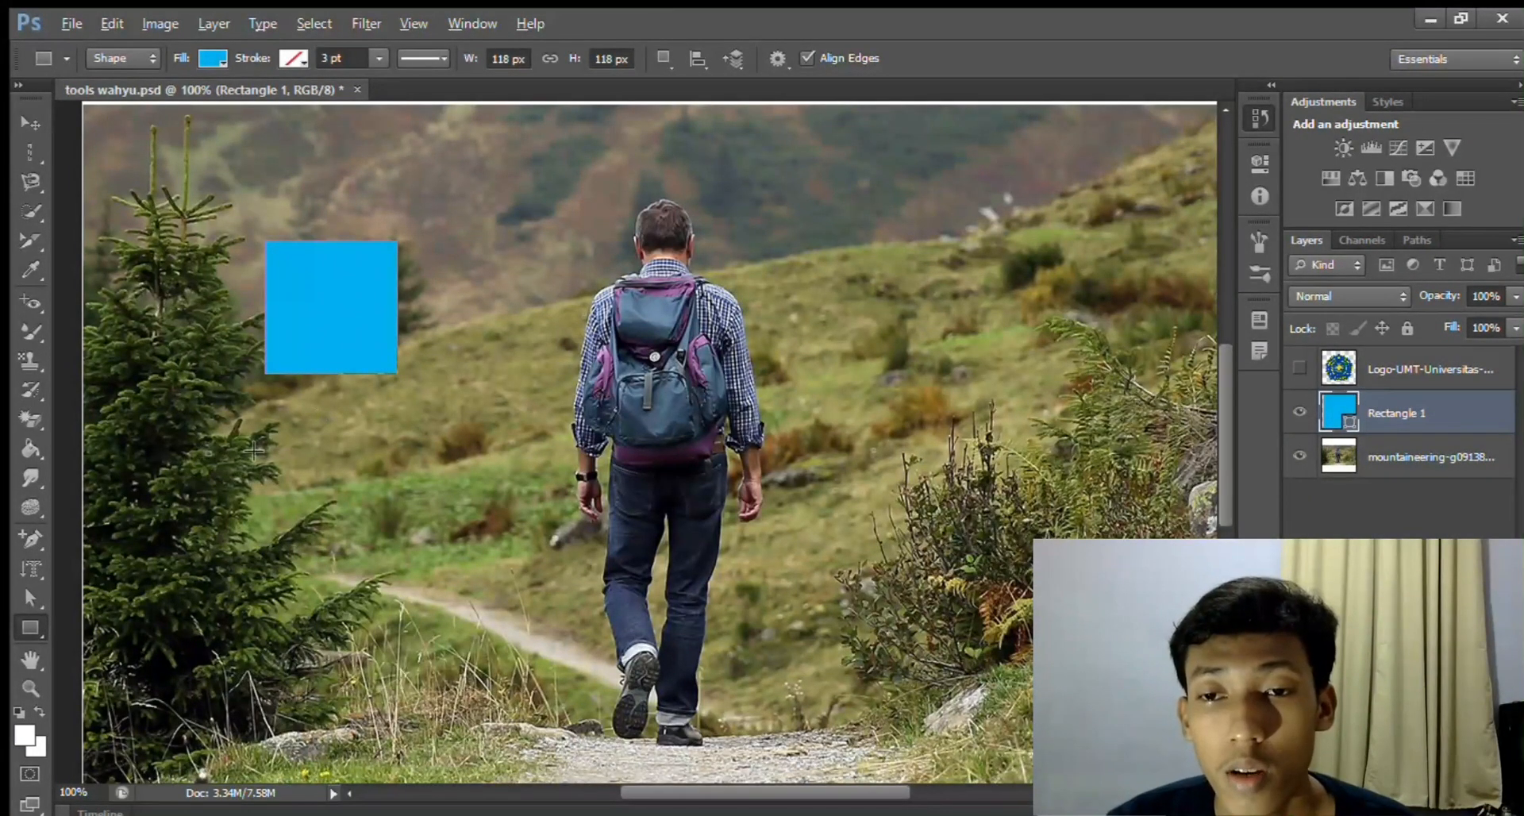
pyautogui.moveTo(206, 453); pyautogui.dragTo(416, 432)
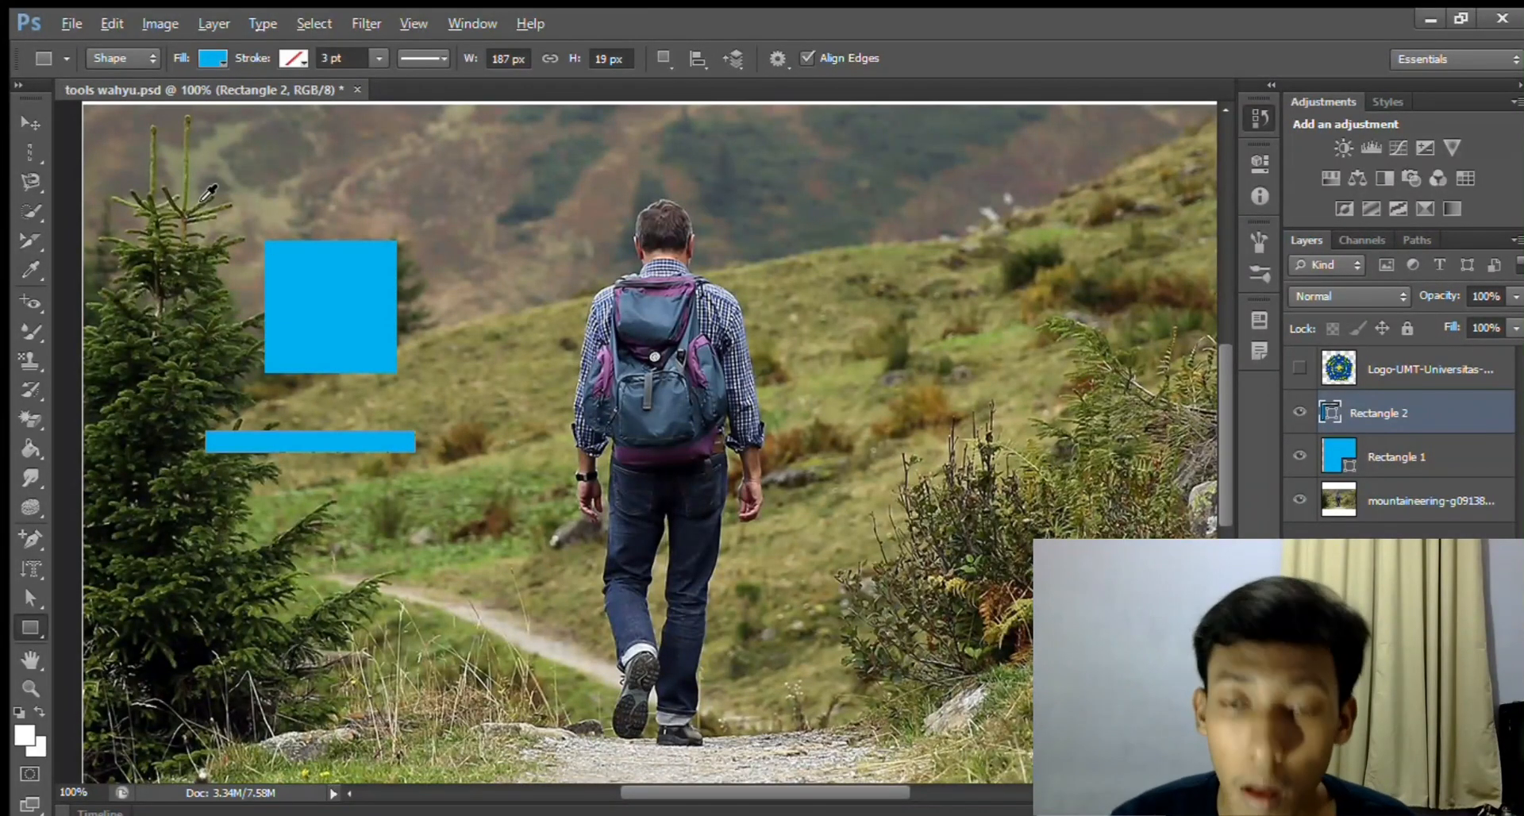
pyautogui.hotkey('alt', 'BackSpace')
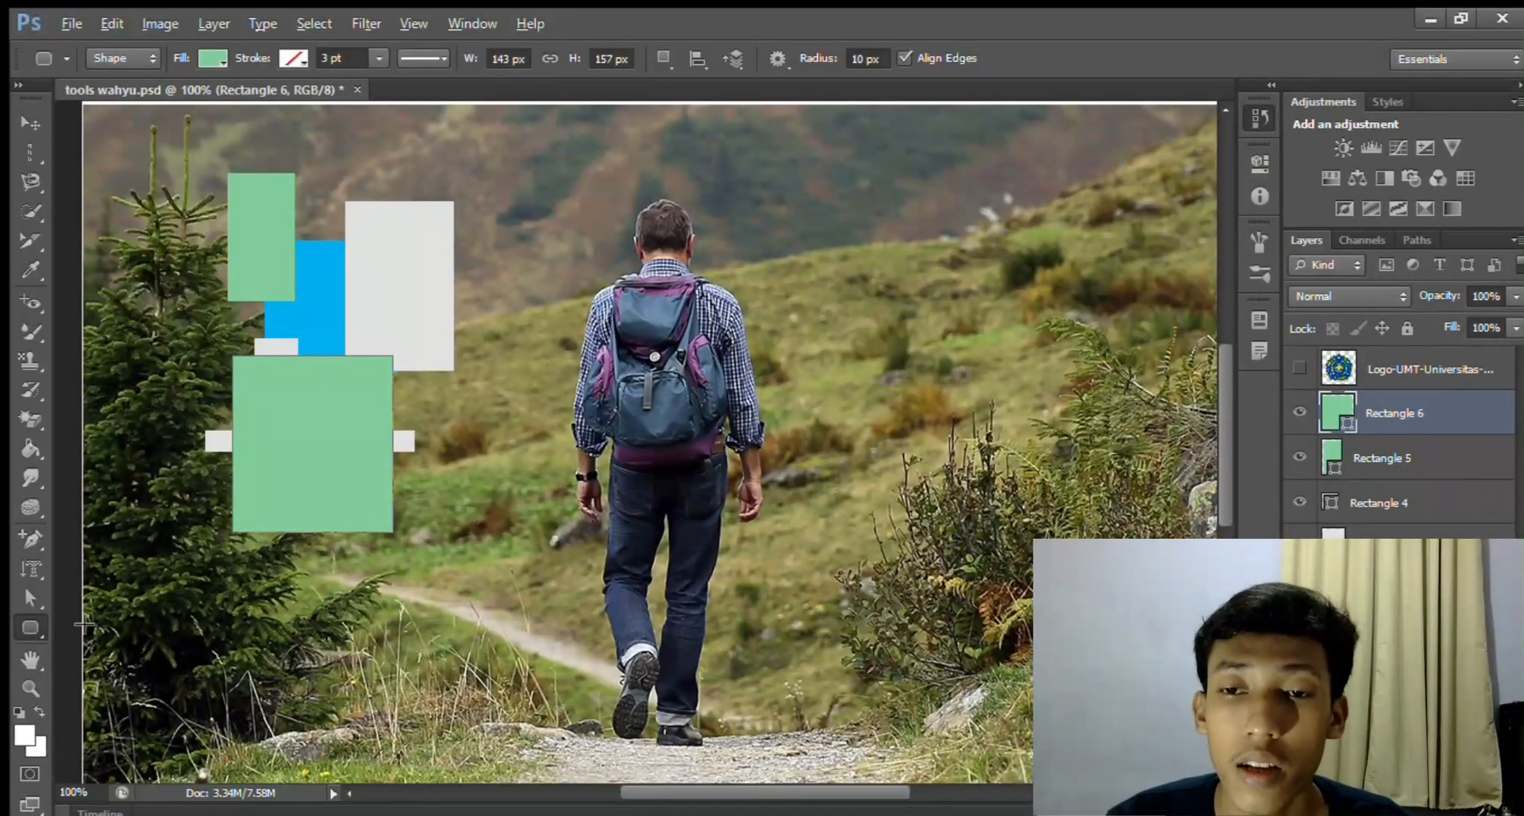
# Draw rounded rectangles with a 10 px radius beside the hiker and change their fill to dark green
pyautogui.moveTo(266, 439)
pyautogui.mouseDown()
pyautogui.moveTo(356, 347)
pyautogui.moveTo(455, 183)
pyautogui.moveTo(534, 171)
pyautogui.mouseUp()
pyautogui.click(214, 59)
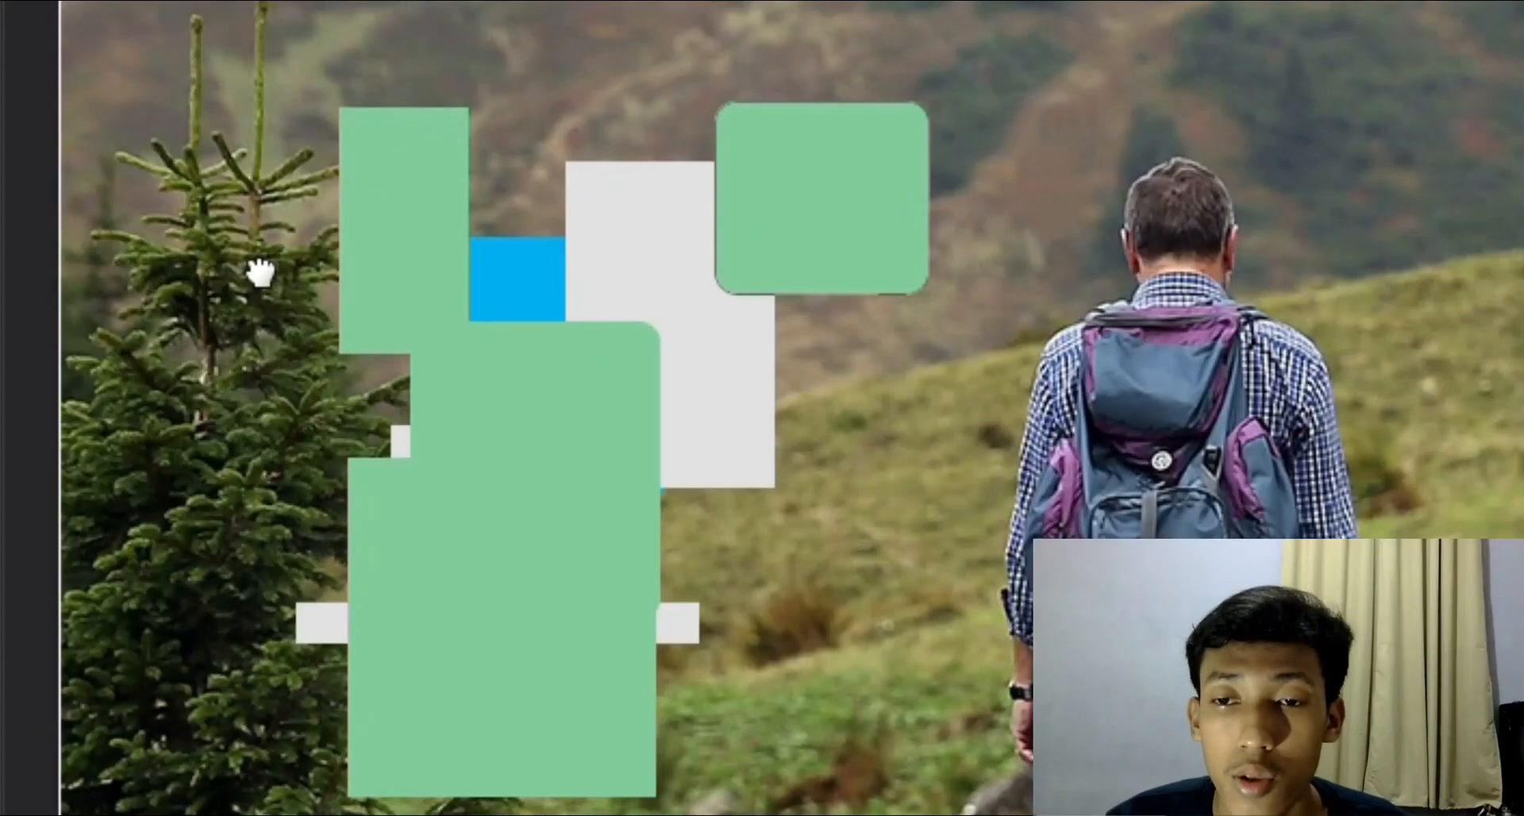
pyautogui.click(297, 256)
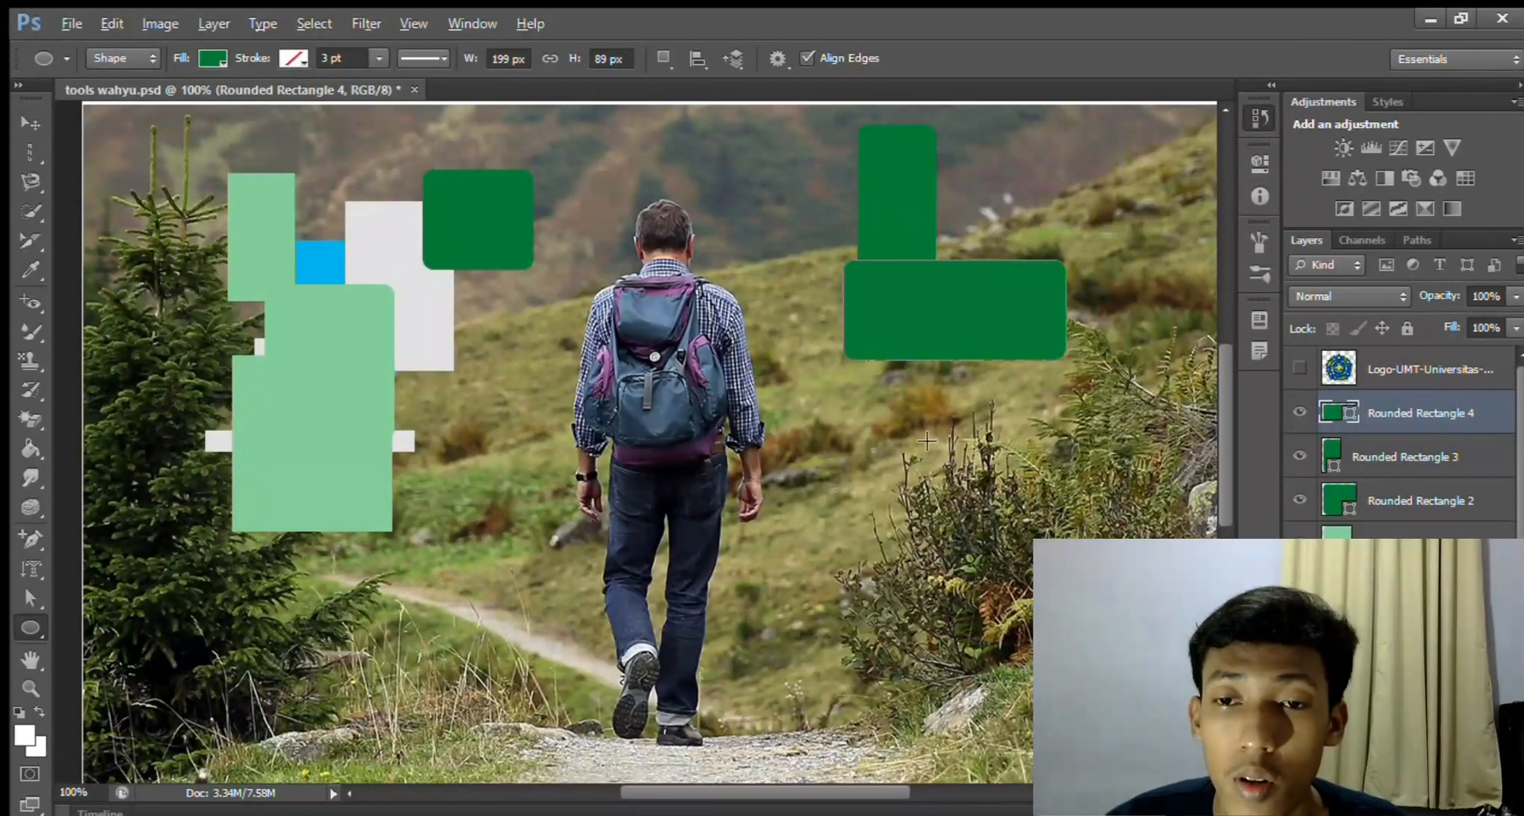
# Draw dark grey ellipses over the hillside and change the fill of the one overlapping the green shapes to blue
pyautogui.moveTo(914, 457); pyautogui.dragTo(1111, 521)
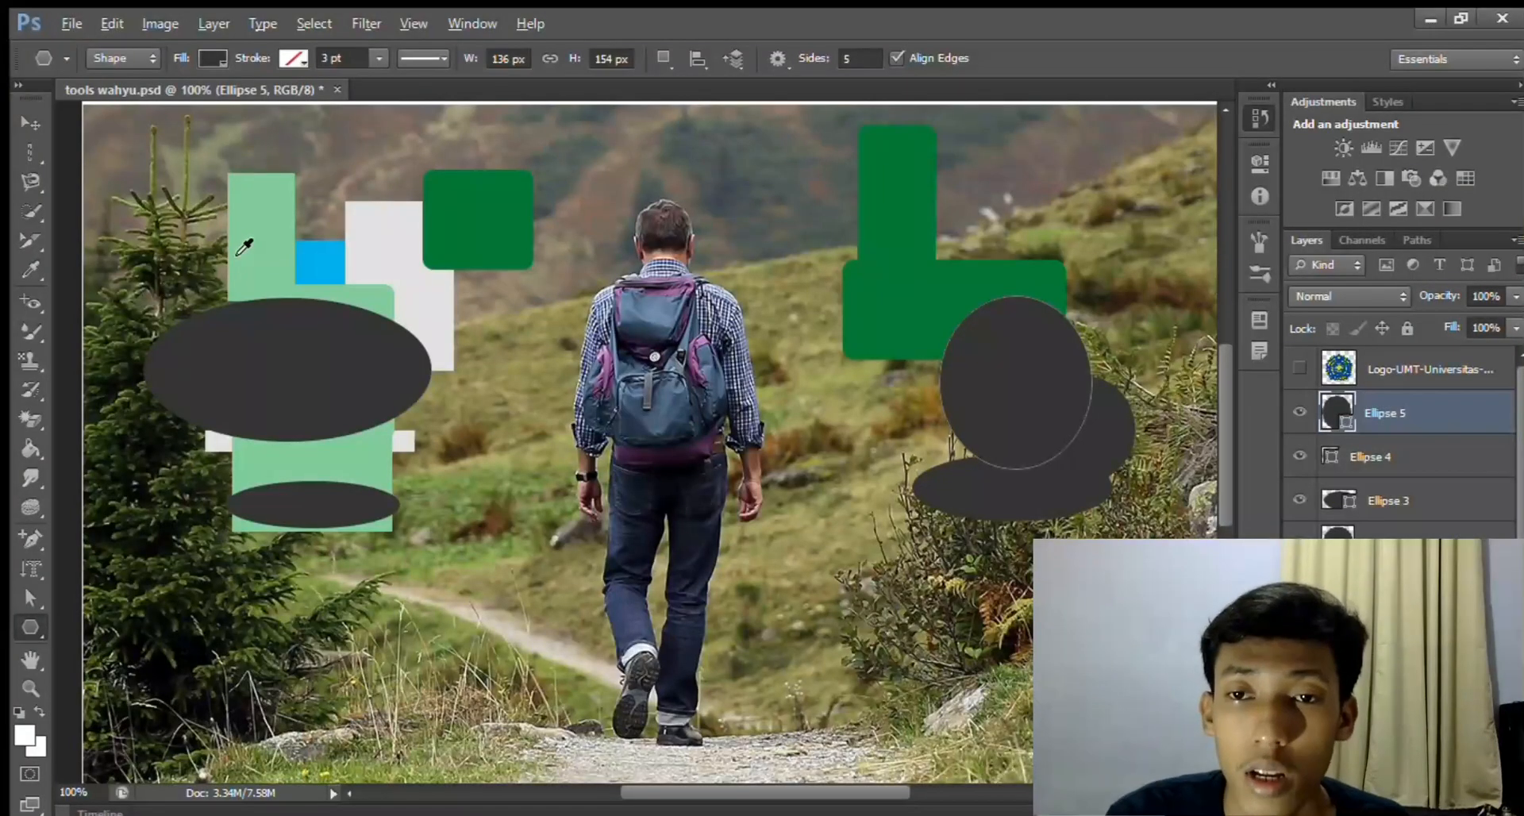
pyautogui.click(241, 252)
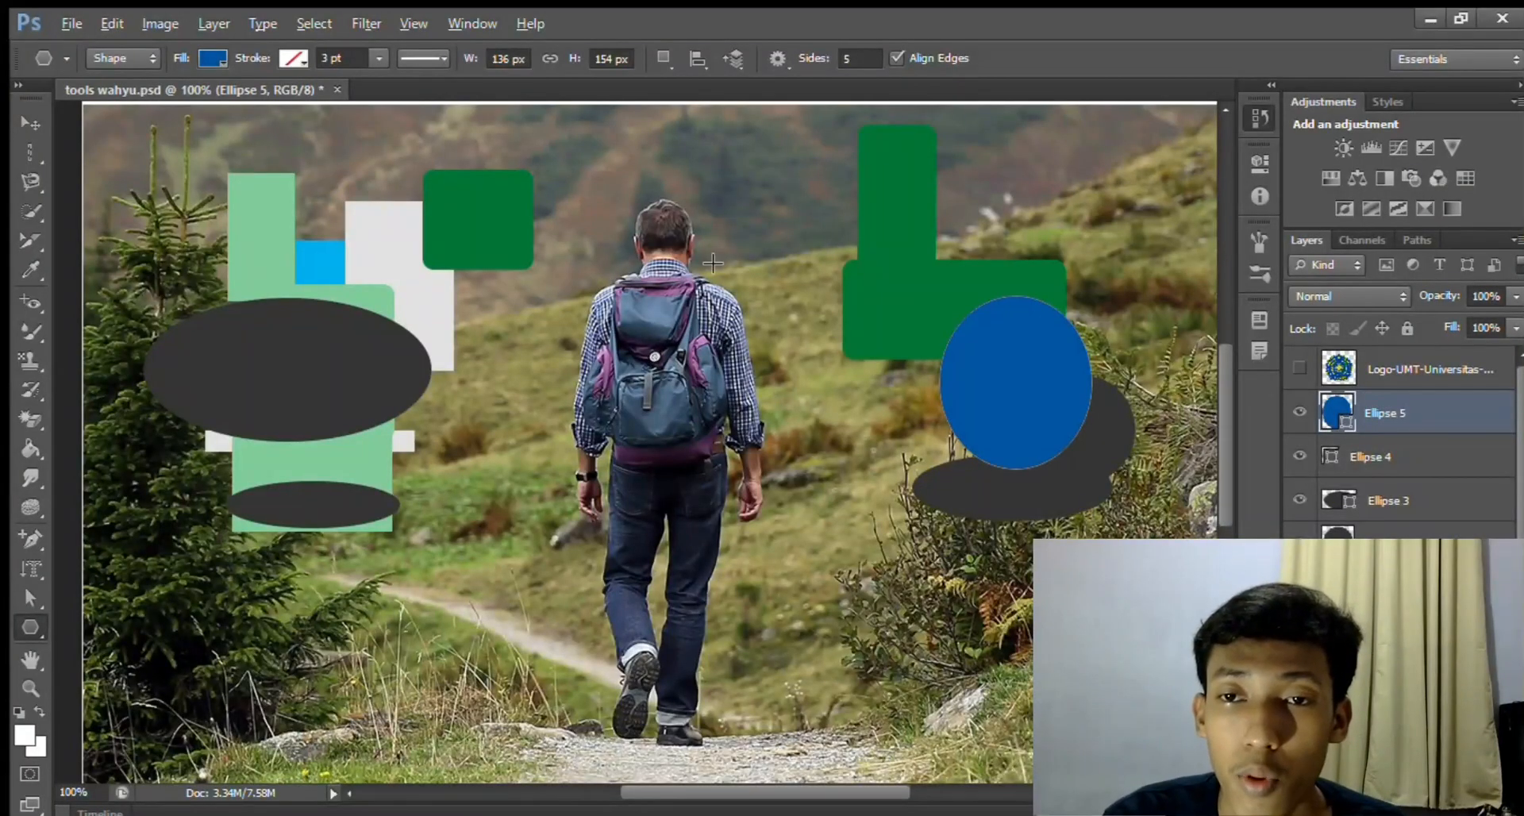
# Draw three blue five-sided polygons on both sides of the hiker with the Polygon tool
pyautogui.moveTo(1029, 312); pyautogui.dragTo(910, 292)
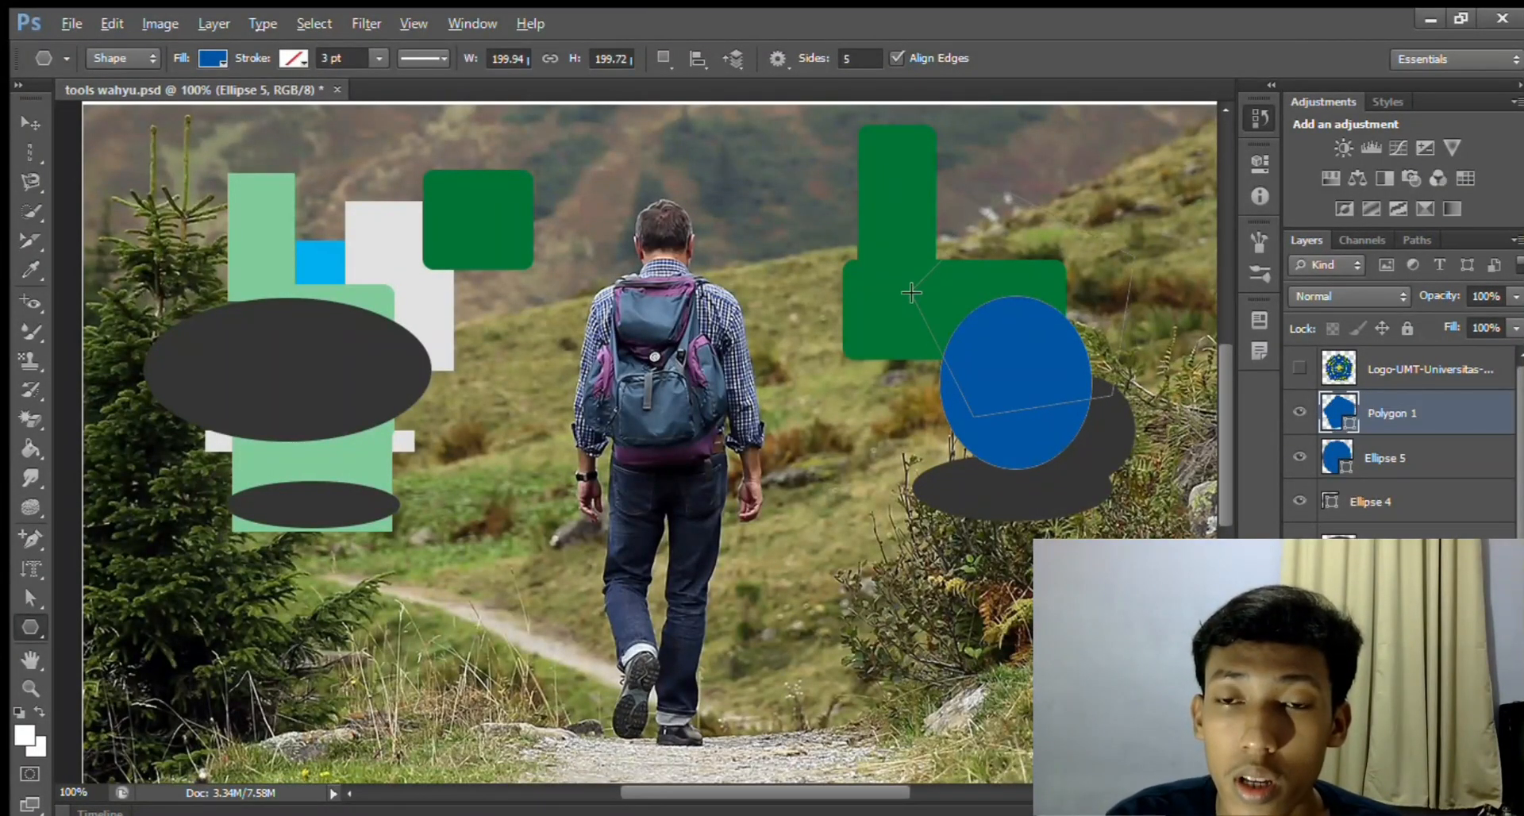
pyautogui.moveTo(917, 601); pyautogui.dragTo(1021, 524)
pyautogui.moveTo(443, 449); pyautogui.dragTo(361, 343)
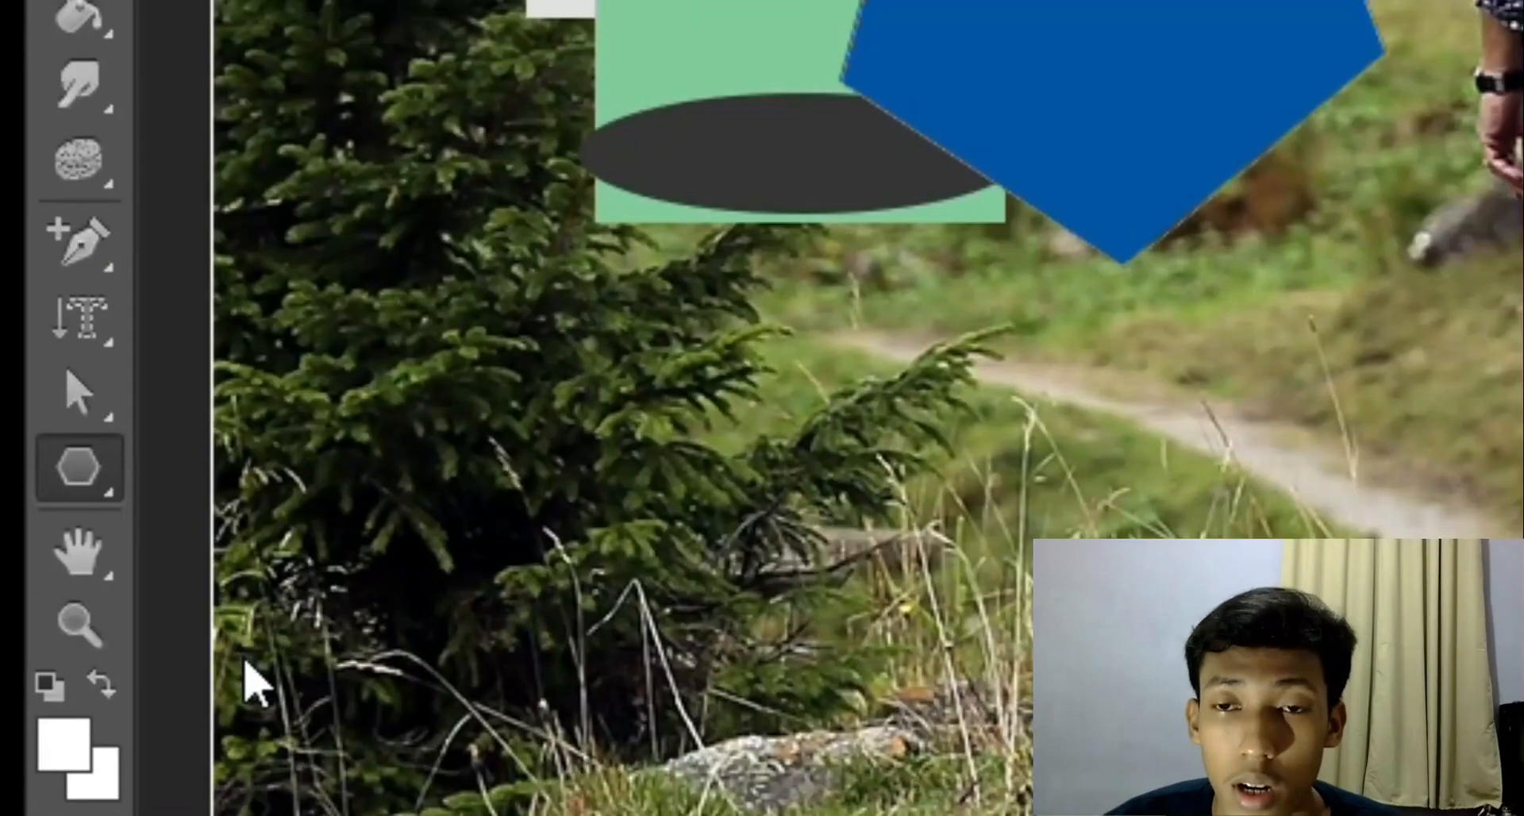
# Draw several slanted blue lines of 1 px weight across the dark green rounded square with the Line tool
pyautogui.hotkey('shift', 'u')
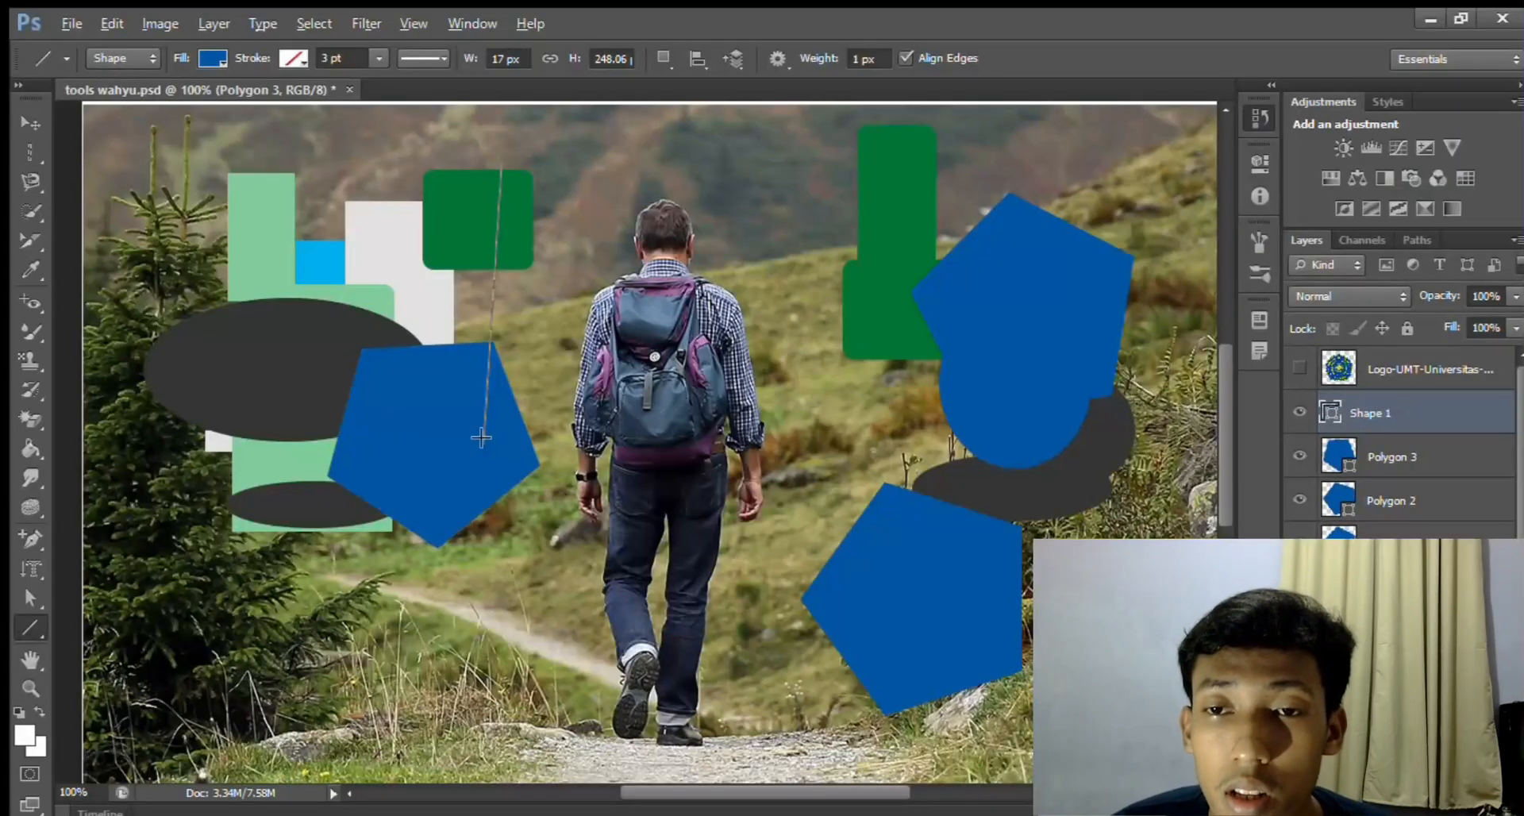
pyautogui.moveTo(479, 181); pyautogui.dragTo(416, 481)
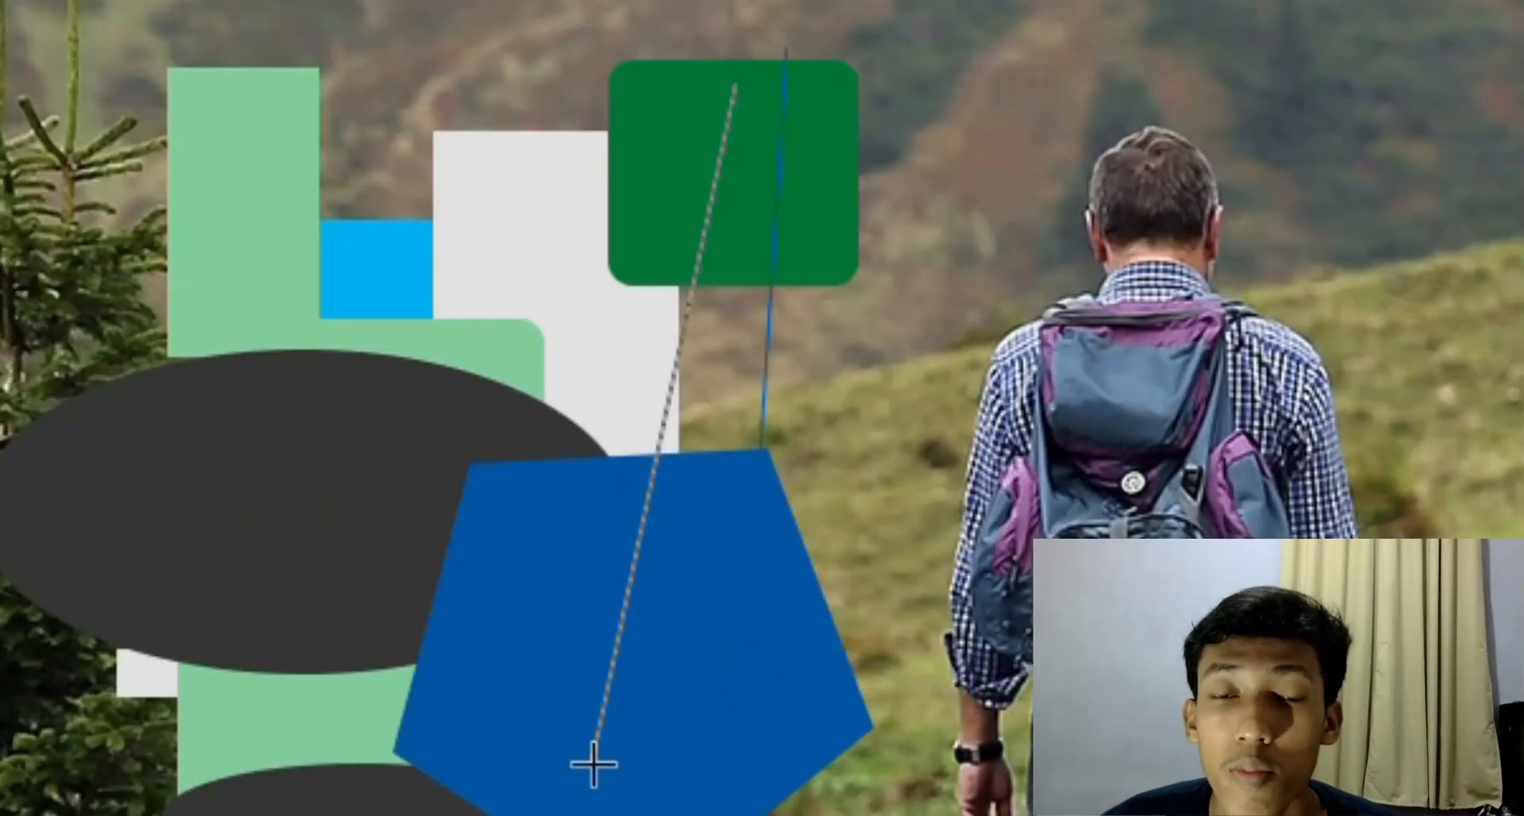
pyautogui.moveTo(439, 220); pyautogui.dragTo(333, 450)
pyautogui.moveTo(403, 695); pyautogui.dragTo(403, 695)
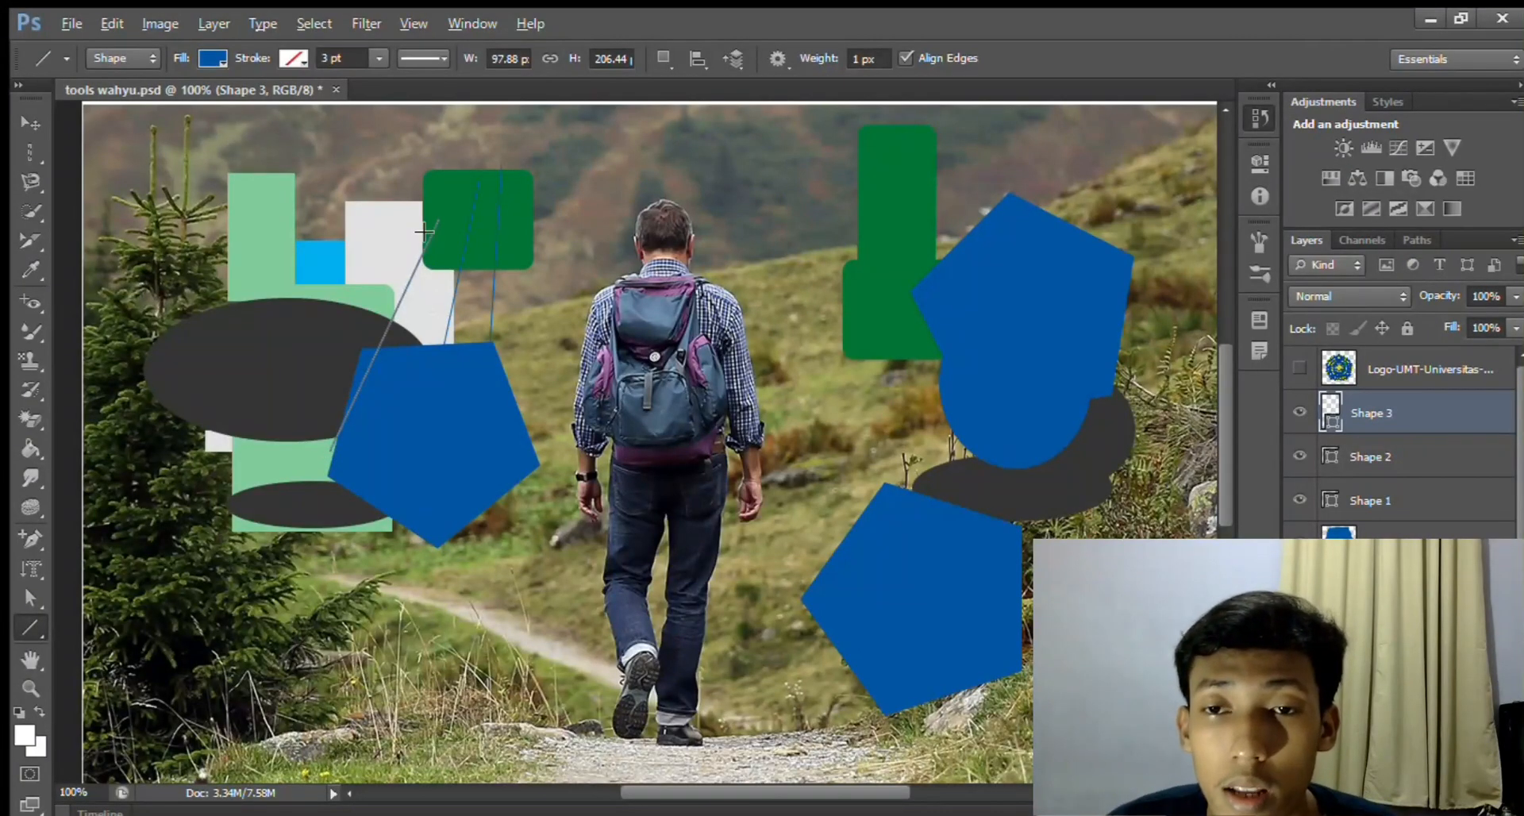
pyautogui.moveTo(424, 230); pyautogui.dragTo(291, 378)
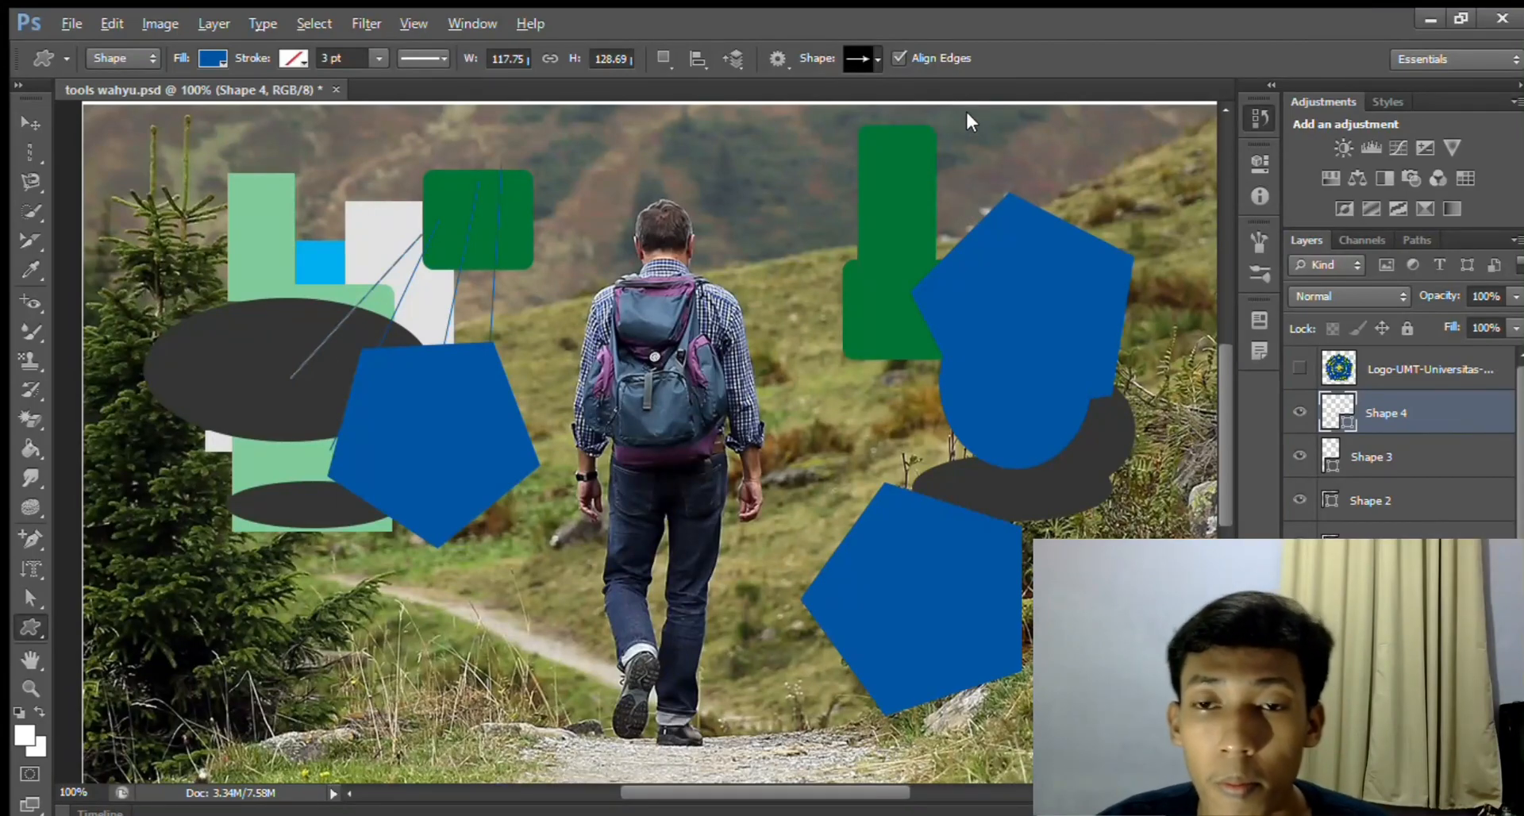
# Choose a banner-like custom shape and draw it in blue below the pentagon and across the path at the hiker's feet
pyautogui.click(843, 106)
pyautogui.moveTo(240, 555); pyautogui.dragTo(459, 650)
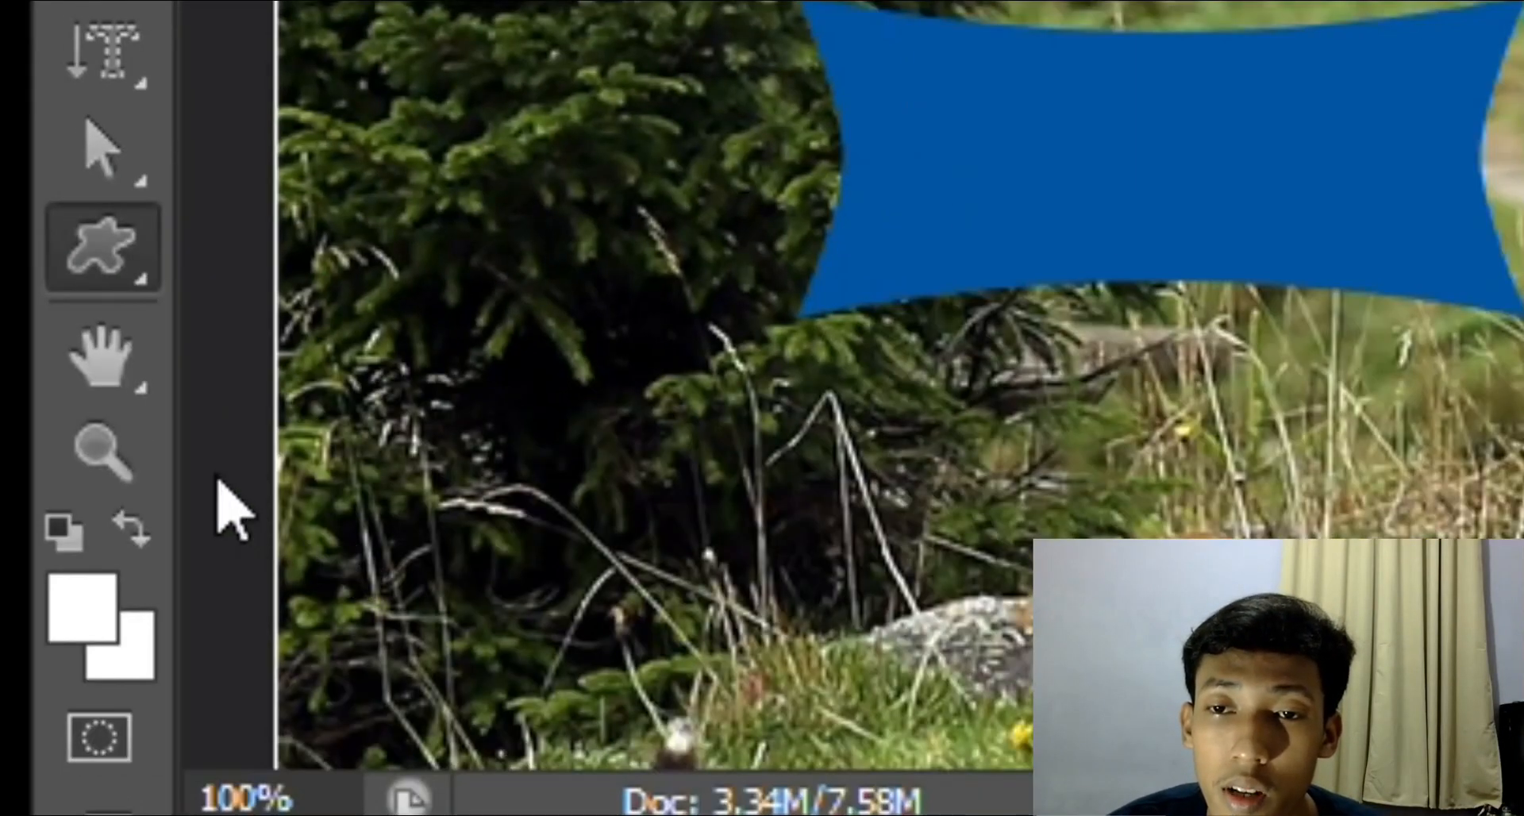
# Demonstrate the Hand tool by viewing the whole canvas, returning to 100% and panning across the photo
pyautogui.click(99, 357)
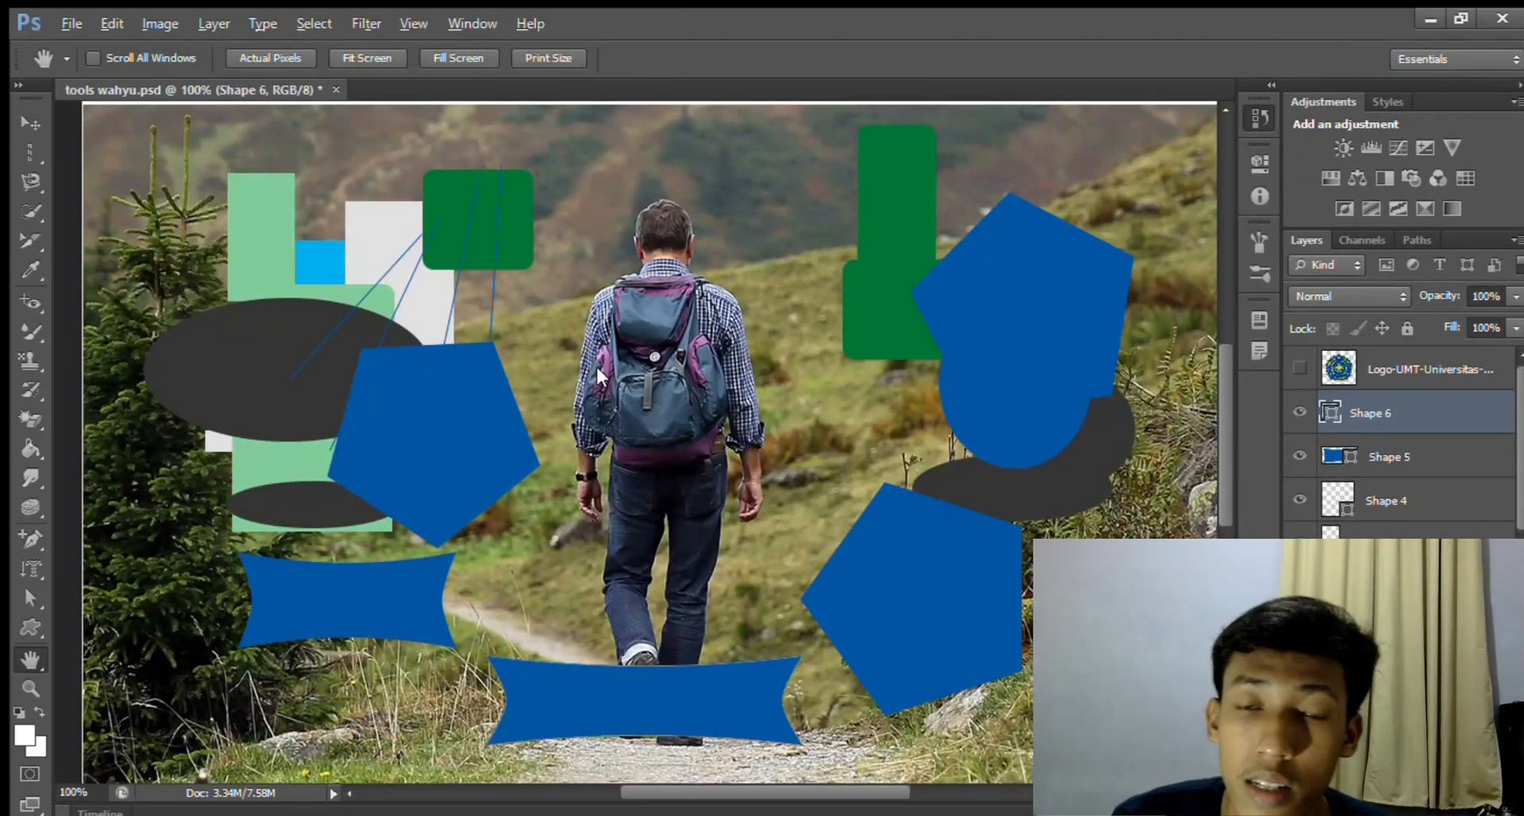
pyautogui.scroll(-3, 595, 365)
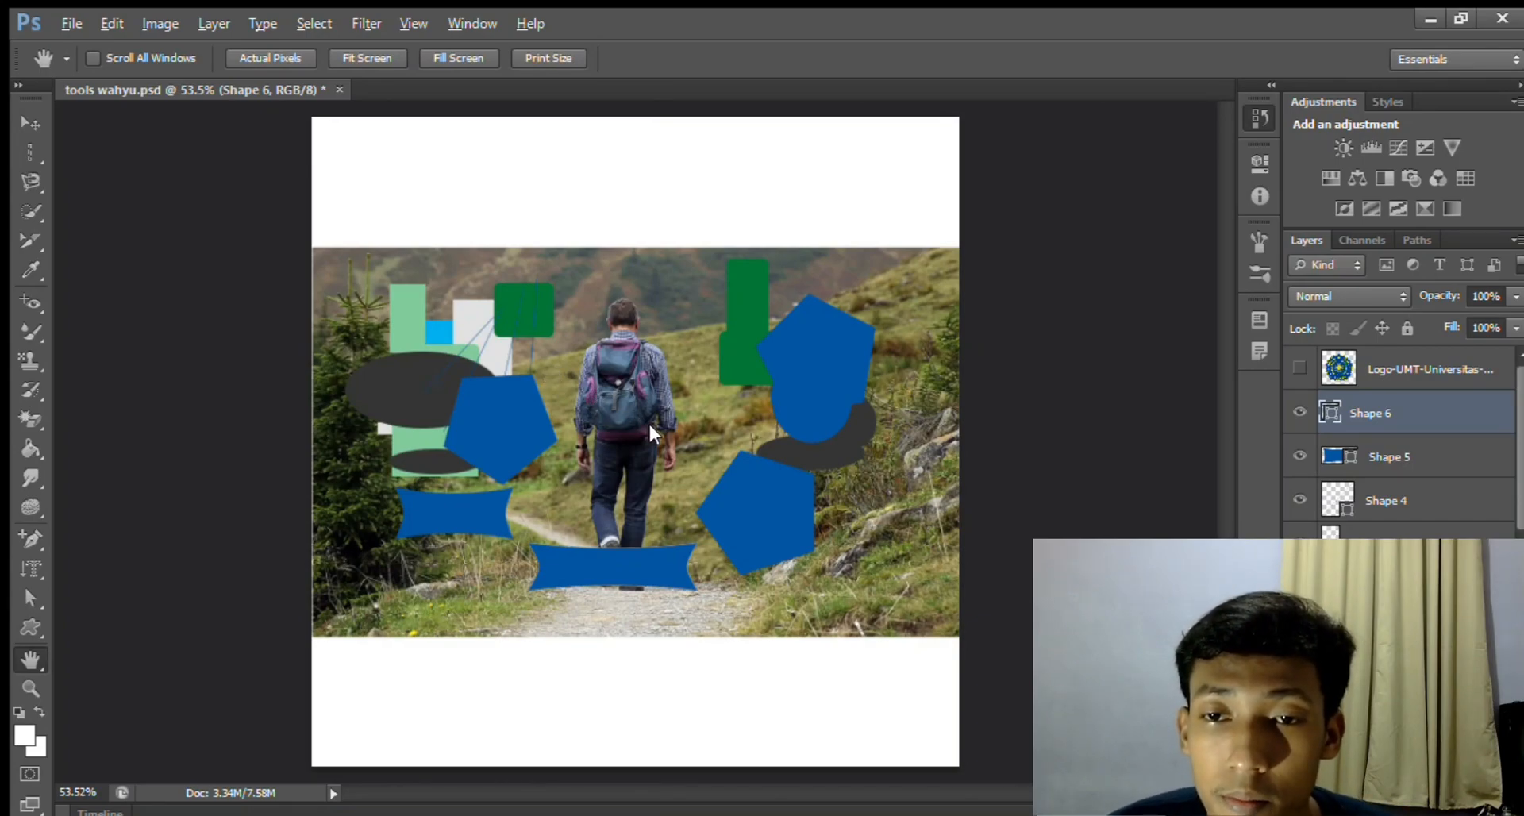
pyautogui.scroll(3, 649, 421)
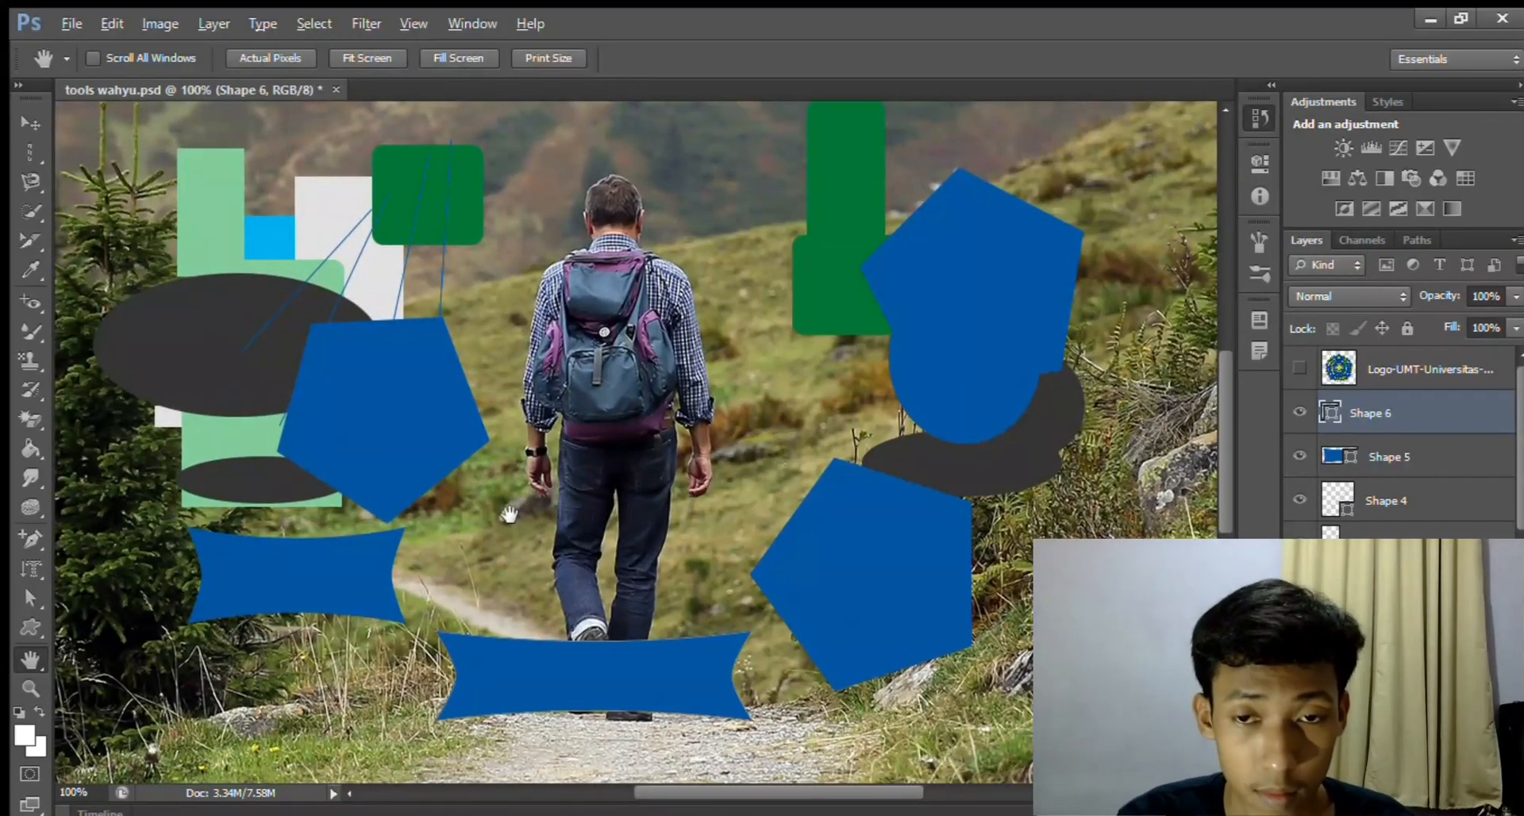
pyautogui.click(16, 679)
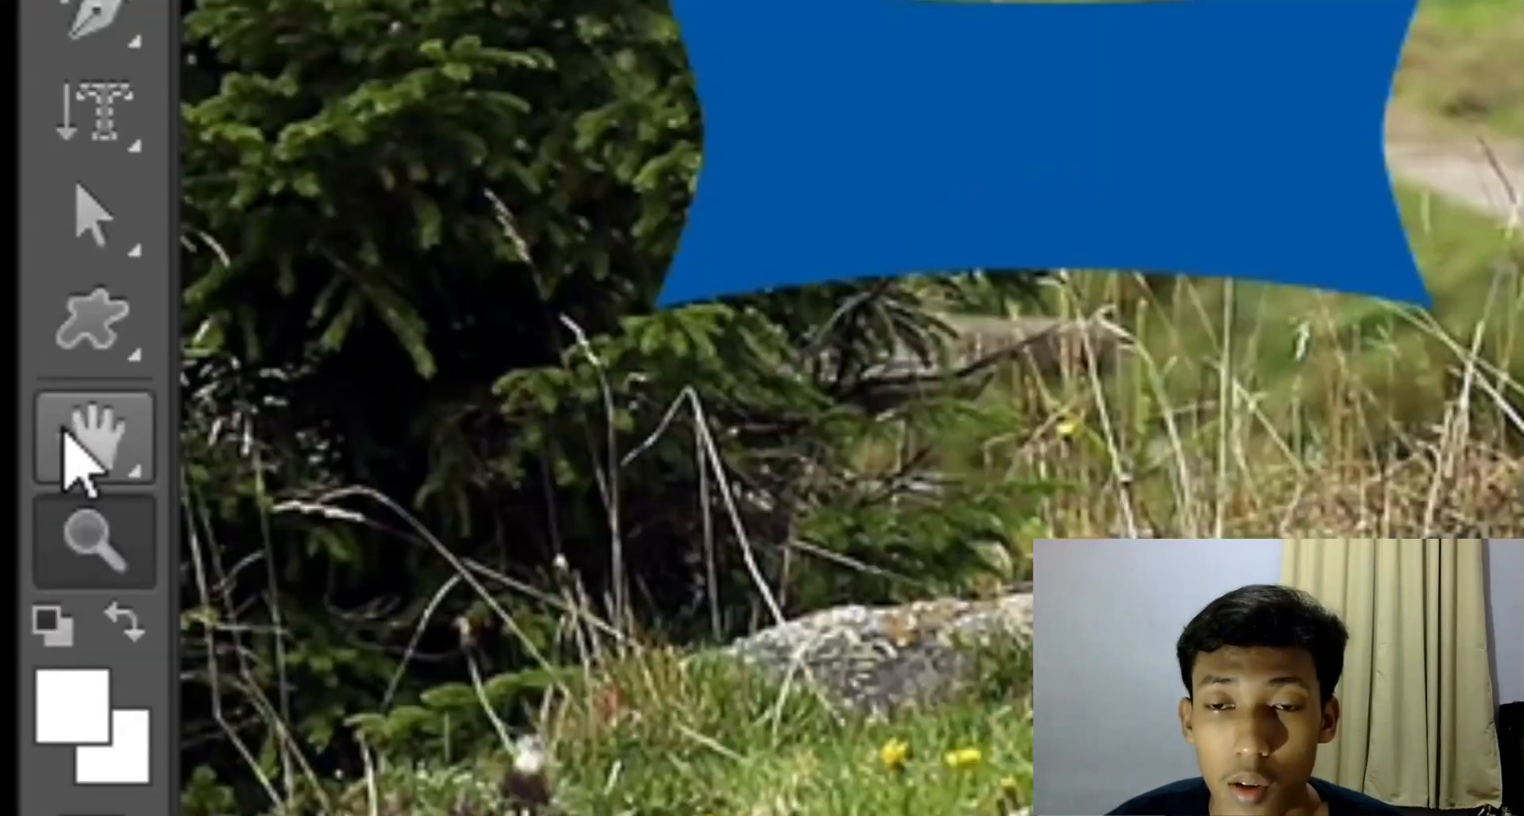
# Tilt the canvas view with the Rotate View tool and change its magnification with the Zoom tool
pyautogui.click(22, 658)
pyautogui.press('r')
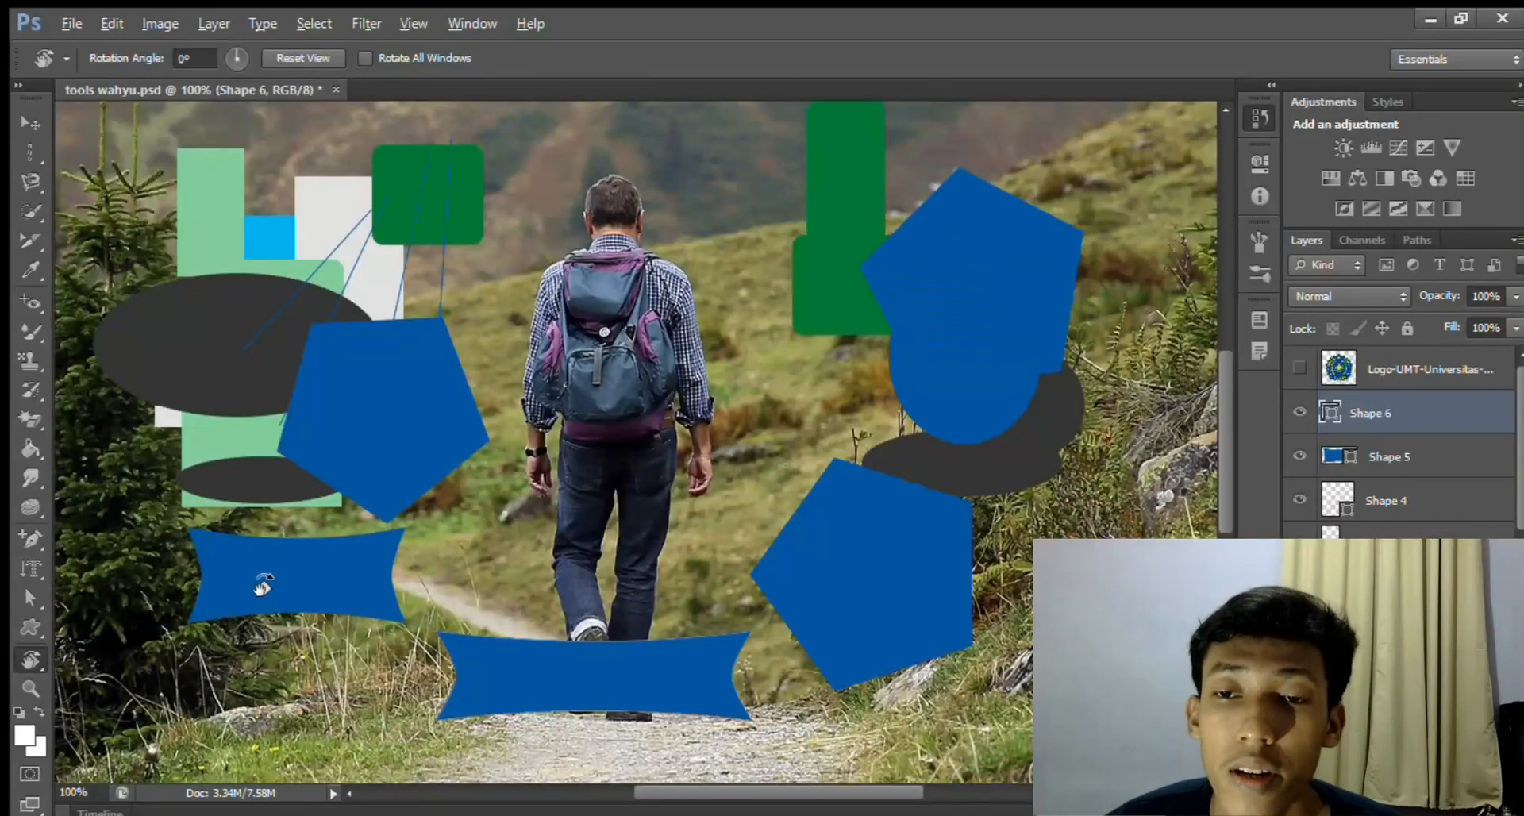
pyautogui.moveTo(262, 585); pyautogui.dragTo(238, 651)
pyautogui.click(16, 688)
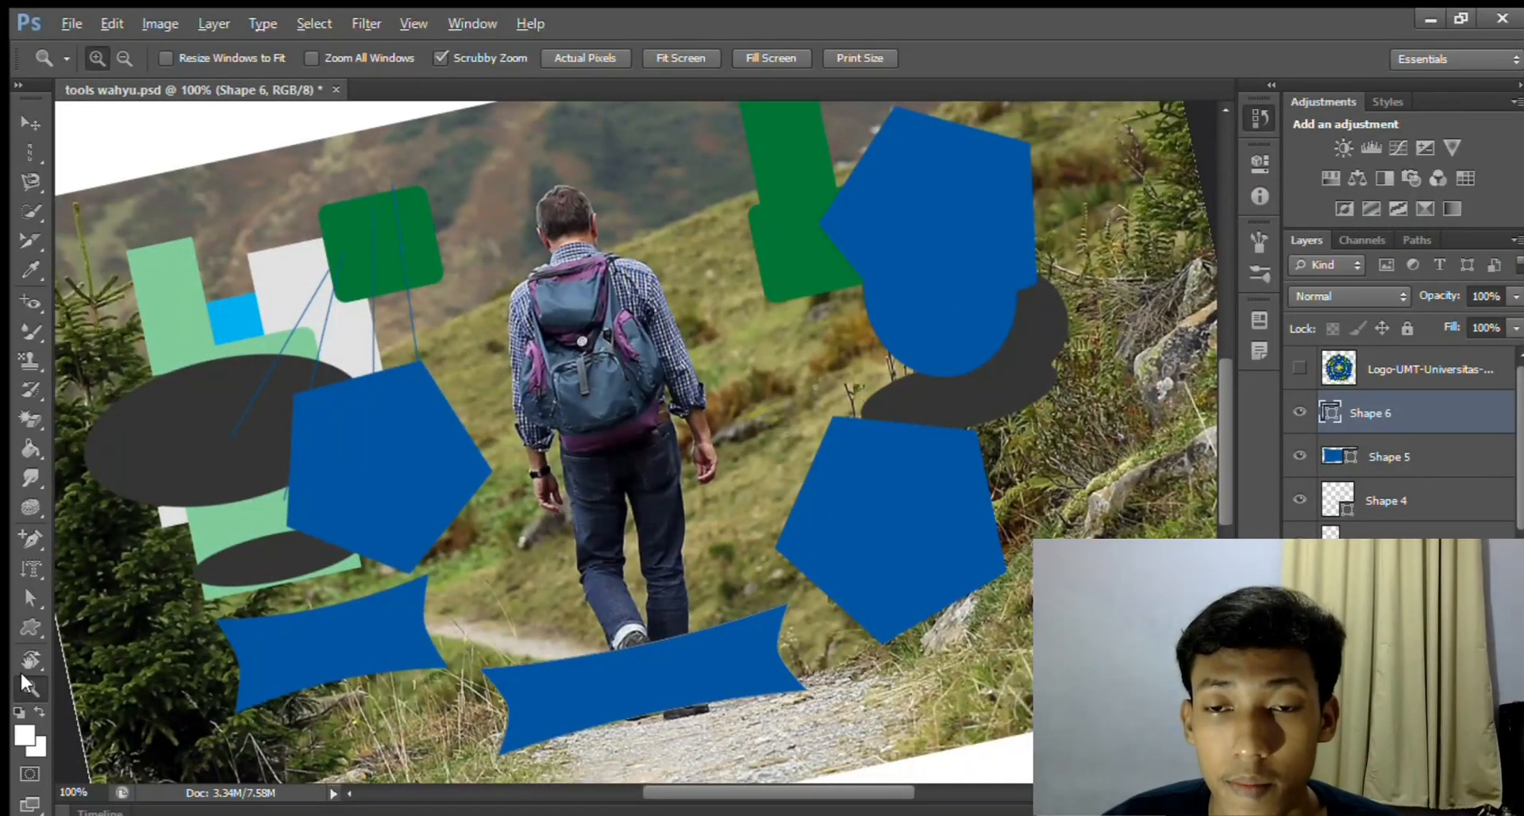
pyautogui.moveTo(661, 542); pyautogui.dragTo(659, 542)
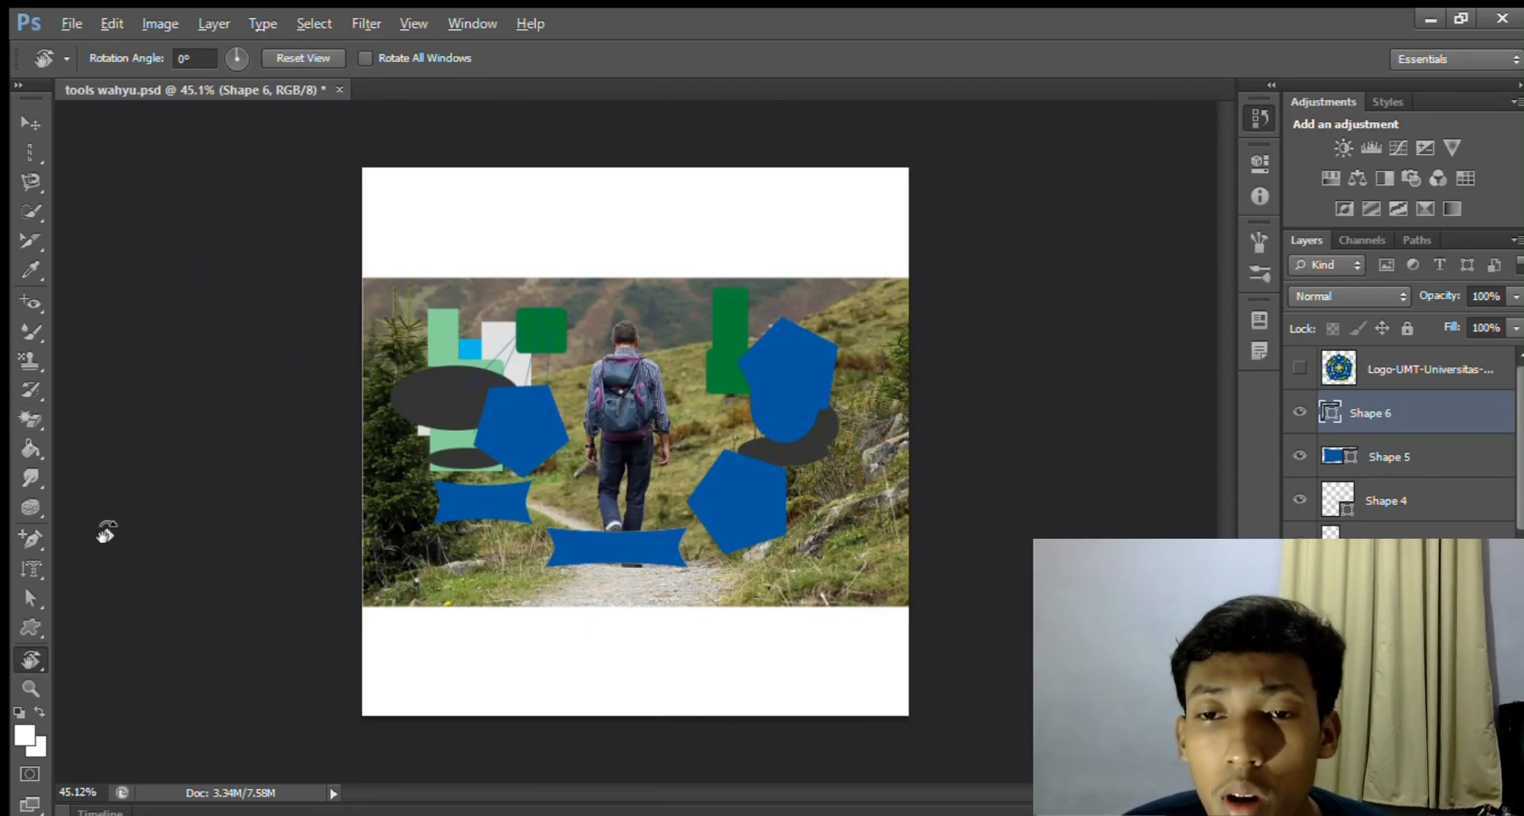
pyautogui.click(24, 684)
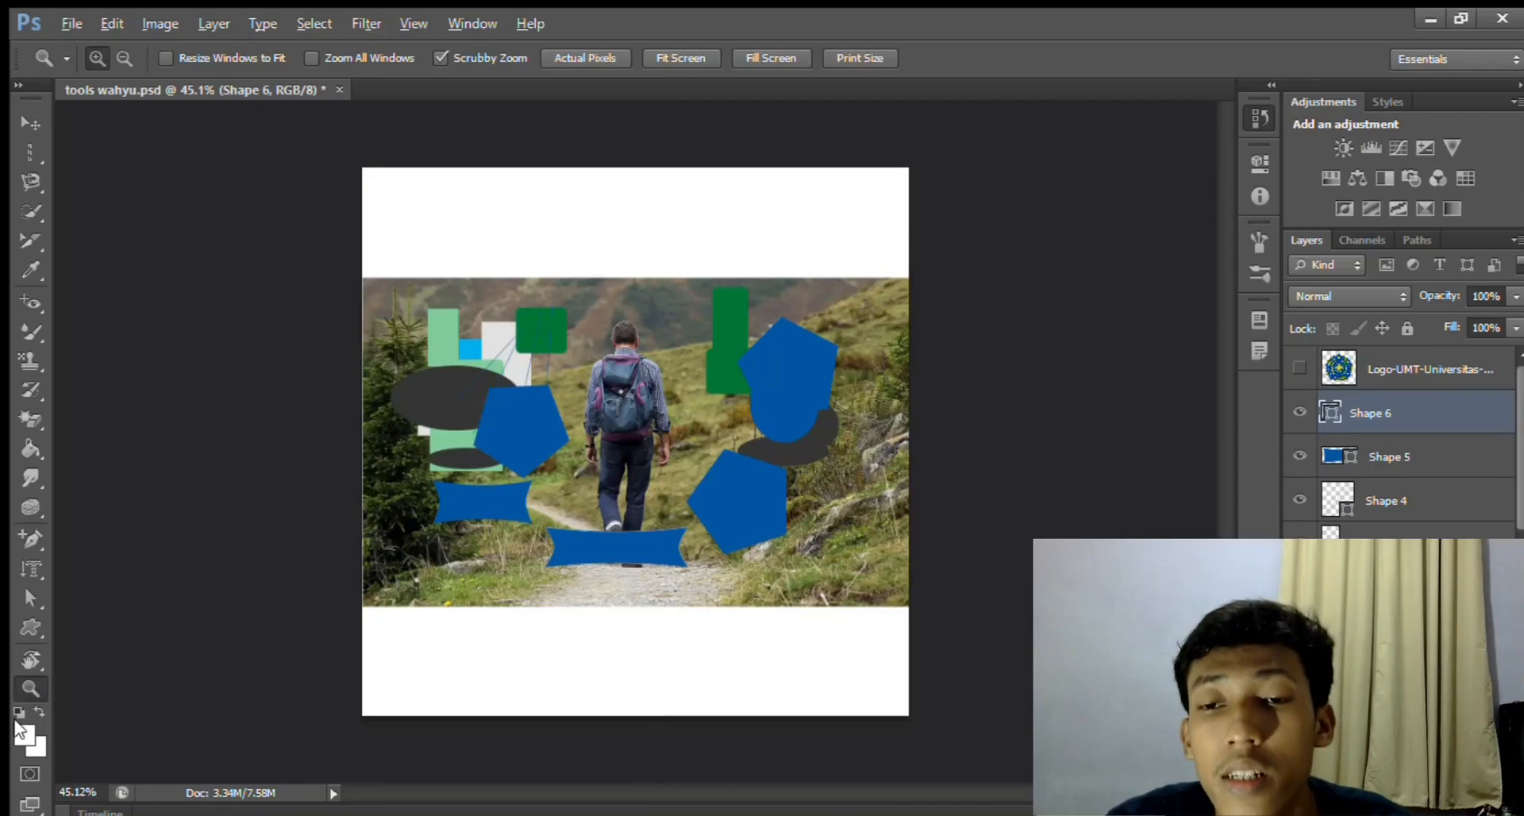